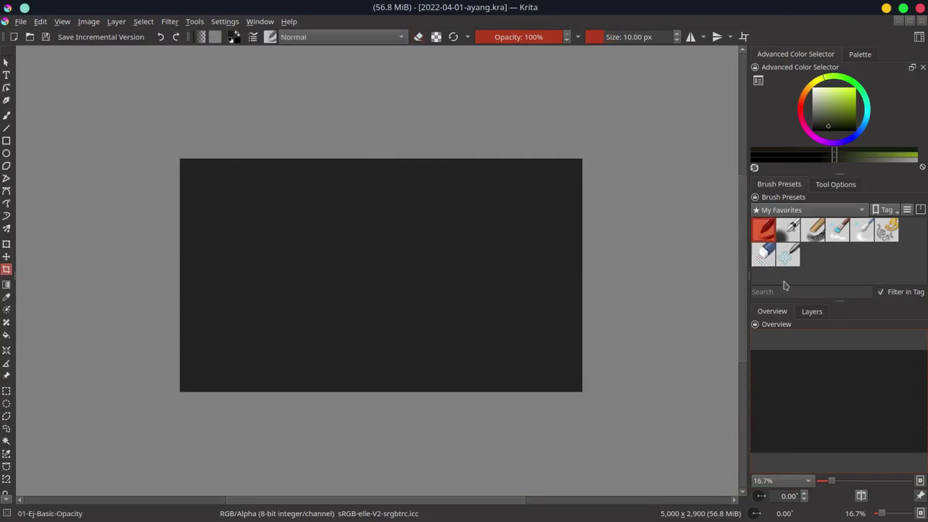
# Sketch faint strokes and a seated figure near the centre with the Airbrush-Soft brush
pyautogui.click(789, 229)
pyautogui.moveTo(483, 31); pyautogui.dragTo(566, 31)
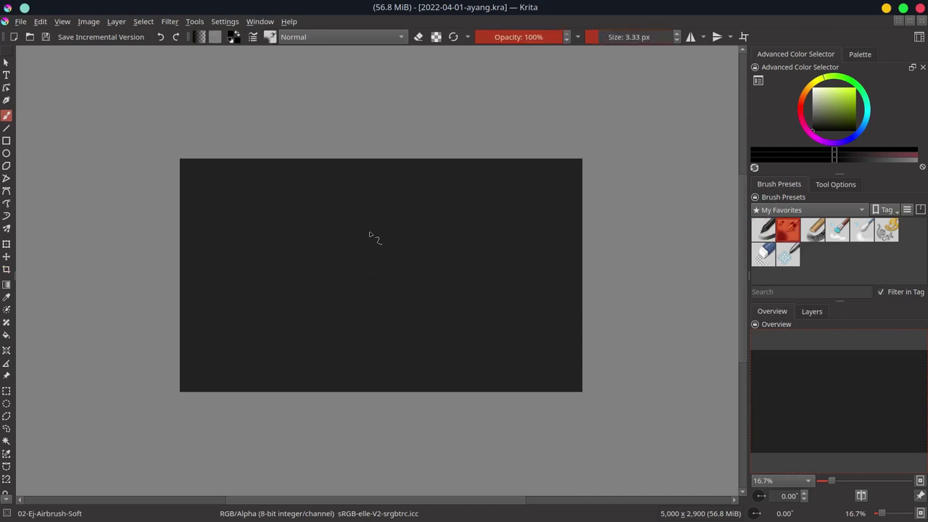
pyautogui.moveTo(396, 294)
pyautogui.mouseDown()
pyautogui.moveTo(387, 325)
pyautogui.moveTo(372, 302)
pyautogui.moveTo(389, 259)
pyautogui.moveTo(386, 301)
pyautogui.mouseUp()
pyautogui.moveTo(348, 219); pyautogui.dragTo(374, 208)
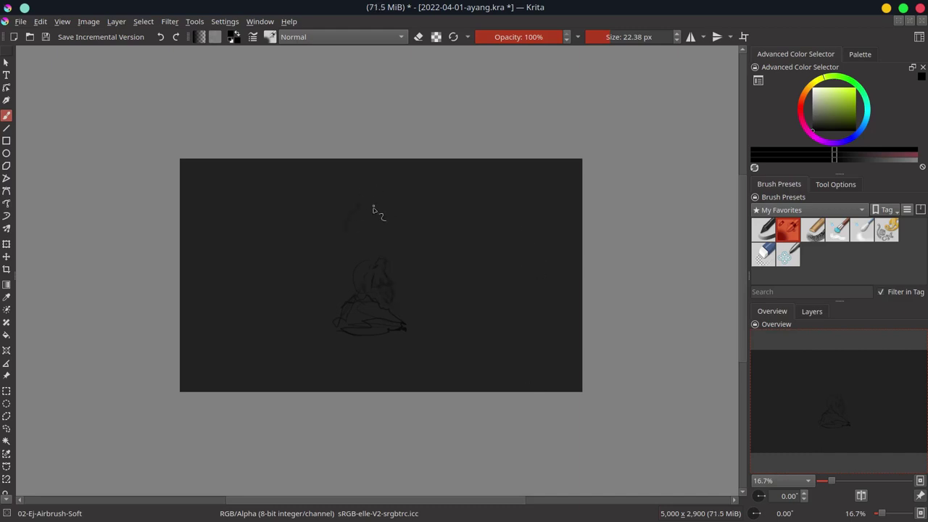
# Trim the layer to the image size, save, and scale the figure sketch down
pyautogui.hotkey('ctrl', 't')
pyautogui.click(88, 21)
pyautogui.click(116, 82)
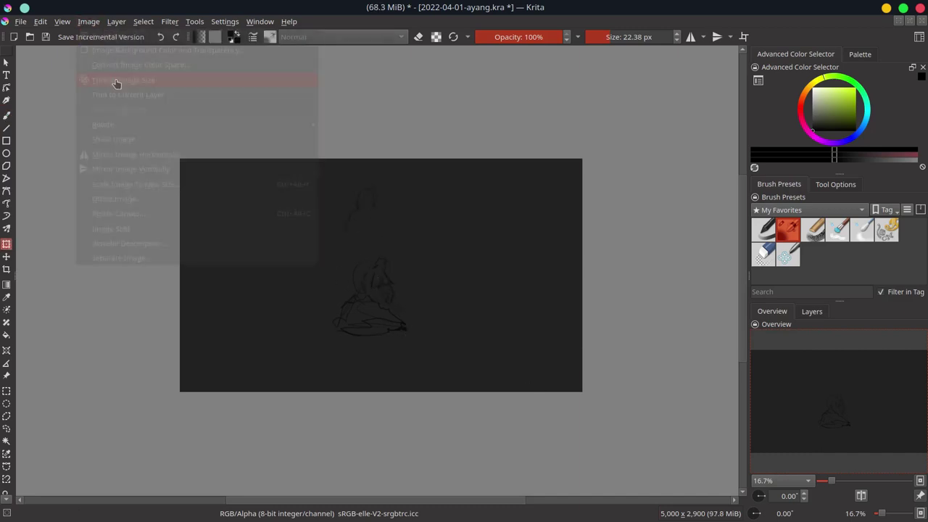
pyautogui.hotkey('ctrl', 's')
pyautogui.moveTo(332, 183); pyautogui.dragTo(342, 205)
pyautogui.press('Return')
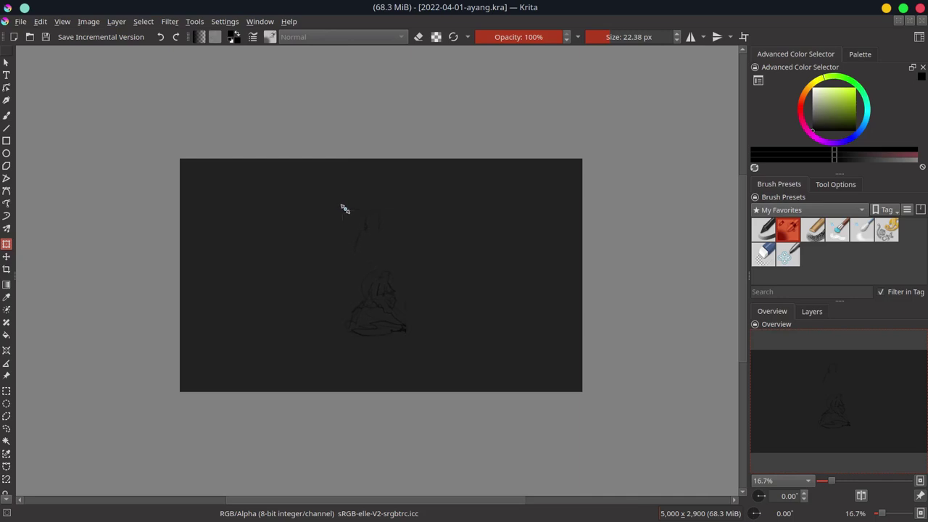
pyautogui.press('b')
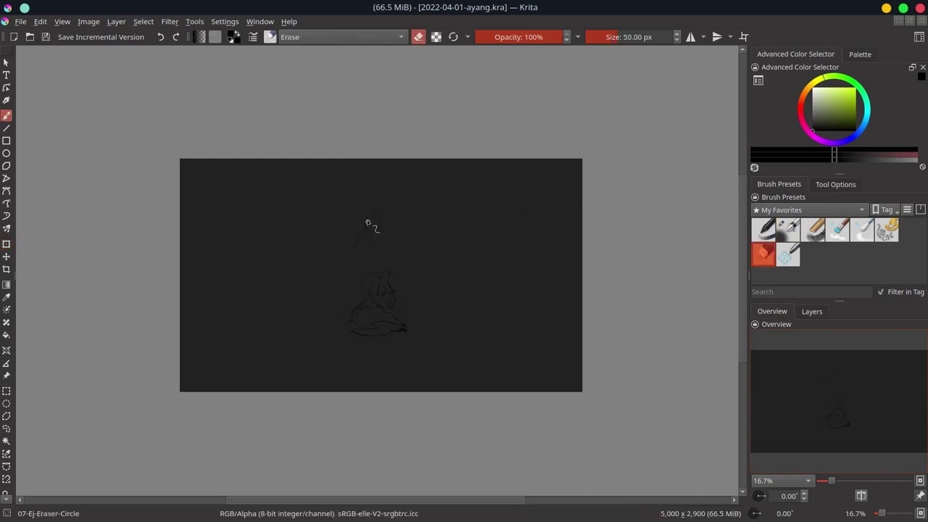
# Erase stray strokes above the figure and sketch faint shapes to its right
pyautogui.moveTo(369, 222)
pyautogui.mouseDown()
pyautogui.moveTo(356, 239)
pyautogui.moveTo(352, 222)
pyautogui.mouseUp()
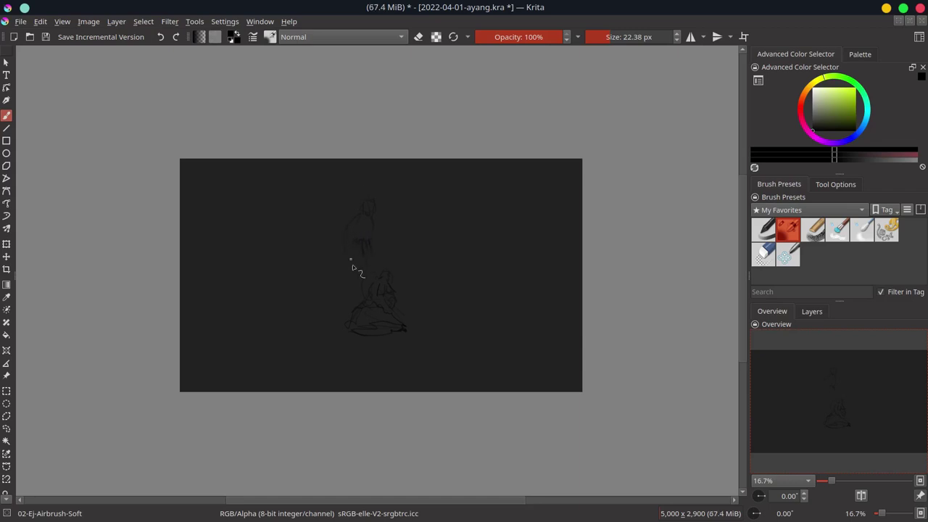
pyautogui.moveTo(361, 216)
pyautogui.mouseDown()
pyautogui.moveTo(380, 207)
pyautogui.moveTo(348, 205)
pyautogui.mouseUp()
pyautogui.press('/')
pyautogui.press('/')
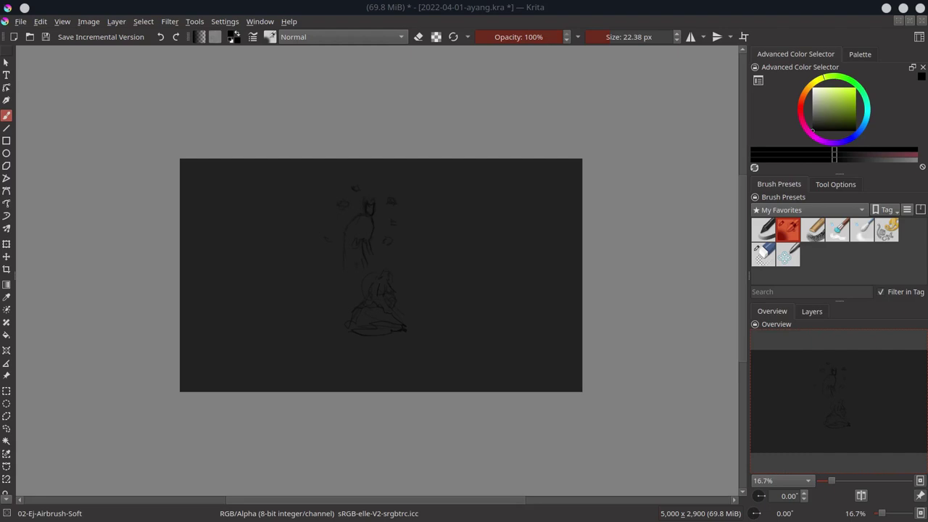
pyautogui.moveTo(472, 261)
pyautogui.mouseDown()
pyautogui.moveTo(457, 257)
pyautogui.moveTo(452, 287)
pyautogui.mouseUp()
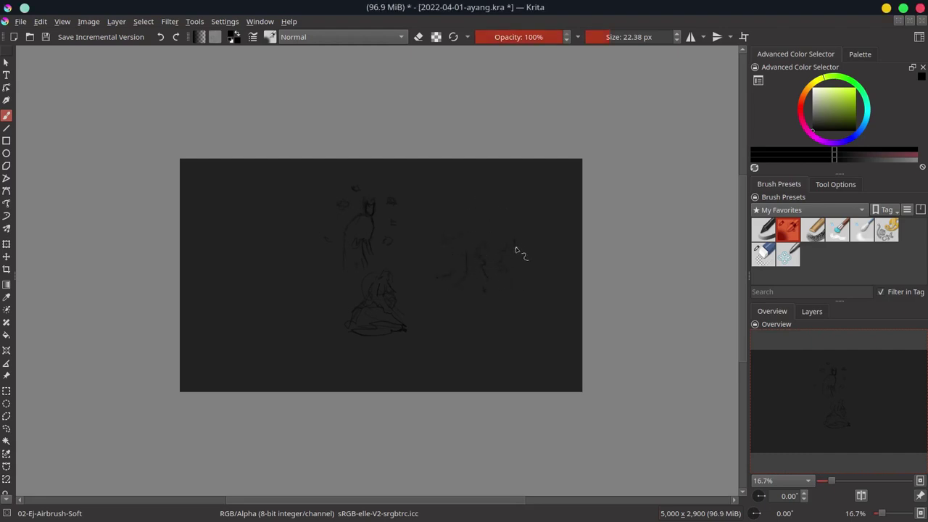
# Select the standing figure with leaves, nudge it slightly, and deselect
pyautogui.click(7, 391)
pyautogui.moveTo(566, 213); pyautogui.dragTo(426, 311)
pyautogui.moveTo(315, 255); pyautogui.dragTo(419, 162)
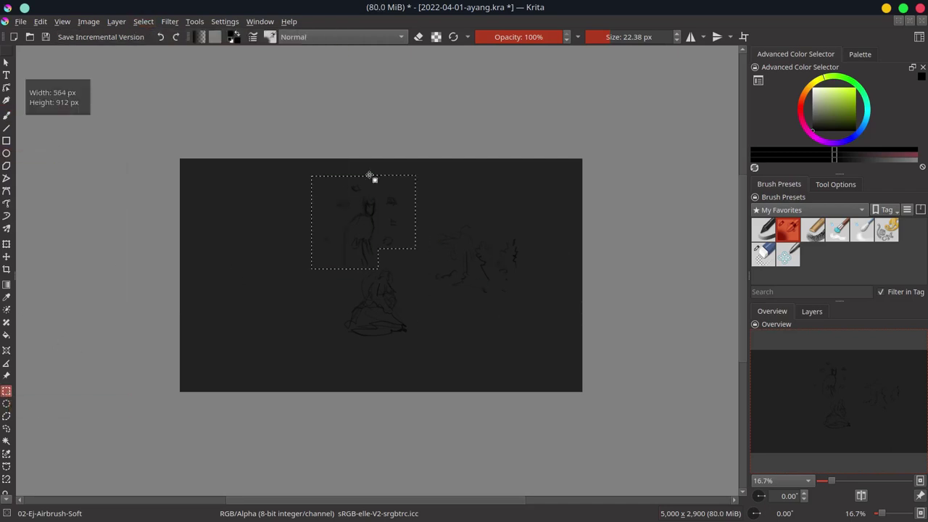
pyautogui.hotkey('ctrl', 't')
pyautogui.moveTo(389, 239); pyautogui.dragTo(396, 247)
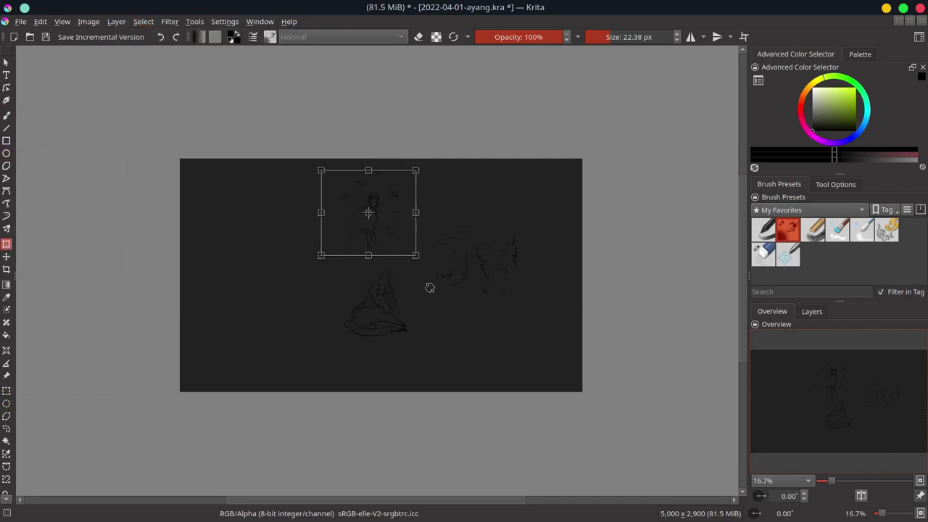
pyautogui.press('Return')
pyautogui.hotkey('ctrl', 'shift', 'a')
# Select around the upper figure, then start a crop and cancel it, keeping the canvas size
pyautogui.hotkey('ctrl', 'r')
pyautogui.moveTo(414, 176); pyautogui.dragTo(310, 269)
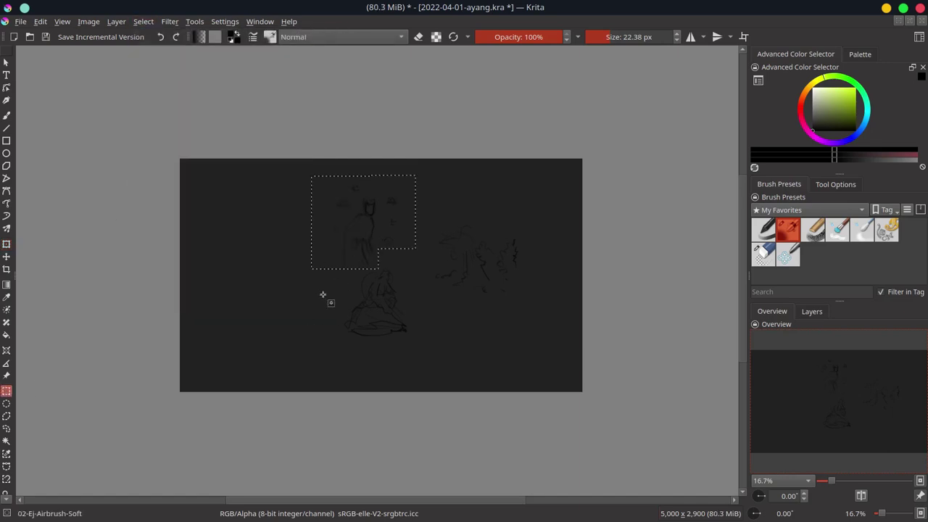
pyautogui.press('t')
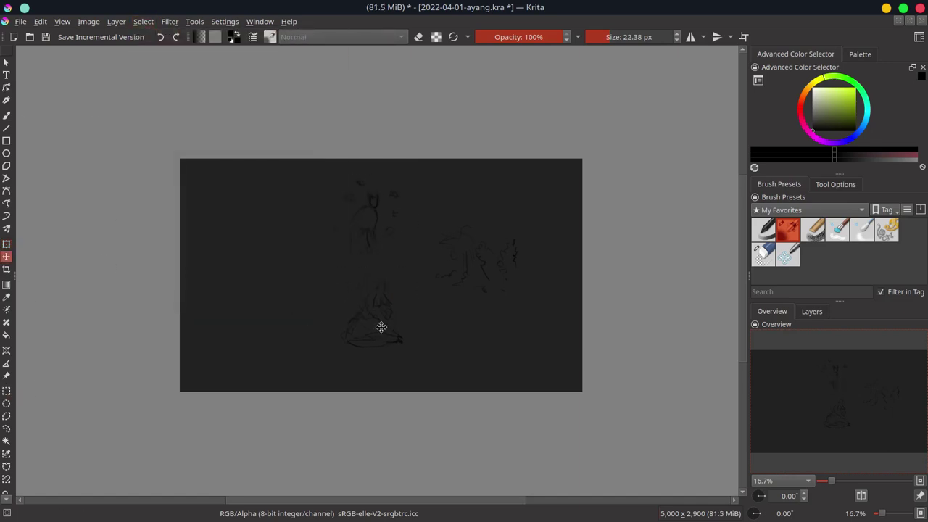
pyautogui.click(143, 21)
pyautogui.click(154, 45)
pyautogui.press('c')
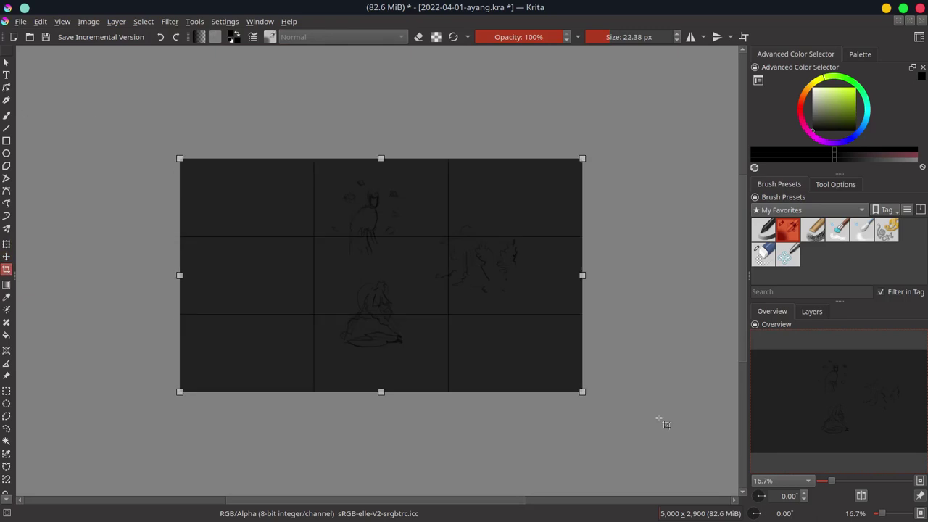
pyautogui.press('Escape')
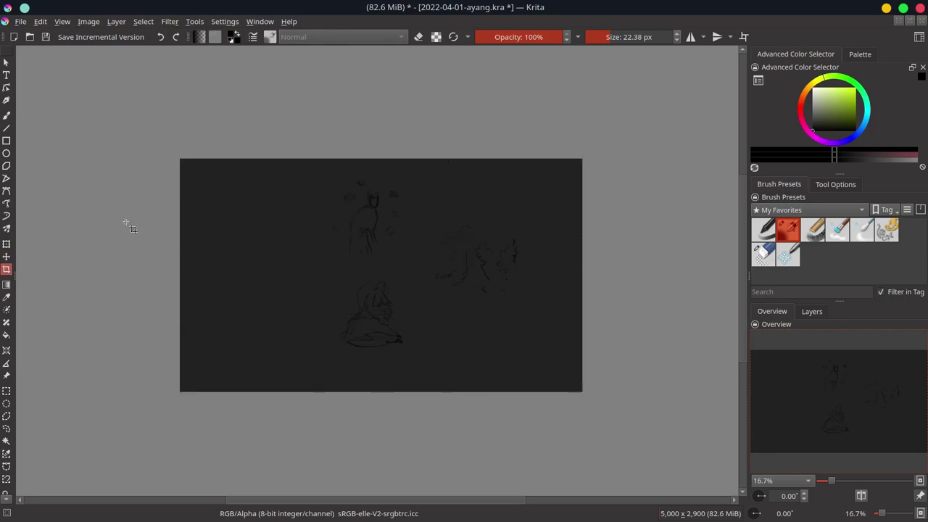
pyautogui.press('b')
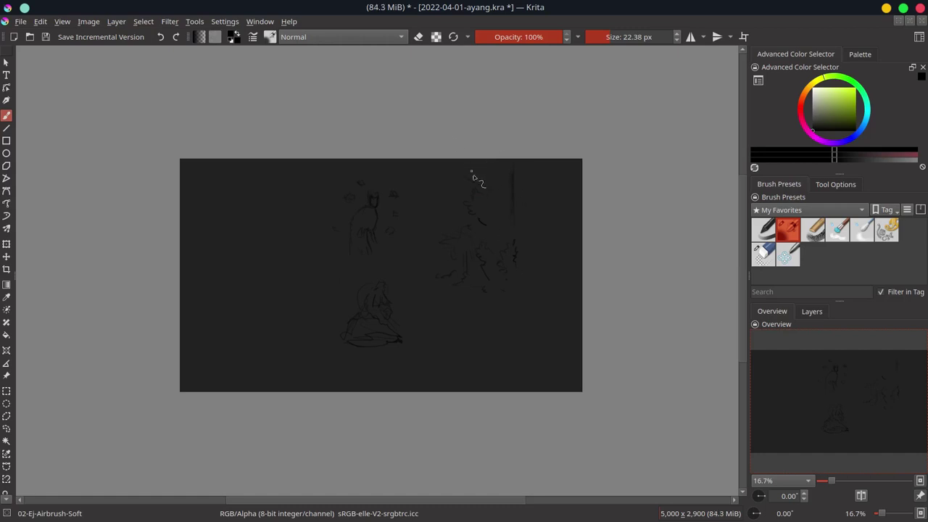
# Select the right-hand sketch and stretch it taller with a perspective transform
pyautogui.moveTo(510, 185); pyautogui.dragTo(513, 212)
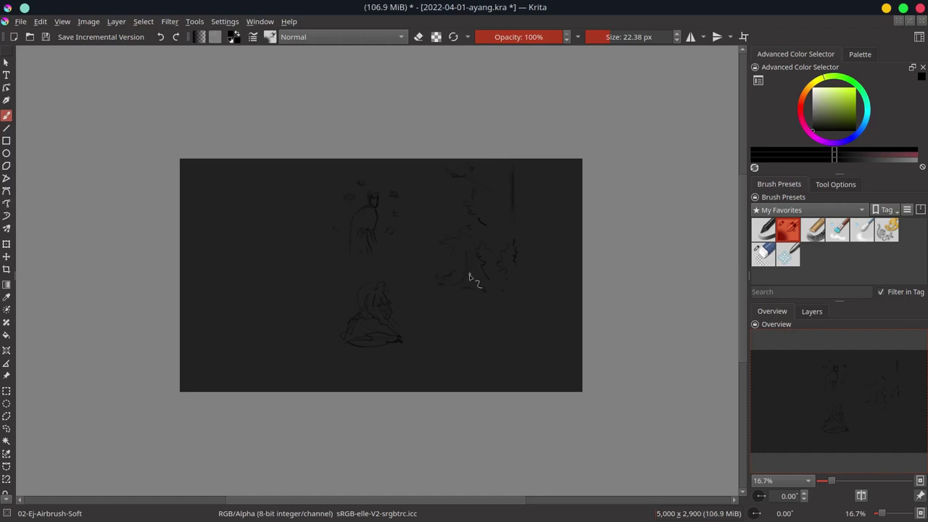
pyautogui.hotkey('ctrl', 'r')
pyautogui.moveTo(405, 135); pyautogui.dragTo(559, 316)
pyautogui.hotkey('ctrl', 't')
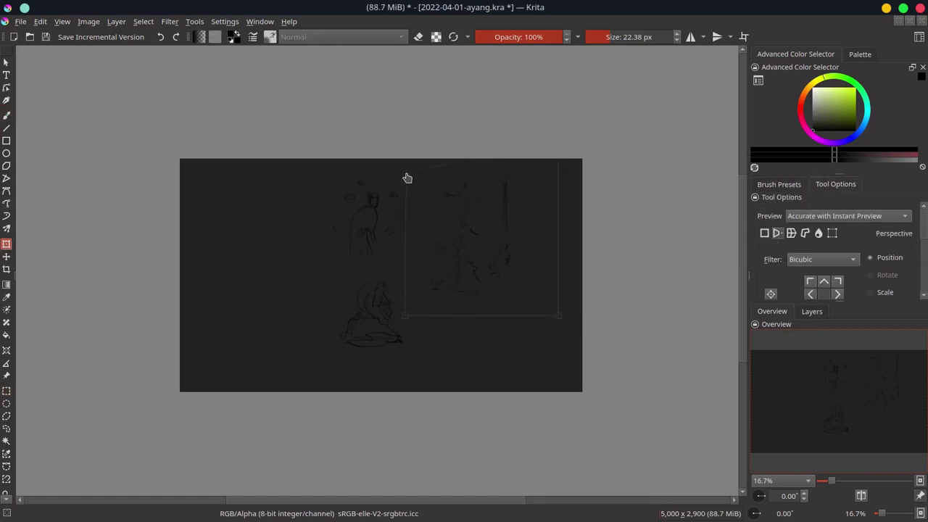
pyautogui.moveTo(412, 182); pyautogui.dragTo(424, 196)
pyautogui.press('b')
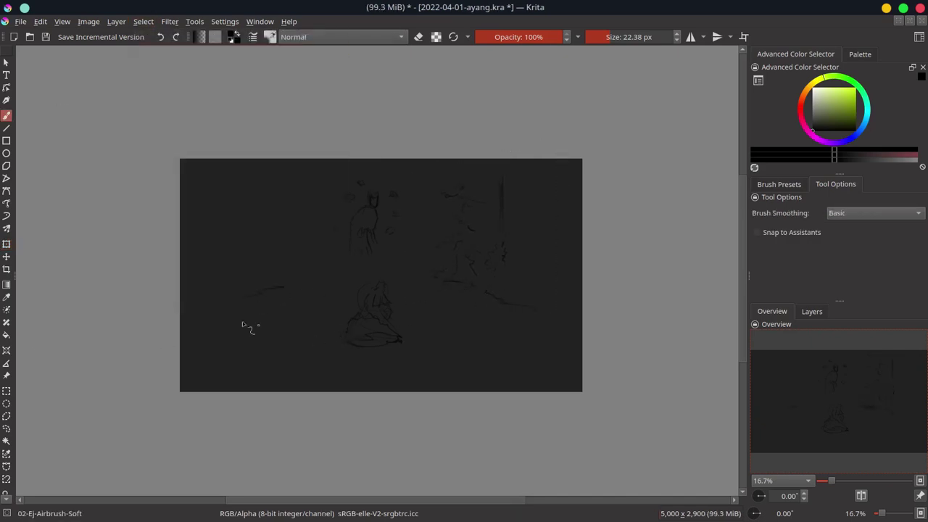
pyautogui.hotkey('ctrl', 'r')
pyautogui.moveTo(428, 158); pyautogui.dragTo(560, 348)
pyautogui.press('t')
pyautogui.hotkey('ctrl', 'shift', 'a')
pyautogui.press('b')
# Draw tree trunks and undergrowth on both sides of the figures, then save
pyautogui.moveTo(551, 187)
pyautogui.mouseDown()
pyautogui.moveTo(547, 321)
pyautogui.moveTo(537, 255)
pyautogui.mouseUp()
pyautogui.moveTo(522, 161); pyautogui.dragTo(532, 184)
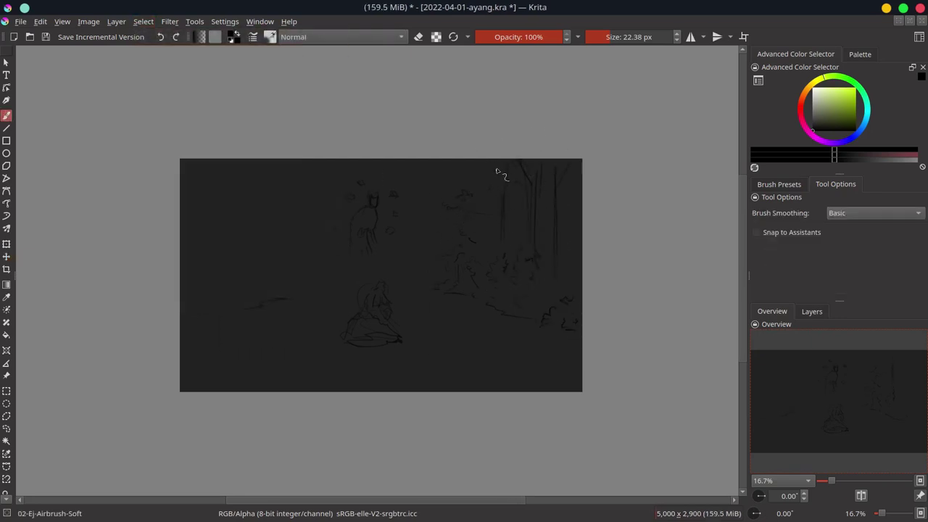
pyautogui.moveTo(190, 228)
pyautogui.mouseDown()
pyautogui.moveTo(209, 284)
pyautogui.moveTo(268, 234)
pyautogui.mouseUp()
pyautogui.moveTo(288, 296); pyautogui.dragTo(316, 280)
pyautogui.moveTo(210, 306); pyautogui.dragTo(239, 281)
pyautogui.hotkey('ctrl', 's')
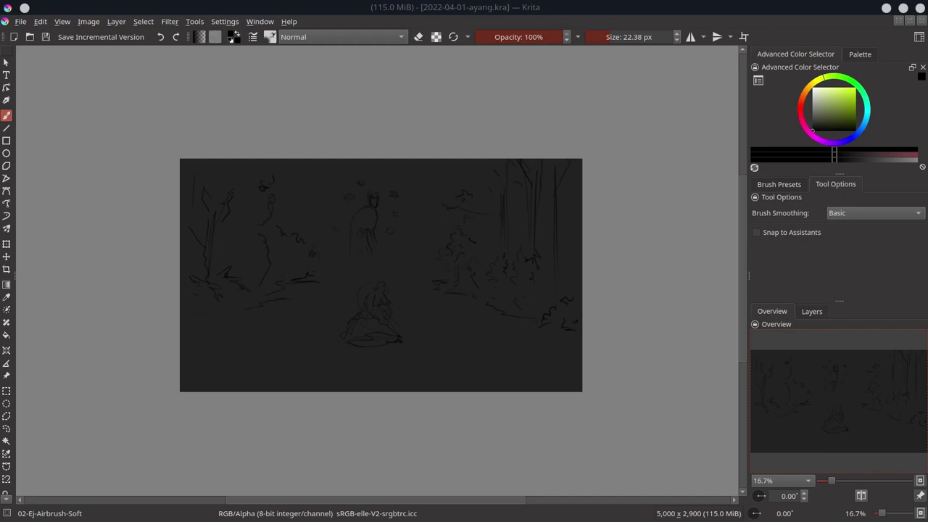
# Work on Paint Layer 2 with Paint Layer 1 hidden, using the Basic-Opacity brush
pyautogui.press('m')
pyautogui.click(812, 311)
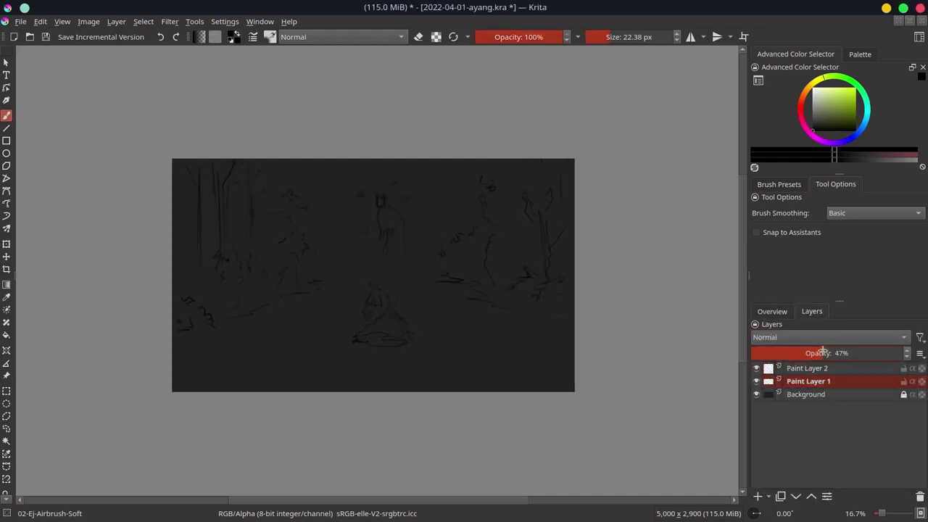
pyautogui.click(809, 368)
pyautogui.click(757, 382)
pyautogui.click(779, 184)
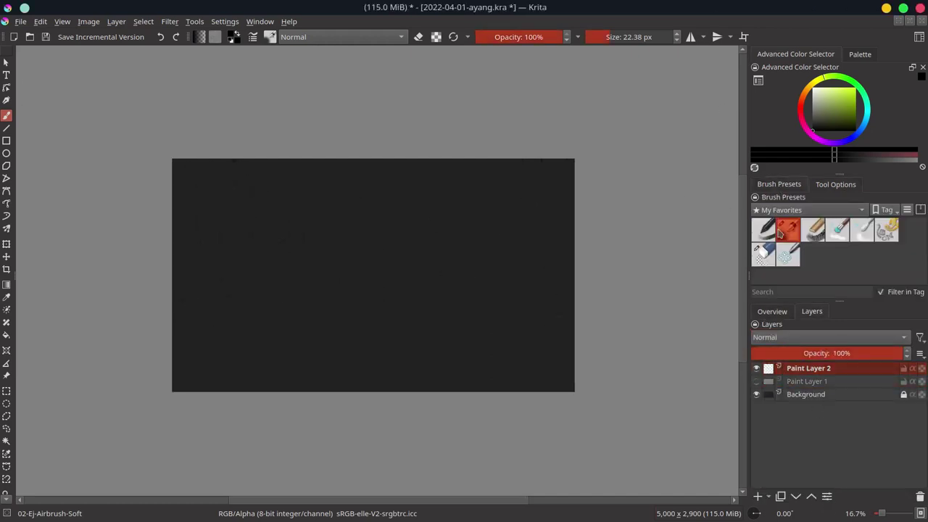
pyautogui.click(763, 254)
pyautogui.scroll(5, 370, 234)
pyautogui.press('/')
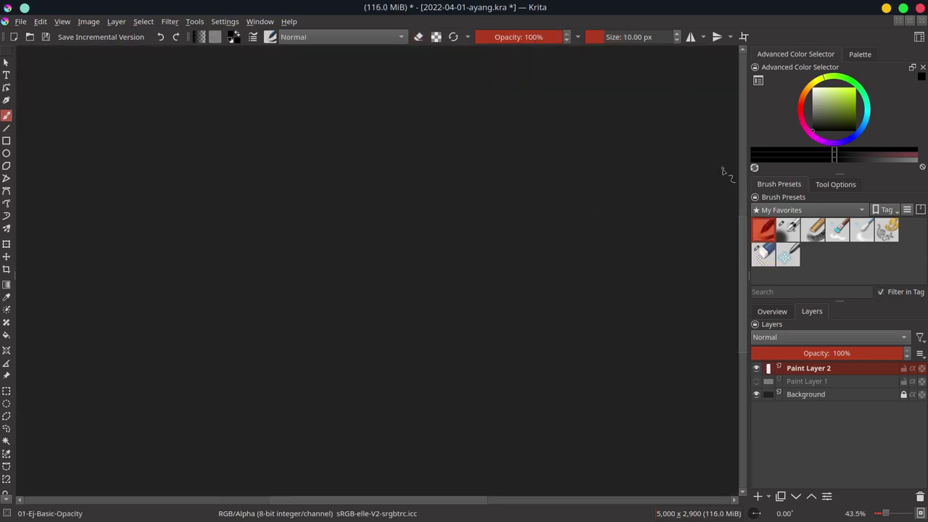
# Sketch the figure's head, reposition it, and draw the torso, arms, shoulders and back
pyautogui.moveTo(332, 164)
pyautogui.mouseDown()
pyautogui.moveTo(388, 206)
pyautogui.moveTo(355, 208)
pyautogui.moveTo(343, 170)
pyautogui.mouseUp()
pyautogui.hotkey('ctrl', 't')
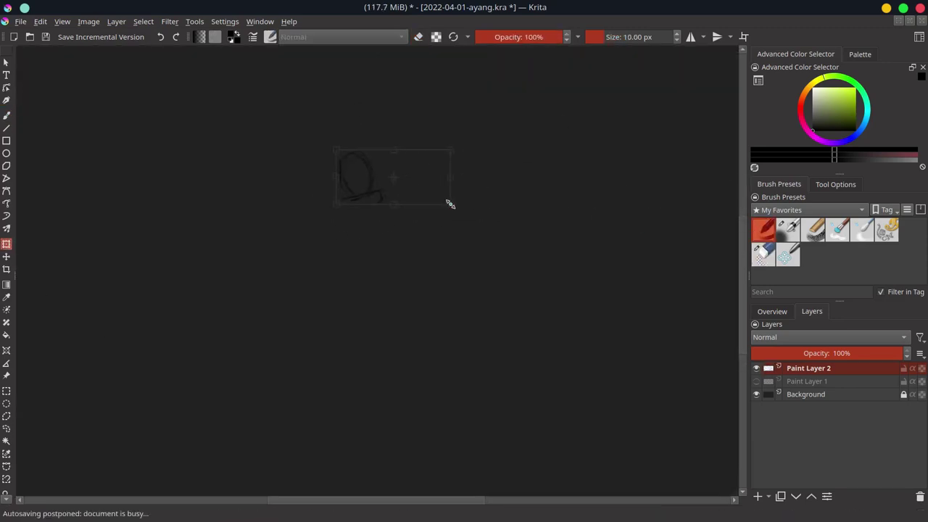
pyautogui.moveTo(449, 203); pyautogui.dragTo(456, 152)
pyautogui.press('b')
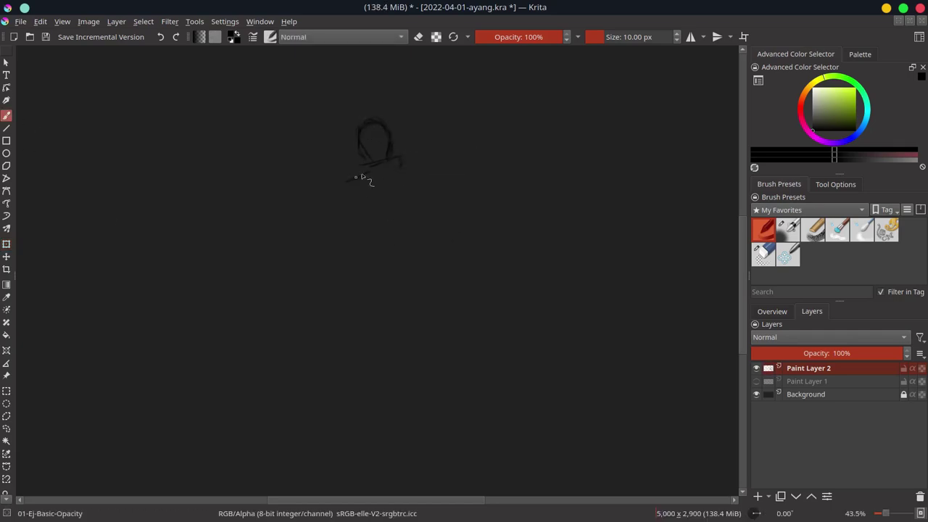
pyautogui.moveTo(346, 191)
pyautogui.mouseDown()
pyautogui.moveTo(321, 217)
pyautogui.moveTo(373, 209)
pyautogui.mouseUp()
pyautogui.moveTo(308, 201); pyautogui.dragTo(294, 221)
pyautogui.moveTo(363, 204); pyautogui.dragTo(377, 247)
pyautogui.moveTo(363, 169)
pyautogui.mouseDown()
pyautogui.moveTo(402, 156)
pyautogui.moveTo(428, 192)
pyautogui.moveTo(429, 254)
pyautogui.mouseUp()
pyautogui.moveTo(385, 263)
pyautogui.mouseDown()
pyautogui.moveTo(427, 253)
pyautogui.moveTo(428, 243)
pyautogui.mouseUp()
pyautogui.moveTo(337, 222); pyautogui.dragTo(359, 232)
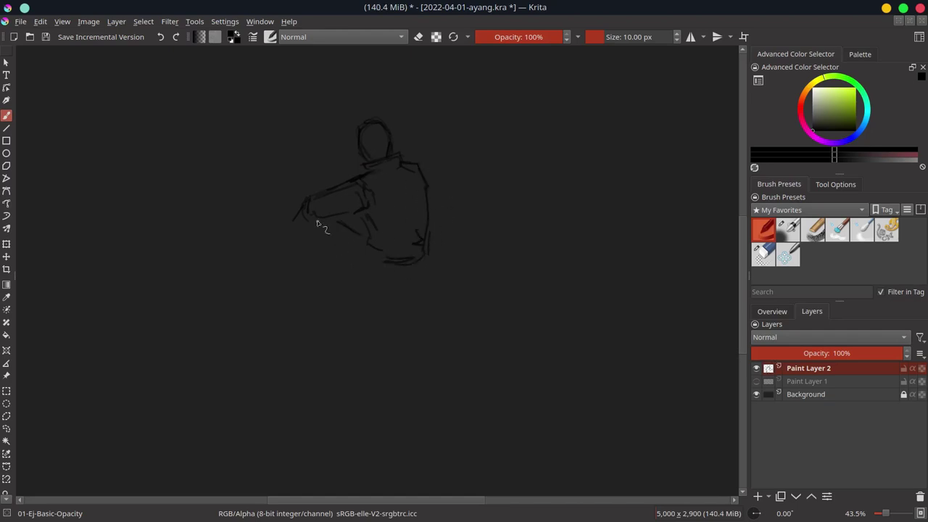
# Sketch the figure's lower legs, feet and the hand over the knee
pyautogui.moveTo(354, 267); pyautogui.dragTo(380, 277)
pyautogui.moveTo(384, 276); pyautogui.dragTo(405, 275)
pyautogui.moveTo(336, 276); pyautogui.dragTo(317, 238)
pyautogui.moveTo(354, 279)
pyautogui.mouseDown()
pyautogui.moveTo(333, 275)
pyautogui.moveTo(417, 273)
pyautogui.mouseUp()
pyautogui.moveTo(331, 280)
pyautogui.mouseDown()
pyautogui.moveTo(326, 294)
pyautogui.moveTo(353, 300)
pyautogui.moveTo(368, 289)
pyautogui.mouseUp()
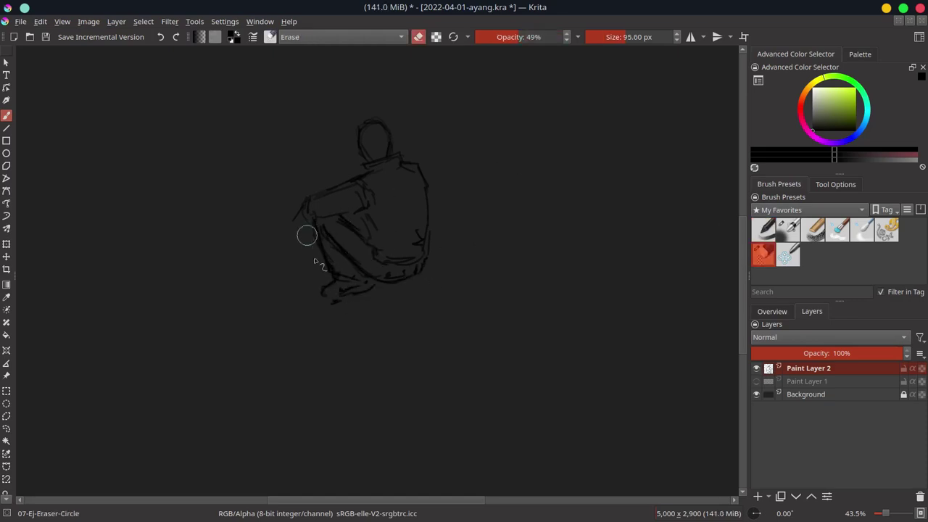
pyautogui.click(766, 233)
pyautogui.moveTo(313, 200)
pyautogui.mouseDown()
pyautogui.moveTo(303, 216)
pyautogui.moveTo(309, 237)
pyautogui.moveTo(291, 239)
pyautogui.moveTo(319, 242)
pyautogui.mouseUp()
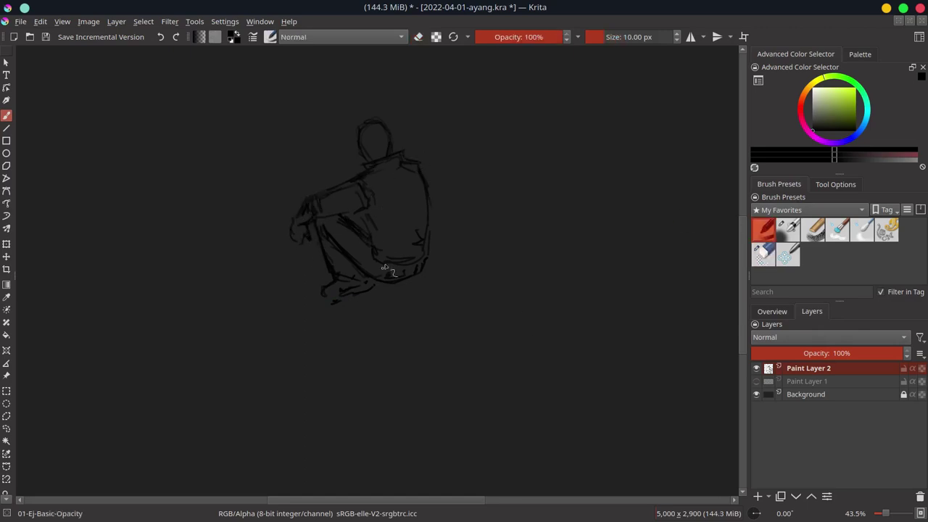
# Sketch the sloping mound beneath the figure with zigzag ground lines
pyautogui.moveTo(336, 300); pyautogui.dragTo(278, 332)
pyautogui.moveTo(426, 270)
pyautogui.mouseDown()
pyautogui.moveTo(497, 298)
pyautogui.moveTo(567, 371)
pyautogui.mouseUp()
pyautogui.moveTo(554, 344); pyautogui.dragTo(602, 371)
pyautogui.moveTo(274, 338); pyautogui.dragTo(222, 375)
pyautogui.moveTo(231, 386); pyautogui.dragTo(274, 429)
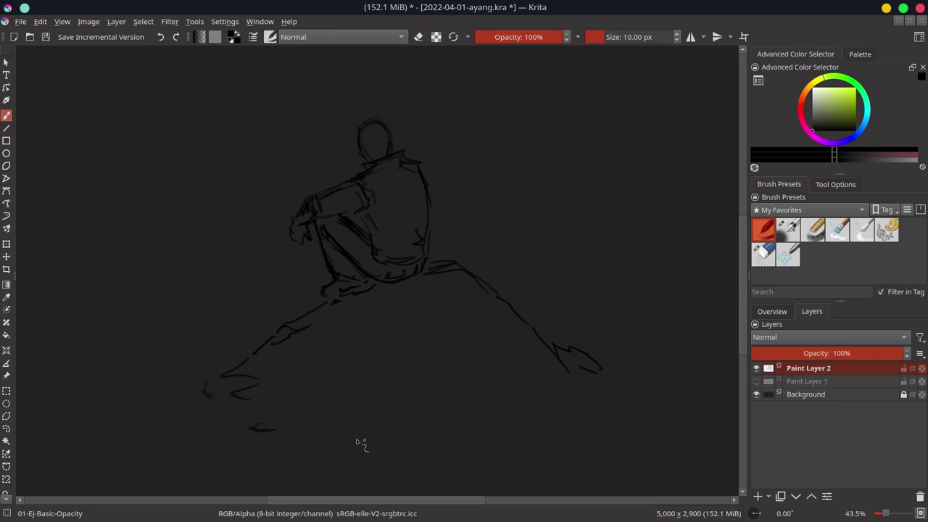
pyautogui.moveTo(419, 444); pyautogui.dragTo(600, 392)
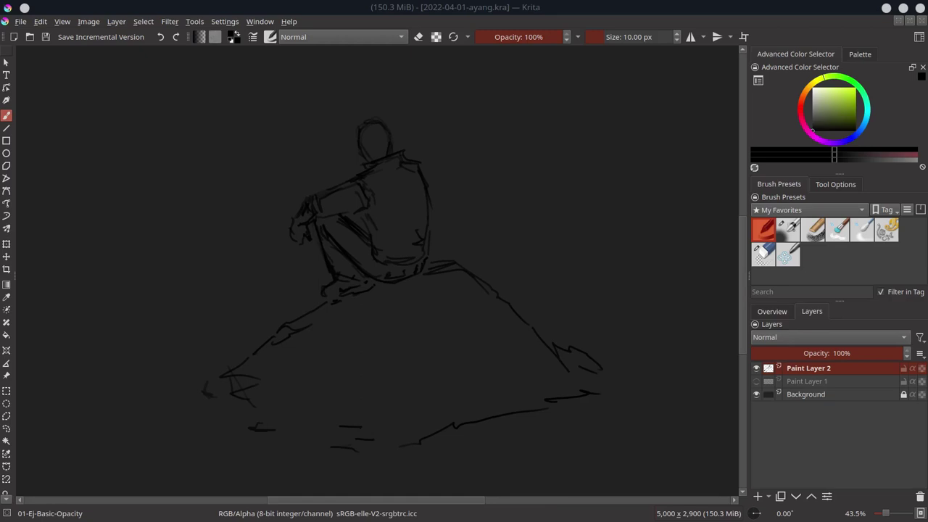
# Show Paint Layer 1 and scale the seated figure down onto the rock
pyautogui.click(756, 381)
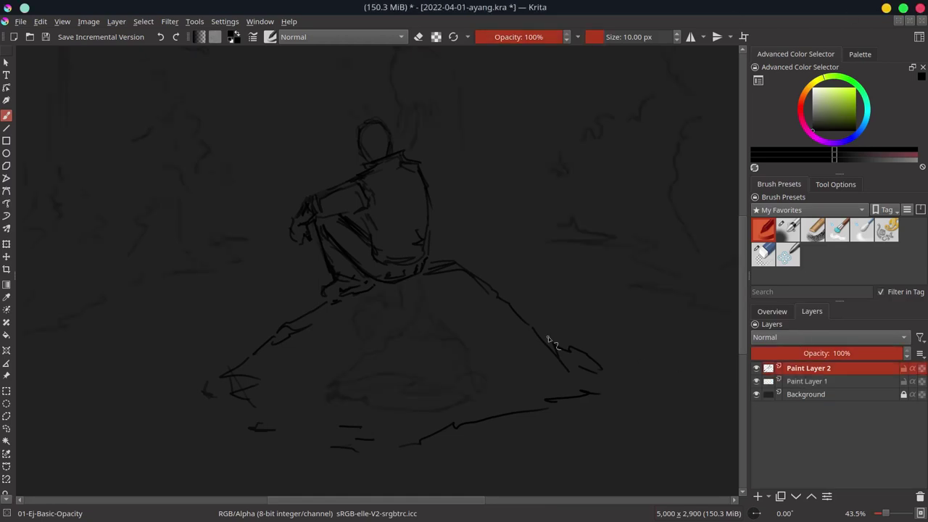
pyautogui.hotkey('ctrl', 't')
pyautogui.moveTo(201, 113)
pyautogui.mouseDown()
pyautogui.moveTo(311, 193)
pyautogui.moveTo(362, 251)
pyautogui.mouseUp()
pyautogui.moveTo(594, 268); pyautogui.dragTo(526, 285)
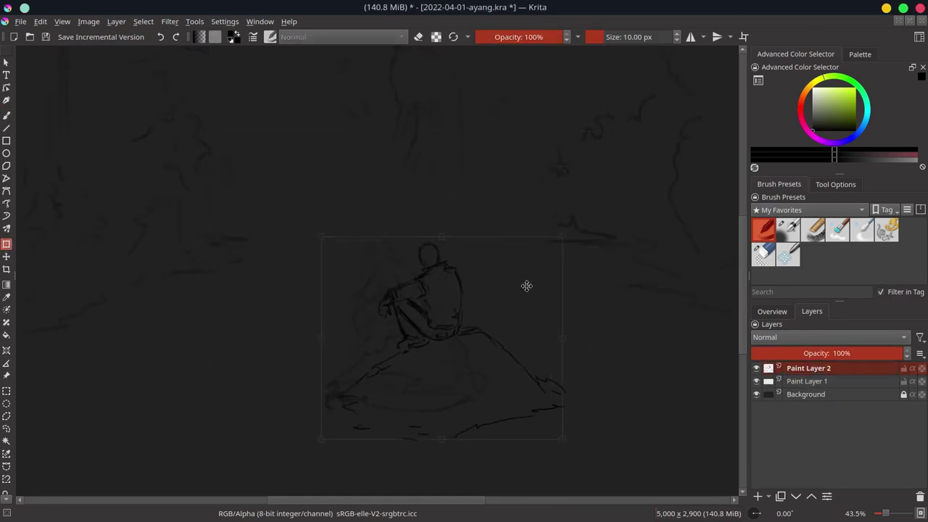
pyautogui.press('Return')
pyautogui.scroll(-3, 584, 330)
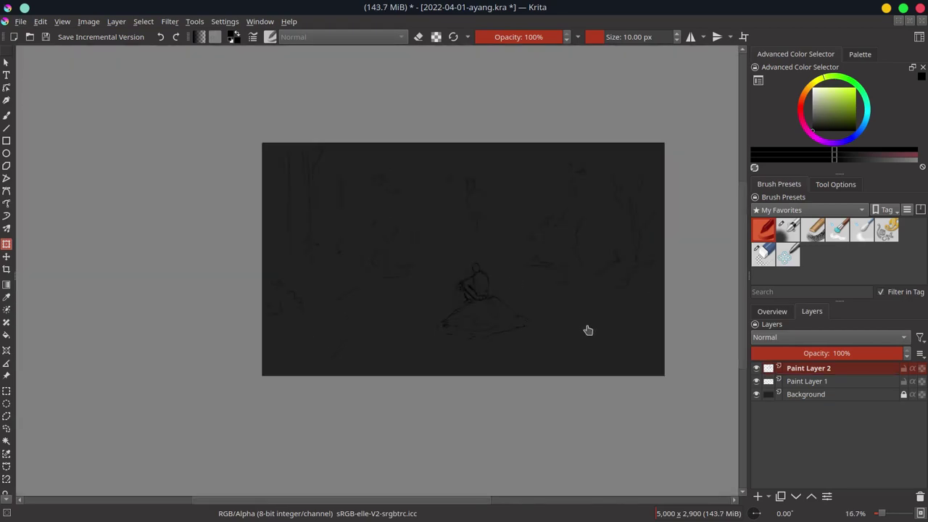
# Erase on the forest sketch layer with a soft eraser and save
pyautogui.press('pagedown')
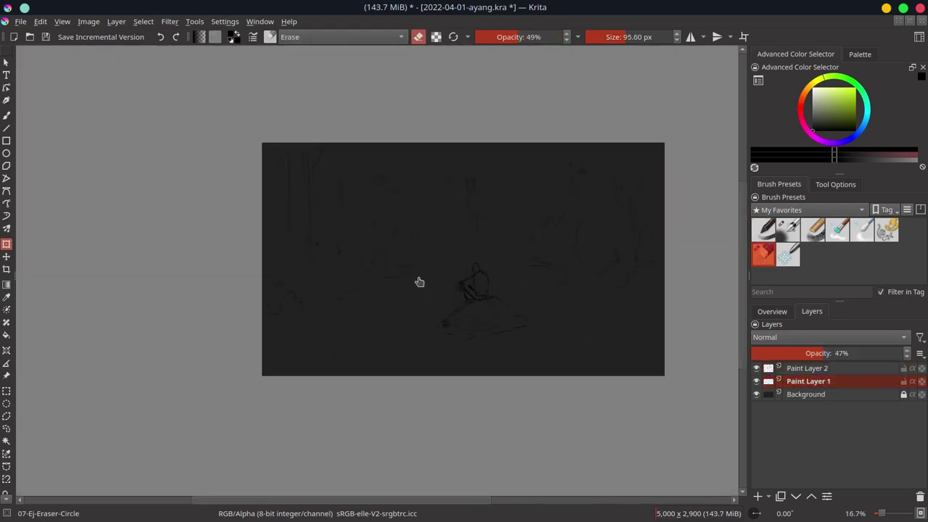
pyautogui.press('b')
pyautogui.press('e')
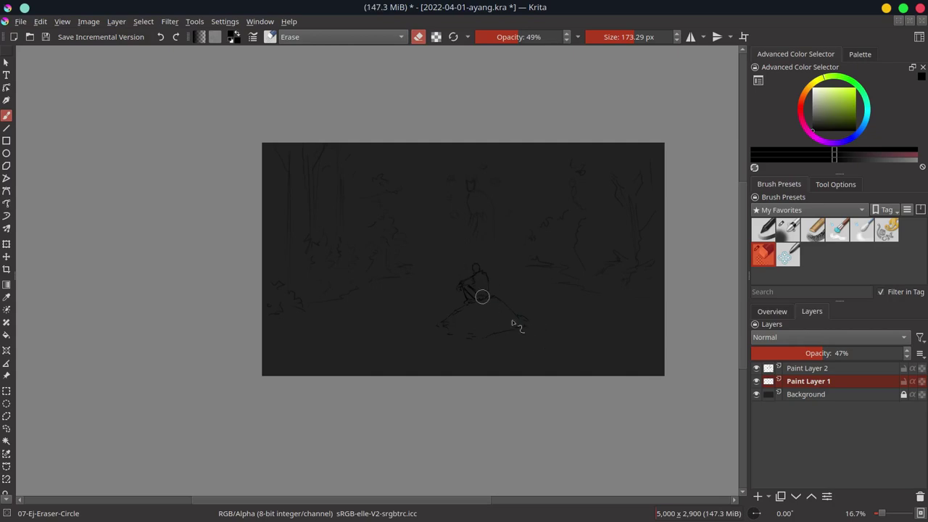
pyautogui.hotkey('ctrl', 's')
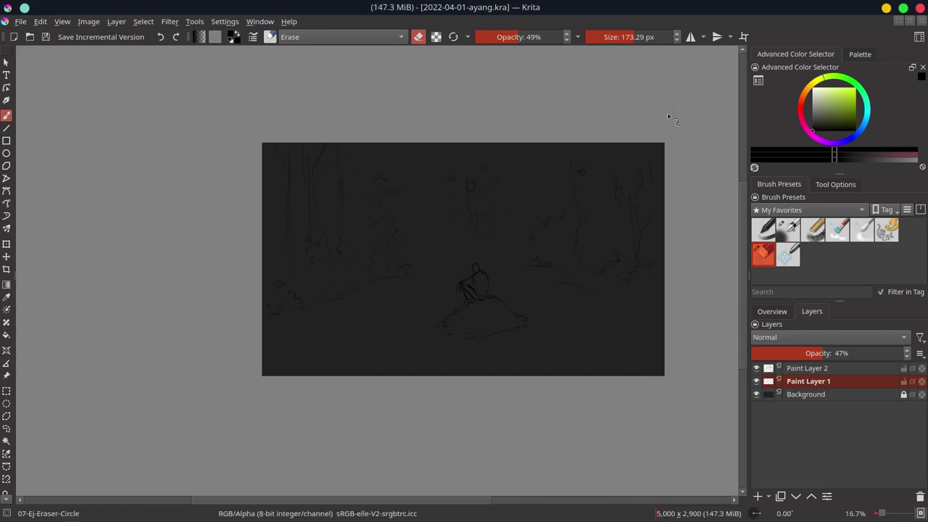
# Save again and merge Paint Layer 2 down into Paint Layer 1
pyautogui.press('pageup')
pyautogui.scroll(5, 471, 313)
pyautogui.press('e')
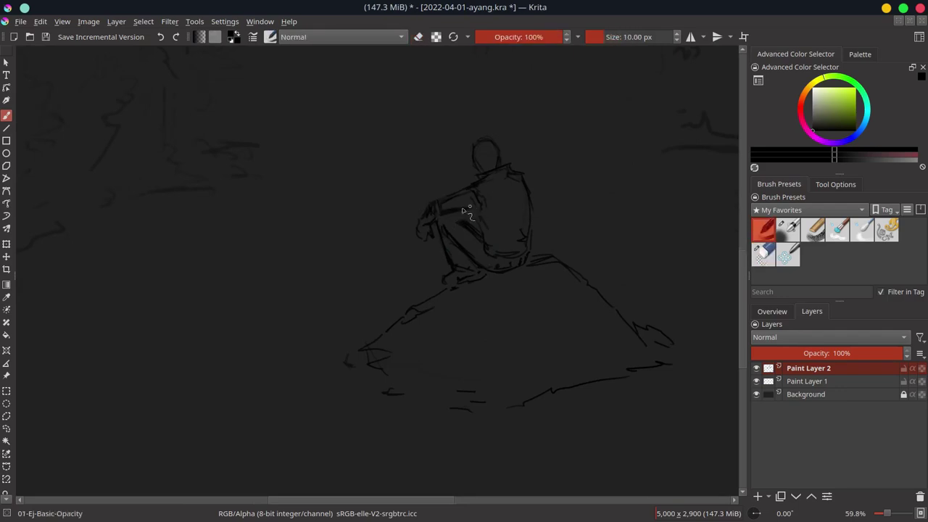
pyautogui.hotkey('ctrl', 's')
pyautogui.scroll(-5, 619, 256)
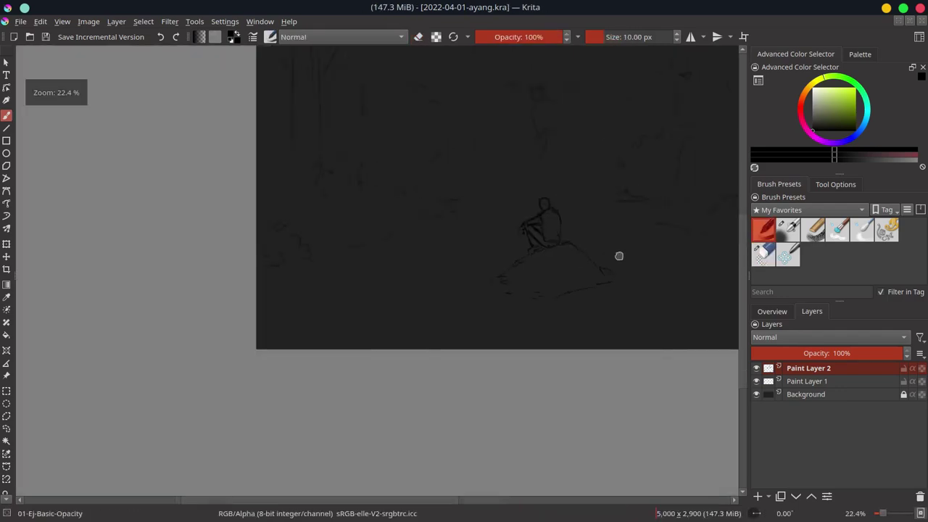
pyautogui.press('pagedown')
pyautogui.press('pageup')
pyautogui.hotkey('ctrl', 'e')
# Zoom in on the creature and draw a spiky crown, two eyes and firmer robe outlines
pyautogui.press('e')
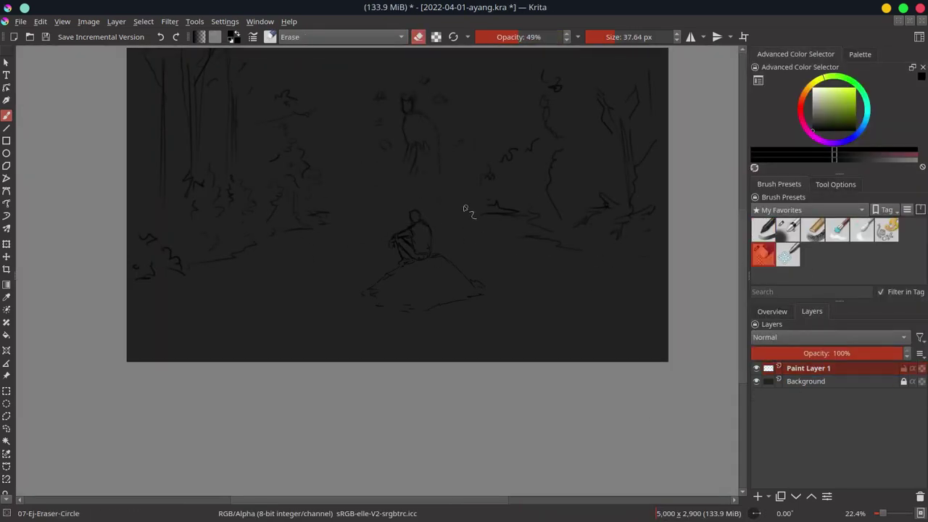
pyautogui.scroll(5, 373, 186)
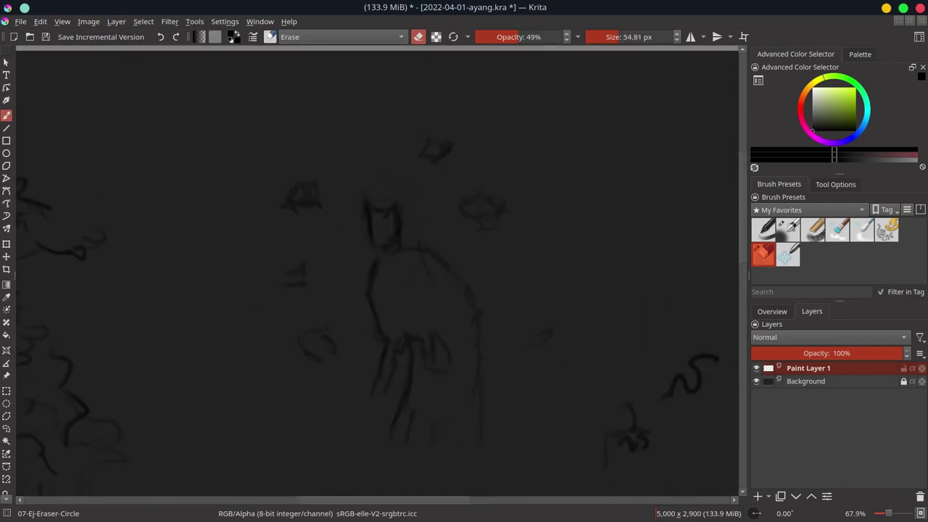
pyautogui.click(772, 311)
pyautogui.click(836, 374)
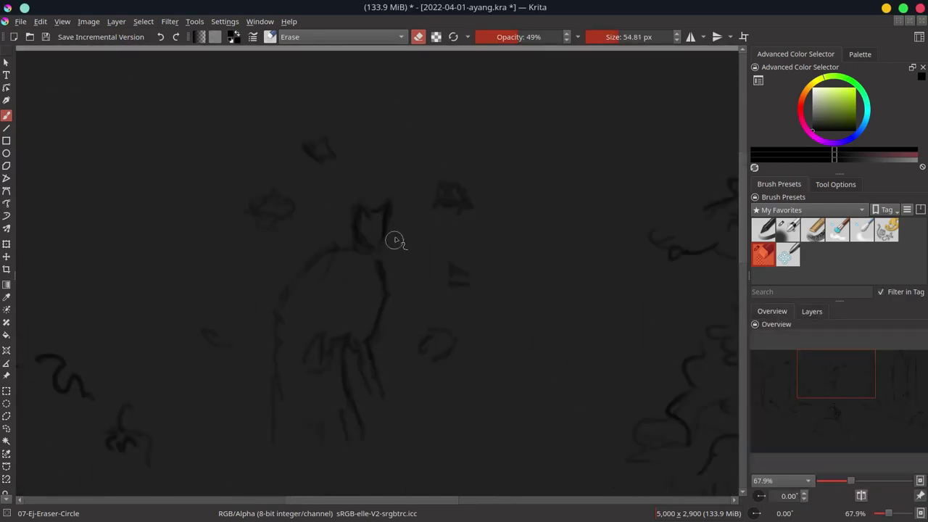
pyautogui.press('e')
pyautogui.scroll(2, 363, 203)
pyautogui.moveTo(342, 216)
pyautogui.mouseDown()
pyautogui.moveTo(377, 198)
pyautogui.moveTo(394, 224)
pyautogui.moveTo(367, 267)
pyautogui.moveTo(306, 263)
pyautogui.moveTo(251, 316)
pyautogui.moveTo(356, 224)
pyautogui.mouseUp()
pyautogui.moveTo(372, 228)
pyautogui.mouseDown()
pyautogui.moveTo(383, 234)
pyautogui.moveTo(374, 223)
pyautogui.mouseUp()
pyautogui.moveTo(294, 392); pyautogui.dragTo(297, 428)
pyautogui.moveTo(247, 319); pyautogui.dragTo(225, 417)
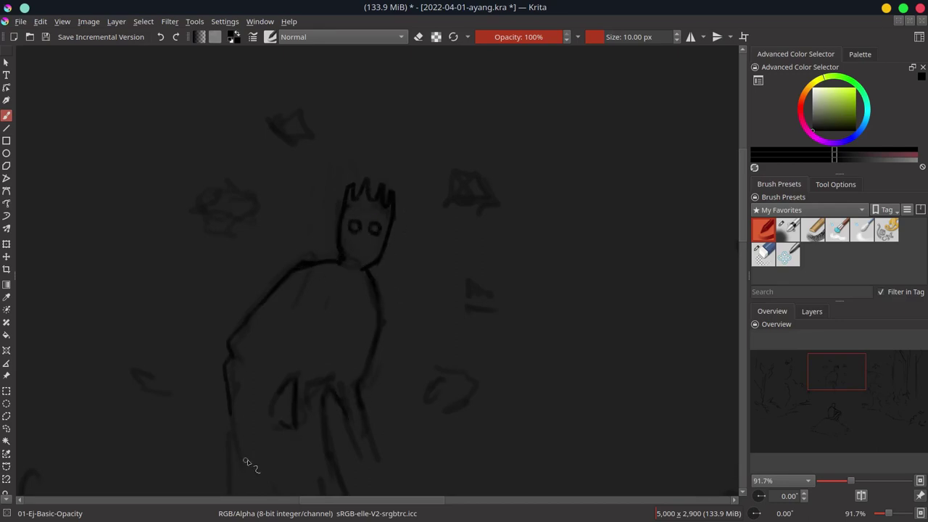
# Save, then duplicate the og layer as Copy of og
pyautogui.scroll(-5, 415, 250)
pyautogui.hotkey('ctrl', 's')
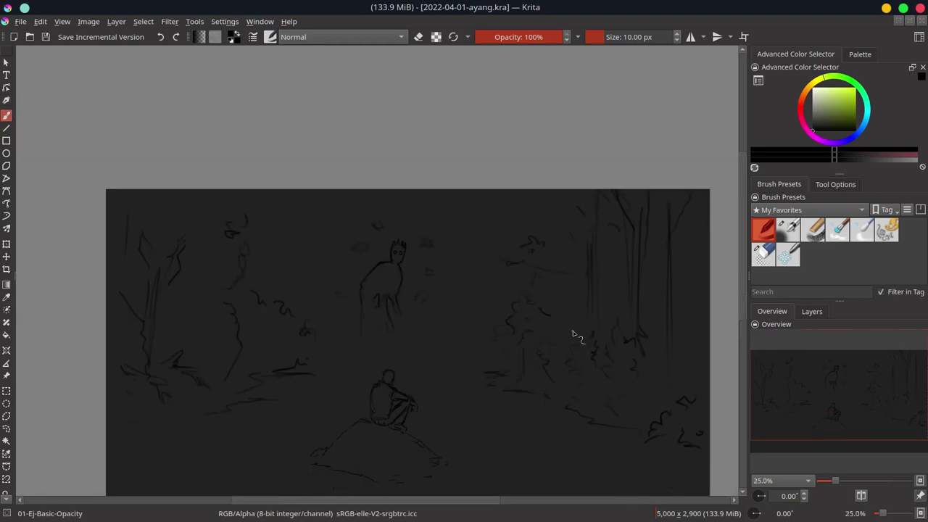
pyautogui.click(812, 311)
pyautogui.hotkey('ctrl', 'j')
# Select the Background layer, save, and zoom out to view the whole painting
pyautogui.click(865, 397)
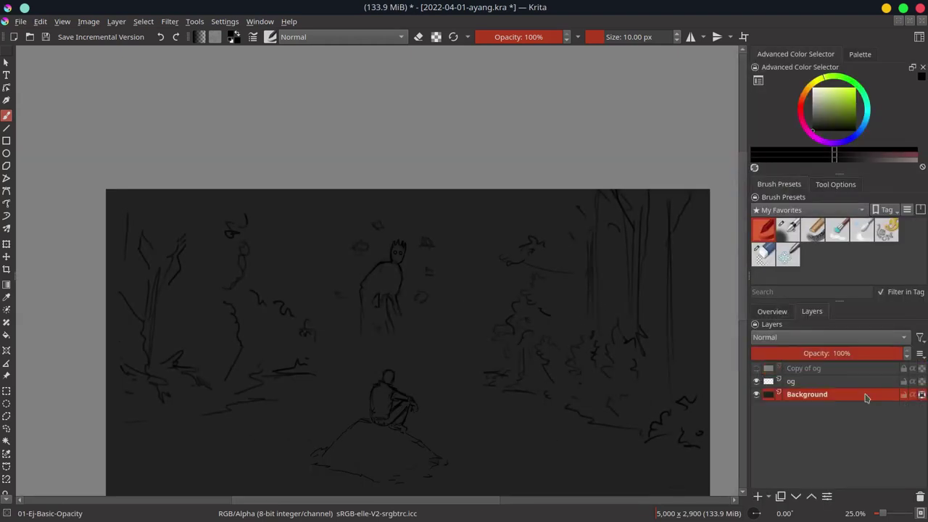
pyautogui.hotkey('ctrl', 's')
pyautogui.press('-')
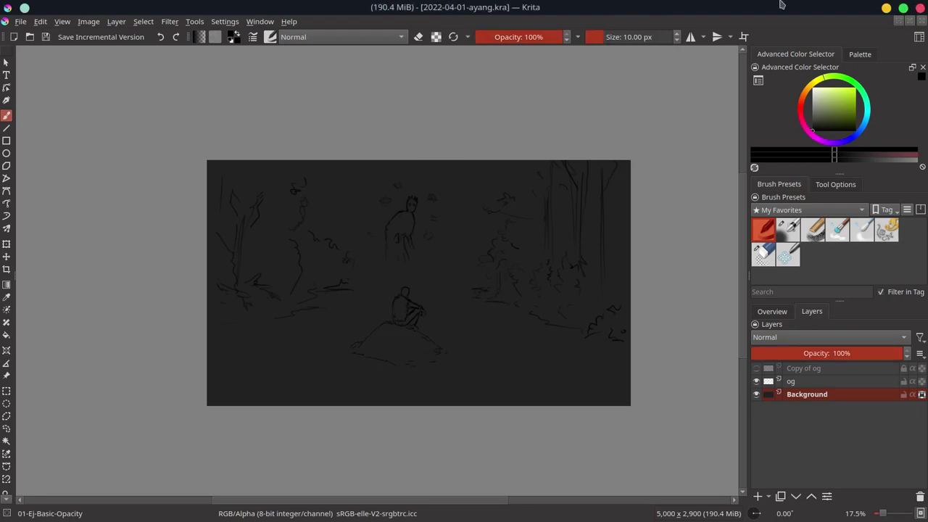
# Load palette 02_MT-6-Blue-06 with Color 6, pick Shapes-Hue-Mecha, and move og to the top
pyautogui.click(860, 54)
pyautogui.click(794, 164)
pyautogui.click(812, 201)
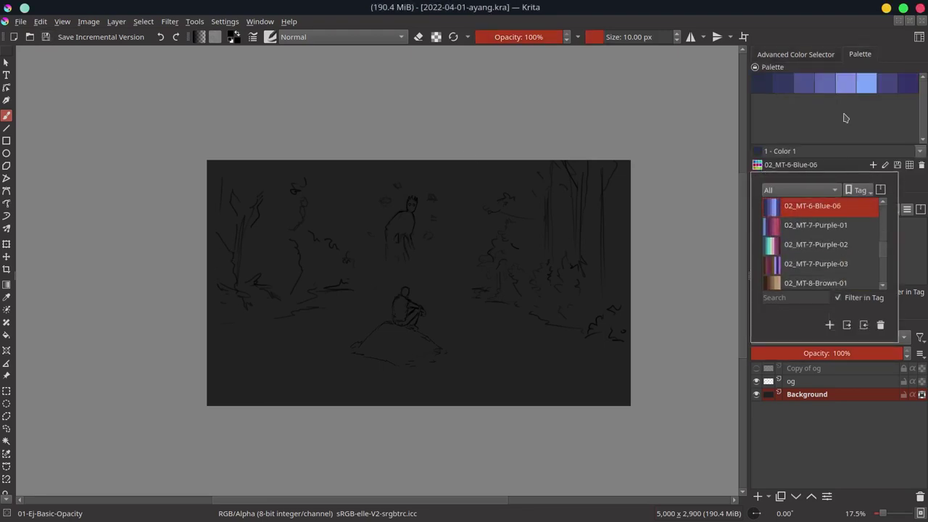
pyautogui.click(867, 82)
pyautogui.click(886, 230)
pyautogui.moveTo(791, 380); pyautogui.dragTo(791, 365)
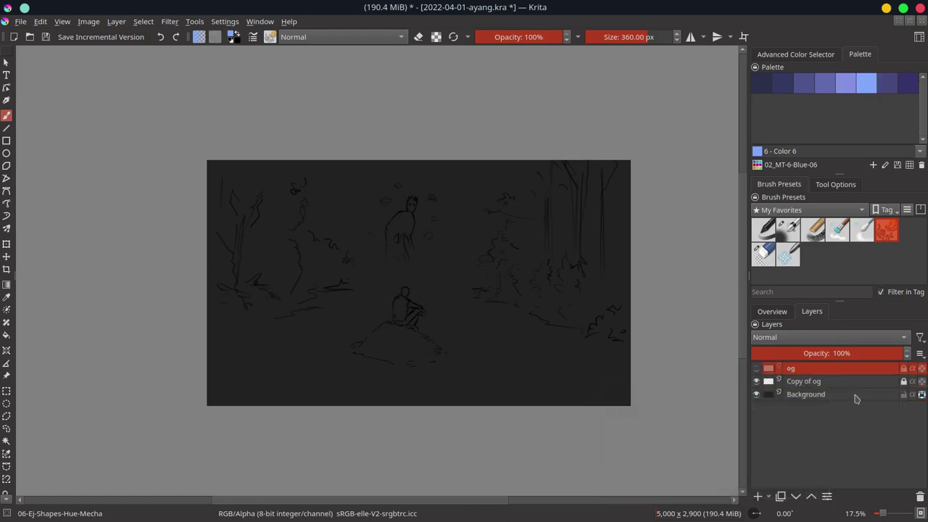
pyautogui.click(772, 311)
pyautogui.click(857, 396)
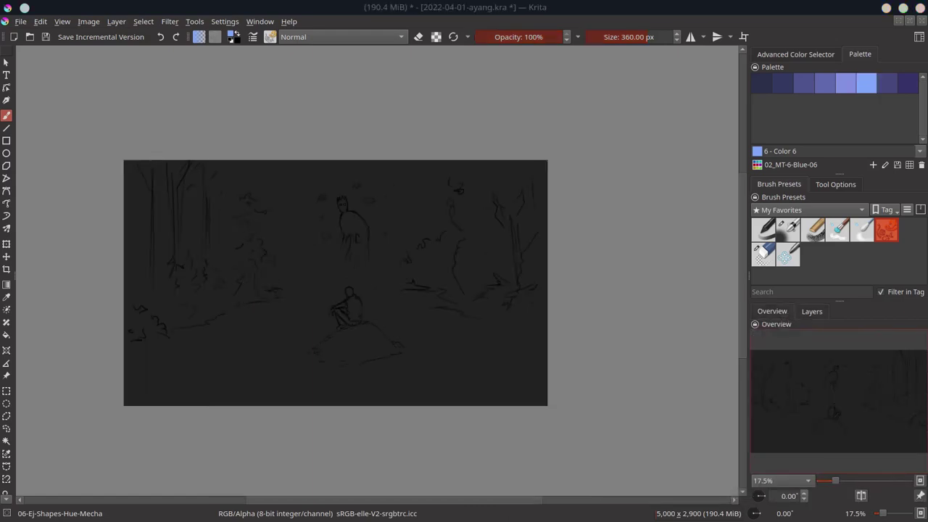
pyautogui.click(760, 165)
pyautogui.click(850, 251)
pyautogui.click(812, 267)
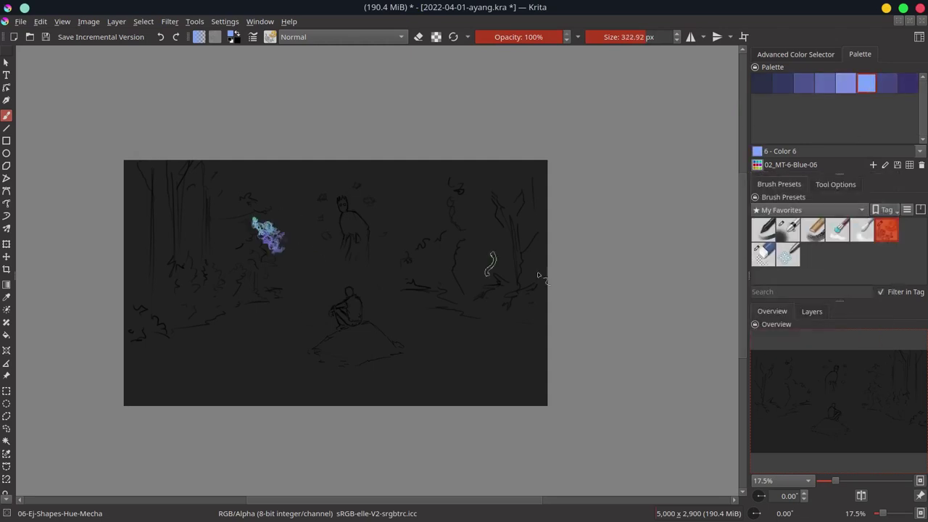
# Paint blue-violet foliage around the creature, then purple haze with Colors 2 and 8
pyautogui.moveTo(279, 239)
pyautogui.mouseDown()
pyautogui.moveTo(305, 203)
pyautogui.moveTo(377, 168)
pyautogui.moveTo(395, 265)
pyautogui.mouseUp()
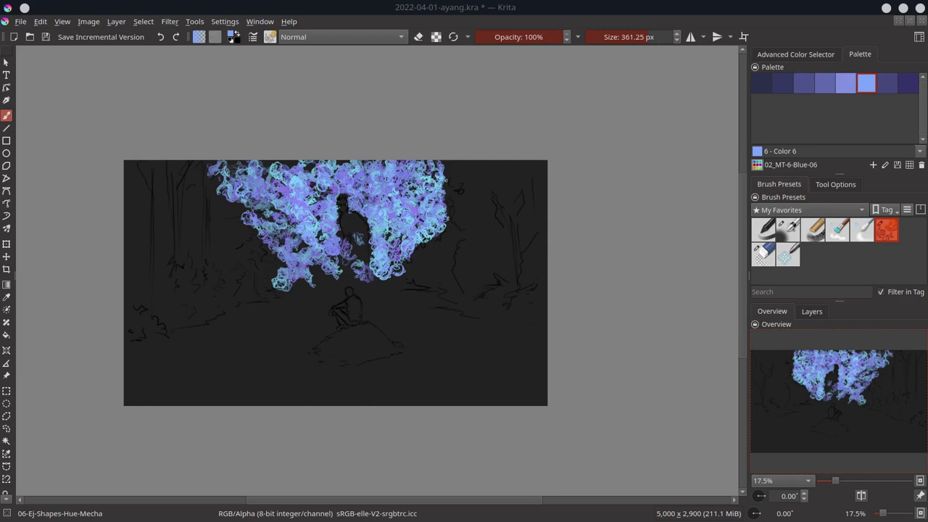
pyautogui.click(431, 138)
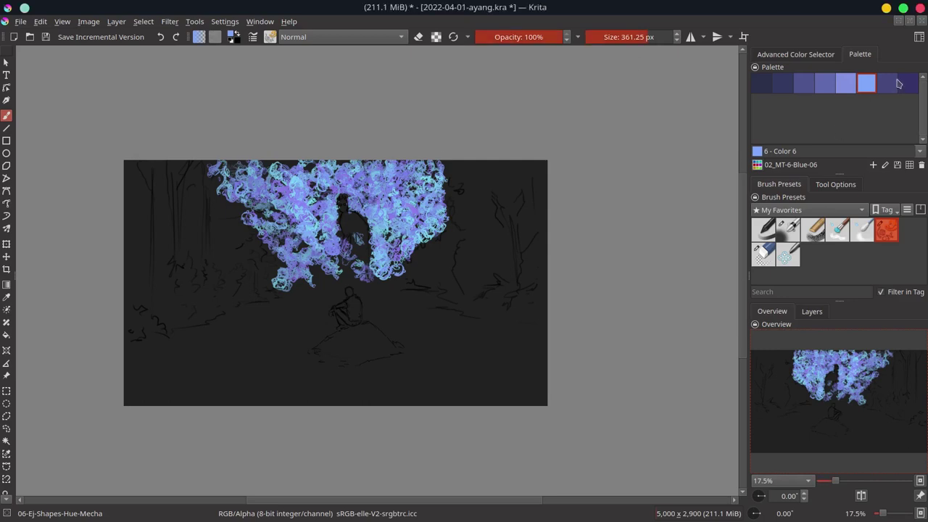
pyautogui.click(782, 83)
pyautogui.moveTo(225, 218); pyautogui.dragTo(272, 293)
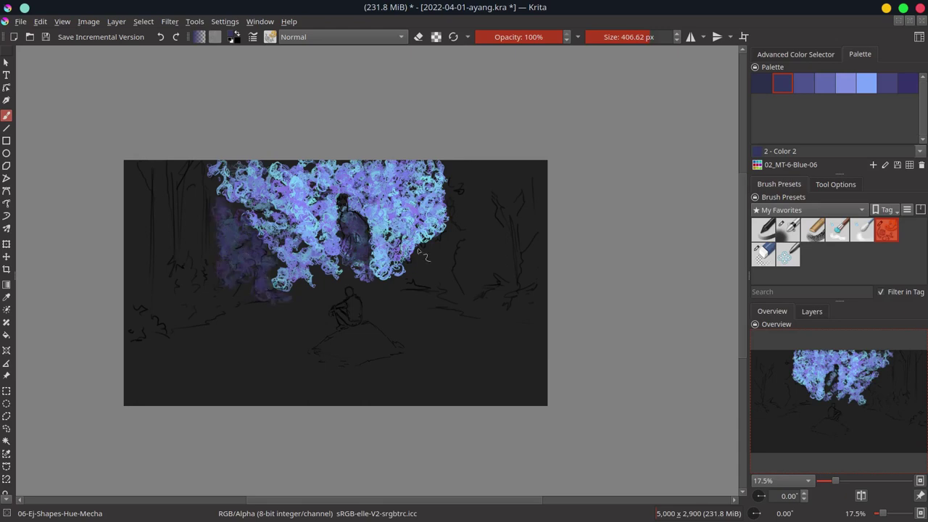
pyautogui.moveTo(424, 254); pyautogui.dragTo(382, 305)
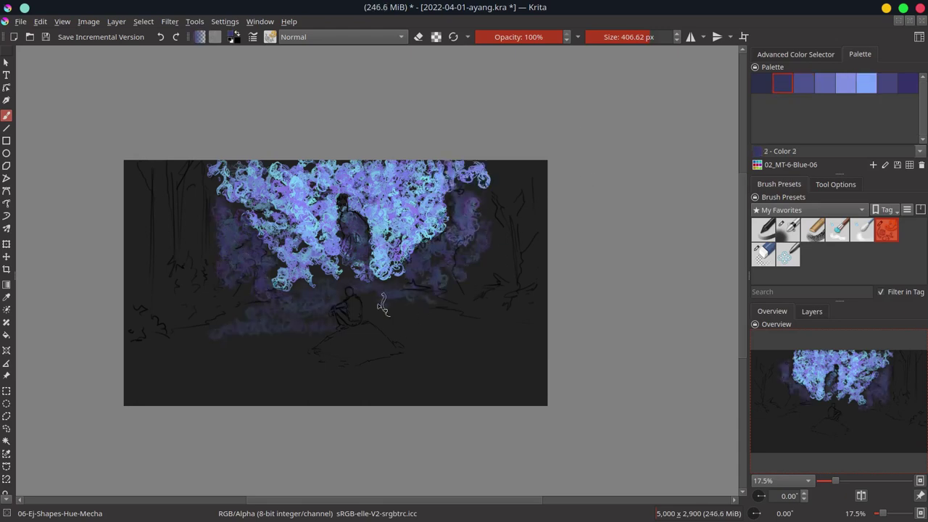
pyautogui.moveTo(305, 319); pyautogui.dragTo(537, 355)
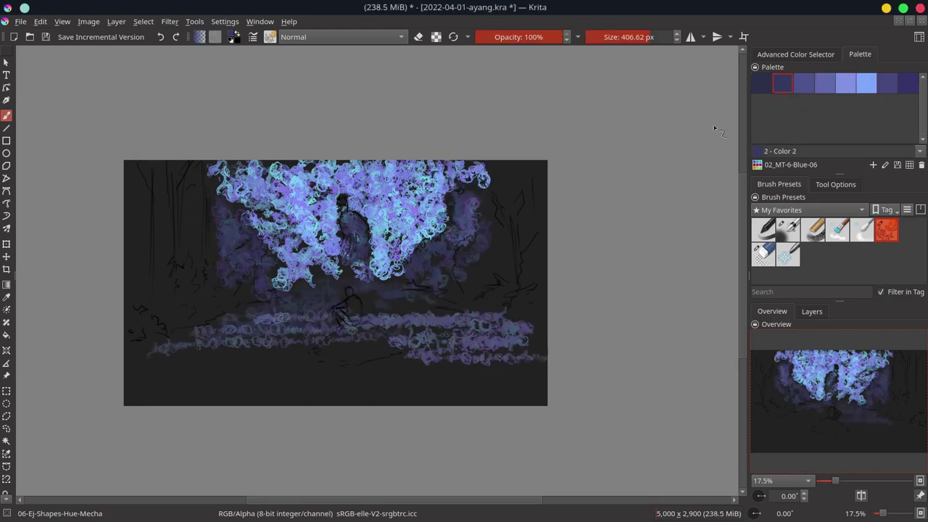
pyautogui.click(908, 83)
pyautogui.moveTo(145, 196); pyautogui.dragTo(490, 284)
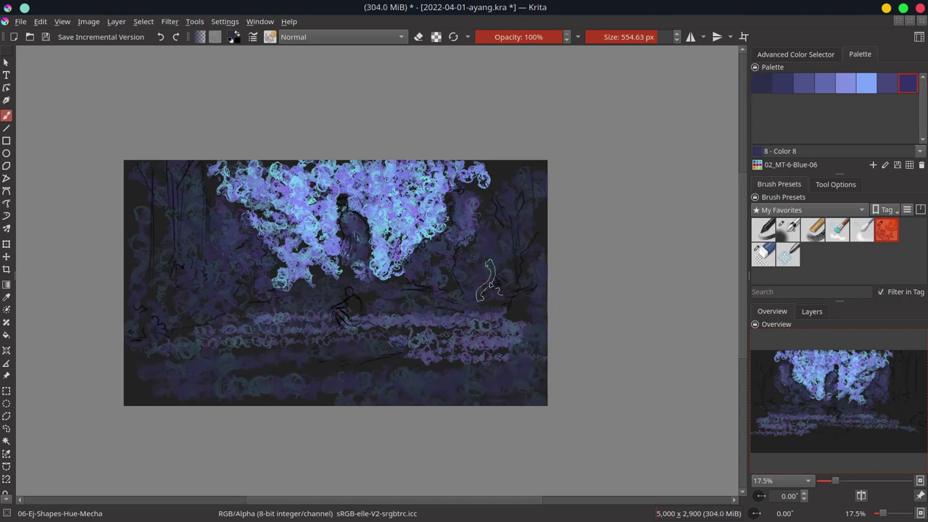
# Paint red around the seated figure and greenish strokes across the lower ground, then mirror the view
pyautogui.click(834, 111)
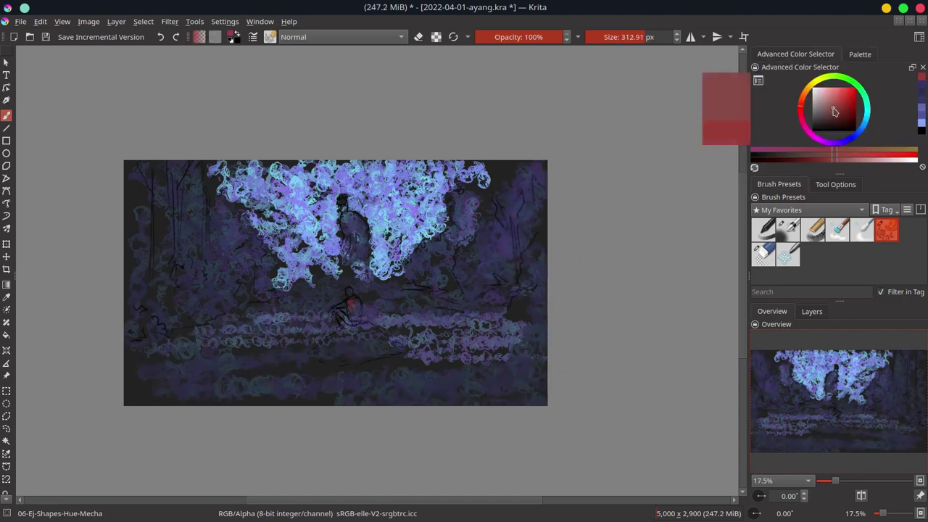
pyautogui.moveTo(326, 326); pyautogui.dragTo(362, 359)
pyautogui.keyDown('ctrl'); pyautogui.click(545, 239); pyautogui.keyUp('ctrl')
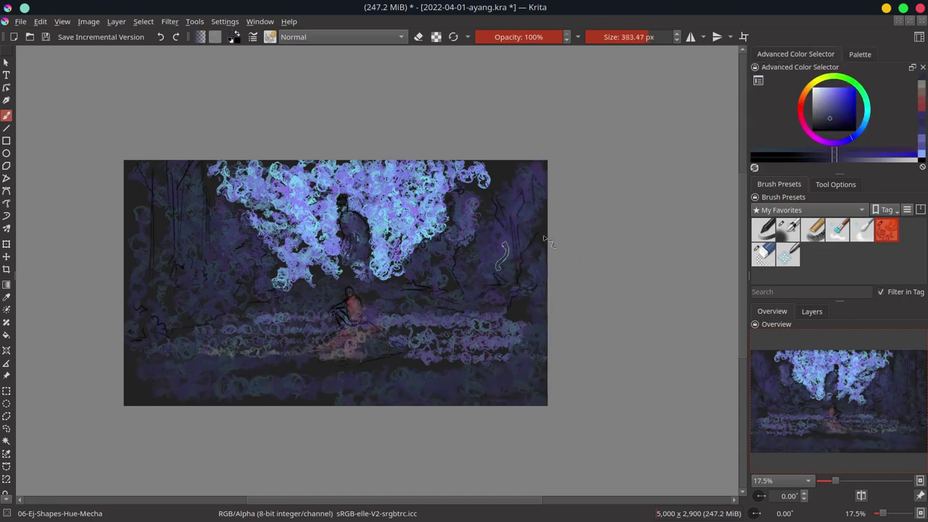
pyautogui.click(822, 116)
pyautogui.moveTo(232, 319); pyautogui.dragTo(406, 392)
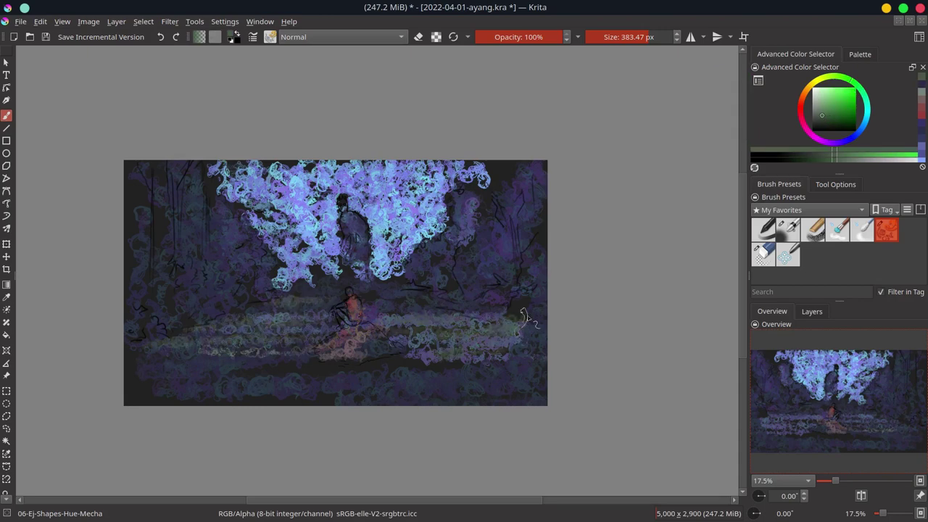
pyautogui.click(861, 499)
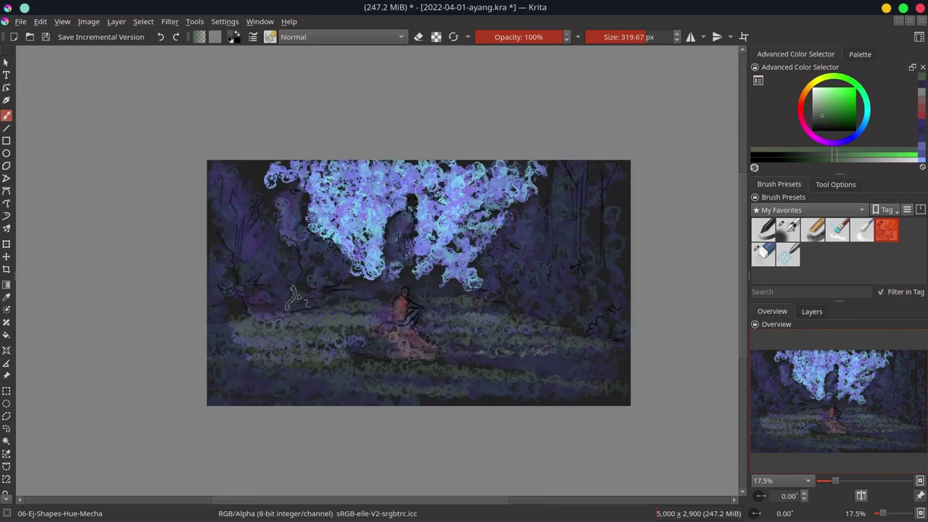
# Paint dark reddish tree trunks at the left and right edges and save
pyautogui.keyDown('ctrl'); pyautogui.click(250, 195); pyautogui.keyUp('ctrl')
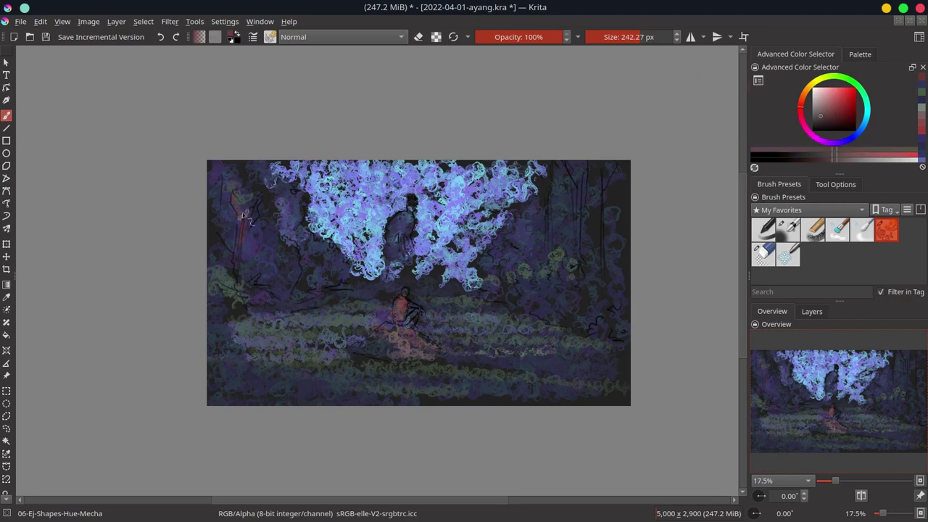
pyautogui.moveTo(239, 218); pyautogui.dragTo(237, 280)
pyautogui.moveTo(595, 206); pyautogui.dragTo(595, 259)
pyautogui.hotkey('ctrl', 's')
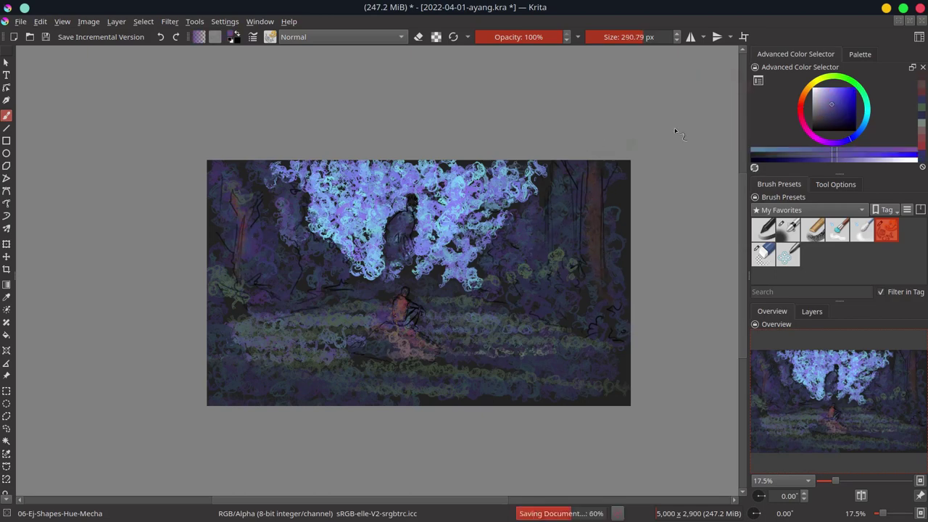
# Lighten the tree canopy across the top with grey-lavender strokes
pyautogui.moveTo(384, 218); pyautogui.dragTo(411, 204)
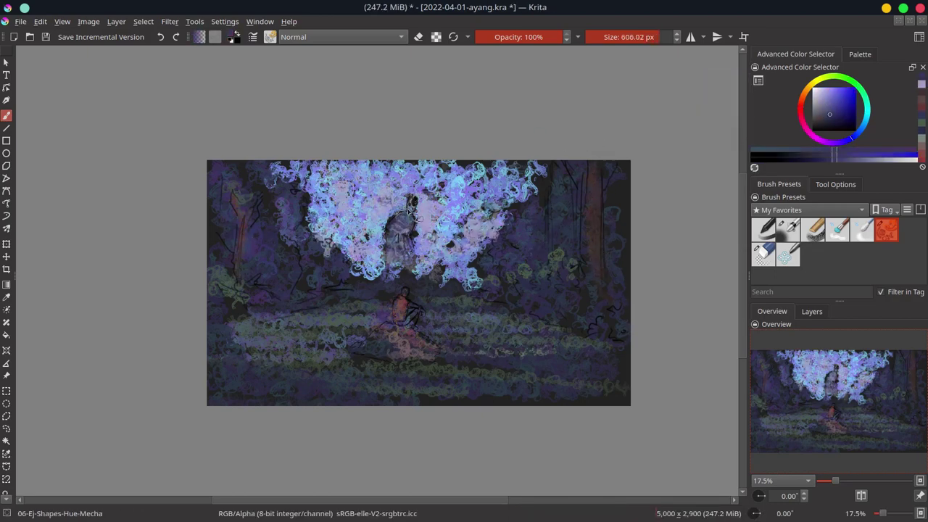
pyautogui.keyDown('ctrl'); pyautogui.click(411, 207); pyautogui.keyUp('ctrl')
pyautogui.moveTo(287, 199); pyautogui.dragTo(507, 242)
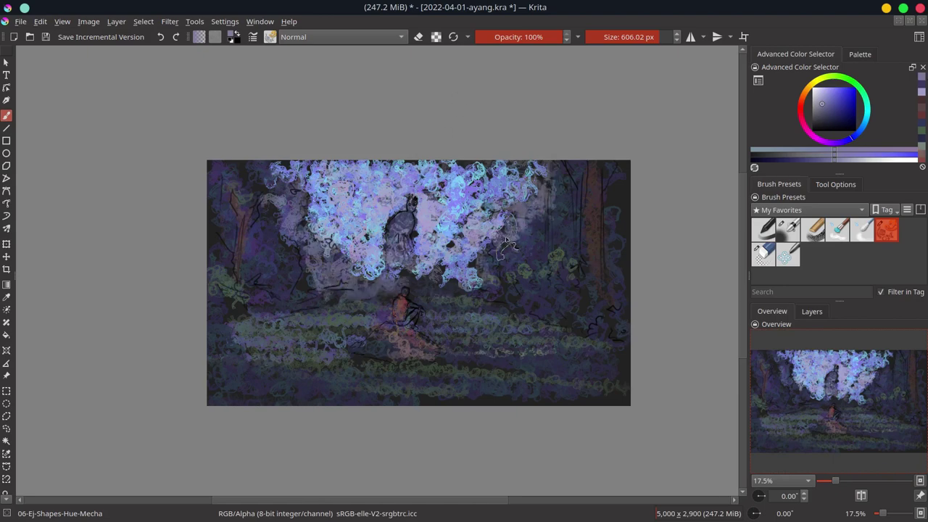
# Switch the brush to Multiply and shade the left trees, centre and right with dark strokes
pyautogui.hotkey('alt', 'shift', 'm')
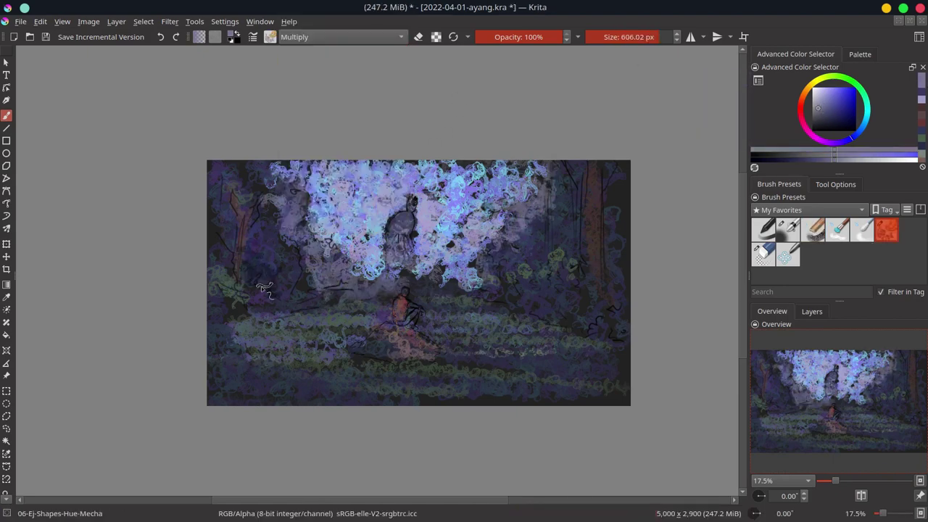
pyautogui.moveTo(263, 289)
pyautogui.mouseDown()
pyautogui.moveTo(673, 273)
pyautogui.moveTo(654, 274)
pyautogui.mouseUp()
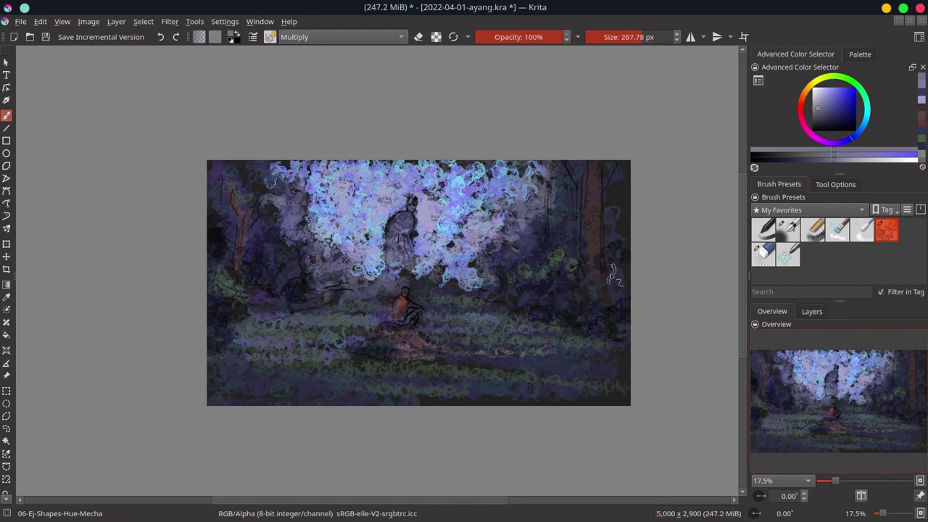
pyautogui.scroll(-2, 613, 274)
# Reset brush blending to Normal and darken the image with a Color Adjustment curve
pyautogui.click(341, 36)
pyautogui.click(327, 68)
pyautogui.click(170, 21)
pyautogui.click(394, 91)
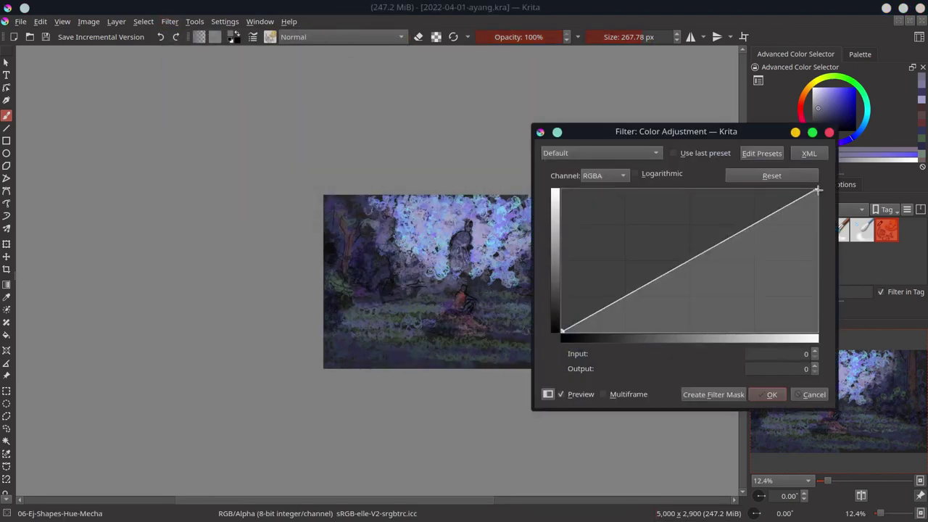
pyautogui.moveTo(611, 303); pyautogui.dragTo(612, 317)
pyautogui.click(777, 243)
pyautogui.click(771, 395)
# Paint glowing red Color Dodge highlights under the seated figure
pyautogui.click(886, 230)
pyautogui.click(328, 37)
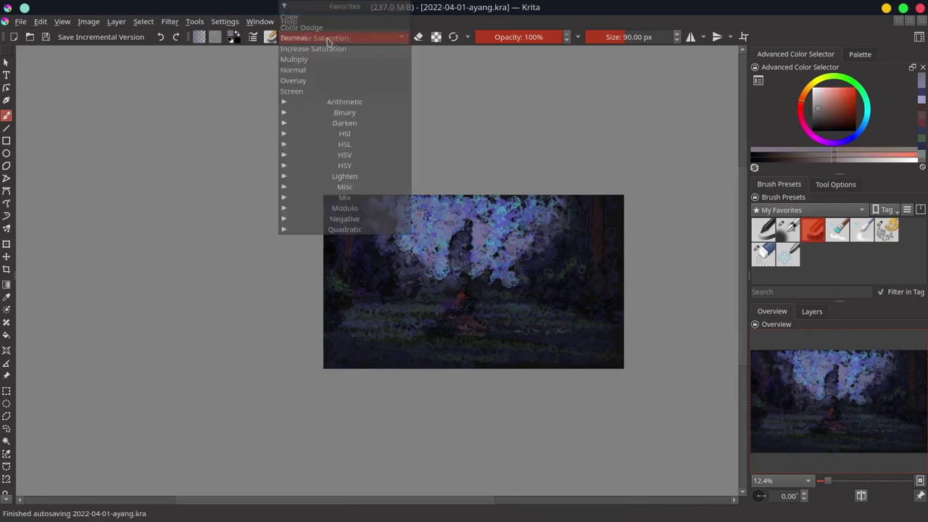
pyautogui.click(301, 27)
pyautogui.moveTo(379, 280)
pyautogui.mouseDown()
pyautogui.moveTo(399, 280)
pyautogui.moveTo(406, 294)
pyautogui.moveTo(478, 330)
pyautogui.moveTo(578, 288)
pyautogui.moveTo(551, 292)
pyautogui.mouseUp()
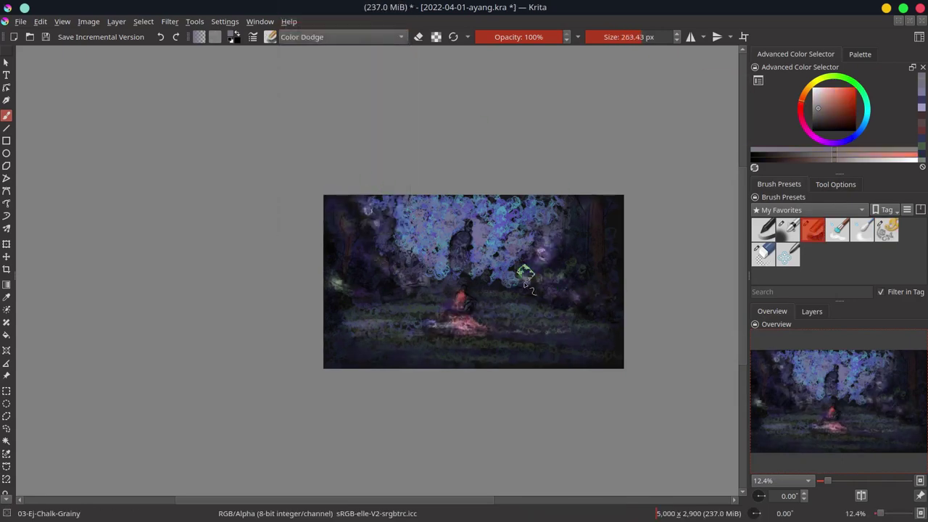
# Paint blue Normal-mode strokes over the upper foliage and save
pyautogui.click(820, 95)
pyautogui.click(328, 37)
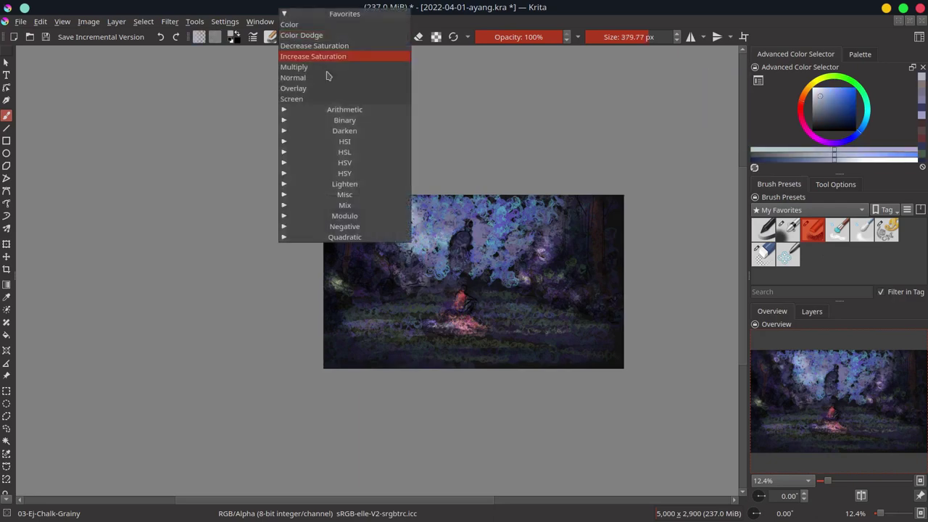
pyautogui.click(327, 77)
pyautogui.moveTo(377, 212)
pyautogui.mouseDown()
pyautogui.moveTo(435, 280)
pyautogui.moveTo(551, 210)
pyautogui.mouseUp()
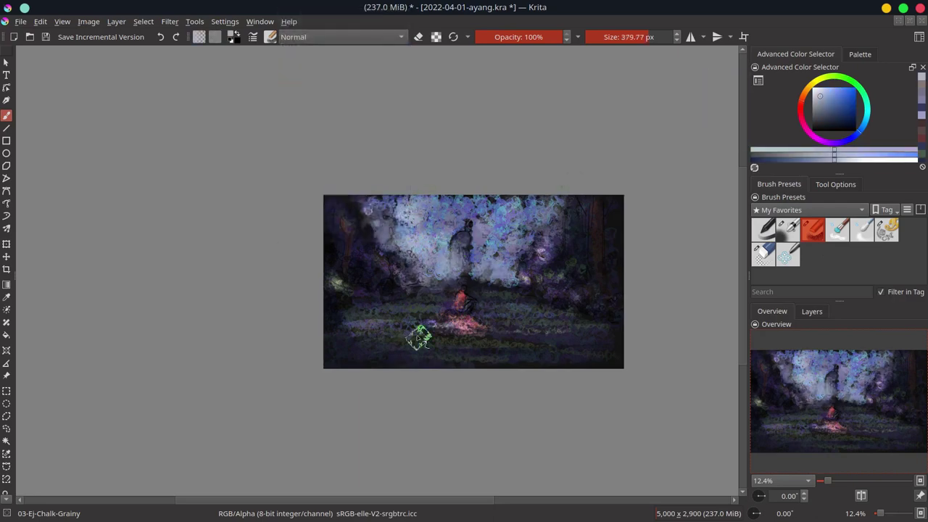
pyautogui.hotkey('ctrl', 's')
# Mute the painting's saturation with a Saturation-channel Color Adjustment curve and save
pyautogui.click(170, 21)
pyautogui.click(414, 94)
pyautogui.click(617, 176)
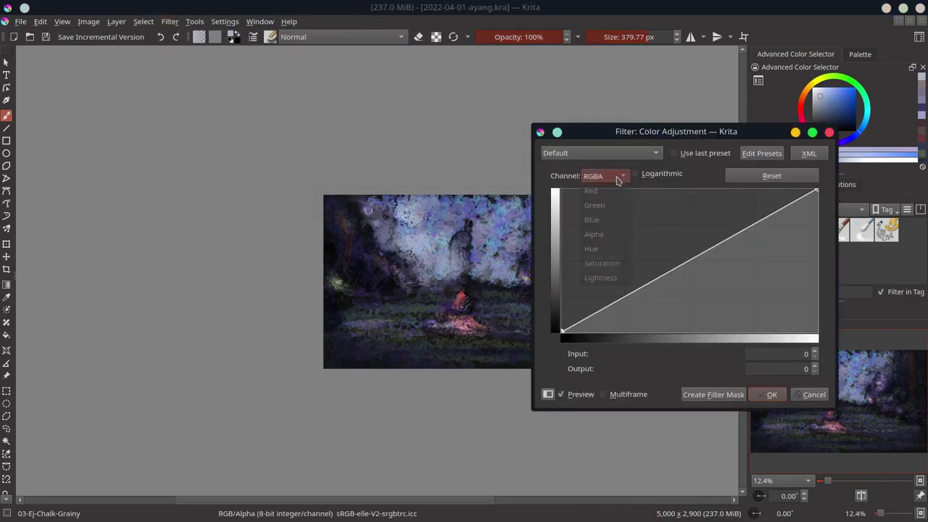
pyautogui.click(602, 263)
pyautogui.moveTo(653, 283)
pyautogui.mouseDown()
pyautogui.moveTo(653, 273)
pyautogui.moveTo(568, 339)
pyautogui.moveTo(592, 332)
pyautogui.mouseUp()
pyautogui.moveTo(817, 190); pyautogui.dragTo(817, 215)
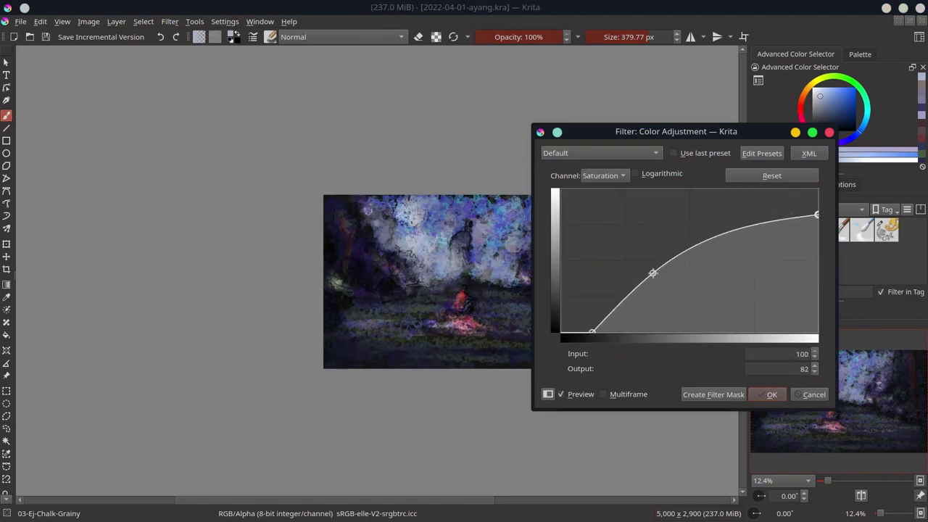
pyautogui.moveTo(652, 273); pyautogui.dragTo(690, 259)
pyautogui.moveTo(817, 216); pyautogui.dragTo(818, 224)
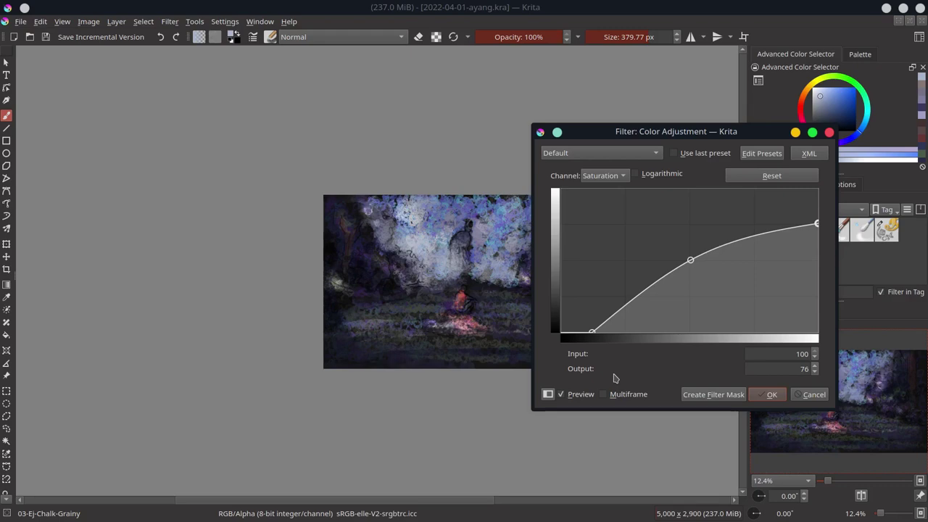
pyautogui.press('Return')
pyautogui.hotkey('ctrl', 's')
# Lift the midtones with an RGBA Color Adjustment curve, save, and enlarge the brush
pyautogui.click(170, 21)
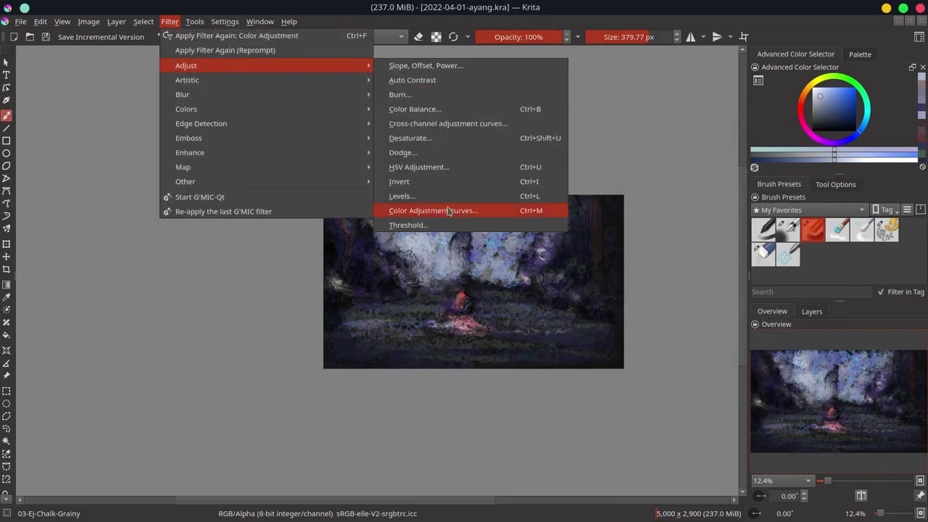
pyautogui.click(472, 207)
pyautogui.moveTo(680, 259); pyautogui.dragTo(680, 252)
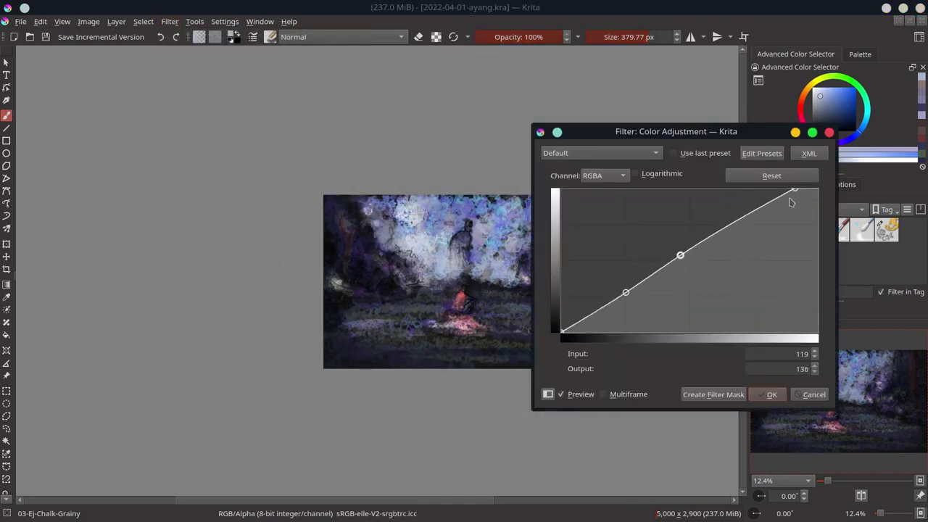
pyautogui.click(627, 291)
pyautogui.press('Return')
pyautogui.hotkey('ctrl', 's')
pyautogui.press('i')
pyautogui.press('i')
pyautogui.press('i')
pyautogui.press(']')
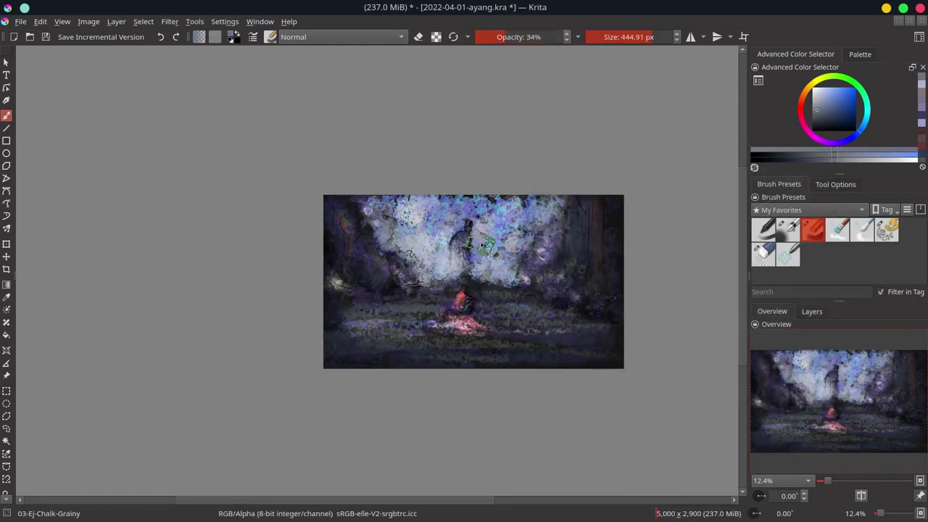
# Switch to the Blender-Textured brush and smudge the sky into soft fog
pyautogui.click(813, 311)
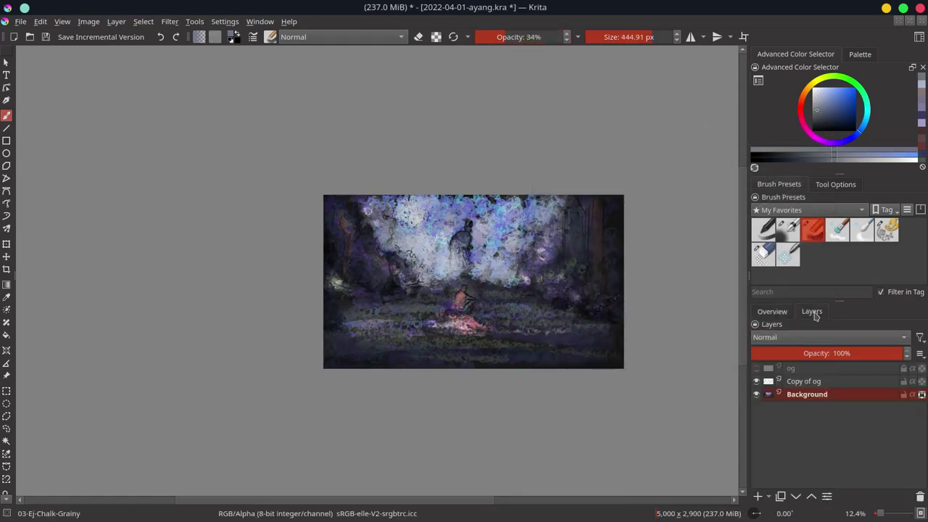
pyautogui.hotkey('shift', 'Delete')
pyautogui.click(772, 311)
pyautogui.press('m')
pyautogui.click(838, 229)
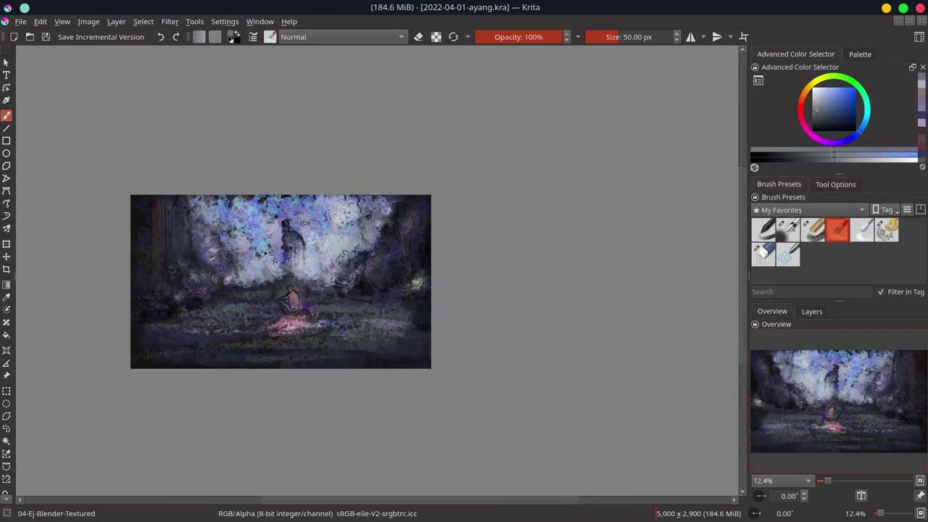
pyautogui.press('m')
pyautogui.moveTo(448, 217)
pyautogui.mouseDown()
pyautogui.moveTo(421, 257)
pyautogui.moveTo(483, 232)
pyautogui.moveTo(509, 306)
pyautogui.moveTo(628, 322)
pyautogui.moveTo(582, 222)
pyautogui.moveTo(602, 253)
pyautogui.moveTo(568, 287)
pyautogui.moveTo(601, 314)
pyautogui.moveTo(590, 314)
pyautogui.moveTo(591, 266)
pyautogui.mouseUp()
# Save, then blend the area near the seated figure with a resized blender brush
pyautogui.press('[')
pyautogui.press('[')
pyautogui.press('[')
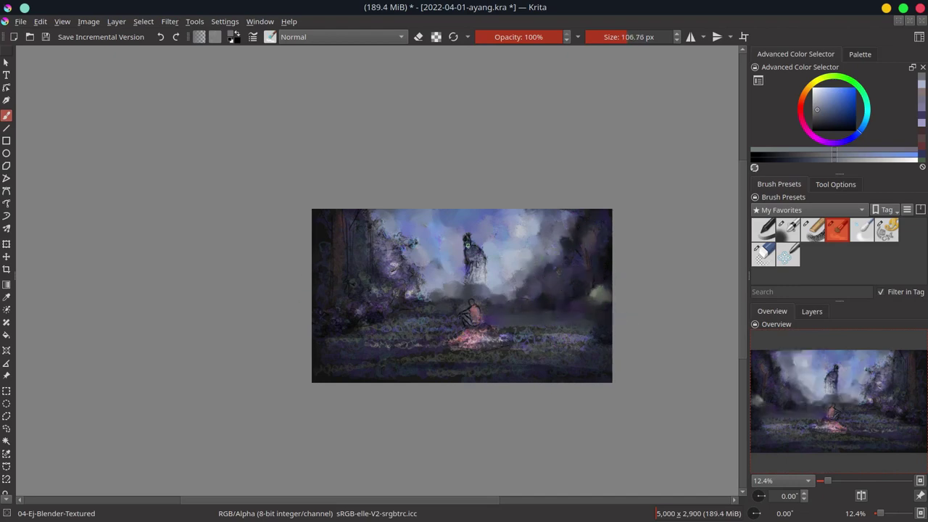
pyautogui.press('[')
pyautogui.press('[')
pyautogui.press('[')
pyautogui.press(']')
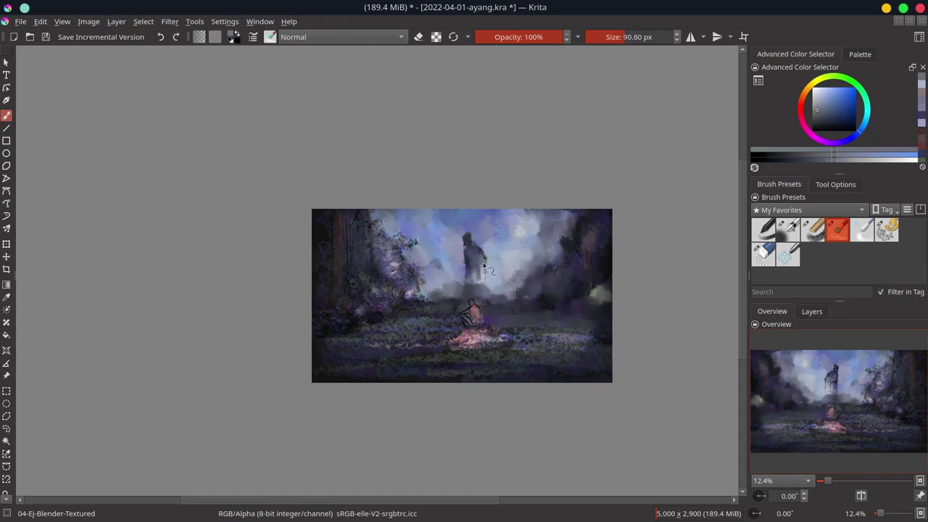
pyautogui.hotkey('ctrl', 's')
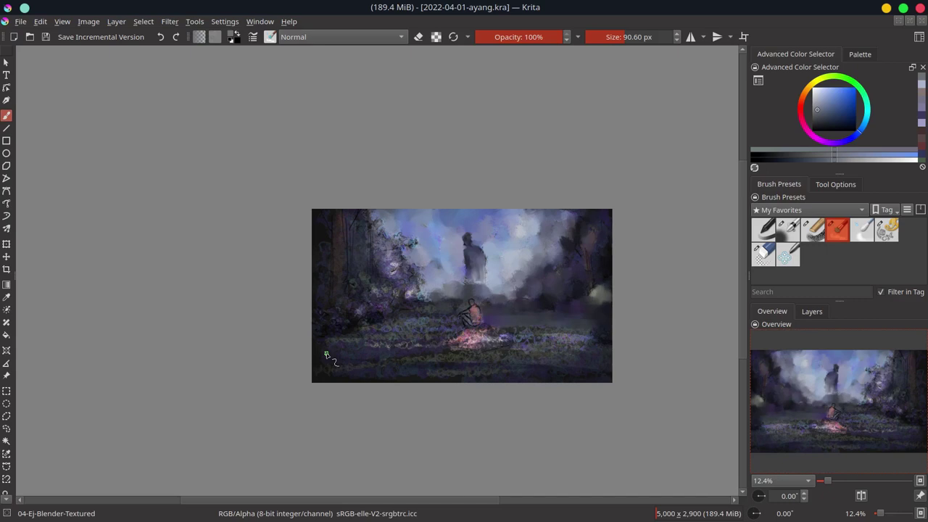
pyautogui.moveTo(483, 251); pyautogui.dragTo(485, 284)
pyautogui.press(']')
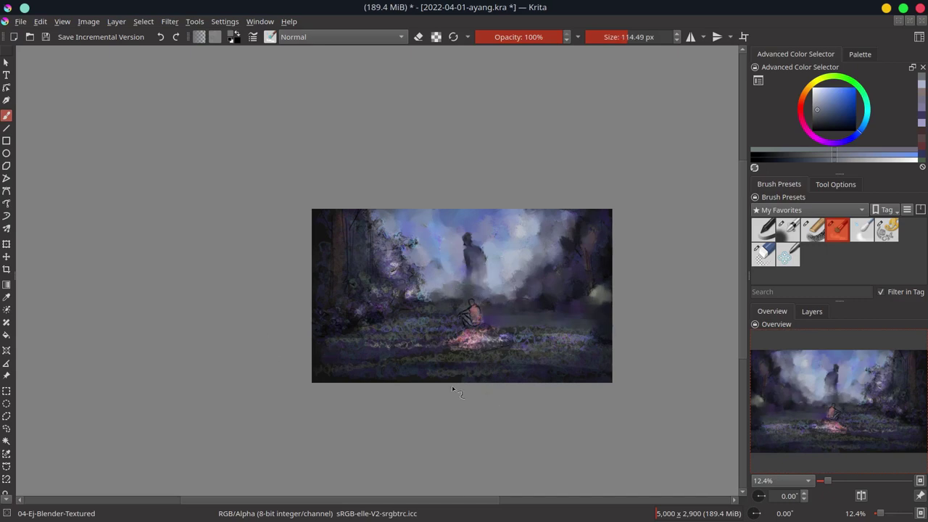
pyautogui.press(']')
pyautogui.press(']')
pyautogui.press(']')
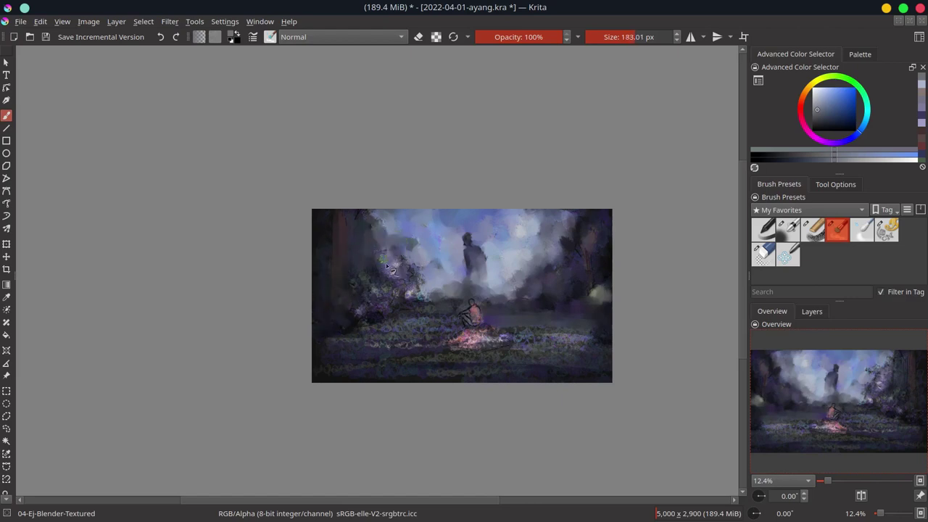
# Smudge the dark bushes at left-centre and near the figure
pyautogui.moveTo(386, 294)
pyautogui.mouseDown()
pyautogui.moveTo(428, 301)
pyautogui.moveTo(366, 308)
pyautogui.moveTo(333, 328)
pyautogui.mouseUp()
pyautogui.press('[')
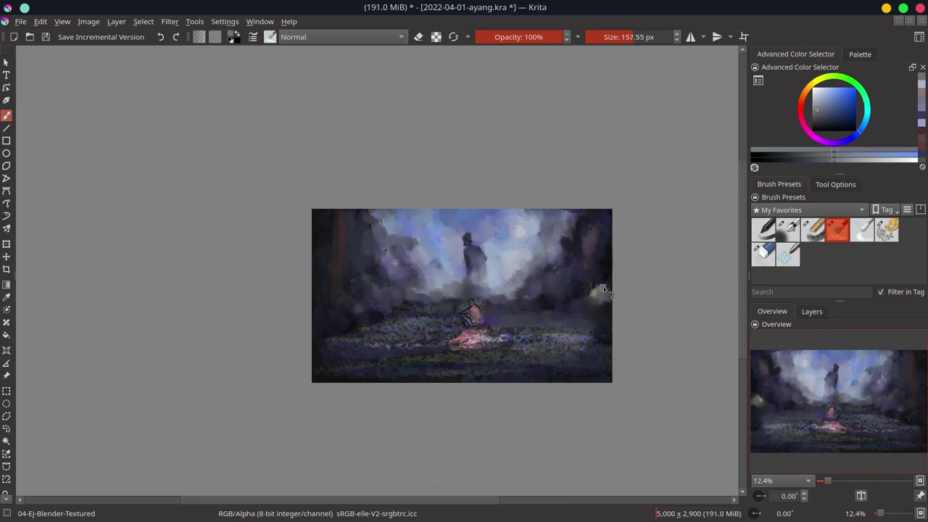
pyautogui.press(']')
pyautogui.hotkey('ctrl', 's')
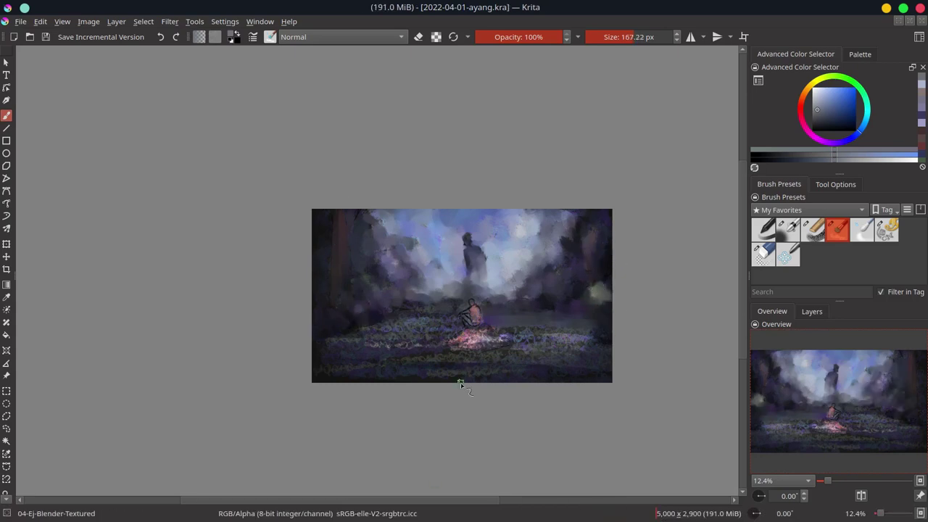
pyautogui.press('[')
pyautogui.moveTo(361, 321); pyautogui.dragTo(366, 319)
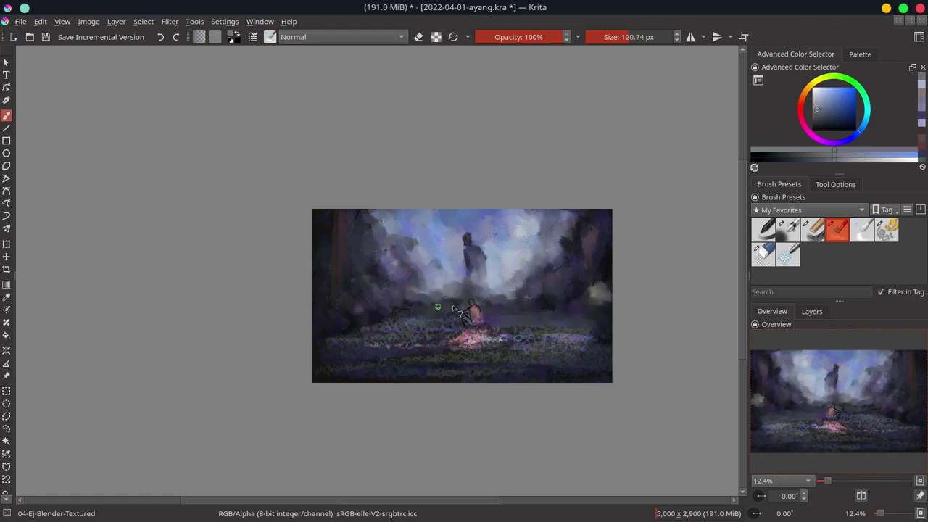
pyautogui.press('[')
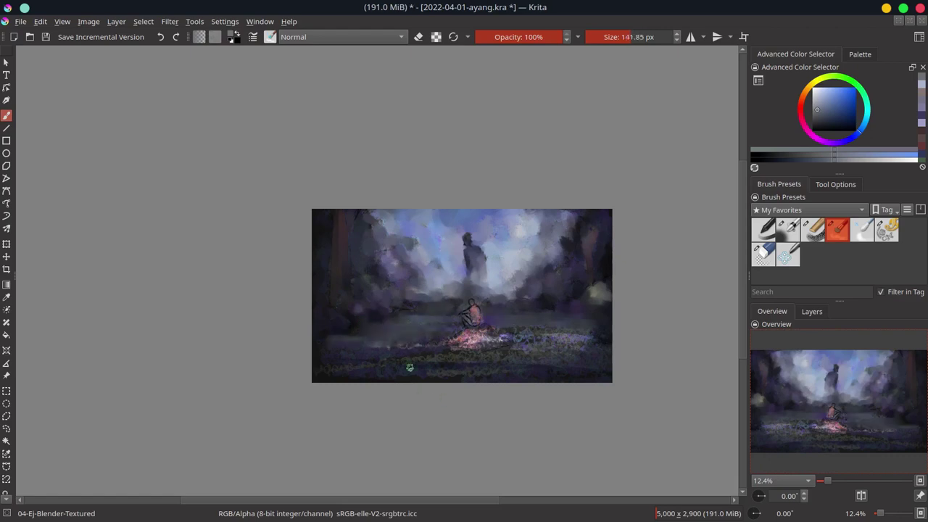
pyautogui.press(']')
pyautogui.press(']')
pyautogui.press(']')
# Smooth the foreground road band, soften sparkles into a pink glow under the figure, and save
pyautogui.moveTo(410, 368)
pyautogui.mouseDown()
pyautogui.moveTo(503, 367)
pyautogui.moveTo(518, 335)
pyautogui.mouseUp()
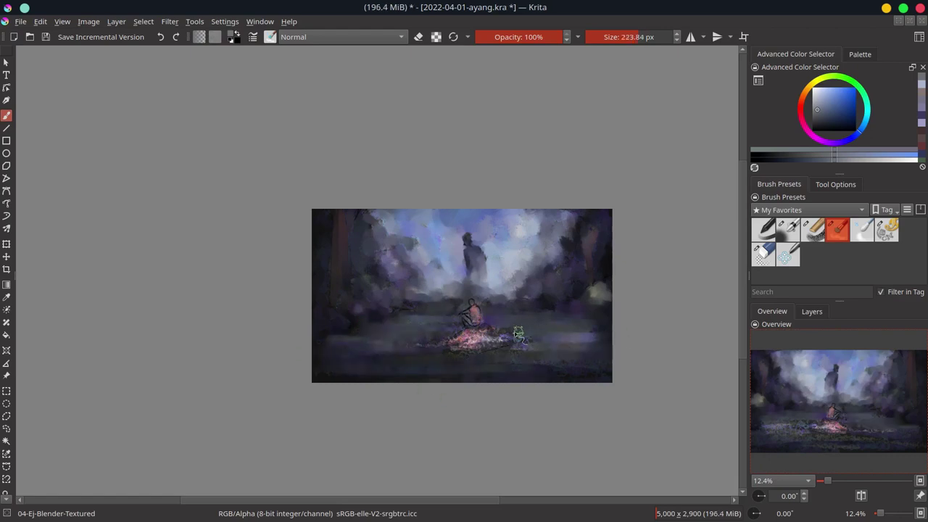
pyautogui.press('[')
pyautogui.press('[')
pyautogui.press('[')
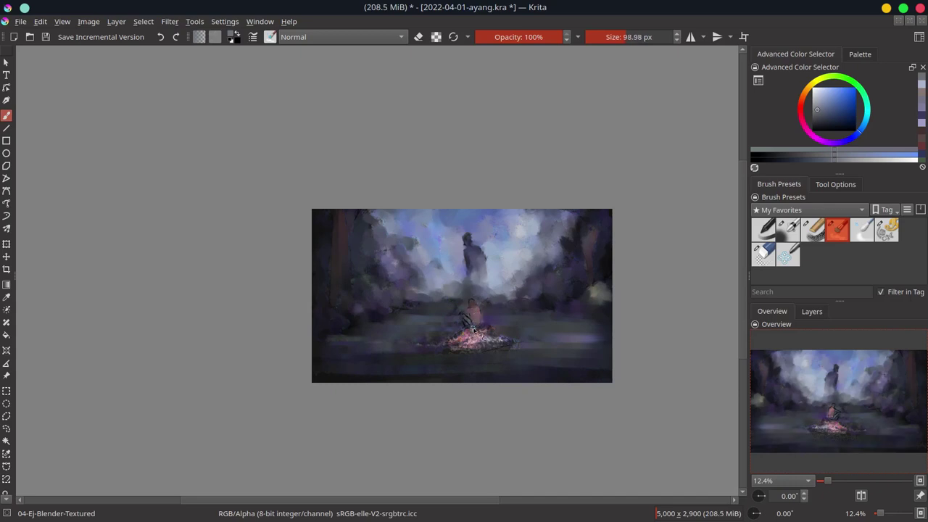
pyautogui.press(']')
pyautogui.moveTo(475, 334); pyautogui.dragTo(461, 325)
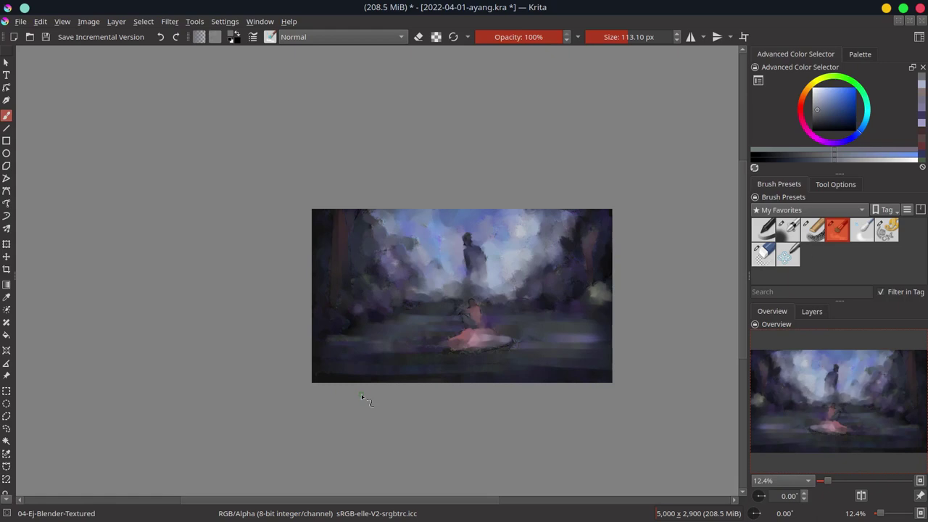
pyautogui.press('/')
pyautogui.moveTo(452, 355)
pyautogui.mouseDown()
pyautogui.moveTo(476, 314)
pyautogui.moveTo(456, 346)
pyautogui.mouseUp()
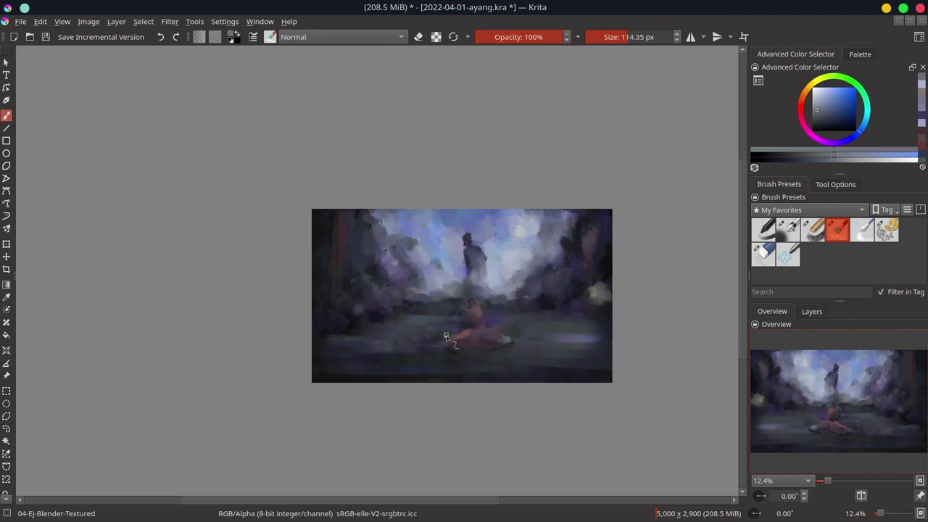
pyautogui.hotkey('ctrl', 's')
# Apply a 322.62 px Gaussian Blur to the whole painting and save
pyautogui.click(169, 21)
pyautogui.click(225, 49)
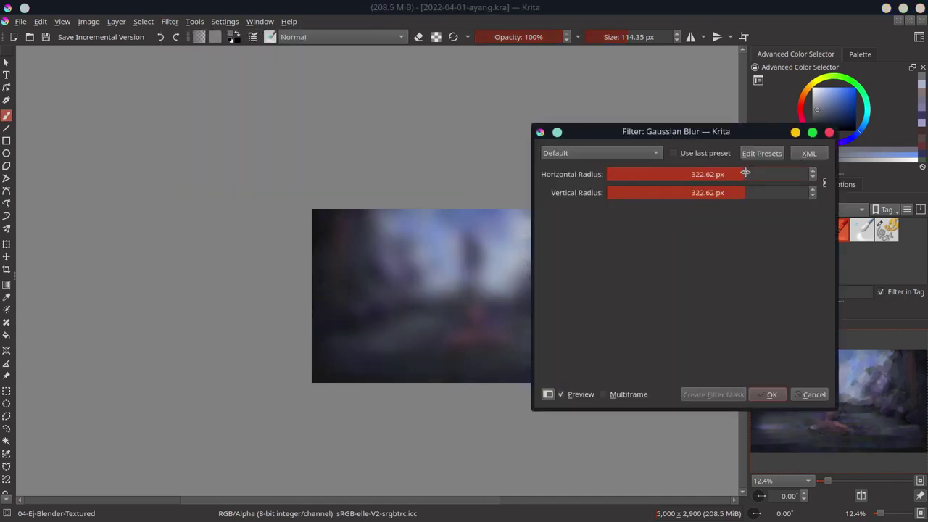
pyautogui.click(770, 395)
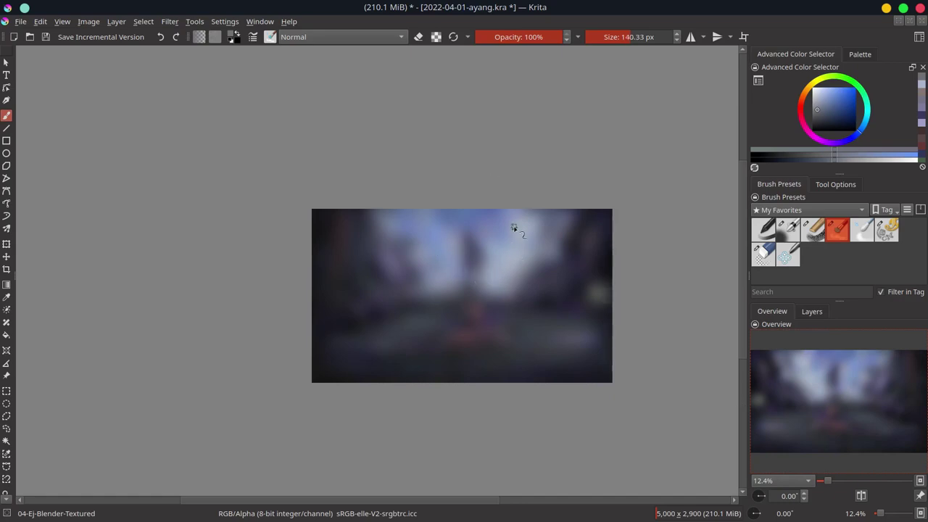
pyautogui.hotkey('ctrl', 's')
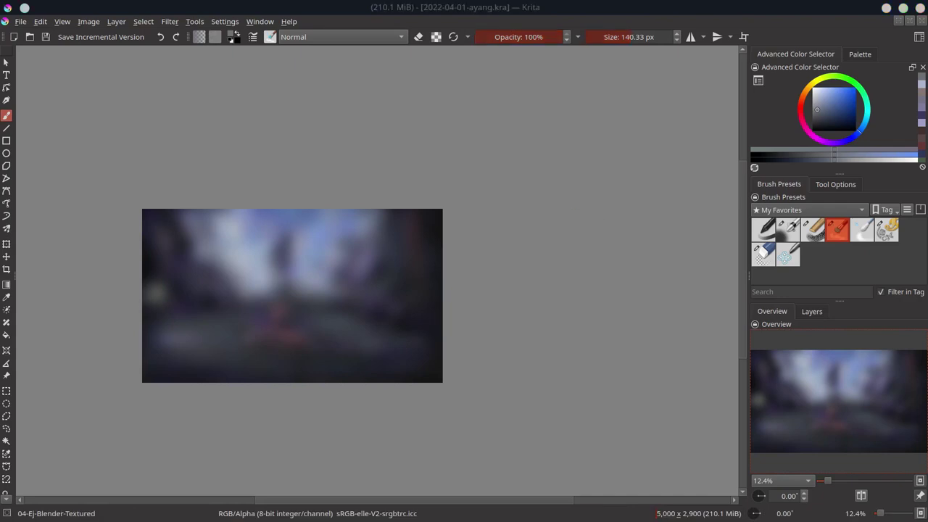
pyautogui.scroll(3, 377, 271)
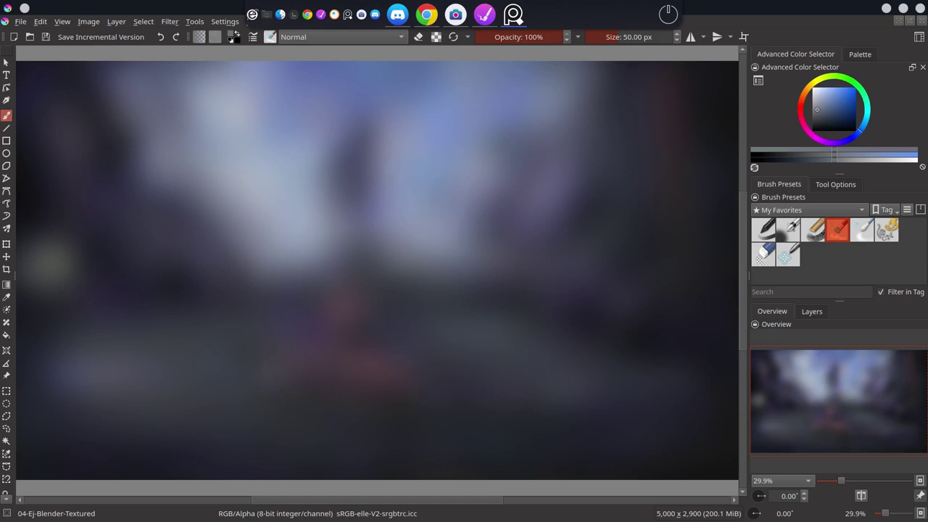
pyautogui.click(812, 312)
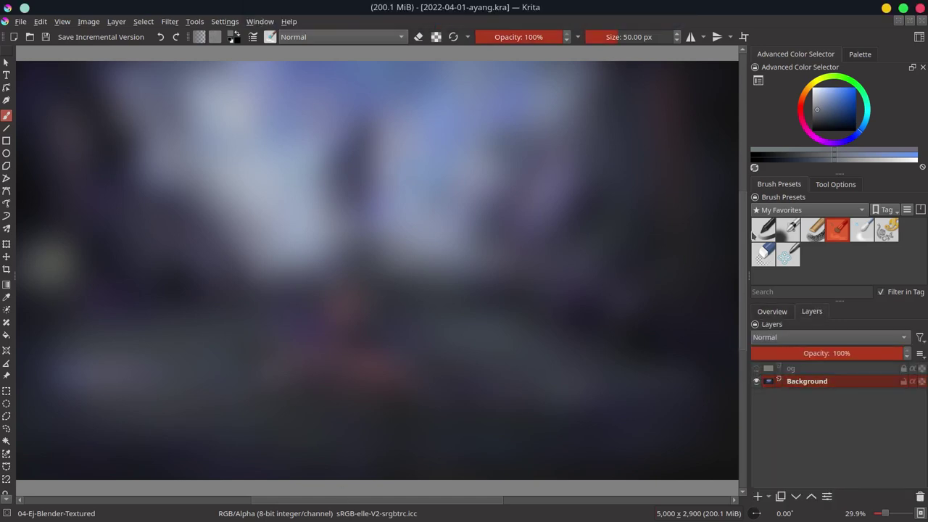
# Brighten the upper-middle fog with light blue and paler Airbrush-Soft strokes
pyautogui.press('/')
pyautogui.scroll(-2, 280, 124)
pyautogui.keyDown('ctrl'); pyautogui.click(280, 124); pyautogui.keyUp('ctrl')
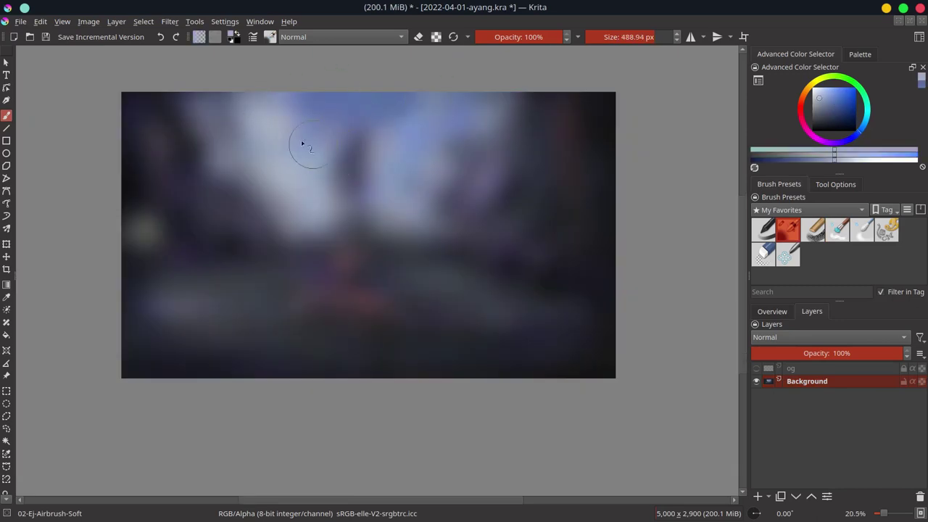
pyautogui.moveTo(363, 101); pyautogui.dragTo(385, 220)
pyautogui.click(818, 94)
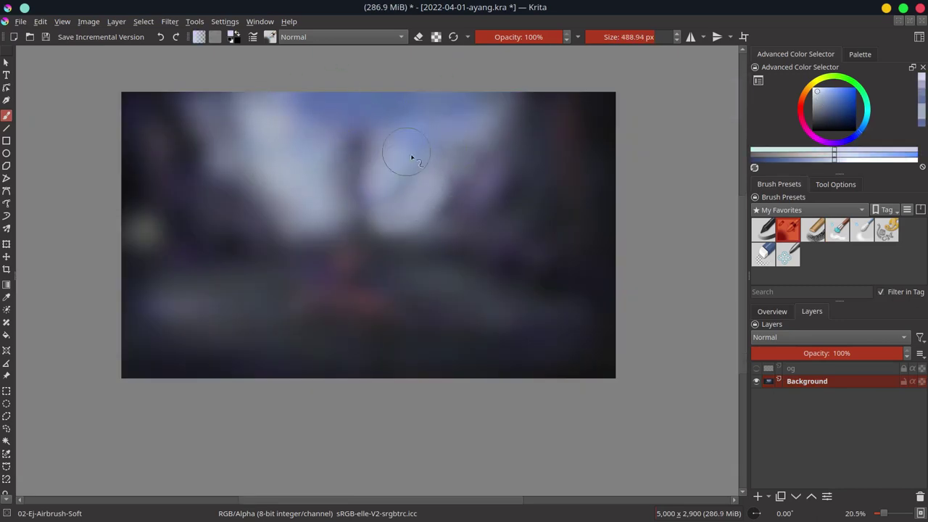
pyautogui.moveTo(410, 153)
pyautogui.mouseDown()
pyautogui.moveTo(375, 193)
pyautogui.moveTo(276, 122)
pyautogui.moveTo(406, 151)
pyautogui.moveTo(317, 94)
pyautogui.moveTo(394, 100)
pyautogui.moveTo(451, 128)
pyautogui.moveTo(265, 91)
pyautogui.moveTo(408, 237)
pyautogui.mouseUp()
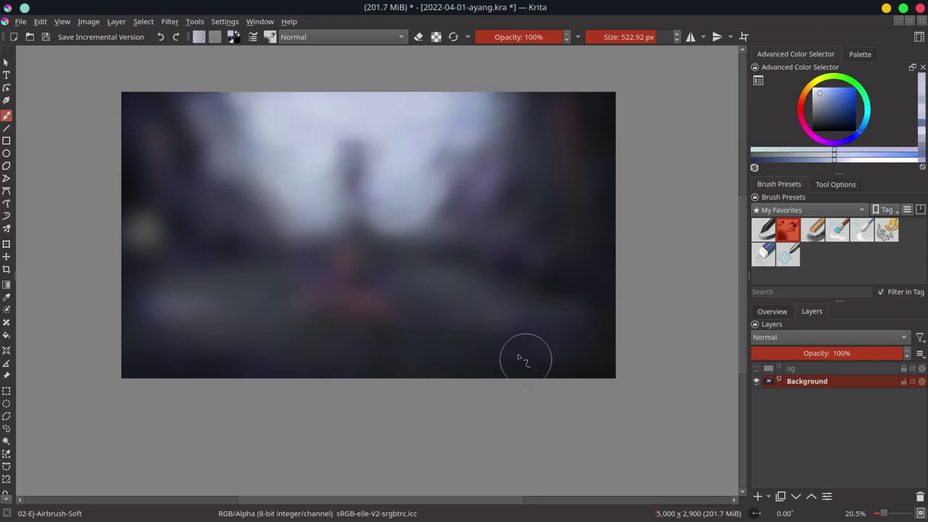
# Show the og sketch layer and sample darker colours with the Chalk-Grainy brush
pyautogui.click(757, 368)
pyautogui.click(813, 229)
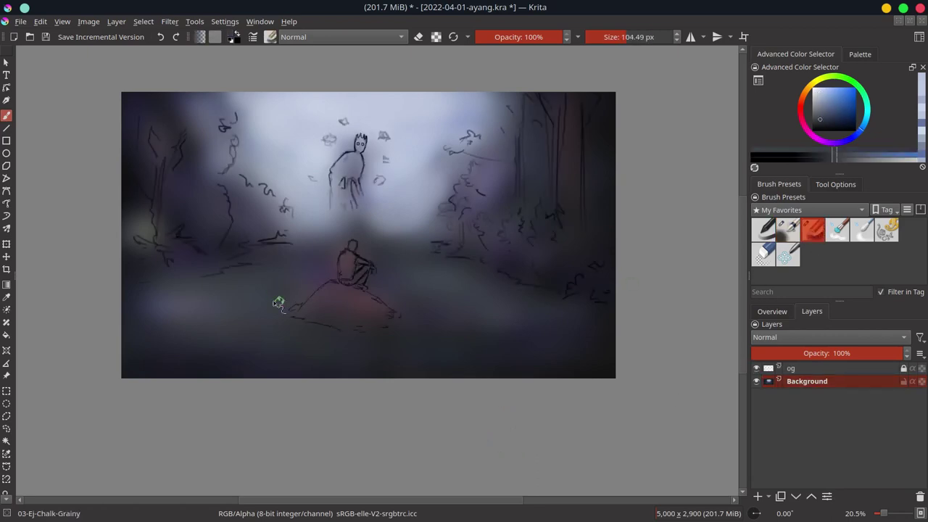
pyautogui.click(818, 116)
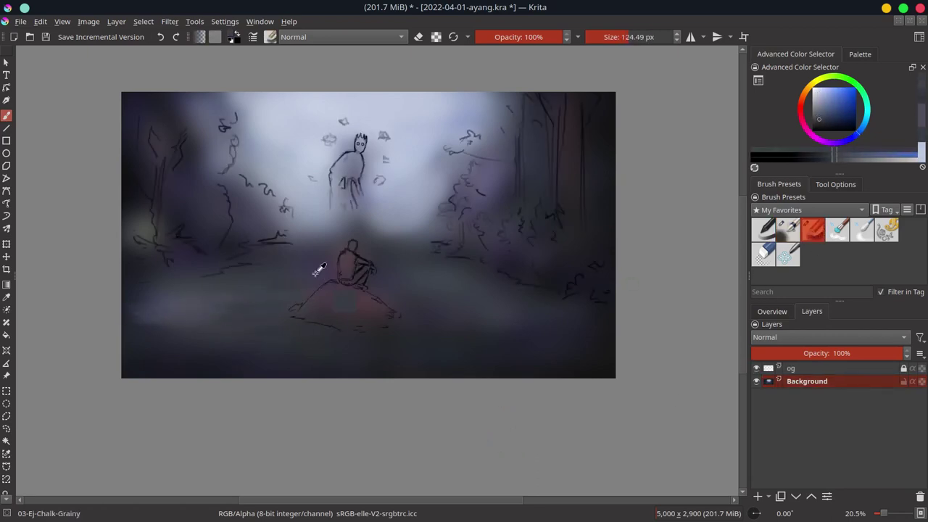
pyautogui.keyDown('ctrl'); pyautogui.click(409, 307); pyautogui.keyUp('ctrl')
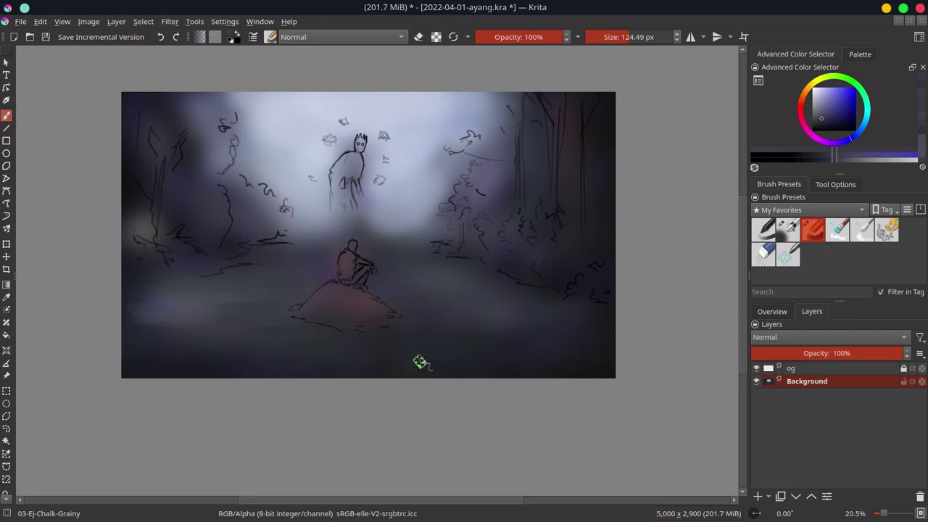
pyautogui.keyDown('ctrl'); pyautogui.click(458, 312); pyautogui.keyUp('ctrl')
pyautogui.keyDown('ctrl'); pyautogui.click(488, 275); pyautogui.keyUp('ctrl')
pyautogui.keyDown('ctrl'); pyautogui.click(378, 291); pyautogui.keyUp('ctrl')
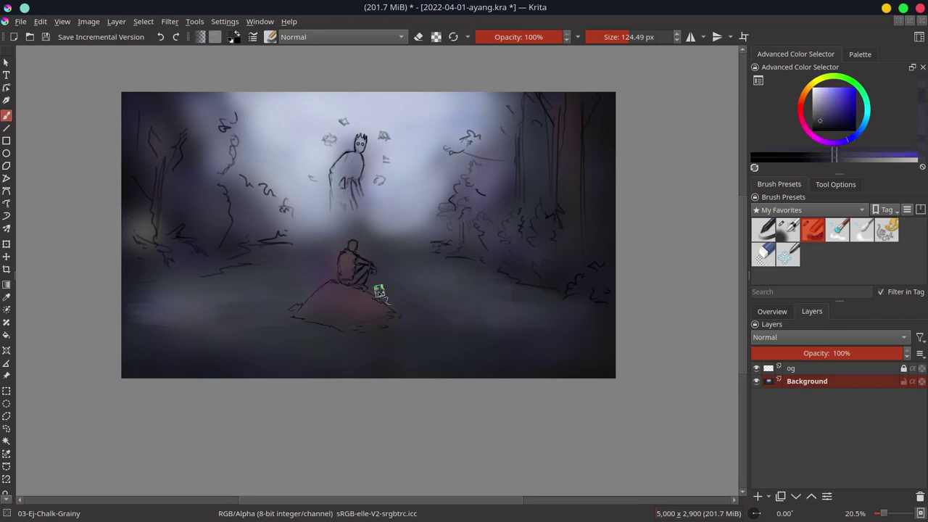
pyautogui.keyDown('ctrl'); pyautogui.click(425, 331); pyautogui.keyUp('ctrl')
pyautogui.keyDown('ctrl'); pyautogui.click(307, 315); pyautogui.keyUp('ctrl')
pyautogui.keyDown('ctrl'); pyautogui.click(568, 297); pyautogui.keyUp('ctrl')
# Shade the lower ground with small soft airbrush strokes, then hide the og sketch layer
pyautogui.press('/')
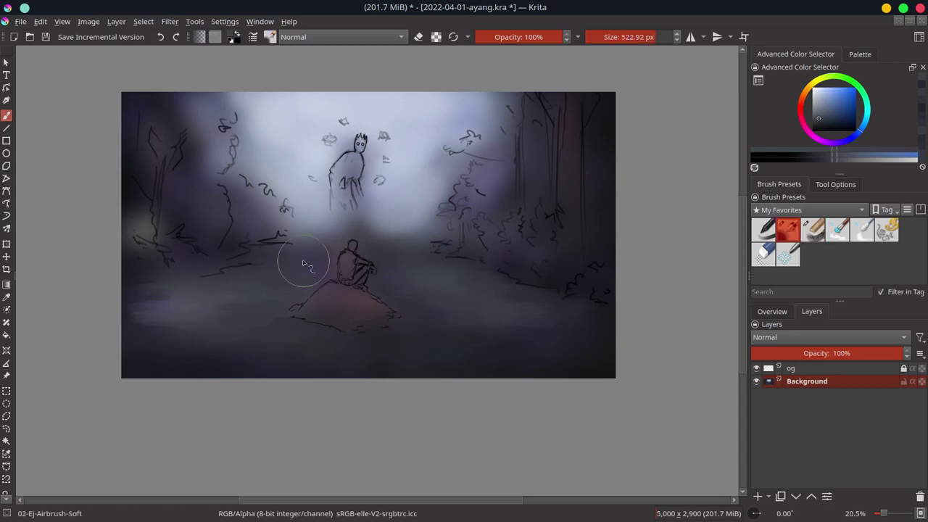
pyautogui.keyDown('ctrl'); pyautogui.click(310, 259); pyautogui.keyUp('ctrl')
pyautogui.keyDown('ctrl'); pyautogui.click(352, 253); pyautogui.keyUp('ctrl')
pyautogui.keyDown('ctrl'); pyautogui.click(356, 247); pyautogui.keyUp('ctrl')
pyautogui.press('[')
pyautogui.press('[')
pyautogui.press('[')
pyautogui.keyDown('ctrl'); pyautogui.click(394, 270); pyautogui.keyUp('ctrl')
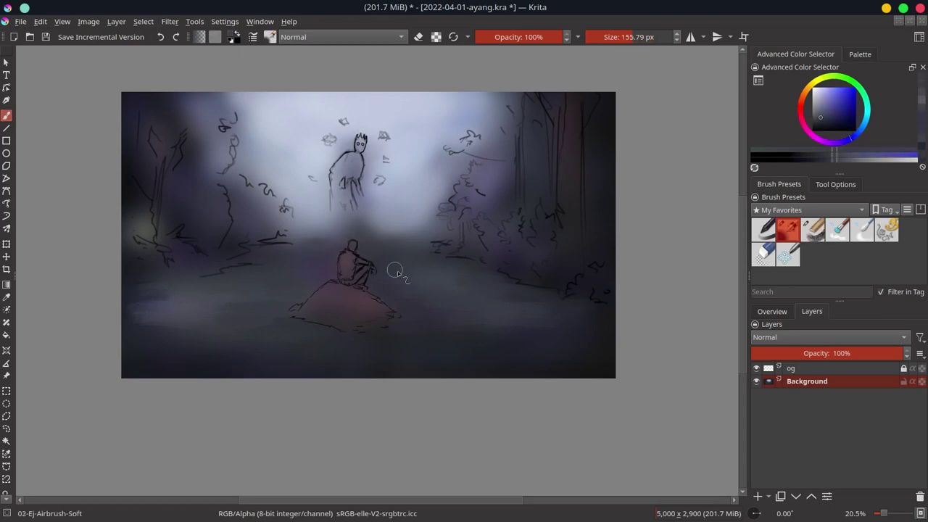
pyautogui.keyDown('ctrl'); pyautogui.click(376, 277); pyautogui.keyUp('ctrl')
pyautogui.keyDown('ctrl'); pyautogui.click(381, 261); pyautogui.keyUp('ctrl')
pyautogui.keyDown('ctrl'); pyautogui.click(363, 267); pyautogui.keyUp('ctrl')
pyautogui.press('[')
pyautogui.press('[')
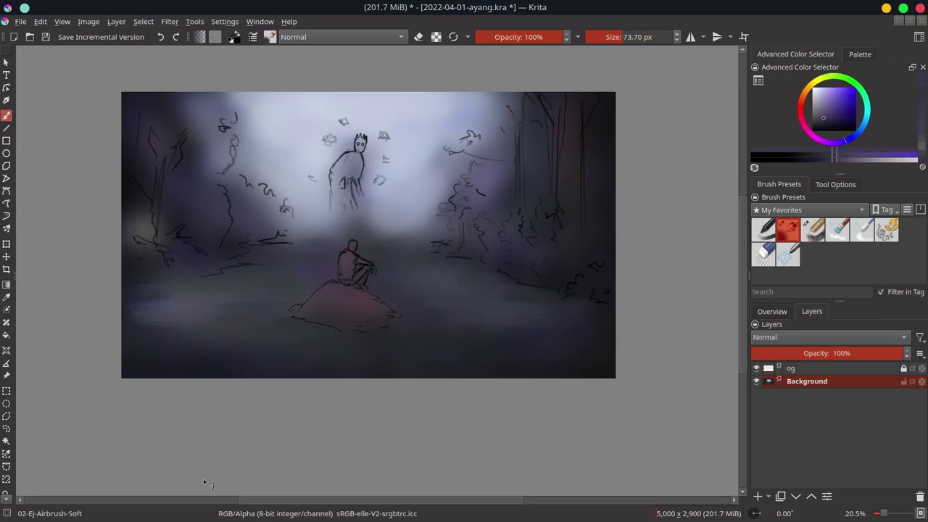
pyautogui.click(756, 368)
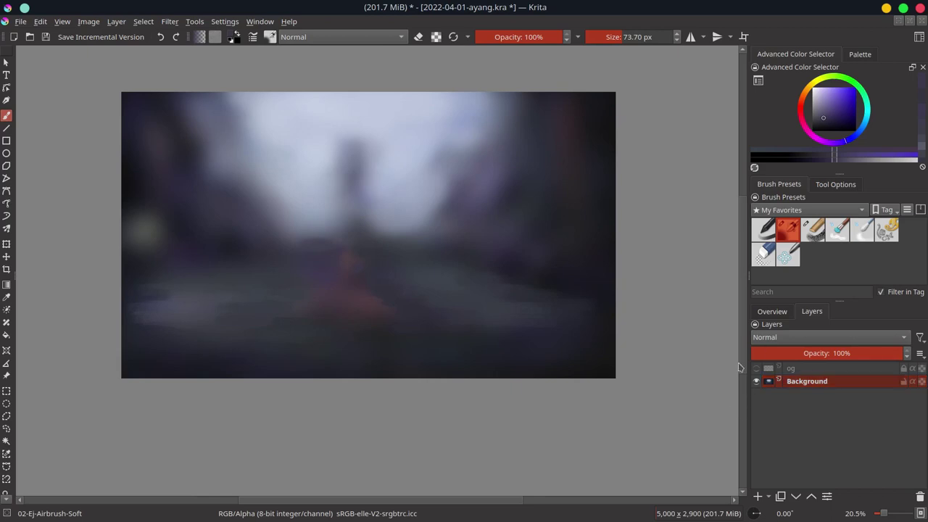
# Paint the right-edge trunk with sampled pinks and purples, then show the Textures brush presets
pyautogui.press('.')
pyautogui.keyDown('ctrl'); pyautogui.click(573, 141); pyautogui.keyUp('ctrl')
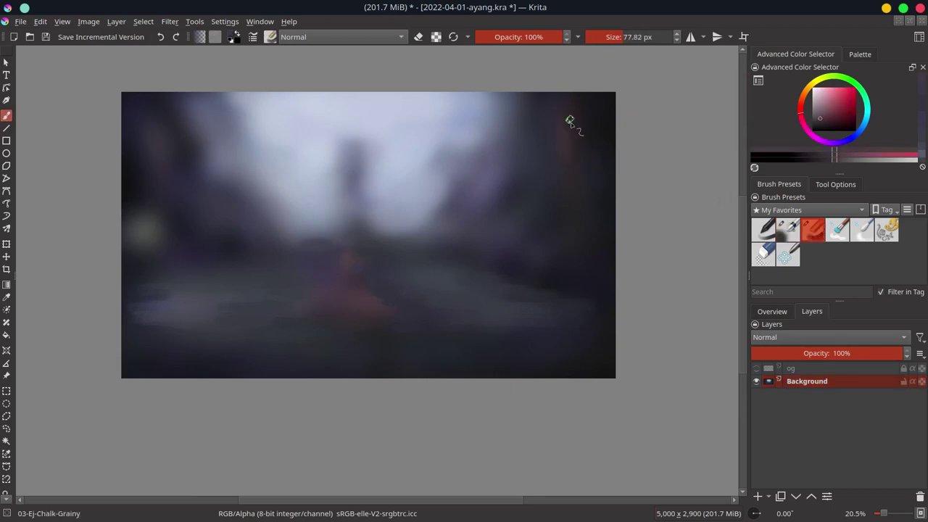
pyautogui.keyDown('ctrl'); pyautogui.click(561, 225); pyautogui.keyUp('ctrl')
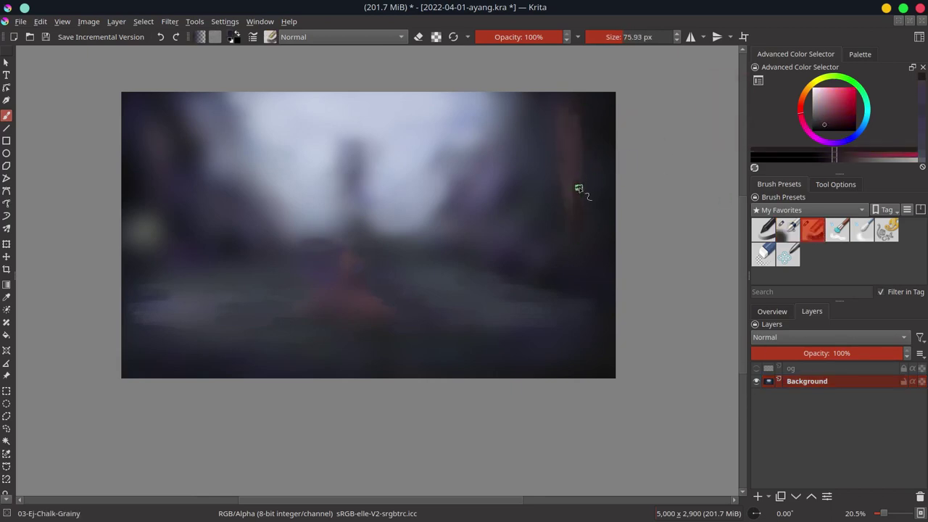
pyautogui.keyDown('ctrl'); pyautogui.click(574, 104); pyautogui.keyUp('ctrl')
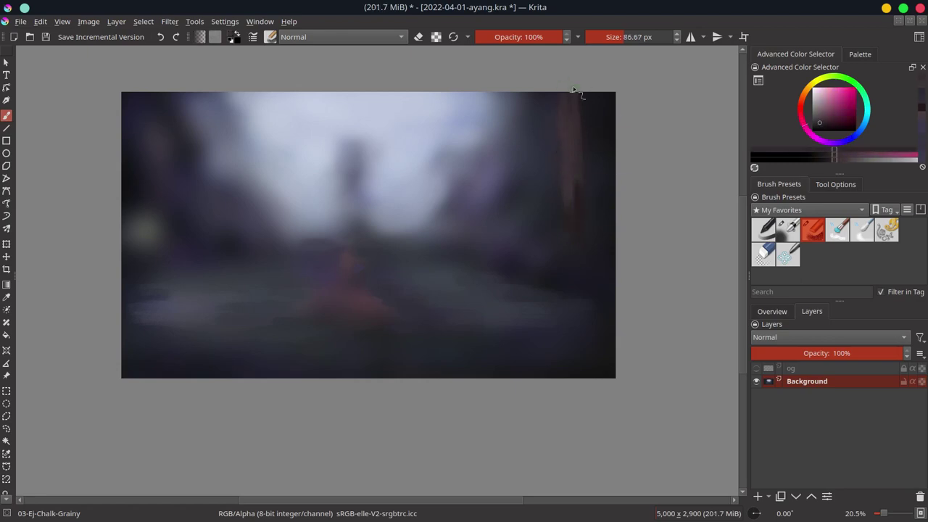
pyautogui.press(',')
pyautogui.keyDown('ctrl'); pyautogui.click(559, 193); pyautogui.keyUp('ctrl')
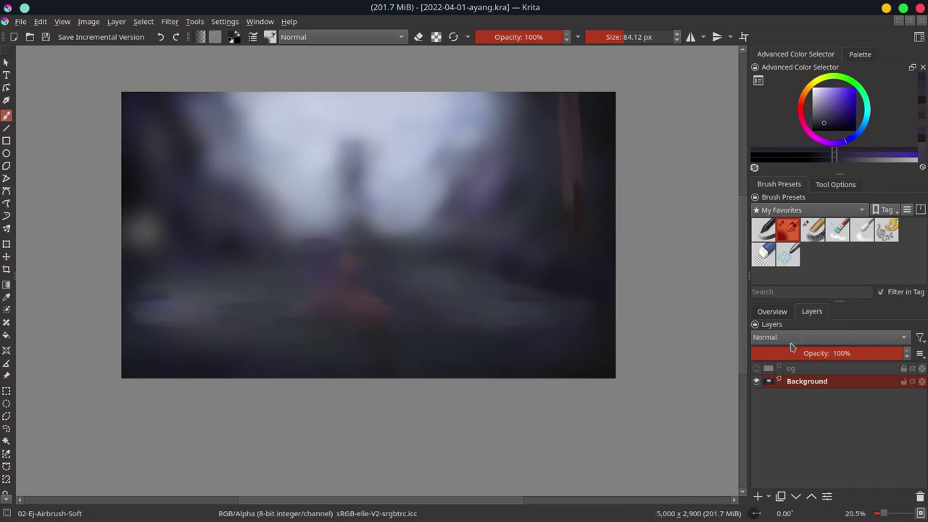
pyautogui.click(285, 19)
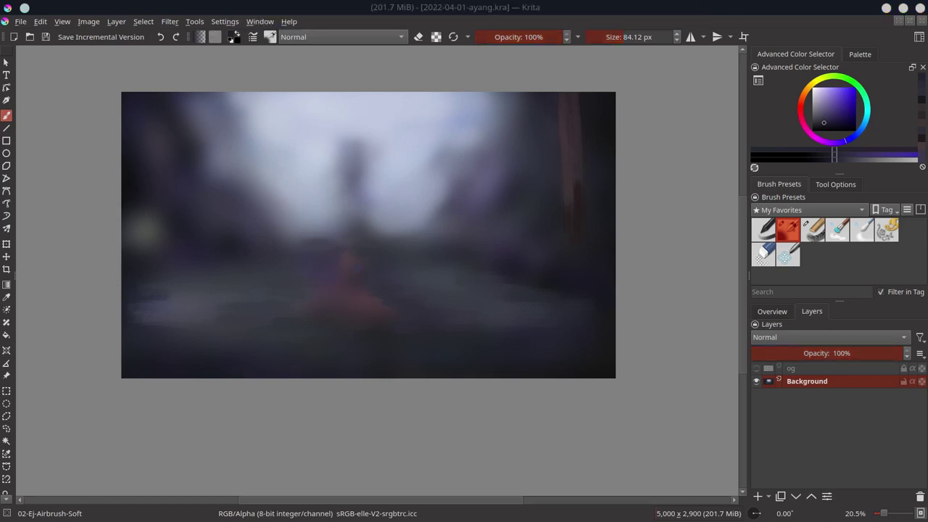
pyautogui.click(808, 209)
# Stamp purple grass along both ground edges with an enlarged Stamp Grass brush in Multiply
pyautogui.click(798, 194)
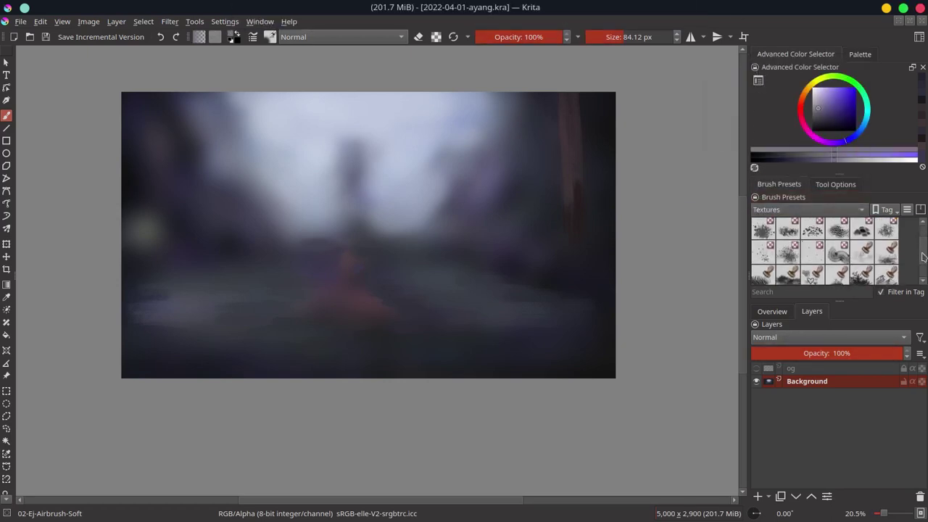
pyautogui.scroll(-1, 923, 257)
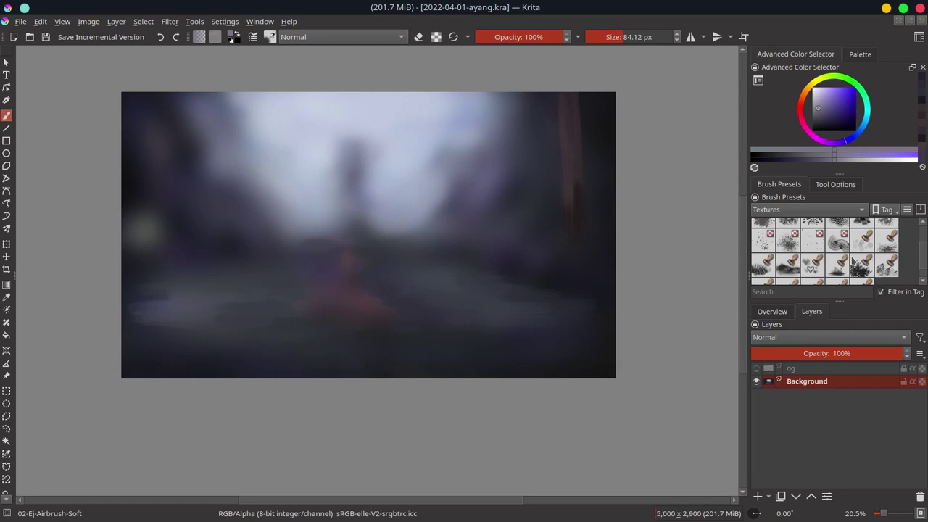
pyautogui.click(763, 266)
pyautogui.click(341, 36)
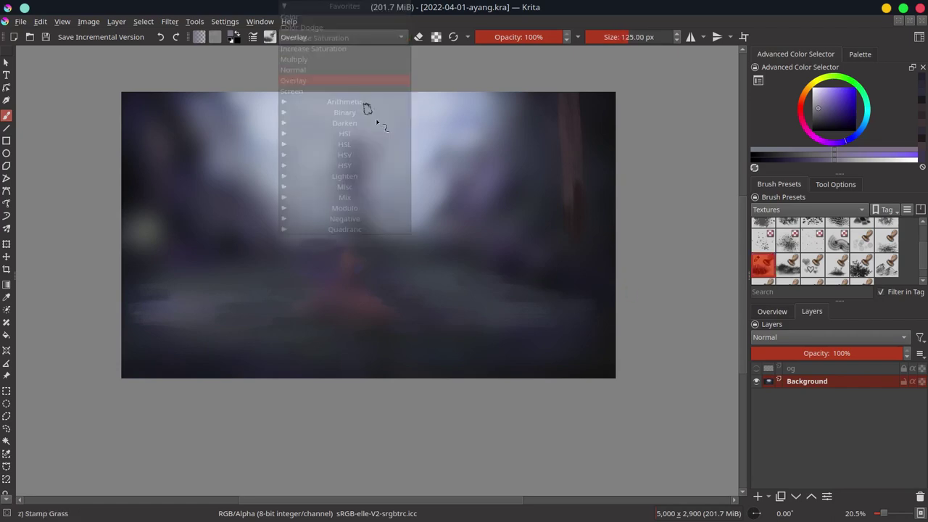
pyautogui.click(363, 104)
pyautogui.press(']')
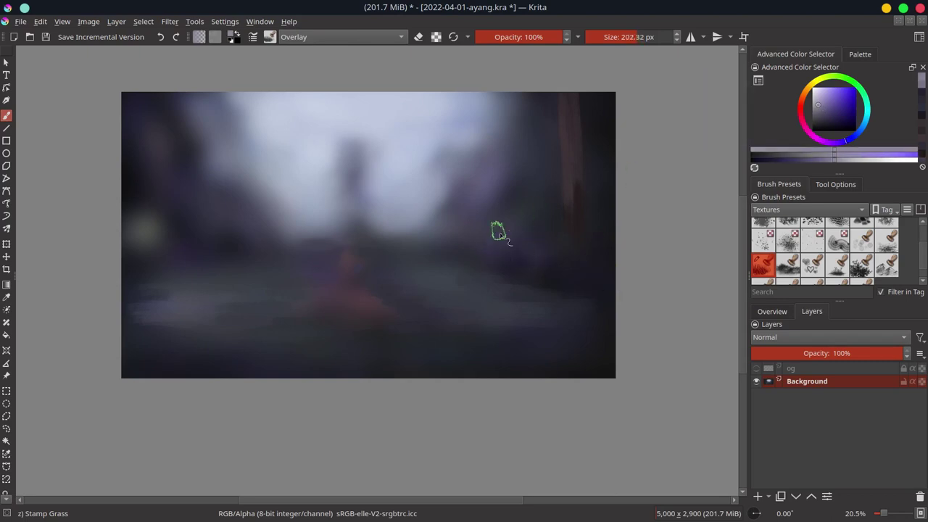
pyautogui.press(']')
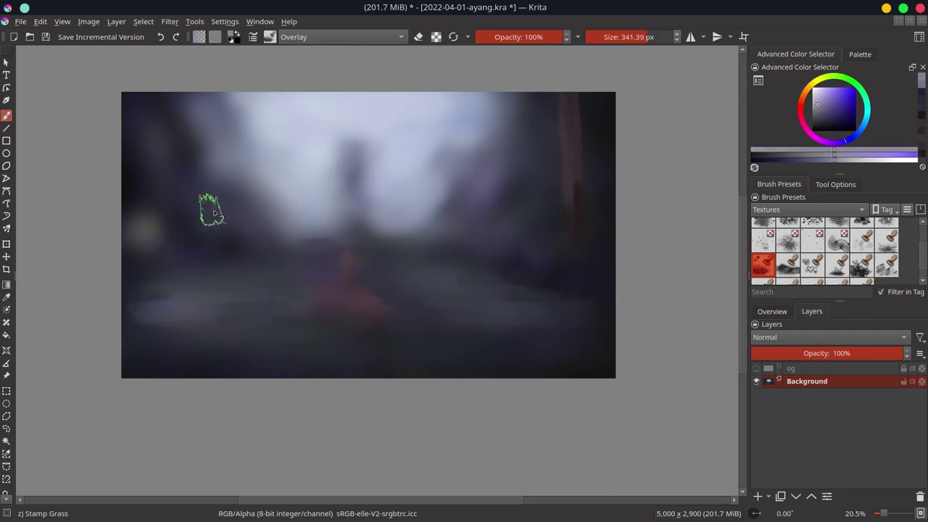
pyautogui.press(']')
pyautogui.hotkey('alt', 'shift', 'm')
pyautogui.moveTo(586, 278); pyautogui.dragTo(472, 252)
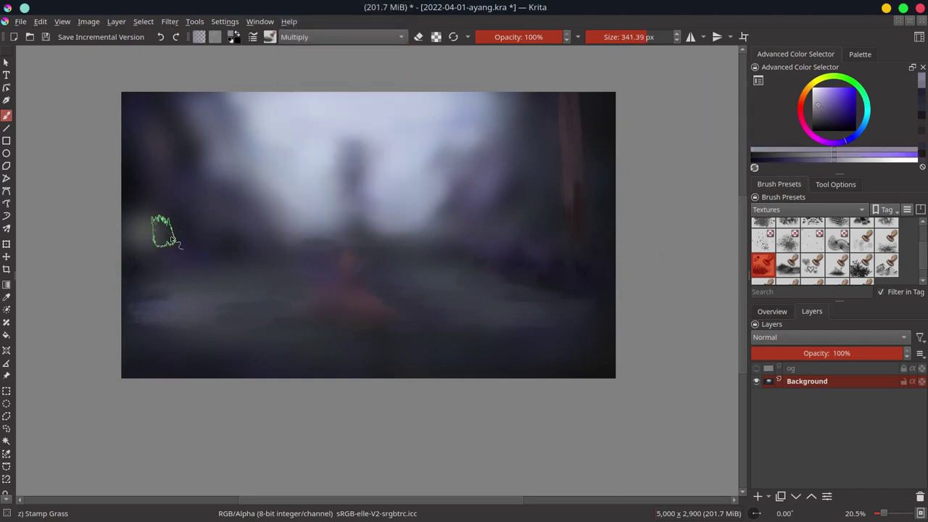
pyautogui.moveTo(145, 254); pyautogui.dragTo(210, 261)
# Add a short Color Dodge grass stroke on the right at 25% opacity
pyautogui.press('[')
pyautogui.press('[')
pyautogui.press('[')
pyautogui.press('[')
pyautogui.hotkey('alt', 'shift', 'd')
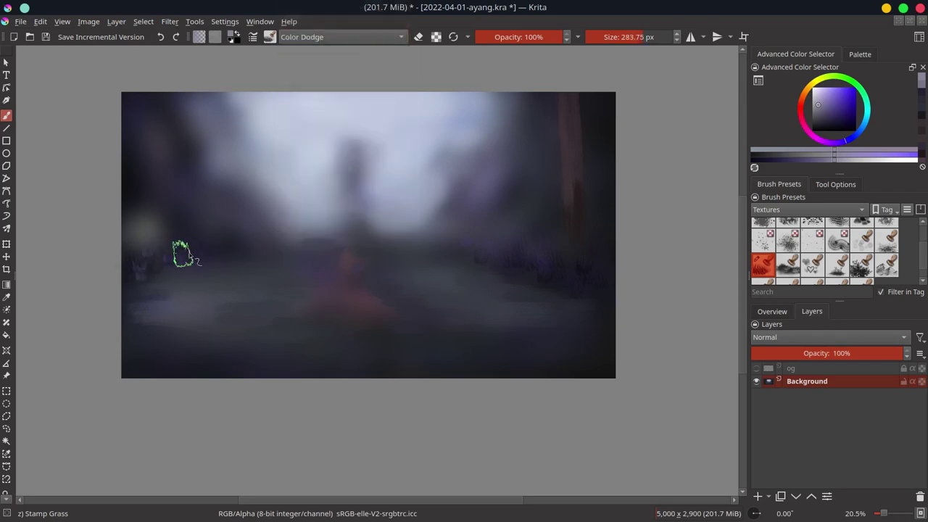
pyautogui.press('o')
pyautogui.moveTo(511, 270); pyautogui.dragTo(544, 270)
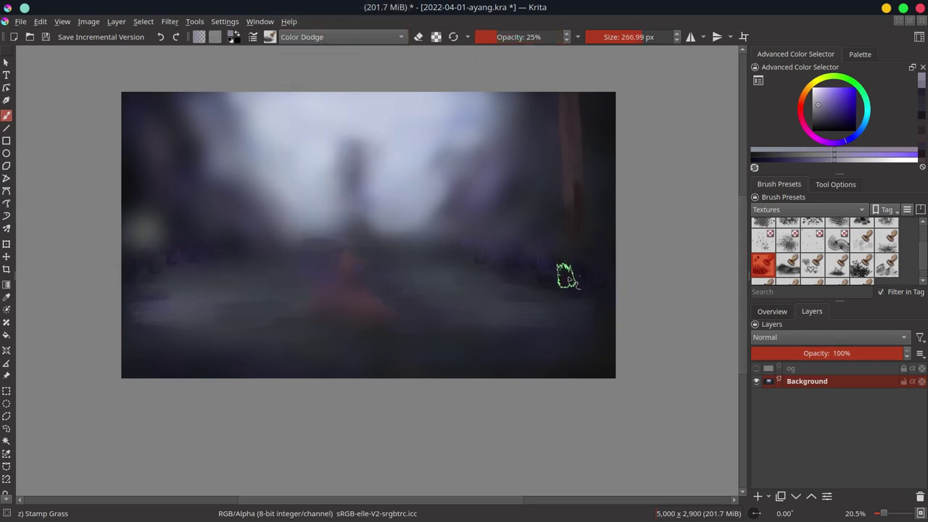
# Stamp glowing purple grass along the right ground using Color Dodge at 39% opacity
pyautogui.press('/')
pyautogui.hotkey('ctrl', 'z')
pyautogui.hotkey('alt', 'shift', 'o')
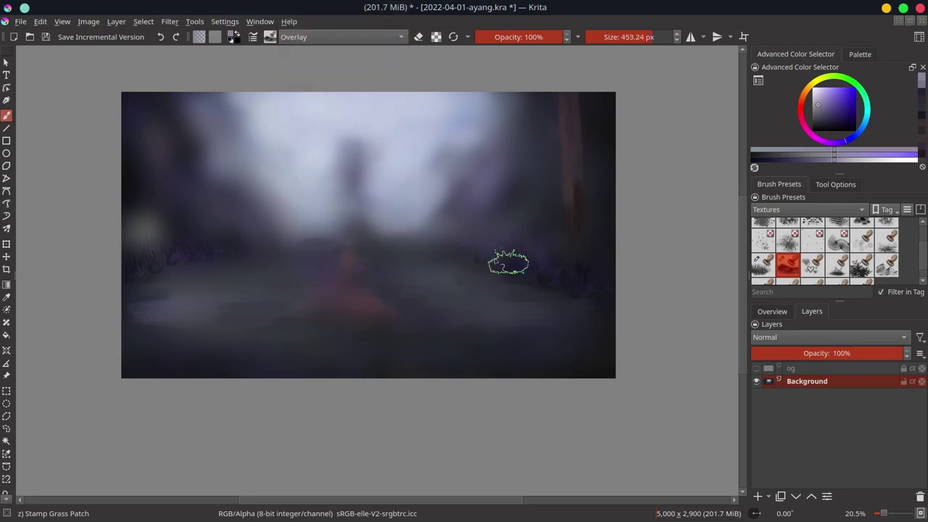
pyautogui.press(']')
pyautogui.press(']')
pyautogui.press(']')
pyautogui.hotkey('alt', 'shift', 'd')
pyautogui.press('o')
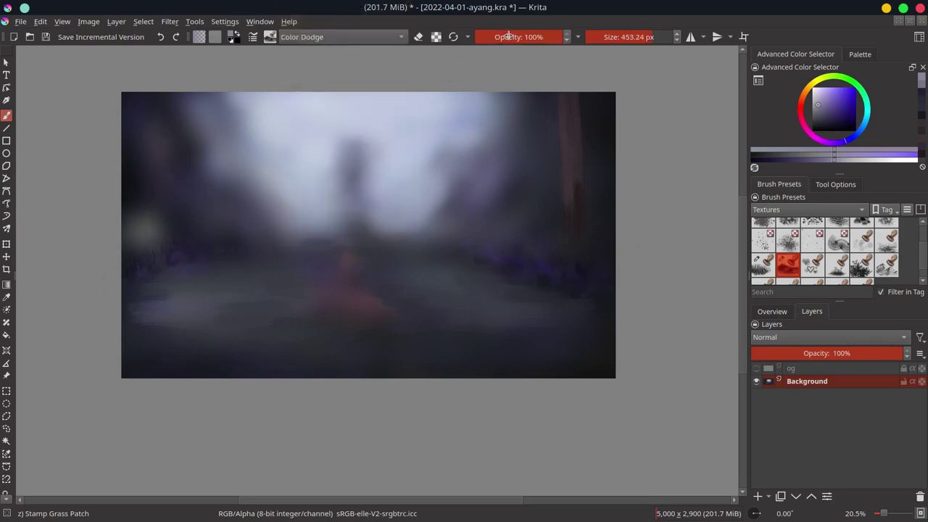
pyautogui.press('o')
pyautogui.press(']')
pyautogui.press(']')
pyautogui.press(']')
pyautogui.moveTo(567, 277); pyautogui.dragTo(699, 277)
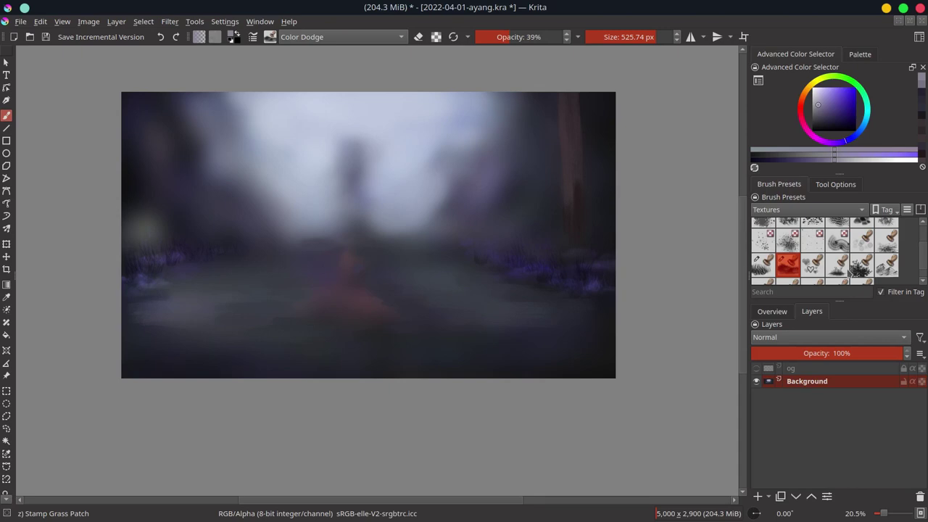
# Try the Stamp Herbals and Stamp Stylised Tree brushes with Multiply and Overlay blending
pyautogui.click(838, 265)
pyautogui.hotkey('alt', 'shift', 'm')
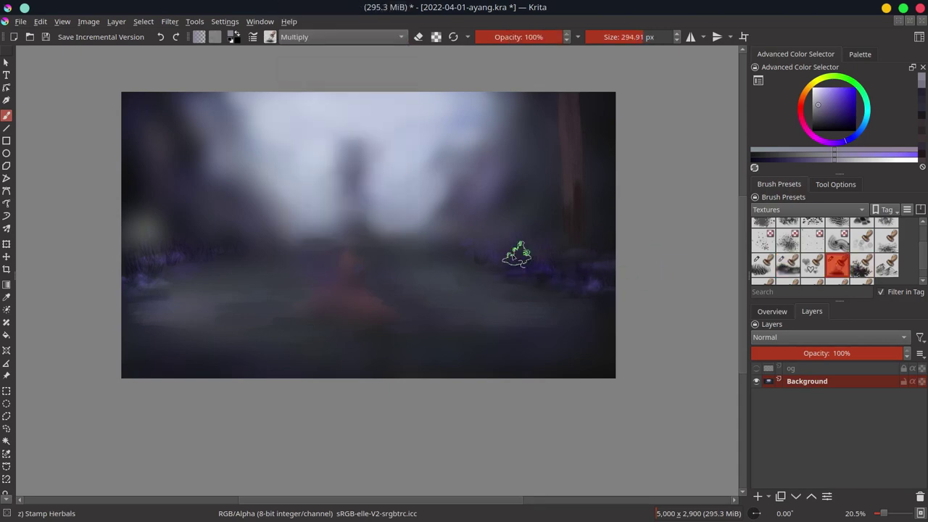
pyautogui.scroll(-1, 829, 273)
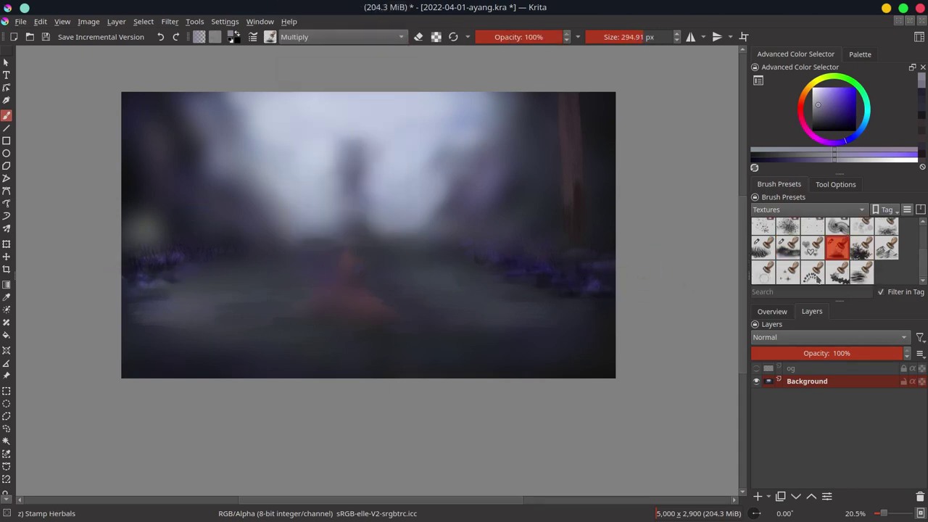
pyautogui.click(813, 272)
pyautogui.hotkey('alt', 'shift', 'm')
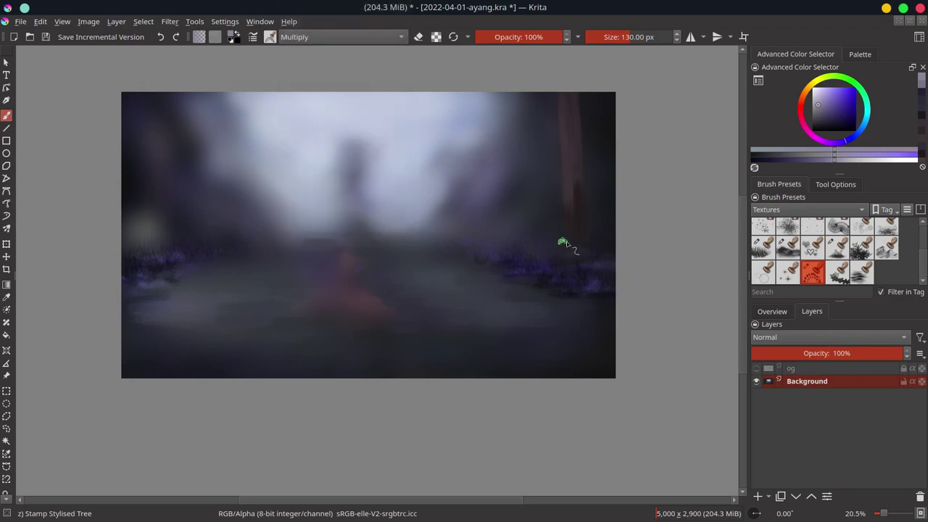
pyautogui.hotkey('alt', 'shift', 'o')
# Stamp foliage beside the right tree trunk with the Stamp Vegetal brush in Color Dodge
pyautogui.press('.')
pyautogui.hotkey('alt', 'shift', 'm')
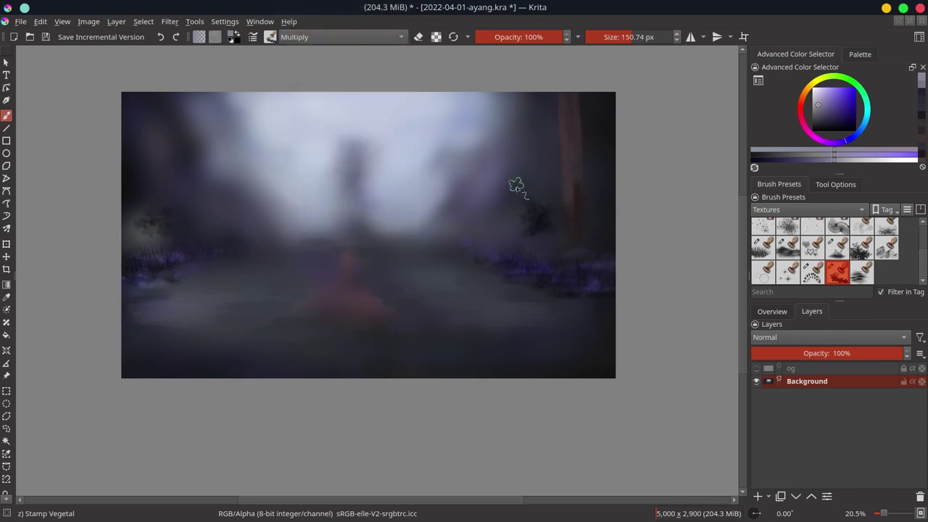
pyautogui.hotkey('alt', 'shift', 'd')
pyautogui.click(536, 218)
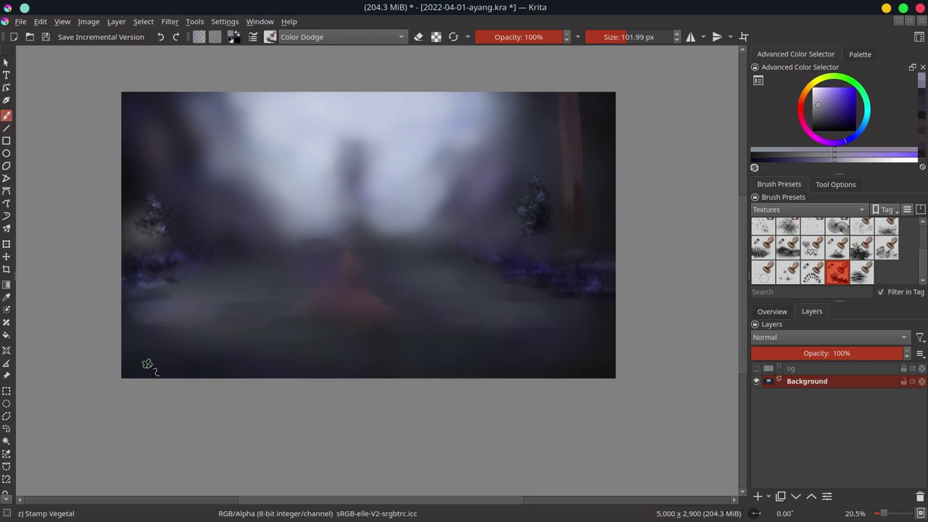
pyautogui.hotkey('alt', 'shift', 'm')
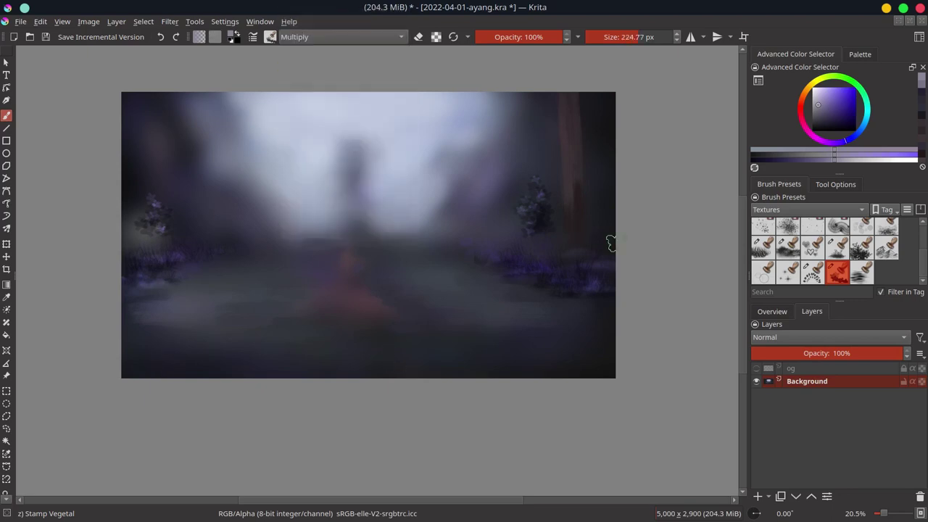
pyautogui.hotkey('alt', 'shift', 'd')
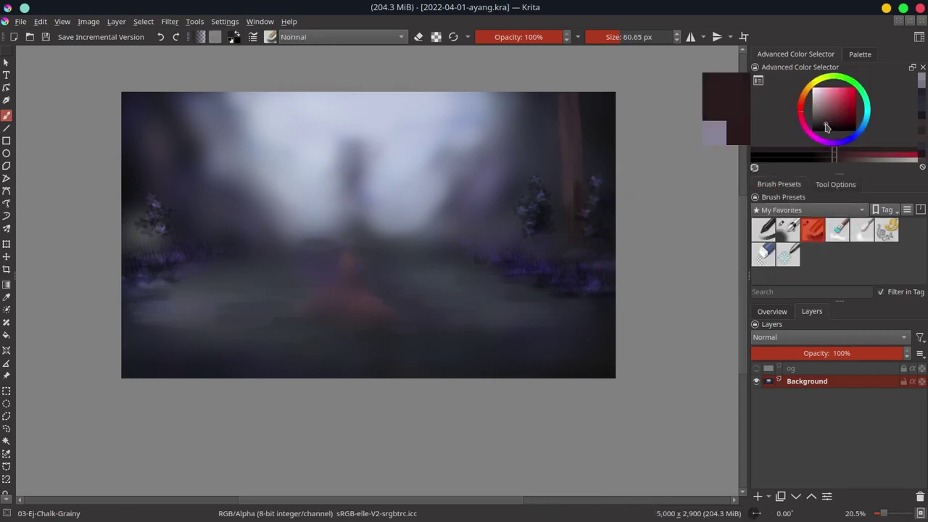
# Paint thin dark trunks at the left edge, save, and show the canvas Overview
pyautogui.moveTo(539, 238); pyautogui.dragTo(541, 250)
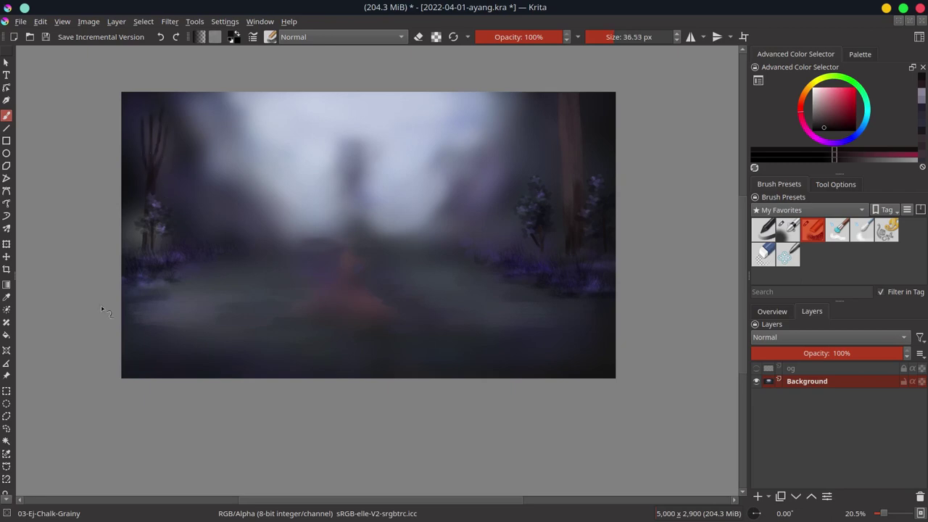
pyautogui.hotkey('ctrl', 's')
pyautogui.click(771, 312)
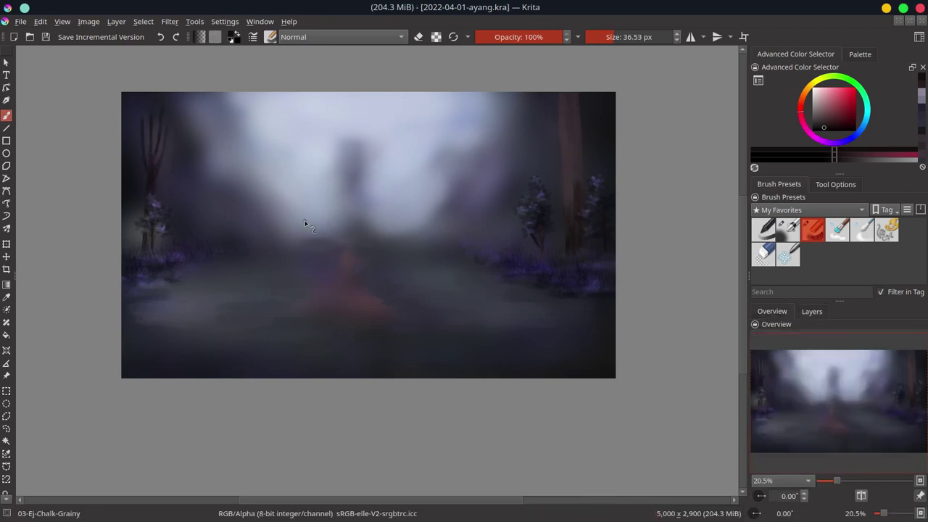
# Paint faint fog strokes near the upper-left trees with the Airbrush-Soft preset
pyautogui.keyDown('ctrl'); pyautogui.click(281, 154); pyautogui.keyUp('ctrl')
pyautogui.press('/')
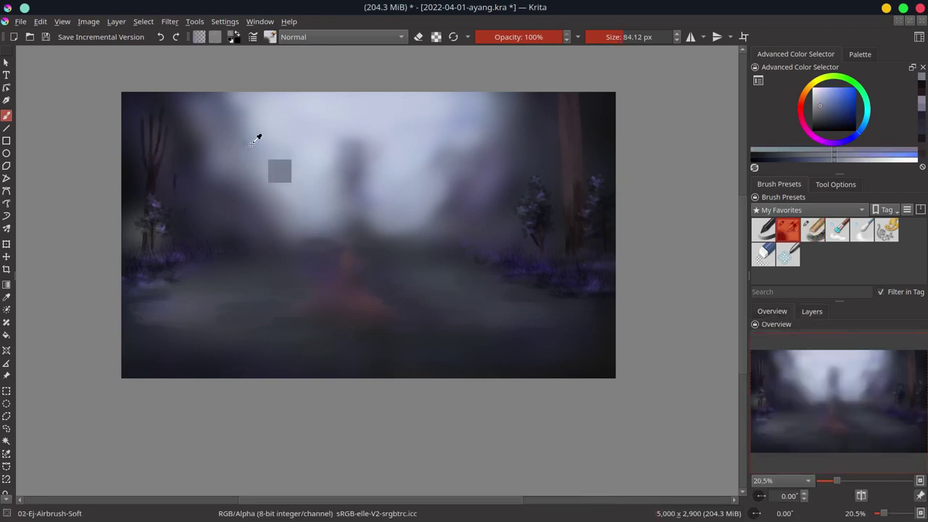
pyautogui.press(']')
pyautogui.keyDown('ctrl'); pyautogui.click(269, 186); pyautogui.keyUp('ctrl')
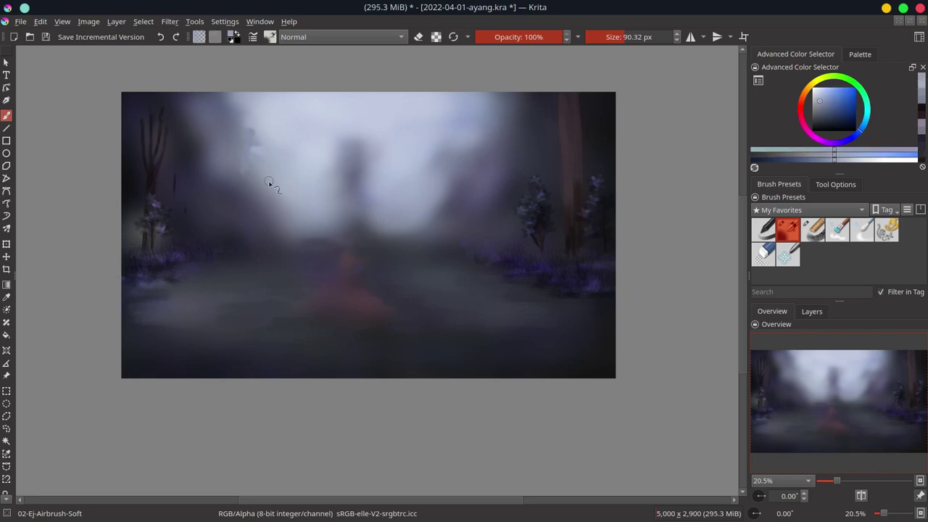
pyautogui.moveTo(249, 145); pyautogui.dragTo(269, 190)
pyautogui.press('[')
pyautogui.keyDown('ctrl'); pyautogui.click(259, 182); pyautogui.keyUp('ctrl')
pyautogui.keyDown('ctrl'); pyautogui.click(266, 162); pyautogui.keyUp('ctrl')
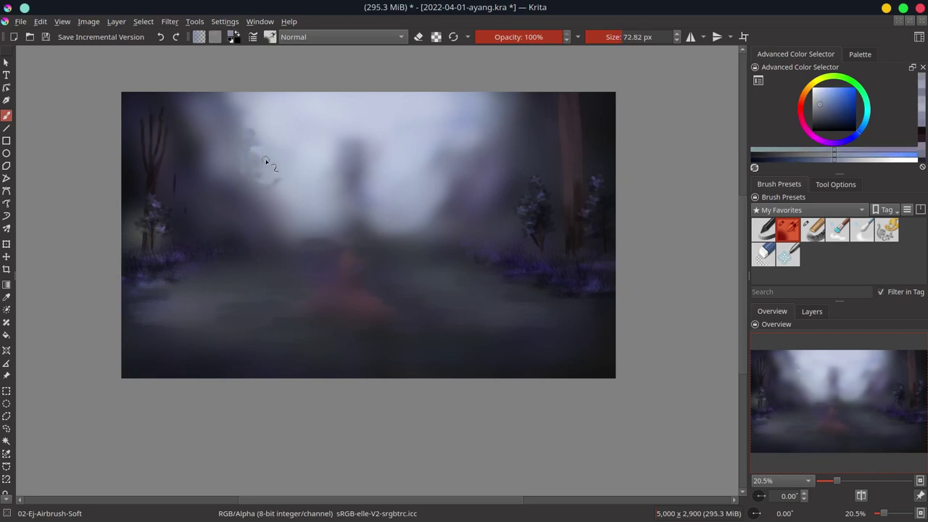
pyautogui.keyDown('ctrl'); pyautogui.click(275, 179); pyautogui.keyUp('ctrl')
pyautogui.press('[')
pyautogui.press('[')
pyautogui.press('[')
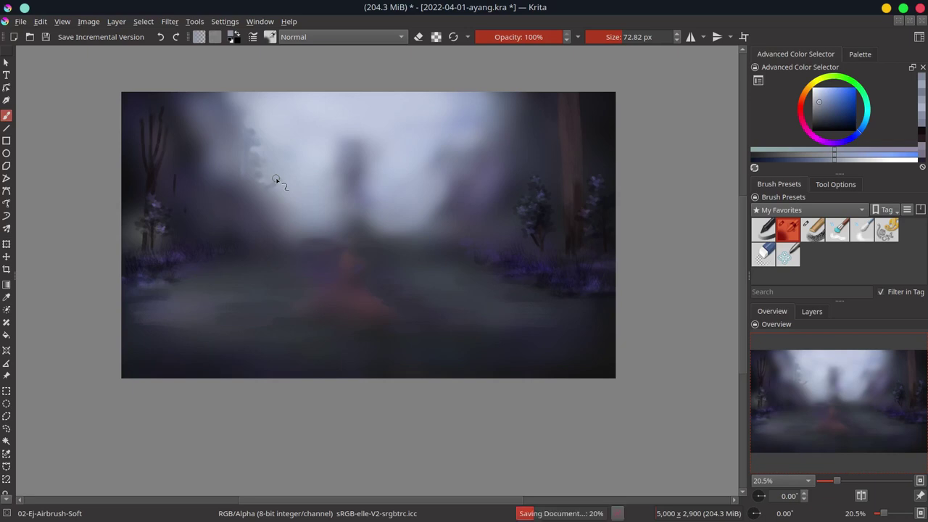
pyautogui.moveTo(272, 181); pyautogui.dragTo(289, 180)
# Paint broad light fog over the central dark shape using a sampled sky colour
pyautogui.keyDown('ctrl'); pyautogui.click(283, 179); pyautogui.keyUp('ctrl')
pyautogui.keyDown('ctrl'); pyautogui.click(276, 193); pyautogui.keyUp('ctrl')
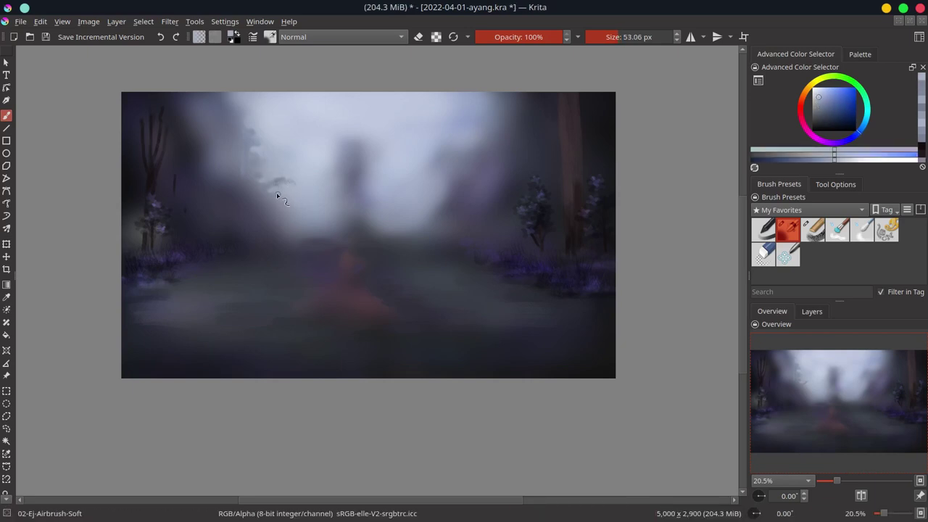
pyautogui.keyDown('ctrl'); pyautogui.click(264, 146); pyautogui.keyUp('ctrl')
pyautogui.press(']')
pyautogui.press(']')
pyautogui.press(']')
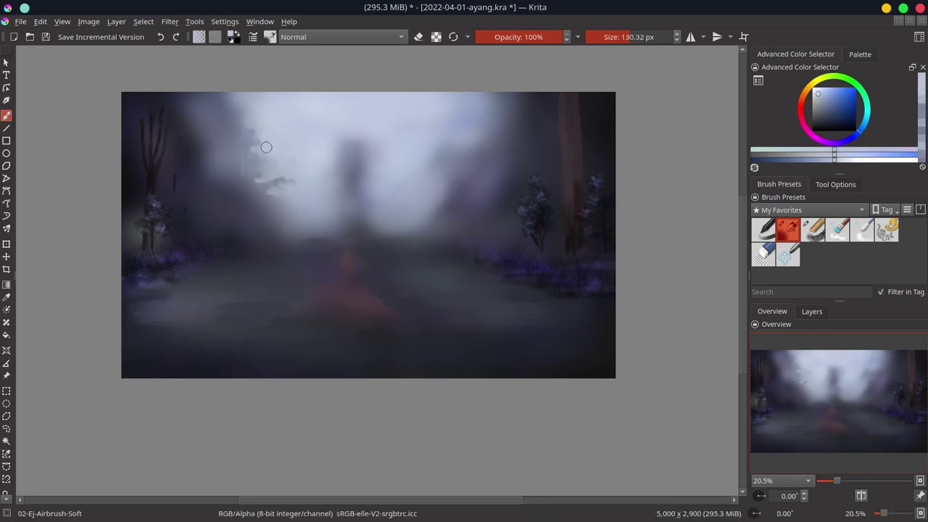
pyautogui.press(']')
pyautogui.keyDown('ctrl'); pyautogui.click(281, 195); pyautogui.keyUp('ctrl')
pyautogui.keyDown('ctrl'); pyautogui.click(312, 174); pyautogui.keyUp('ctrl')
pyautogui.press(']')
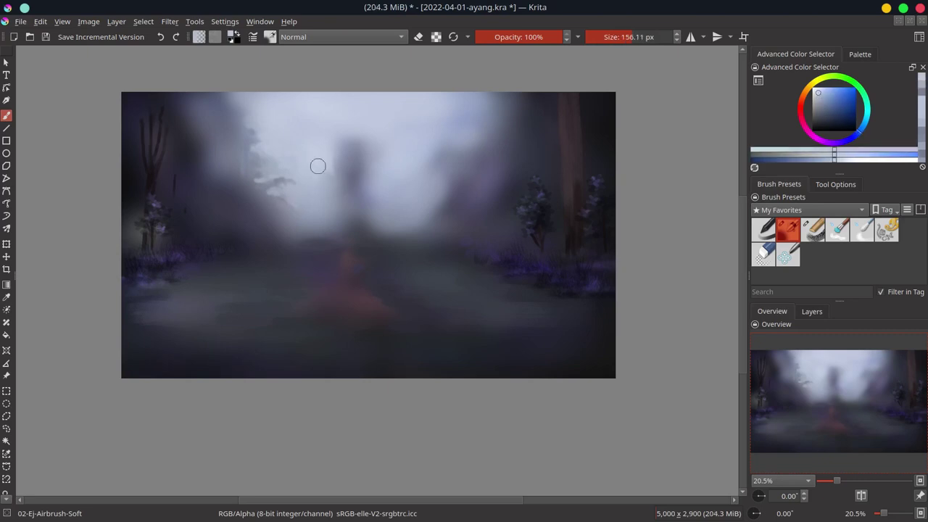
pyautogui.press('[')
pyautogui.keyDown('ctrl'); pyautogui.click(308, 225); pyautogui.keyUp('ctrl')
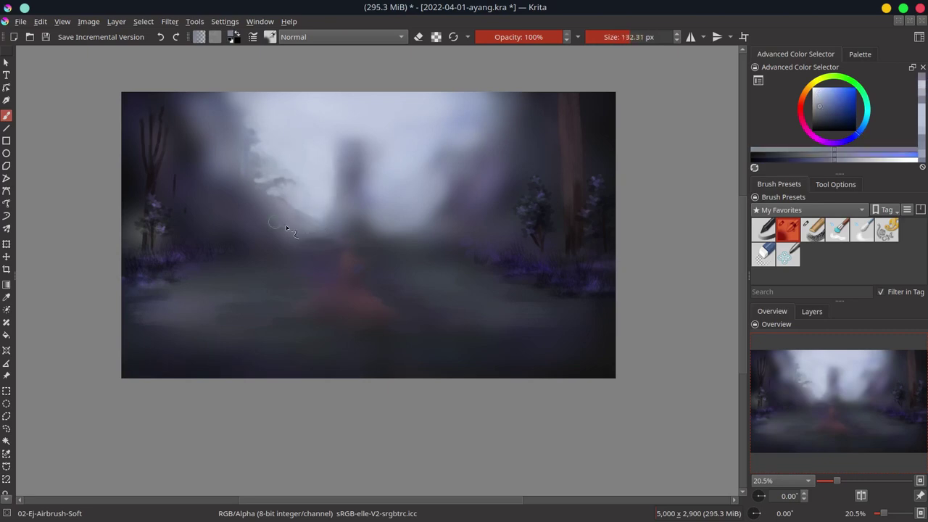
pyautogui.keyDown('ctrl'); pyautogui.click(323, 184); pyautogui.keyUp('ctrl')
pyautogui.press(']')
pyautogui.press(']')
pyautogui.press(']')
pyautogui.moveTo(323, 184); pyautogui.dragTo(350, 227)
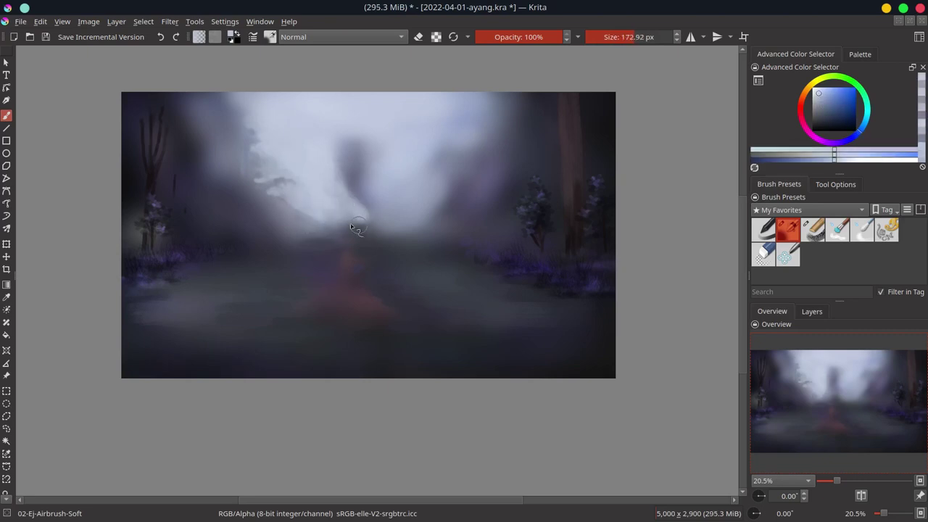
# Sample darker and lighter tones around the left trees, resizing the airbrush, and save
pyautogui.keyDown('ctrl'); pyautogui.click(351, 227); pyautogui.keyUp('ctrl')
pyautogui.keyDown('ctrl'); pyautogui.click(332, 176); pyautogui.keyUp('ctrl')
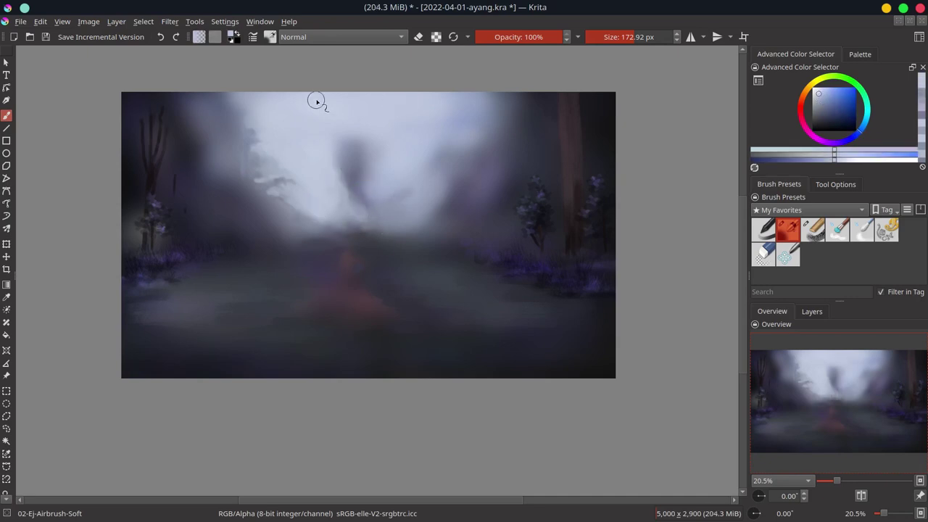
pyautogui.keyDown('ctrl'); pyautogui.click(256, 272); pyautogui.keyUp('ctrl')
pyautogui.press('[')
pyautogui.press('[')
pyautogui.press('[')
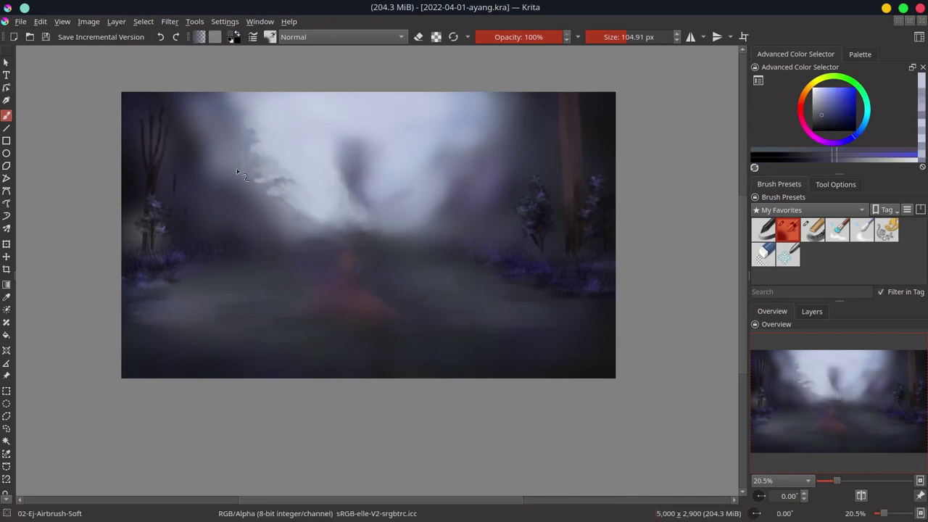
pyautogui.press(']')
pyautogui.keyDown('ctrl'); pyautogui.click(241, 201); pyautogui.keyUp('ctrl')
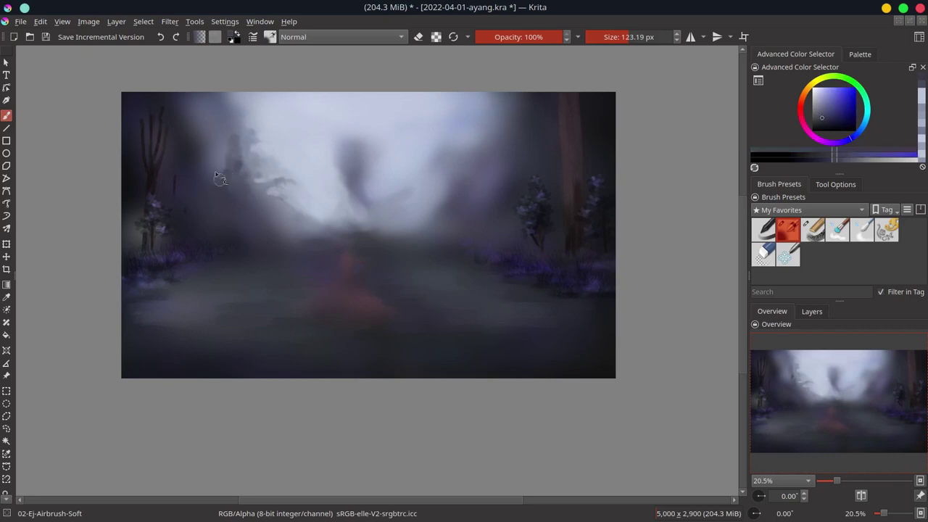
pyautogui.press(']')
pyautogui.keyDown('ctrl'); pyautogui.click(235, 176); pyautogui.keyUp('ctrl')
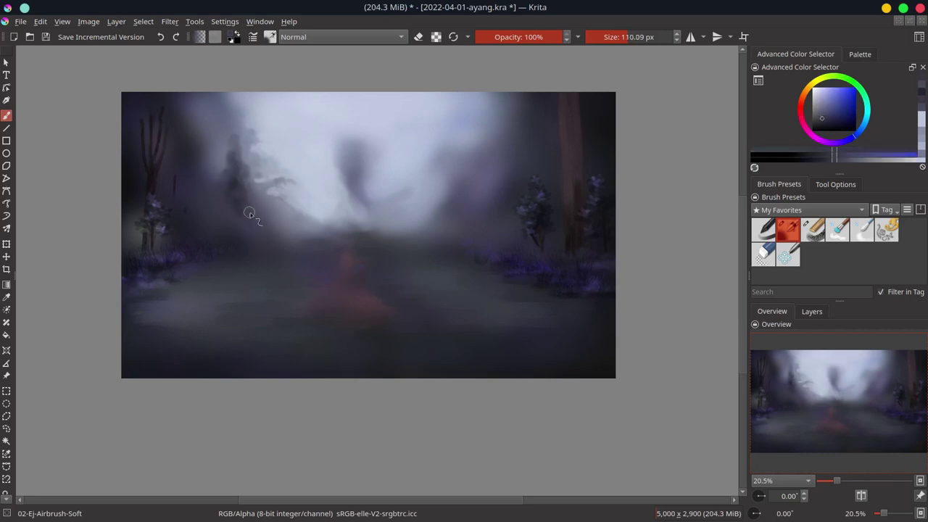
pyautogui.press('[')
pyautogui.press('[')
pyautogui.press('[')
pyautogui.keyDown('ctrl'); pyautogui.click(230, 138); pyautogui.keyUp('ctrl')
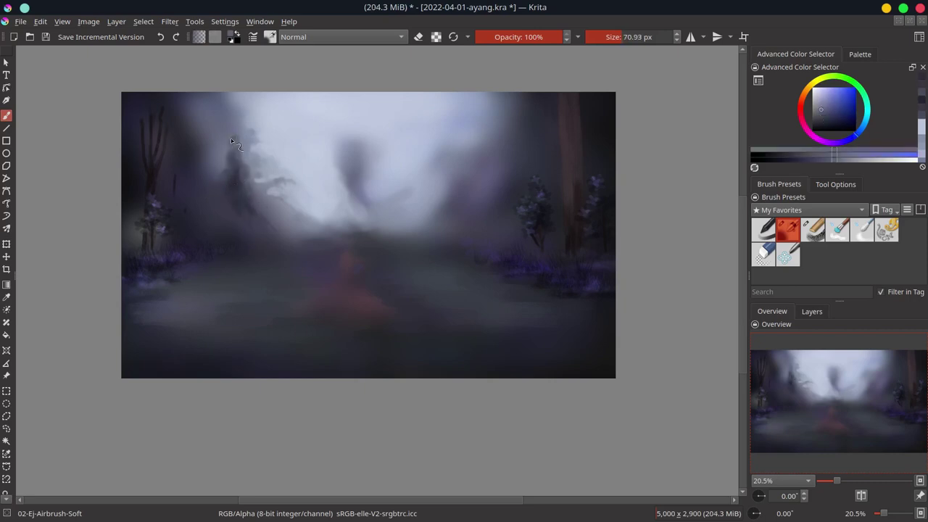
pyautogui.keyDown('ctrl'); pyautogui.click(254, 194); pyautogui.keyUp('ctrl')
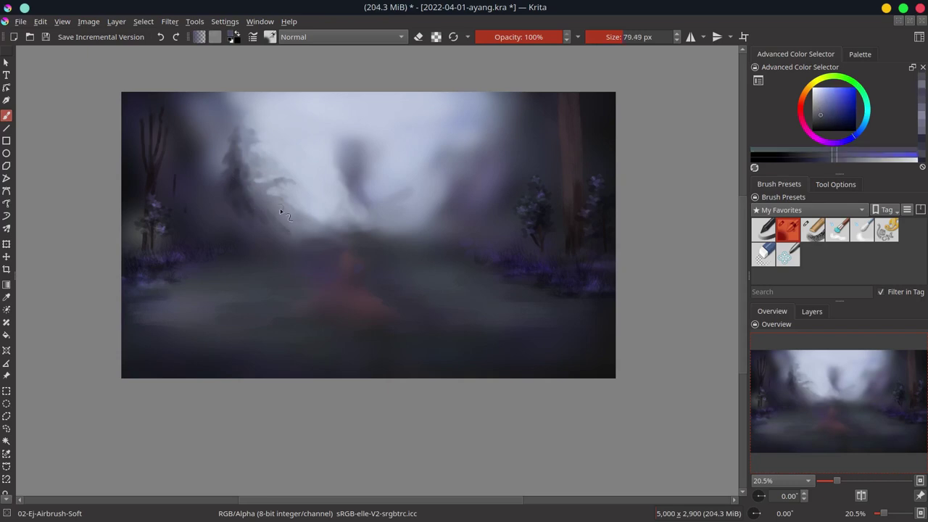
pyautogui.keyDown('ctrl'); pyautogui.click(258, 219); pyautogui.keyUp('ctrl')
pyautogui.press('[')
pyautogui.press('[')
pyautogui.press('[')
pyautogui.keyDown('ctrl'); pyautogui.click(229, 137); pyautogui.keyUp('ctrl')
pyautogui.keyDown('ctrl'); pyautogui.click(236, 143); pyautogui.keyUp('ctrl')
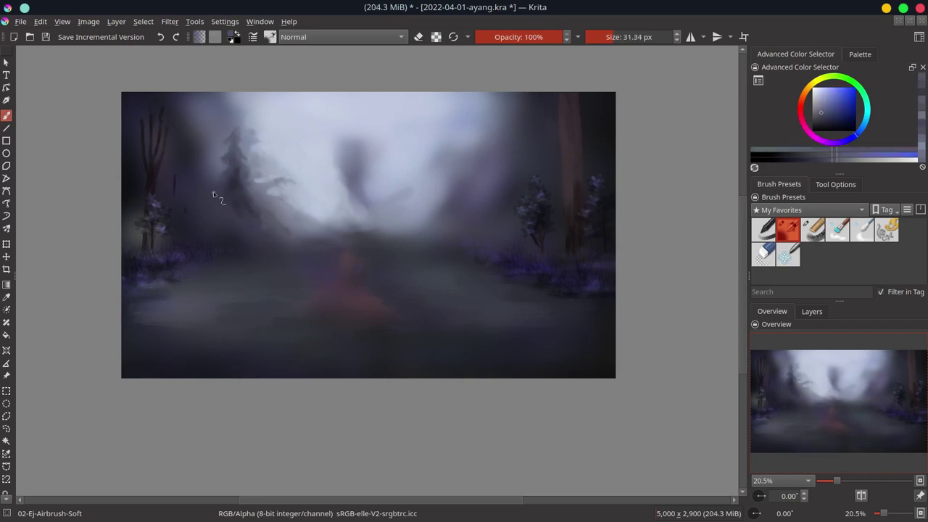
pyautogui.hotkey('ctrl', 's')
# Dab light mist near the top-left trees and paint a light fog band along the top
pyautogui.keyDown('ctrl'); pyautogui.click(229, 109); pyautogui.keyUp('ctrl')
pyautogui.press(']')
pyautogui.press(']')
pyautogui.click(225, 109)
pyautogui.keyDown('ctrl'); pyautogui.click(234, 107); pyautogui.keyUp('ctrl')
pyautogui.press(']')
pyautogui.press(']')
pyautogui.keyDown('ctrl'); pyautogui.click(249, 98); pyautogui.keyUp('ctrl')
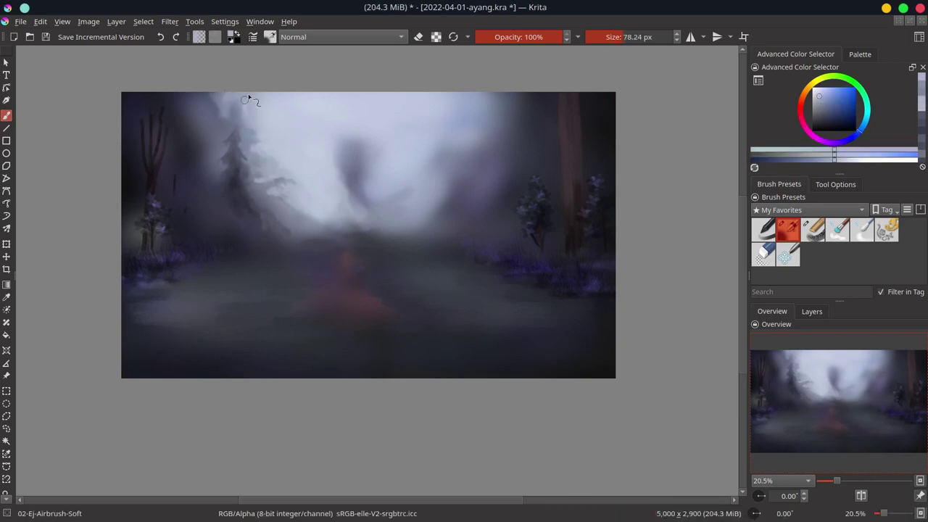
pyautogui.keyDown('ctrl'); pyautogui.click(249, 98); pyautogui.keyUp('ctrl')
pyautogui.press(']')
pyautogui.press(']')
pyautogui.press(']')
pyautogui.moveTo(305, 95); pyautogui.dragTo(424, 95)
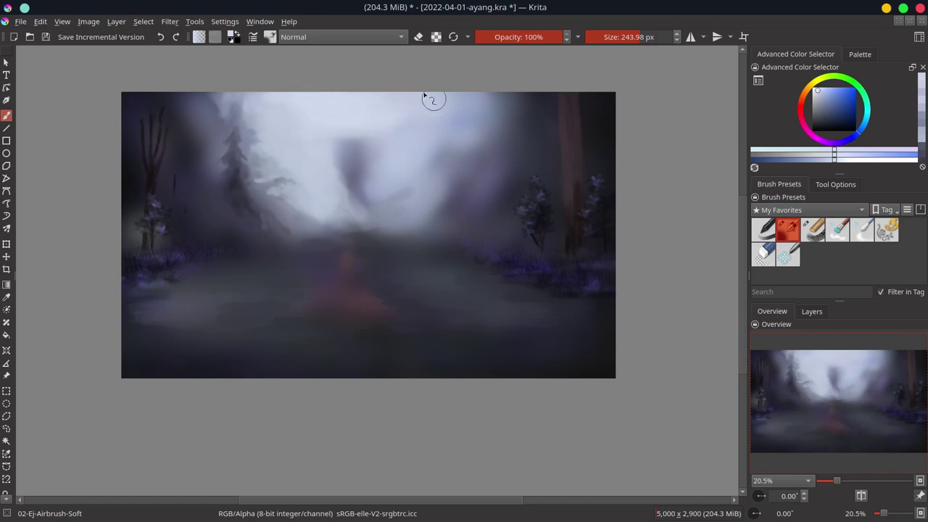
# Paint a light grey-blue wisp to the creature's right and save the painting
pyautogui.keyDown('ctrl'); pyautogui.click(264, 120); pyautogui.keyUp('ctrl')
pyautogui.press('[')
pyautogui.press('[')
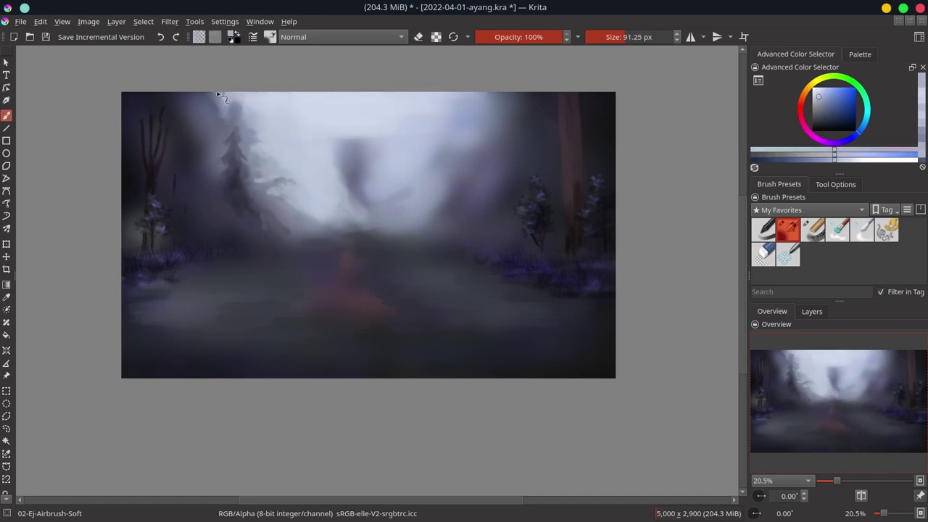
pyautogui.keyDown('ctrl'); pyautogui.click(234, 110); pyautogui.keyUp('ctrl')
pyautogui.press('[')
pyautogui.keyDown('ctrl'); pyautogui.click(264, 112); pyautogui.keyUp('ctrl')
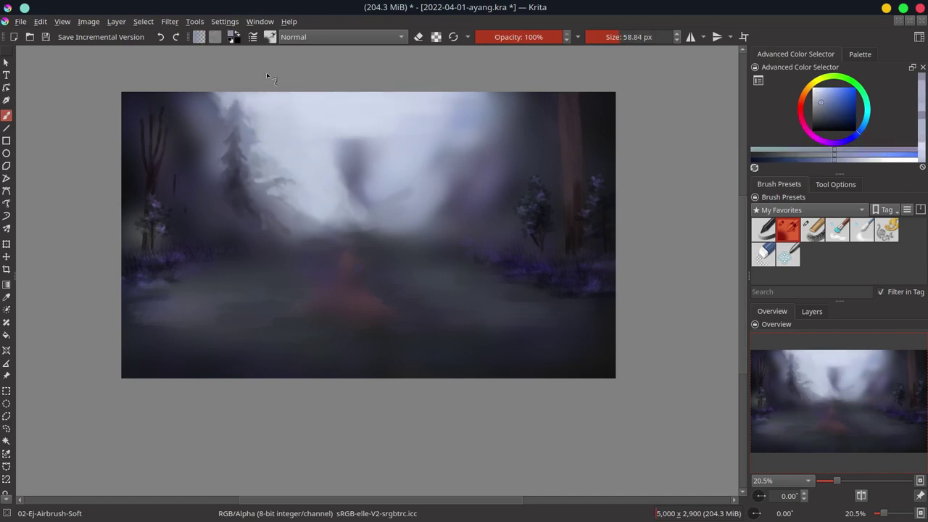
pyautogui.keyDown('ctrl'); pyautogui.click(398, 193); pyautogui.keyUp('ctrl')
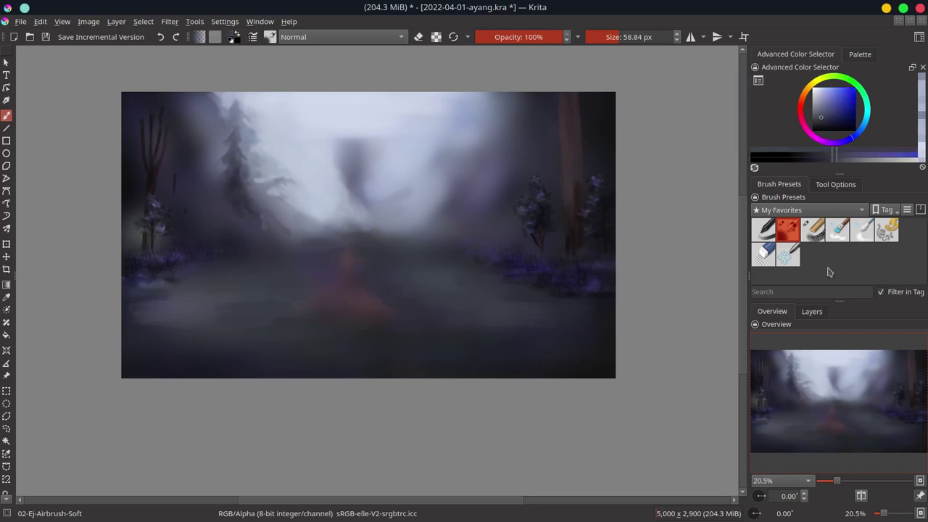
pyautogui.press(']')
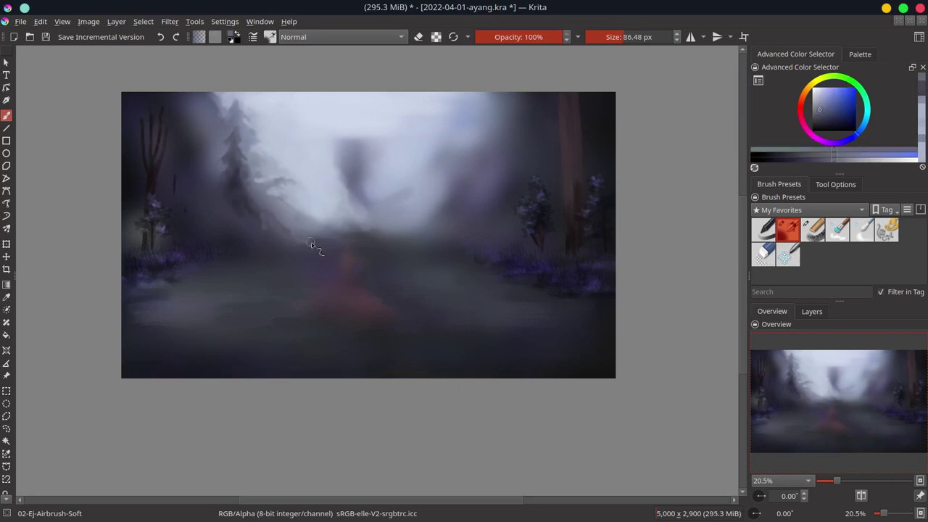
pyautogui.keyDown('ctrl'); pyautogui.click(315, 248); pyautogui.keyUp('ctrl')
pyautogui.moveTo(316, 249)
pyautogui.mouseDown()
pyautogui.moveTo(414, 240)
pyautogui.moveTo(530, 280)
pyautogui.mouseUp()
pyautogui.press('[')
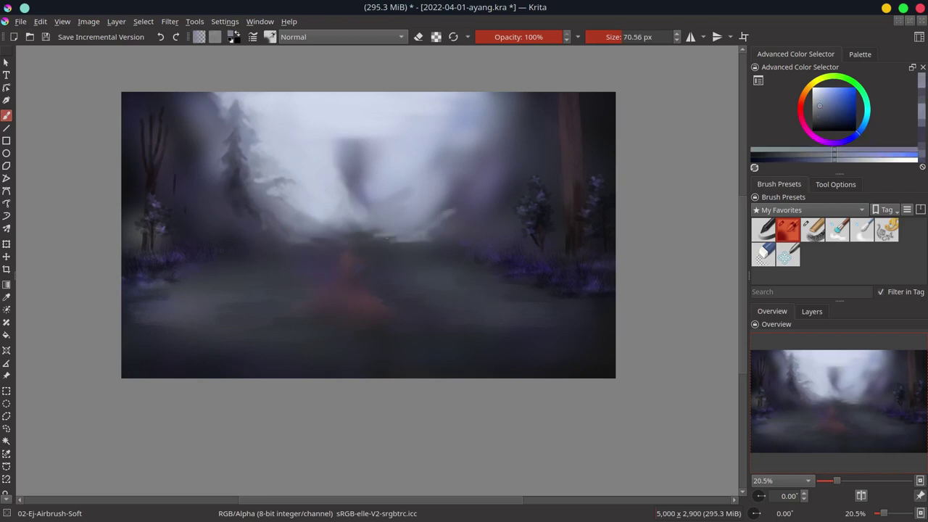
pyautogui.keyDown('ctrl'); pyautogui.click(284, 193); pyautogui.keyUp('ctrl')
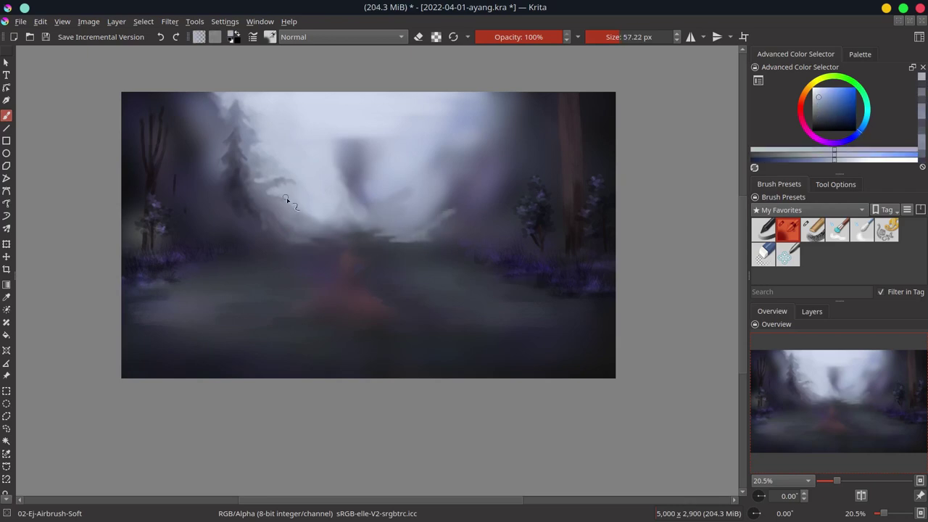
pyautogui.hotkey('ctrl', 's')
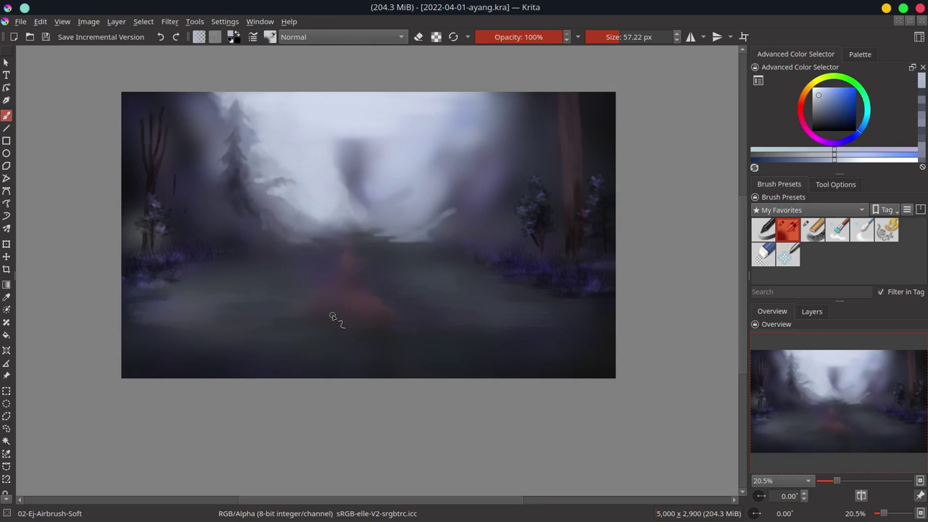
# Sweep more light mist into the scene, sampling purple and bluish-grey tones
pyautogui.press(']')
pyautogui.moveTo(333, 317); pyautogui.dragTo(461, 160)
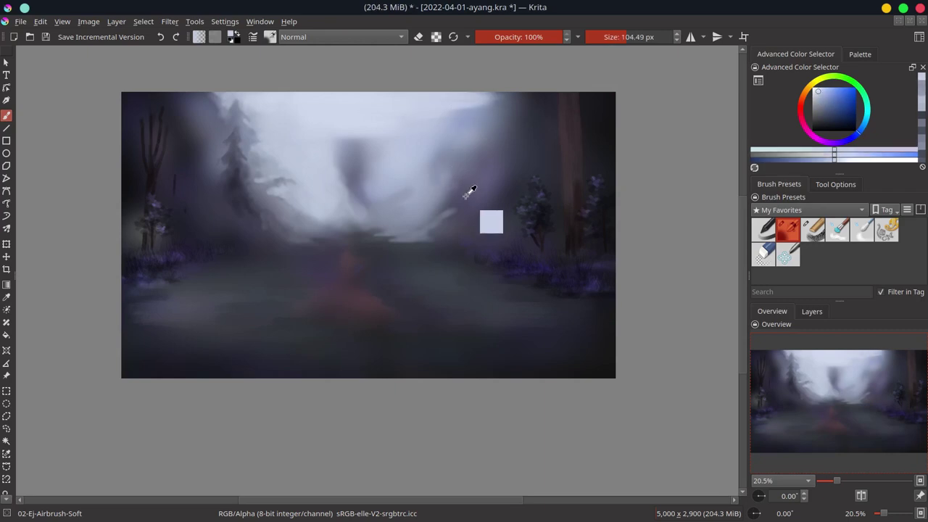
pyautogui.keyDown('ctrl'); pyautogui.click(468, 195); pyautogui.keyUp('ctrl')
pyautogui.press('[')
pyautogui.press('[')
pyautogui.keyDown('ctrl'); pyautogui.click(455, 186); pyautogui.keyUp('ctrl')
pyautogui.press(']')
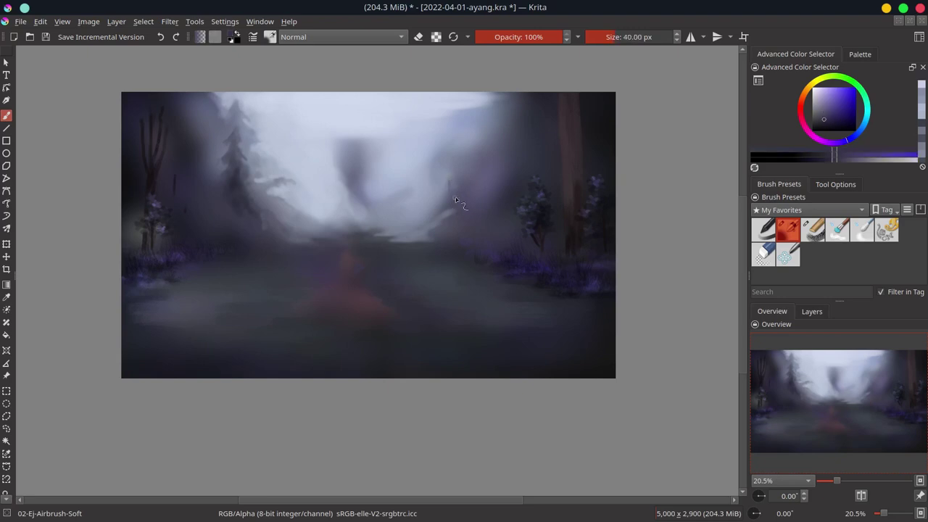
pyautogui.keyDown('ctrl'); pyautogui.click(369, 212); pyautogui.keyUp('ctrl')
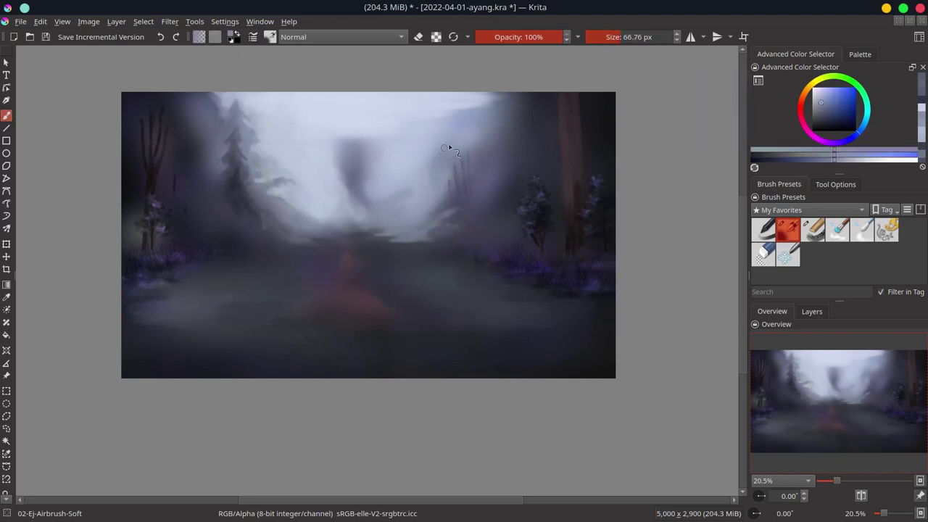
pyautogui.keyDown('ctrl'); pyautogui.click(442, 178); pyautogui.keyUp('ctrl')
pyautogui.moveTo(441, 178)
pyautogui.mouseDown()
pyautogui.moveTo(486, 191)
pyautogui.moveTo(449, 218)
pyautogui.moveTo(493, 197)
pyautogui.mouseUp()
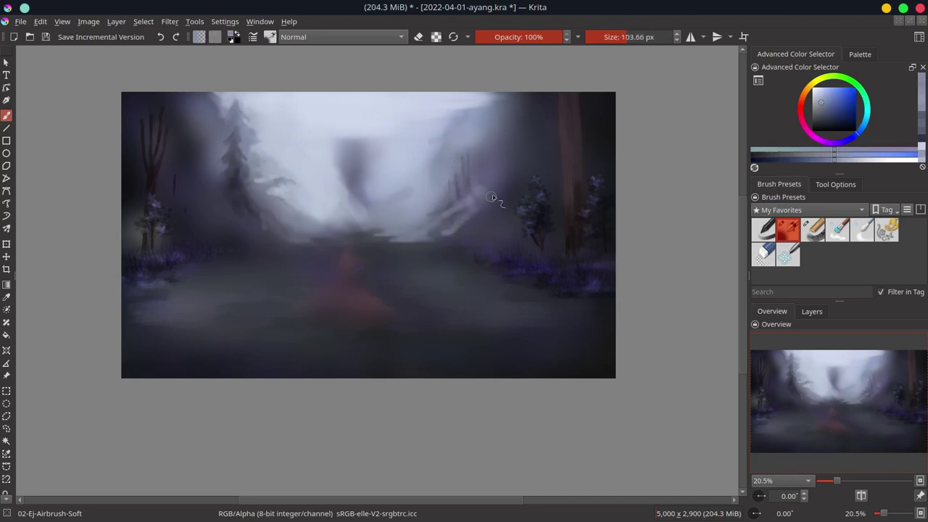
# Brighten the fog in the upper-right sky with a lighter fog colour and save
pyautogui.keyDown('ctrl'); pyautogui.click(458, 154); pyautogui.keyUp('ctrl')
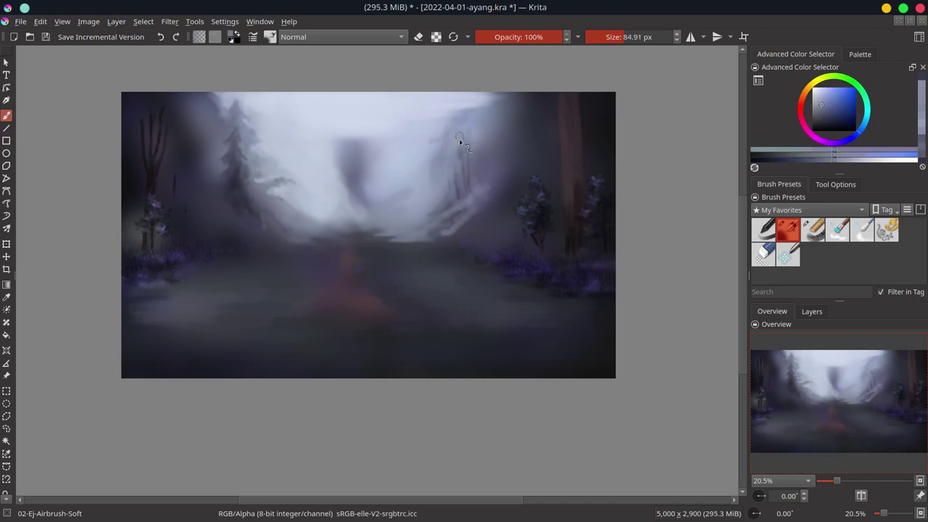
pyautogui.keyDown('ctrl'); pyautogui.click(429, 181); pyautogui.keyUp('ctrl')
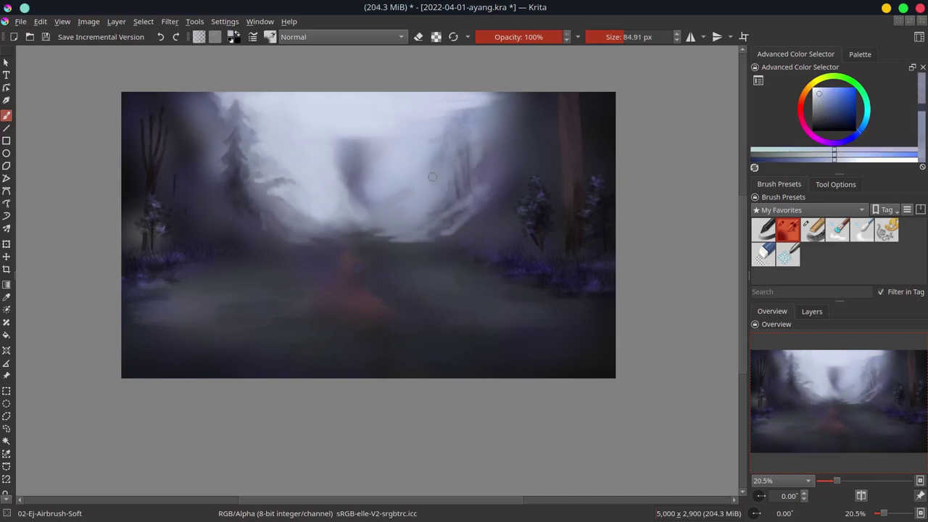
pyautogui.moveTo(389, 168)
pyautogui.mouseDown()
pyautogui.moveTo(398, 135)
pyautogui.moveTo(404, 185)
pyautogui.mouseUp()
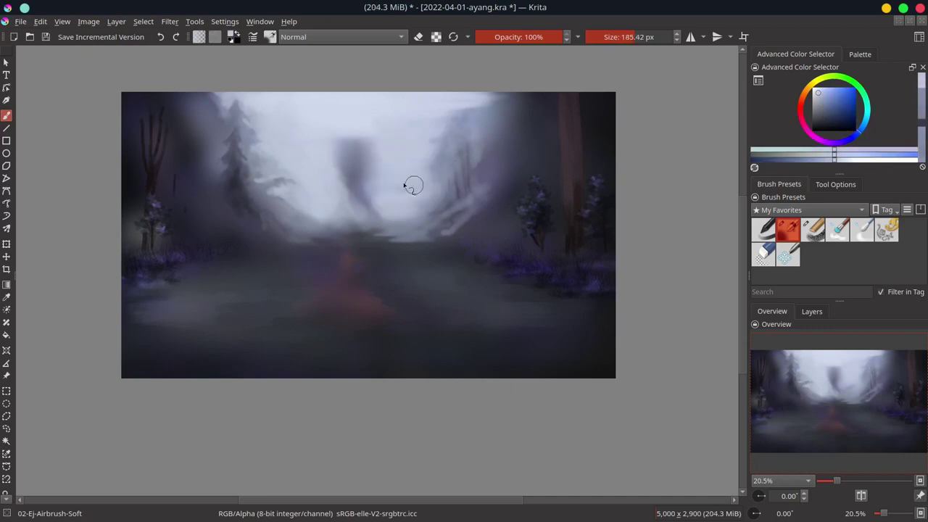
pyautogui.moveTo(481, 152)
pyautogui.mouseDown()
pyautogui.moveTo(457, 181)
pyautogui.moveTo(488, 145)
pyautogui.mouseUp()
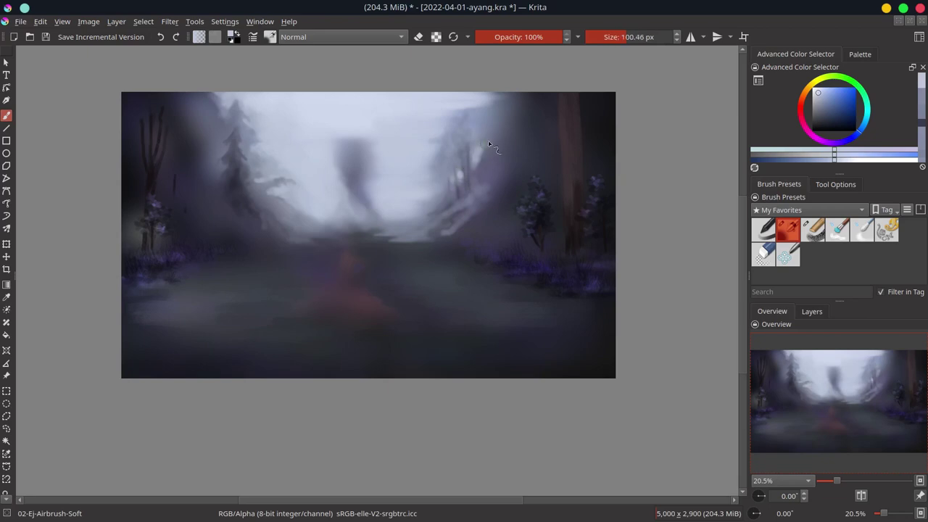
pyautogui.hotkey('ctrl', 's')
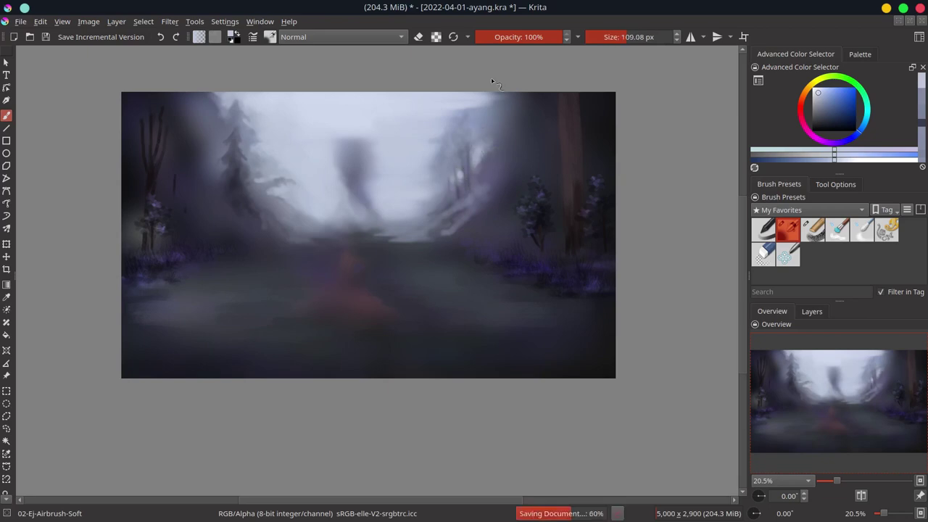
# Paint dark blue-grey tree shapes along the upper right edge
pyautogui.keyDown('ctrl'); pyautogui.click(497, 123); pyautogui.keyUp('ctrl')
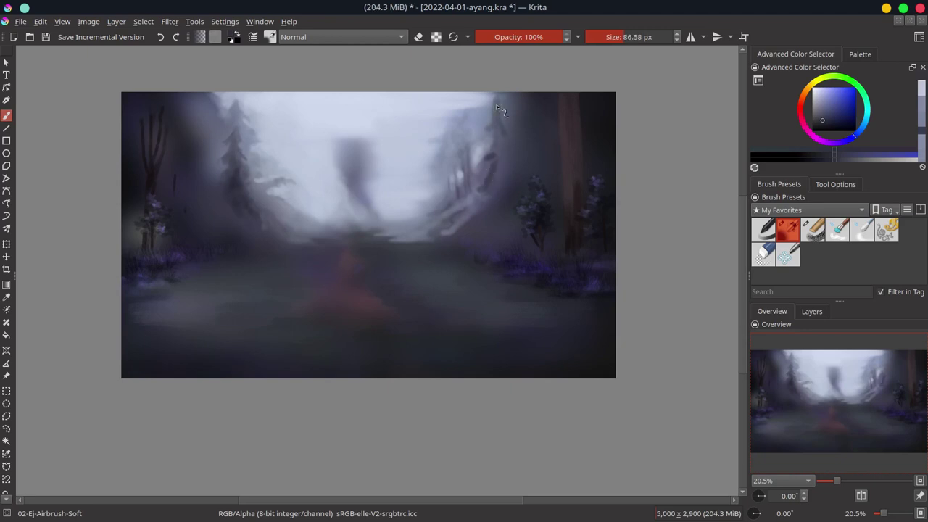
pyautogui.moveTo(496, 105); pyautogui.dragTo(501, 196)
pyautogui.keyDown('ctrl'); pyautogui.click(508, 145); pyautogui.keyUp('ctrl')
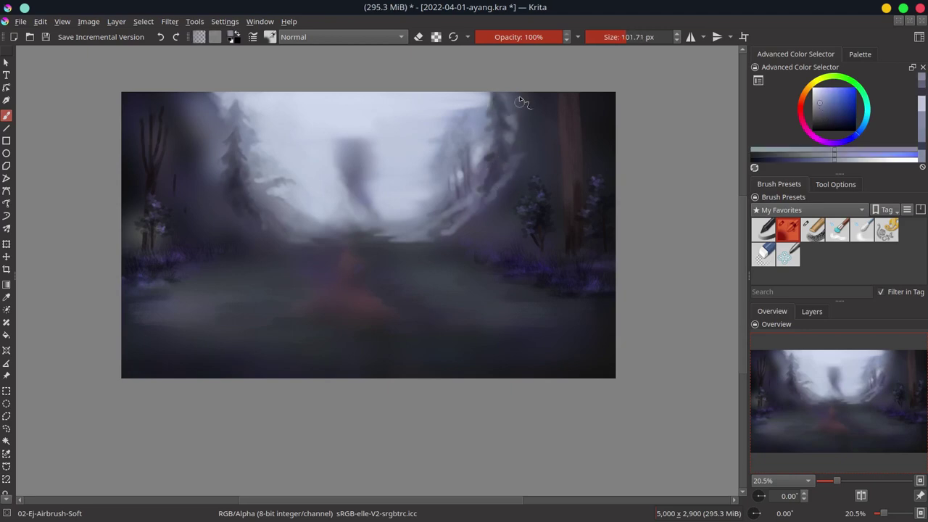
pyautogui.keyDown('ctrl'); pyautogui.click(499, 134); pyautogui.keyUp('ctrl')
# Show the og sketch layer and outline the creature with a polygonal selection
pyautogui.click(812, 311)
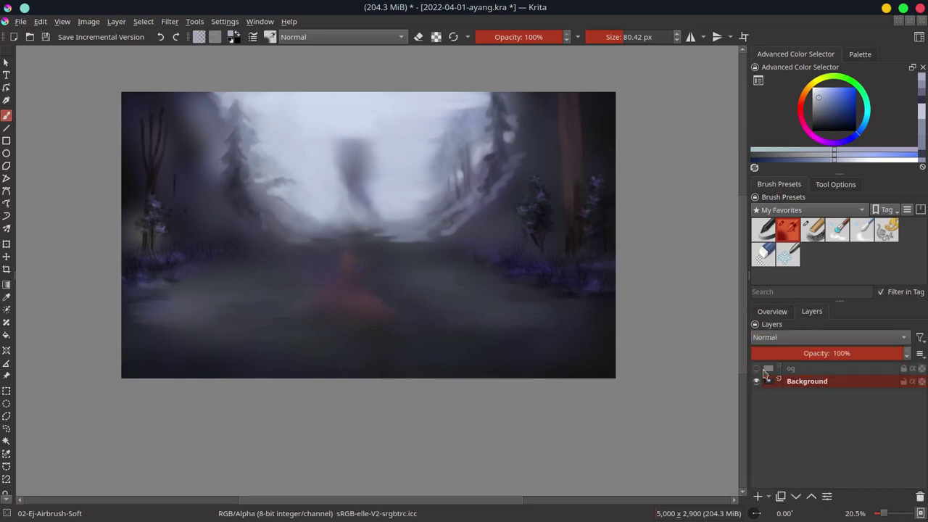
pyautogui.click(756, 369)
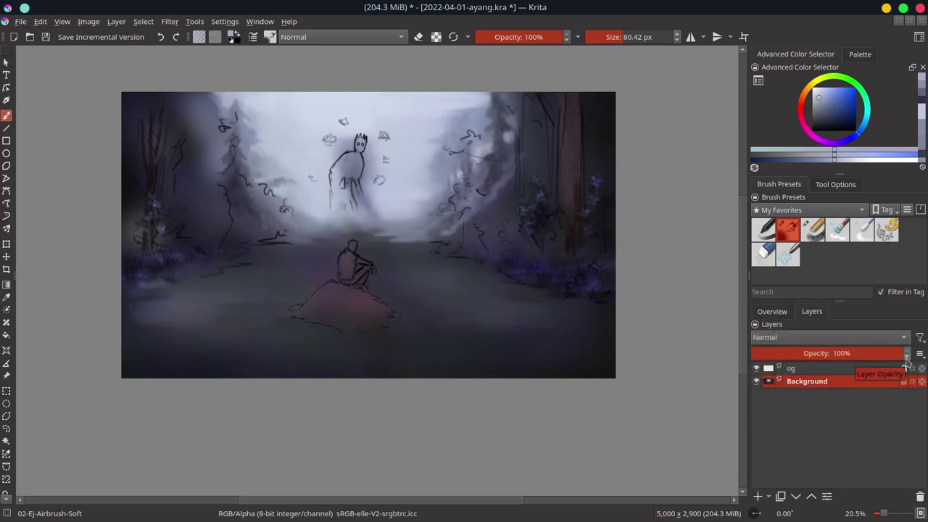
pyautogui.click(834, 368)
pyautogui.click(6, 392)
pyautogui.doubleClick(311, 195)
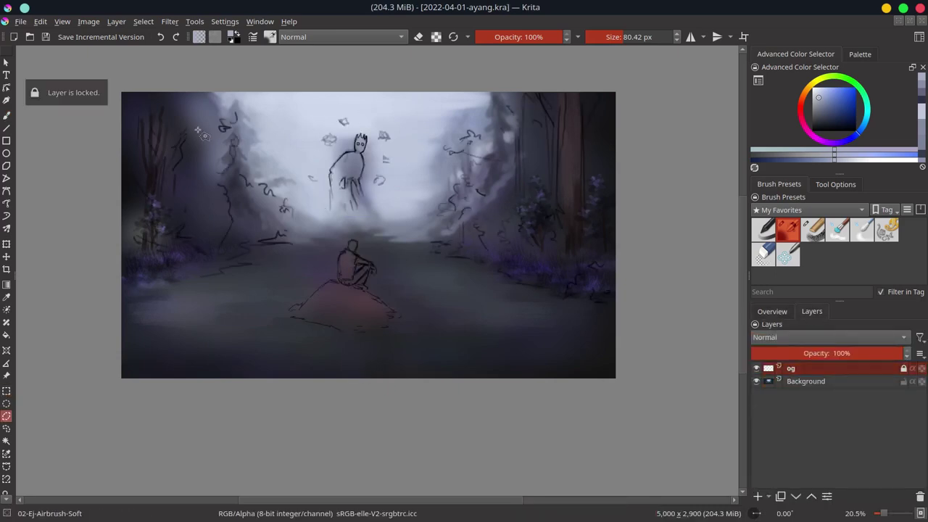
pyautogui.click(349, 229)
pyautogui.click(404, 167)
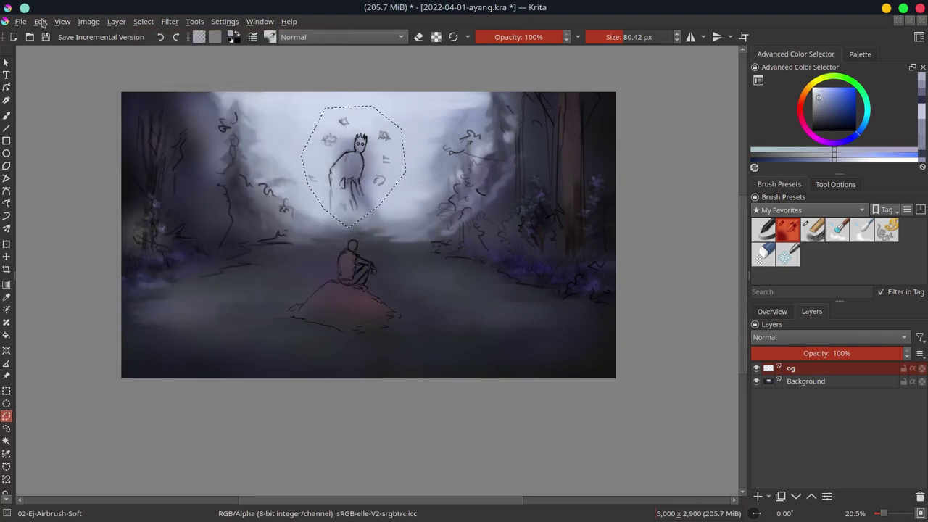
pyautogui.doubleClick(373, 106)
# Copy the creature onto a new pasted layer, nudge it up-right, save, and hide it
pyautogui.hotkey('ctrl', 'c')
pyautogui.hotkey('ctrl', 'v')
pyautogui.press('t')
pyautogui.moveTo(378, 251); pyautogui.dragTo(383, 239)
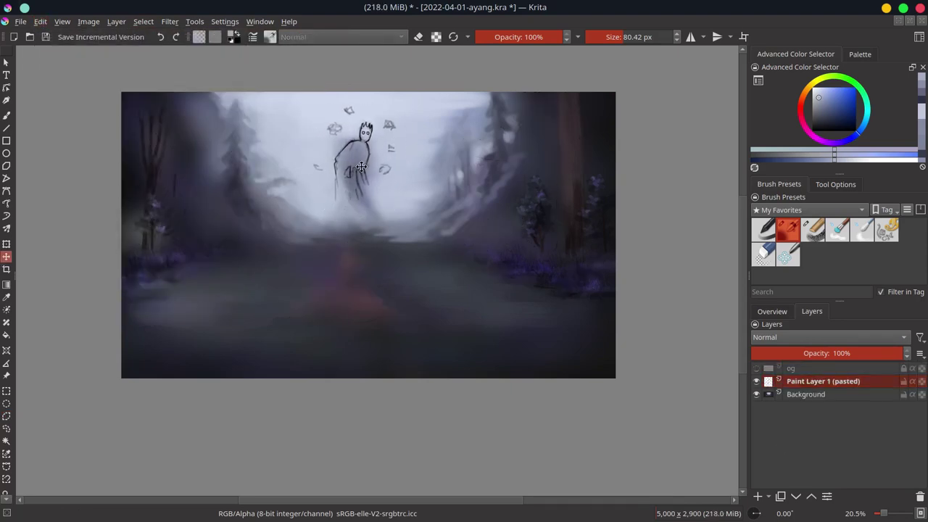
pyautogui.click(46, 37)
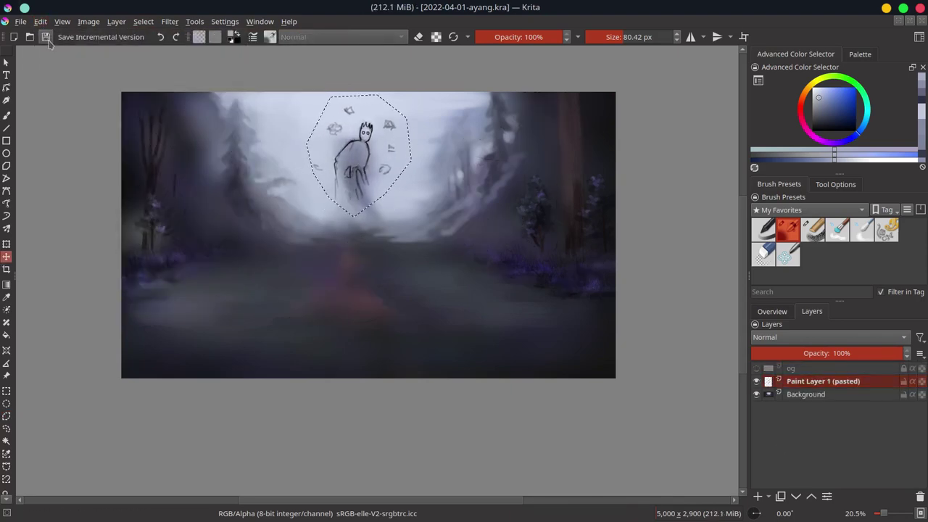
pyautogui.click(756, 382)
pyautogui.hotkey('ctrl', 'shift', 'a')
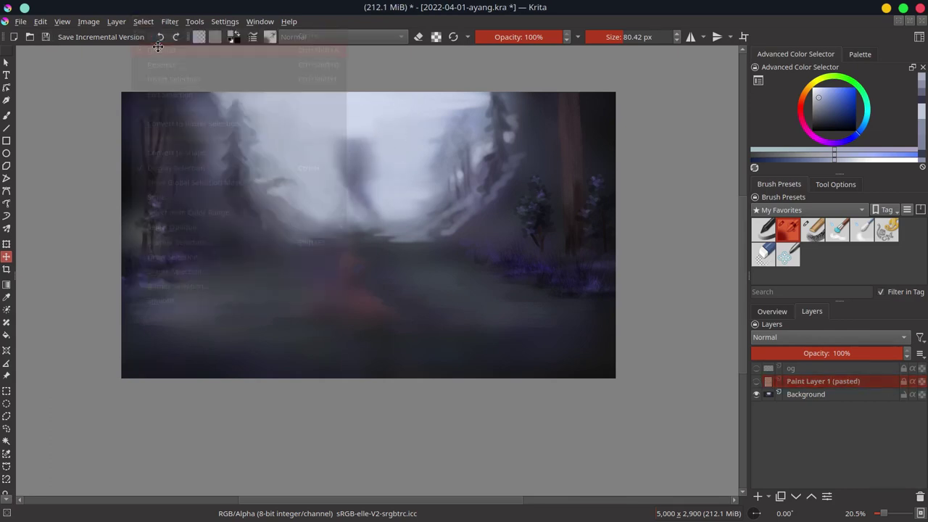
pyautogui.press('b')
# On the Background layer, lighten the haze along the horizon with a sampled light colour
pyautogui.click(806, 394)
pyautogui.click(772, 311)
pyautogui.keyDown('ctrl'); pyautogui.click(334, 233); pyautogui.keyUp('ctrl')
pyautogui.moveTo(335, 232)
pyautogui.mouseDown()
pyautogui.moveTo(352, 211)
pyautogui.moveTo(271, 248)
pyautogui.moveTo(362, 240)
pyautogui.moveTo(351, 210)
pyautogui.moveTo(423, 241)
pyautogui.mouseUp()
pyautogui.keyDown('ctrl'); pyautogui.click(415, 263); pyautogui.keyUp('ctrl')
# Pick a dark teal-grey colour and select the Stamp Vegetal texture brush
pyautogui.keyDown('ctrl'); pyautogui.click(423, 242); pyautogui.keyUp('ctrl')
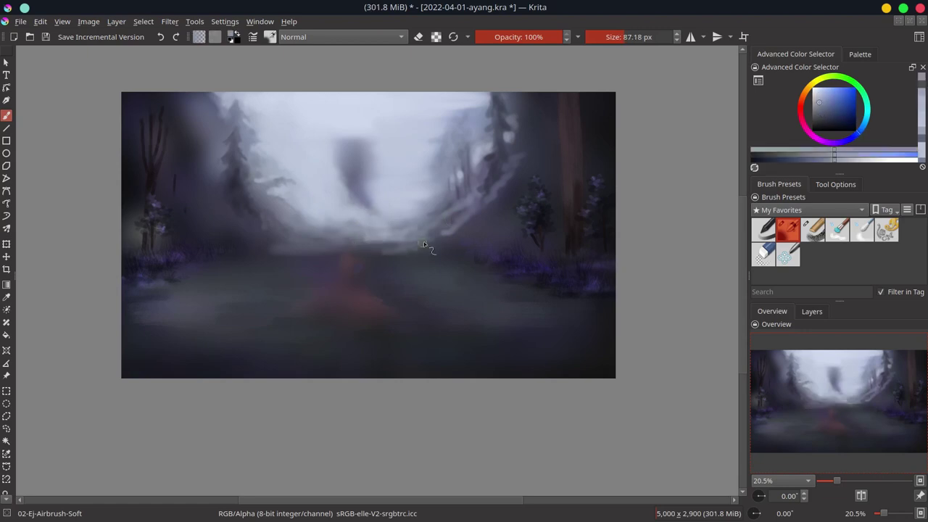
pyautogui.keyDown('ctrl'); pyautogui.click(271, 255); pyautogui.keyUp('ctrl')
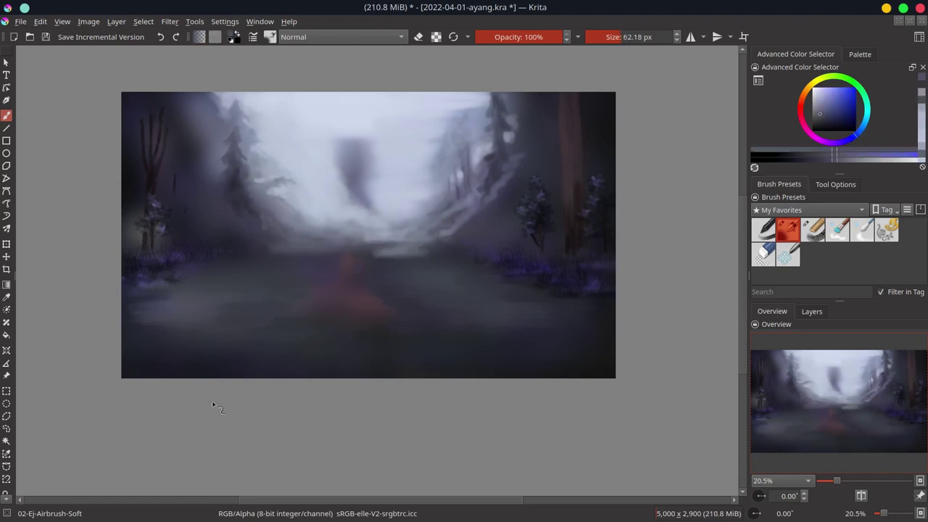
pyautogui.keyDown('ctrl'); pyautogui.click(154, 288); pyautogui.keyUp('ctrl')
pyautogui.click(808, 210)
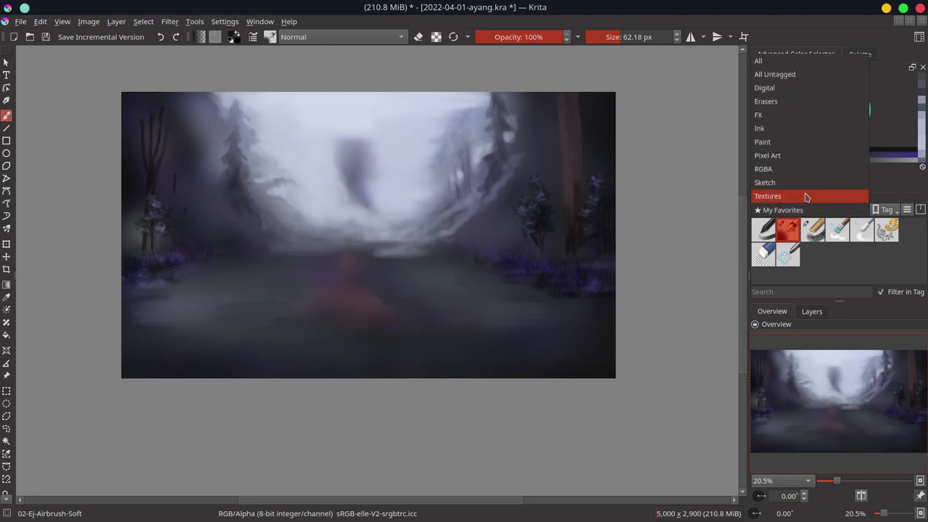
pyautogui.click(805, 196)
pyautogui.click(838, 272)
# Try Multiply blending, revert to Normal, and sample lighter blues from the painting
pyautogui.click(341, 36)
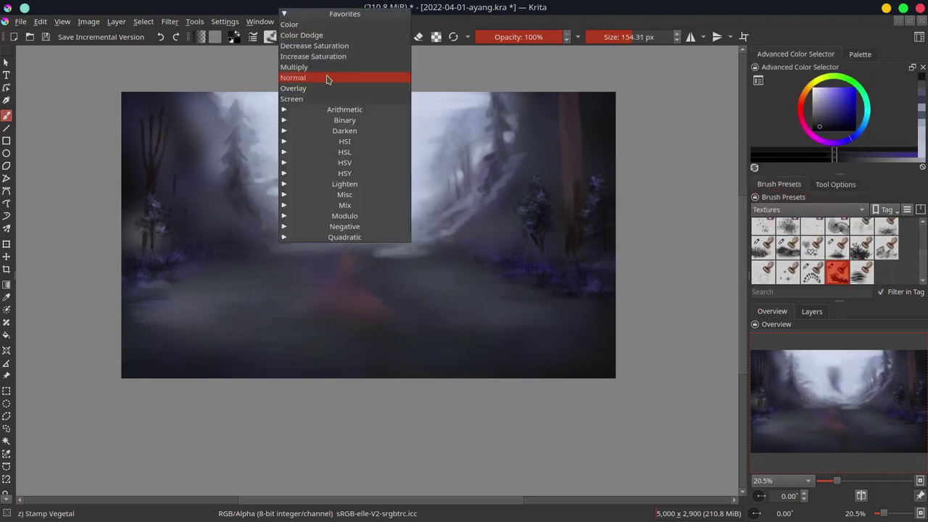
pyautogui.click(304, 75)
pyautogui.keyDown('ctrl'); pyautogui.click(156, 245); pyautogui.keyUp('ctrl')
pyautogui.hotkey('alt', 'shift', 'n')
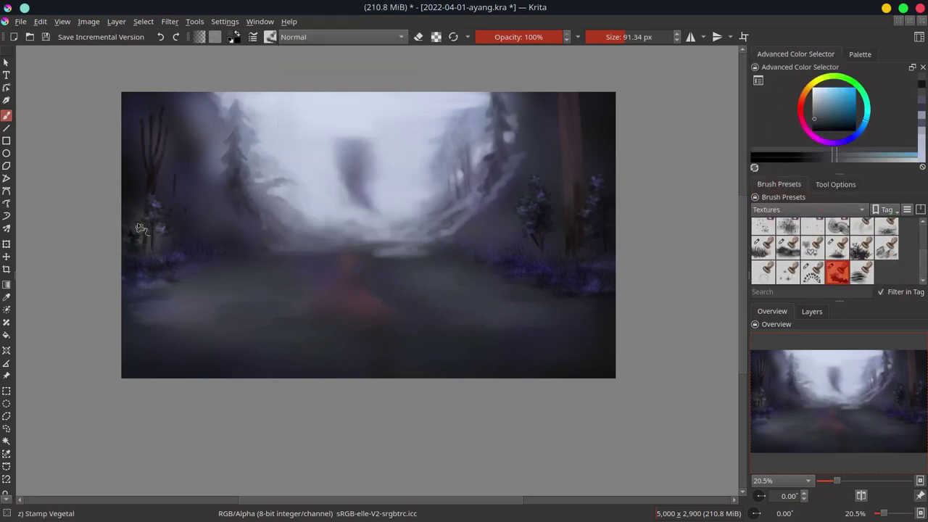
pyautogui.keyDown('ctrl'); pyautogui.click(142, 238); pyautogui.keyUp('ctrl')
pyautogui.keyDown('ctrl'); pyautogui.click(139, 234); pyautogui.keyUp('ctrl')
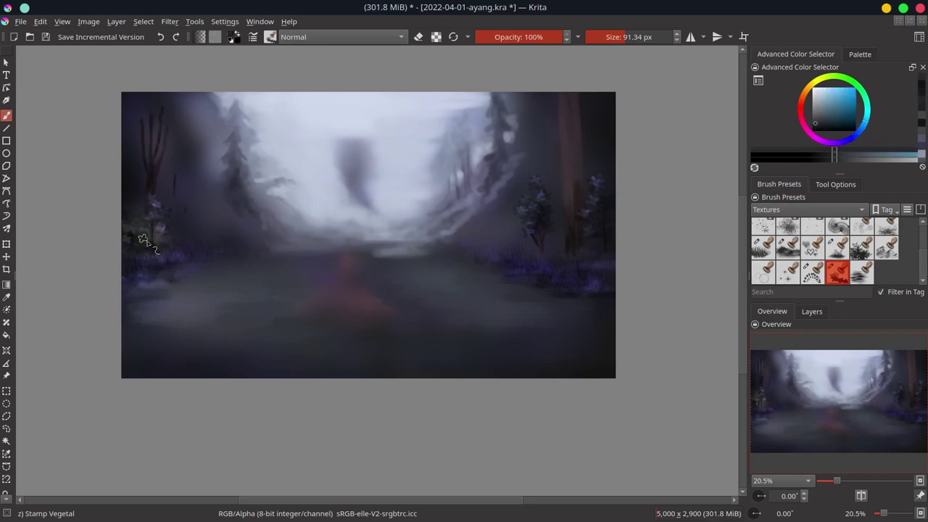
pyautogui.keyDown('ctrl'); pyautogui.click(143, 233); pyautogui.keyUp('ctrl')
# With the Chalk-Grainy brush, sample blues from the left bushes, enlarge it, and save
pyautogui.press('/')
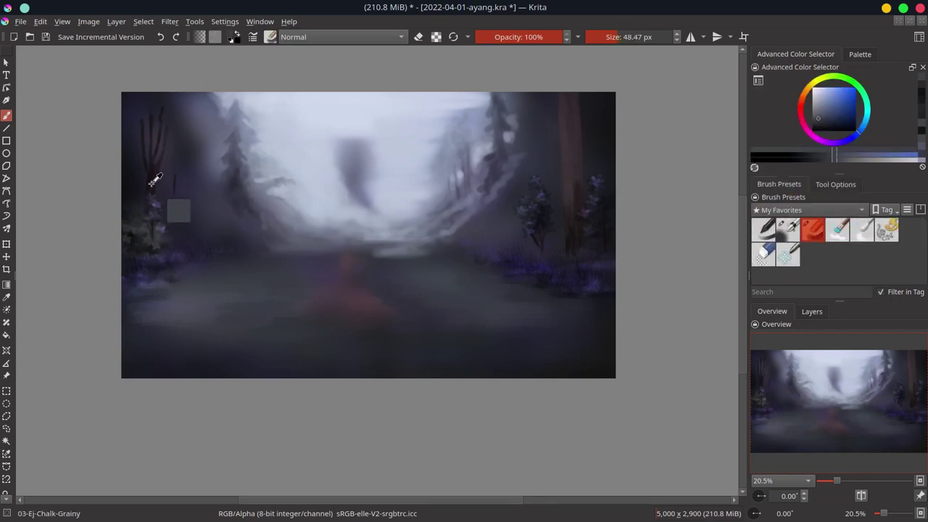
pyautogui.keyDown('ctrl'); pyautogui.click(179, 211); pyautogui.keyUp('ctrl')
pyautogui.keyDown('ctrl'); pyautogui.click(178, 237); pyautogui.keyUp('ctrl')
pyautogui.keyDown('ctrl'); pyautogui.click(133, 214); pyautogui.keyUp('ctrl')
pyautogui.press(']')
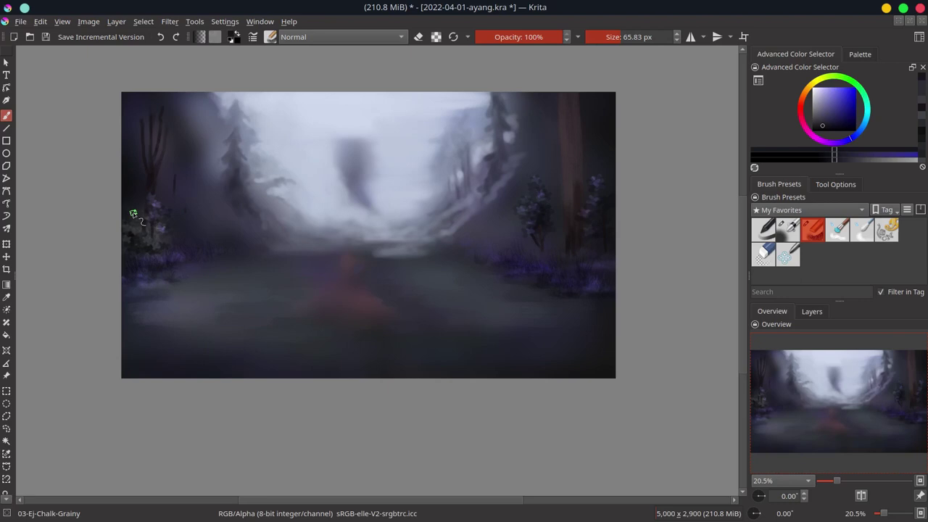
pyautogui.hotkey('ctrl', 's')
# Switch to Stamp Leaves and sample blues near the left trees at a smaller size
pyautogui.press('/')
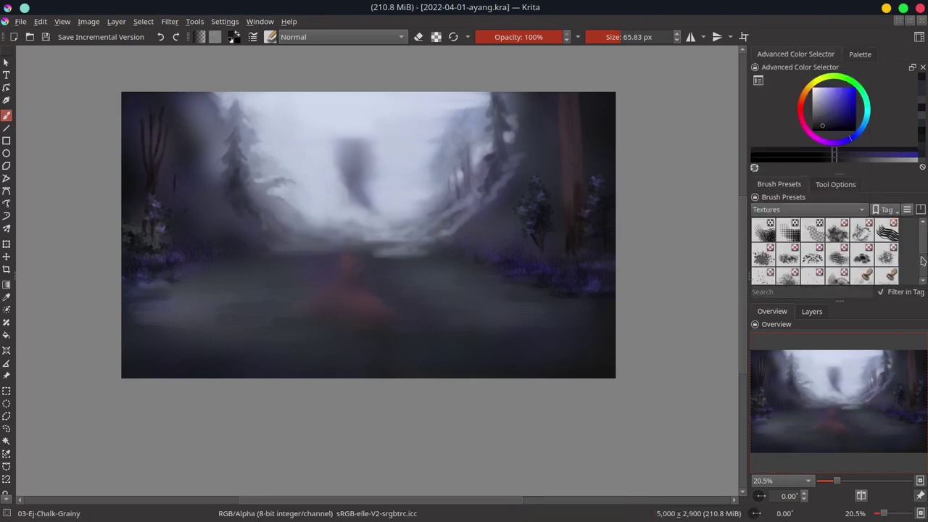
pyautogui.keyDown('ctrl'); pyautogui.click(206, 123); pyautogui.keyUp('ctrl')
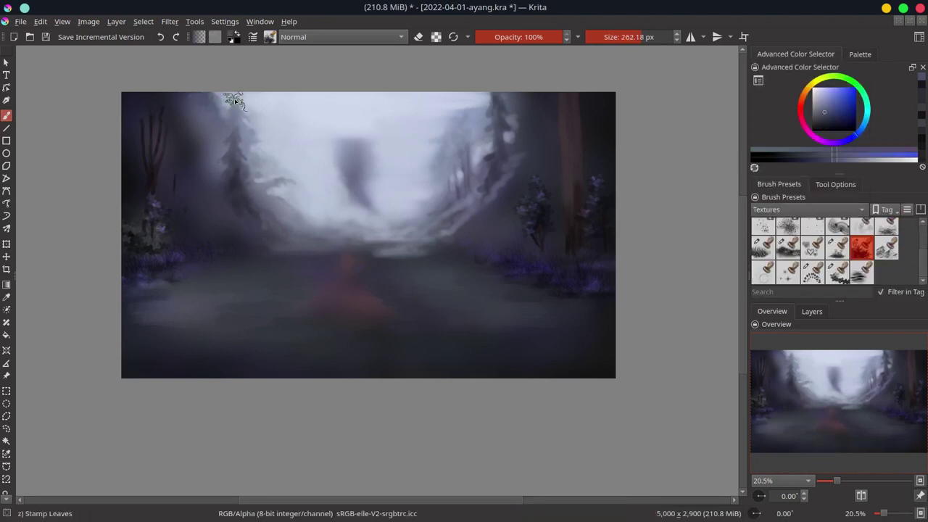
pyautogui.press('[')
pyautogui.keyDown('ctrl'); pyautogui.click(193, 166); pyautogui.keyUp('ctrl')
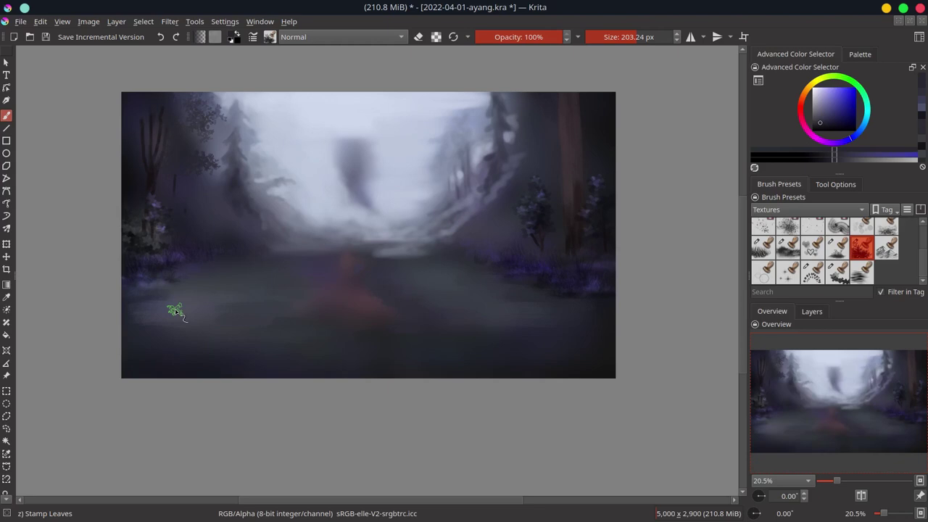
pyautogui.keyDown('ctrl'); pyautogui.click(218, 234); pyautogui.keyUp('ctrl')
pyautogui.press('[')
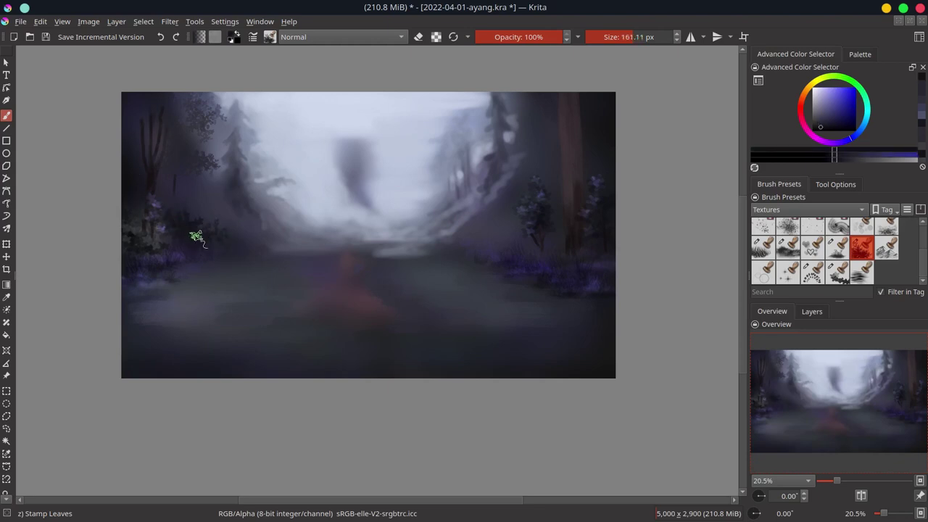
# Sample darker and lighter colours from the left foliage while fine-tuning brush size
pyautogui.keyDown('ctrl'); pyautogui.click(217, 218); pyautogui.keyUp('ctrl')
pyautogui.keyDown('ctrl'); pyautogui.click(210, 196); pyautogui.keyUp('ctrl')
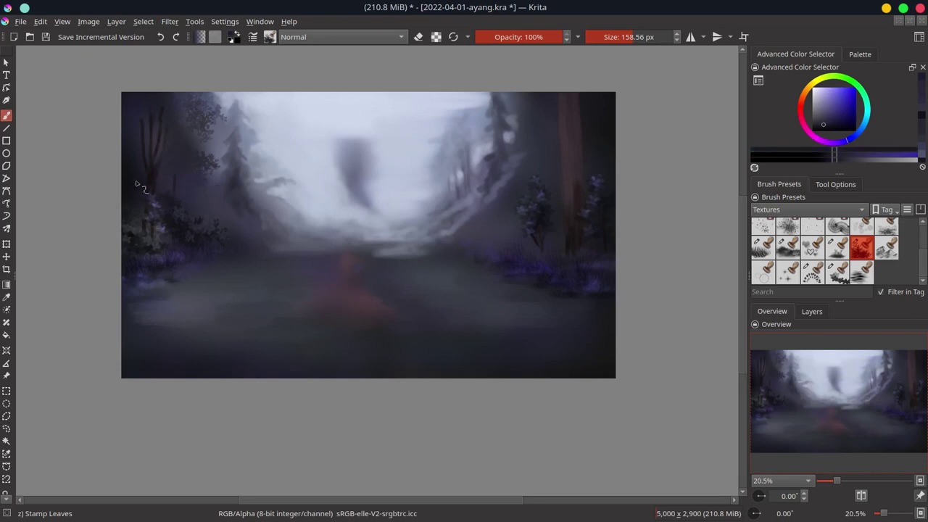
pyautogui.press(']')
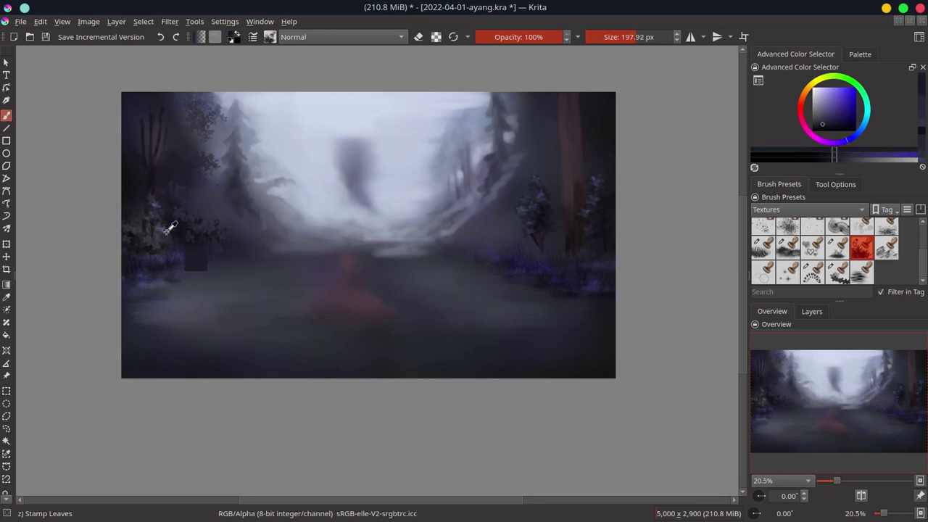
pyautogui.keyDown('ctrl'); pyautogui.click(203, 258); pyautogui.keyUp('ctrl')
pyautogui.press('[')
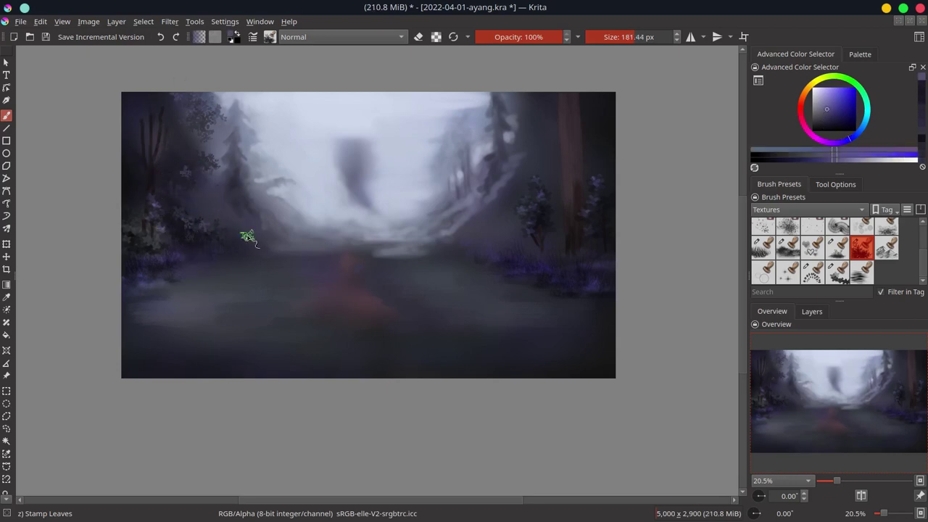
# Sample dark pinkish and blue-purple tones, then return to the soft airbrush with blue-purple paint
pyautogui.press('/')
pyautogui.keyDown('ctrl'); pyautogui.click(183, 216); pyautogui.keyUp('ctrl')
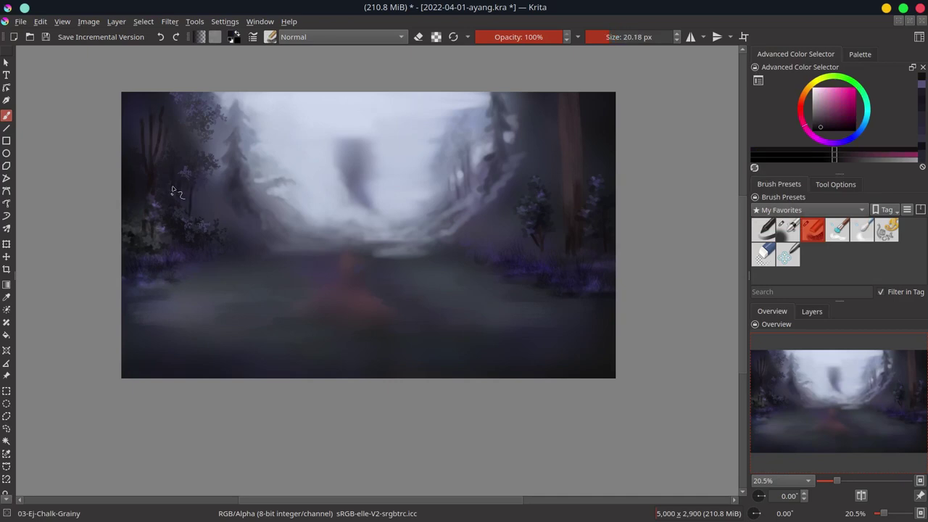
pyautogui.press(']')
pyautogui.press(']')
pyautogui.keyDown('ctrl'); pyautogui.click(161, 181); pyautogui.keyUp('ctrl')
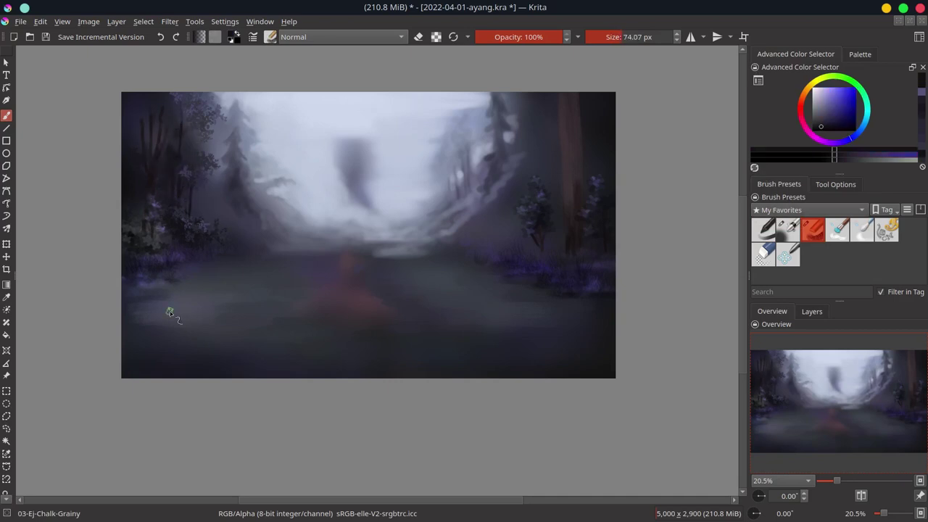
pyautogui.press('/')
pyautogui.keyDown('ctrl'); pyautogui.click(220, 194); pyautogui.keyUp('ctrl')
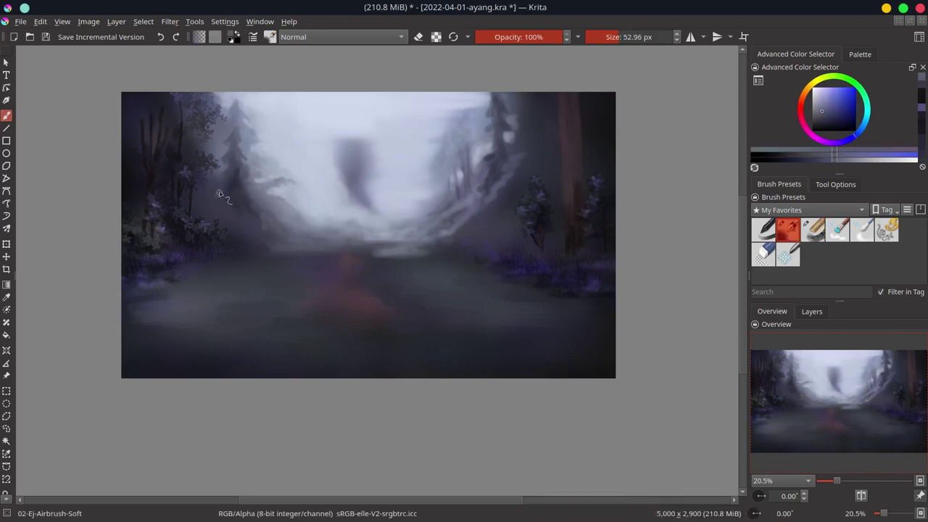
pyautogui.keyDown('ctrl'); pyautogui.click(215, 208); pyautogui.keyUp('ctrl')
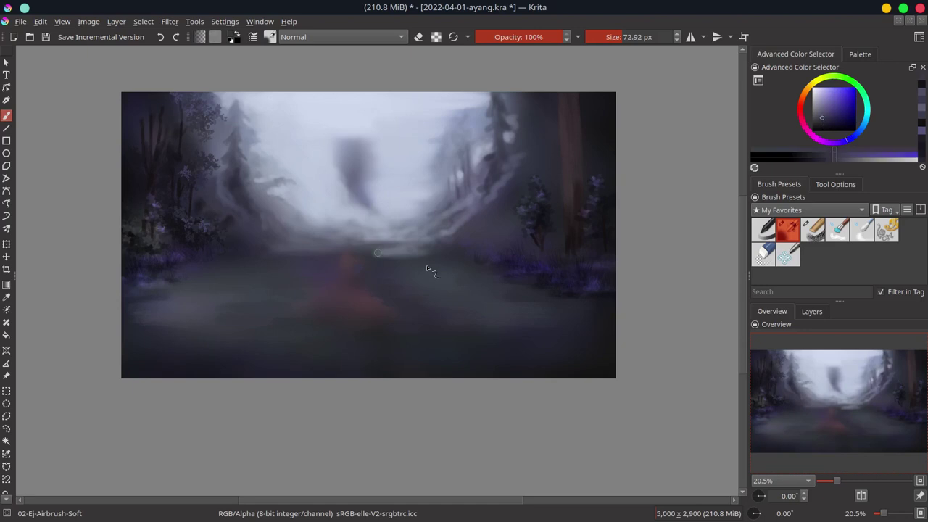
# Select the Stamp Stylised Tree brush in Normal blending with a lighter fog colour
pyautogui.click(809, 209)
pyautogui.click(771, 193)
pyautogui.click(813, 271)
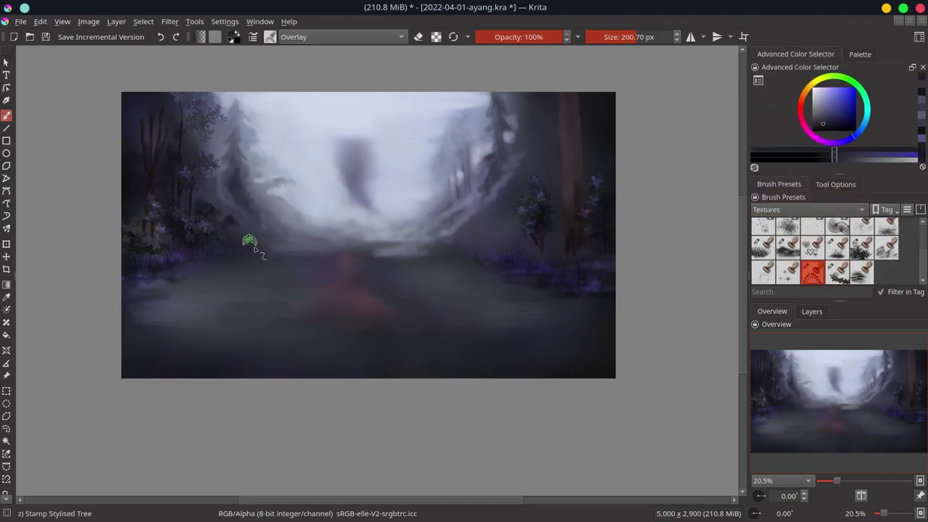
pyautogui.hotkey('alt', 'shift', 'n')
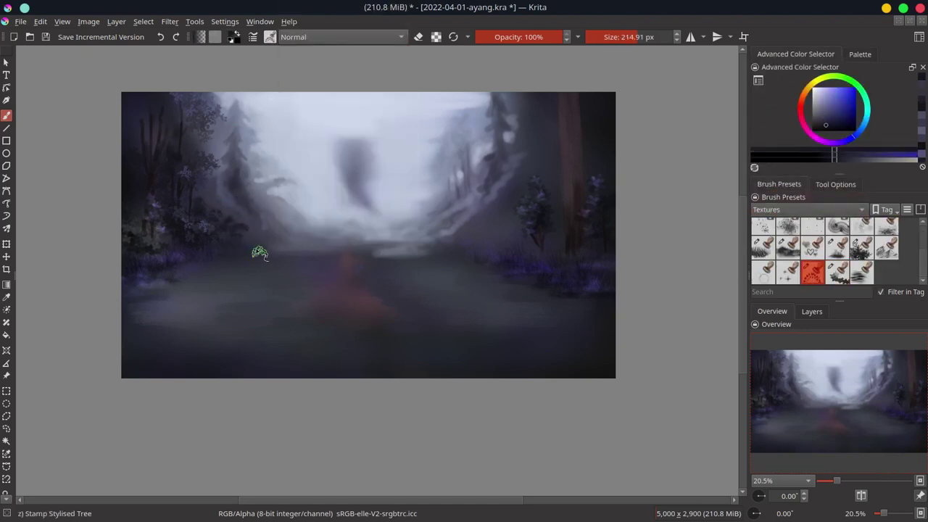
pyautogui.keyDown('ctrl'); pyautogui.click(286, 337); pyautogui.keyUp('ctrl')
# Return to the soft airbrush, shrink it, and sample lighter misty colours from the canvas
pyautogui.click(808, 210)
pyautogui.click(771, 226)
pyautogui.click(789, 229)
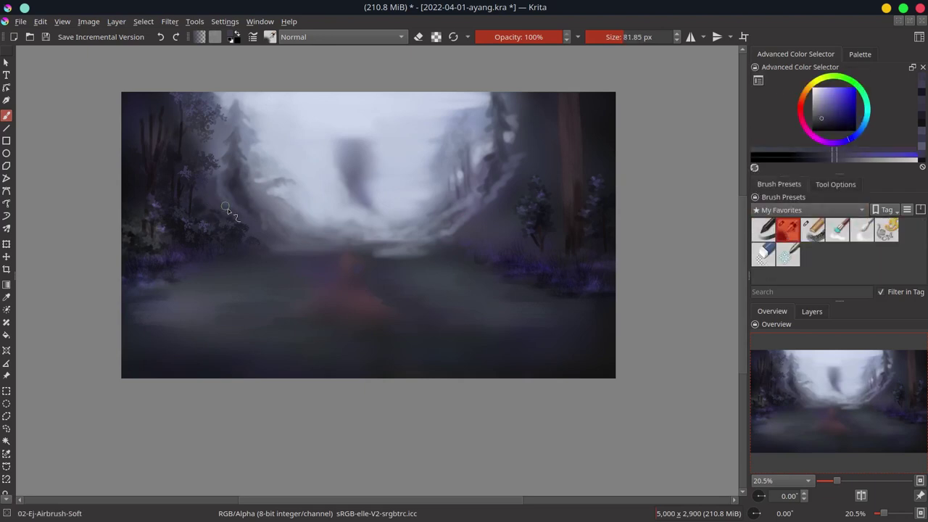
pyautogui.keyDown('ctrl'); pyautogui.click(176, 239); pyautogui.keyUp('ctrl')
pyautogui.press('[')
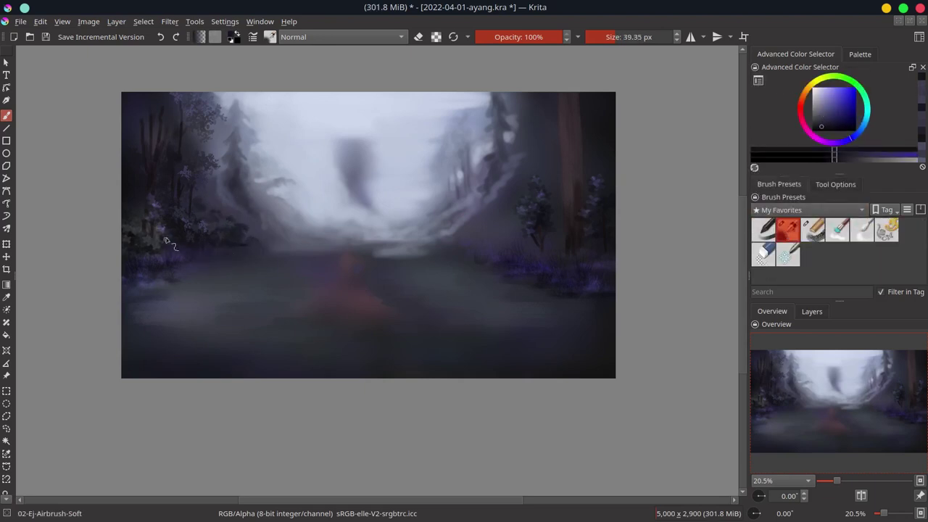
pyautogui.keyDown('ctrl'); pyautogui.click(257, 217); pyautogui.keyUp('ctrl')
pyautogui.press(']')
pyautogui.keyDown('ctrl'); pyautogui.click(208, 189); pyautogui.keyUp('ctrl')
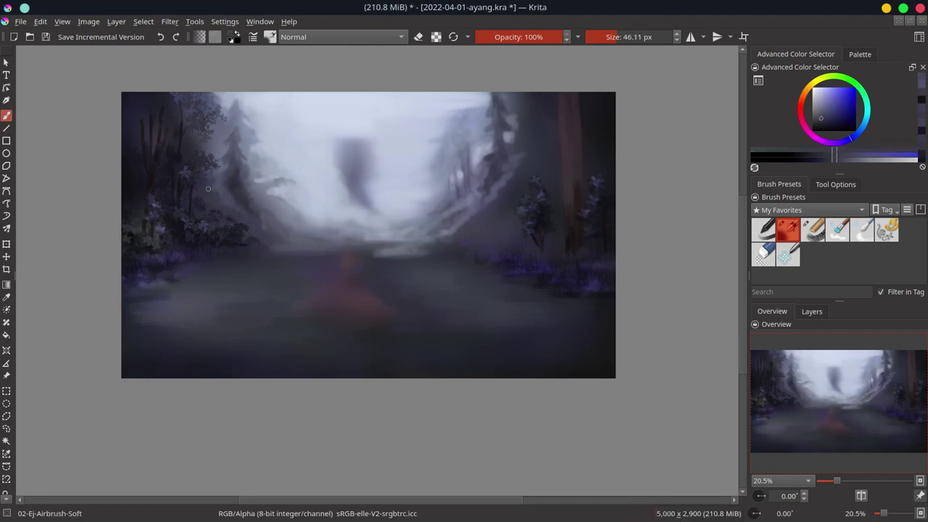
# Select the Stamp Stylised Tree brush at a smaller size
pyautogui.click(809, 210)
pyautogui.click(784, 193)
pyautogui.click(813, 272)
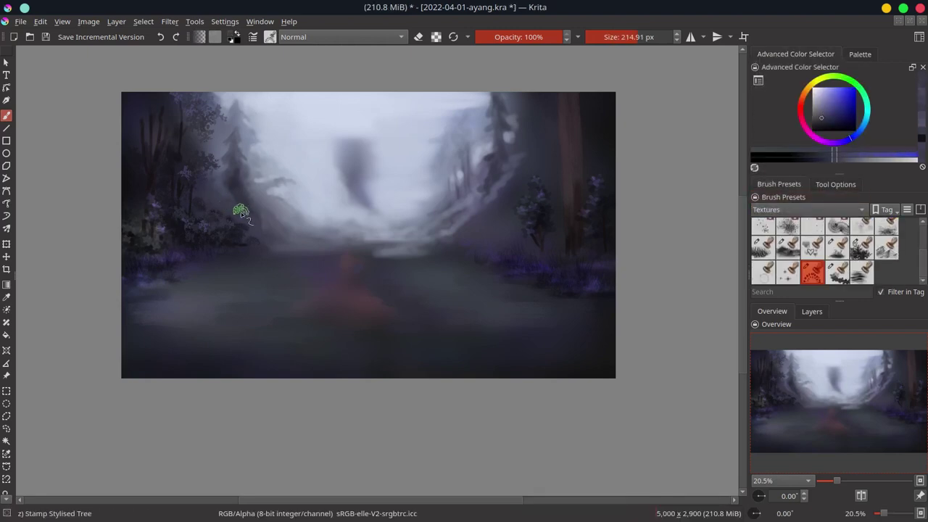
pyautogui.press('[')
# Switch back to an enlarged soft airbrush loaded with light blue-grey from the fog
pyautogui.click(809, 210)
pyautogui.click(820, 225)
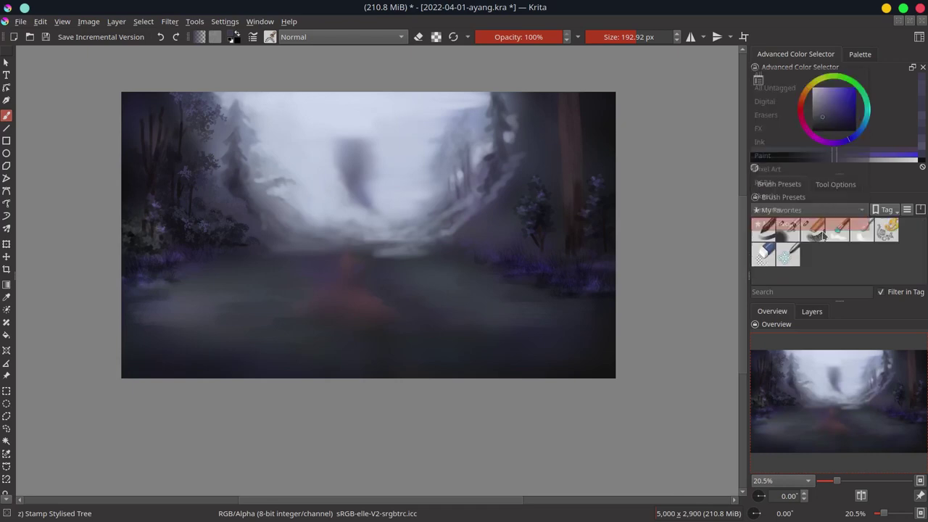
pyautogui.click(788, 230)
pyautogui.keyDown('ctrl'); pyautogui.click(229, 190); pyautogui.keyUp('ctrl')
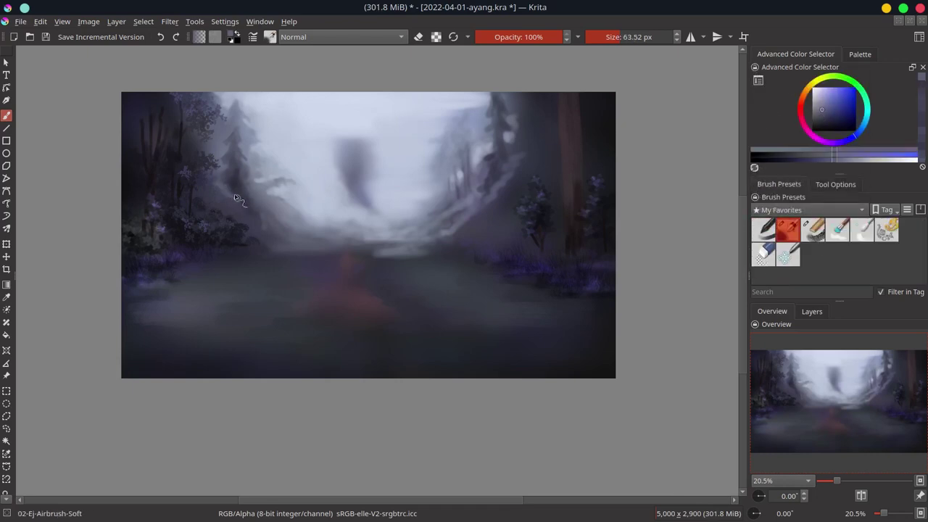
pyautogui.press(']')
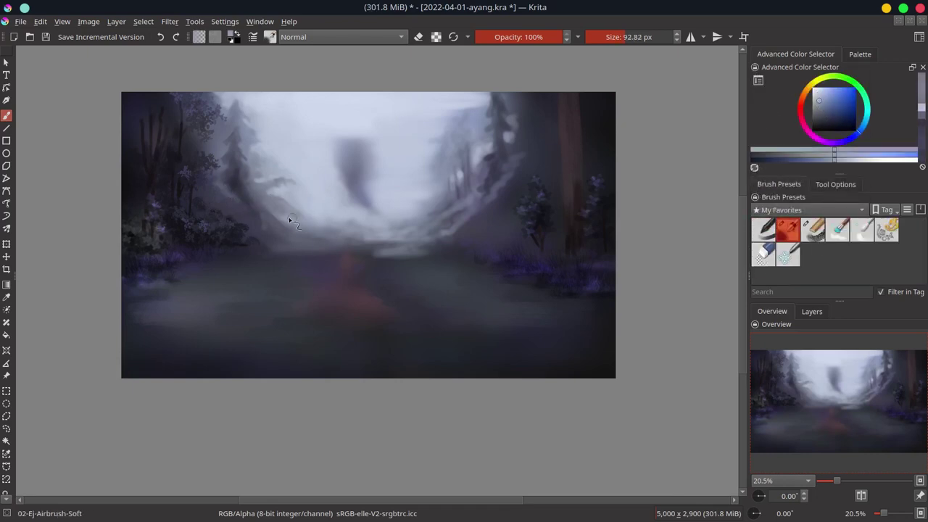
pyautogui.keyDown('ctrl'); pyautogui.click(327, 171); pyautogui.keyUp('ctrl')
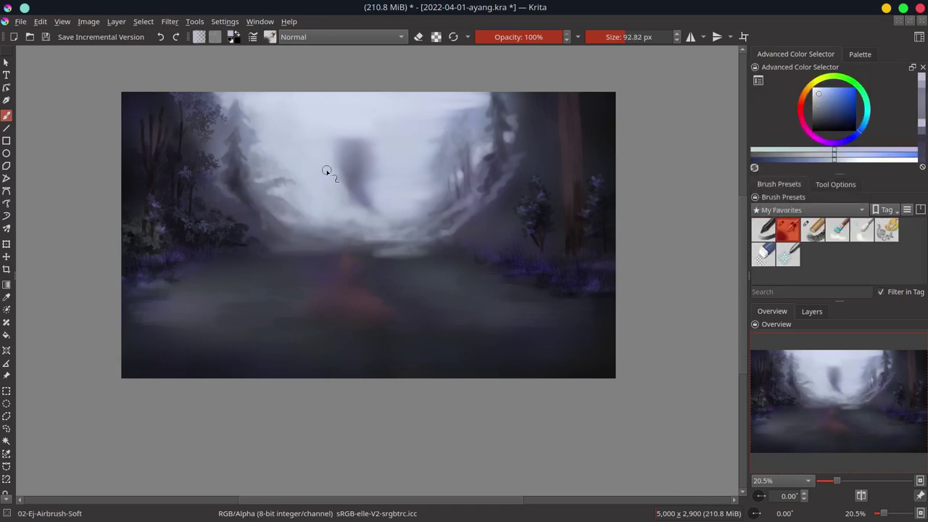
# Haze the left trees with darker and lighter blue-greys, then save the painting
pyautogui.press('[')
pyautogui.keyDown('ctrl'); pyautogui.click(245, 130); pyautogui.keyUp('ctrl')
pyautogui.press('[')
pyautogui.press(']')
pyautogui.press(']')
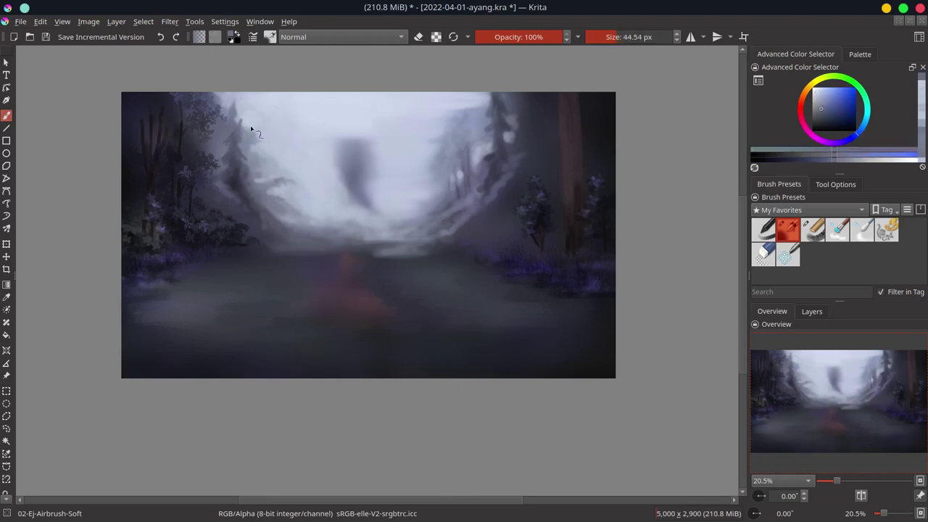
pyautogui.keyDown('ctrl'); pyautogui.click(221, 99); pyautogui.keyUp('ctrl')
pyautogui.hotkey('ctrl', 's')
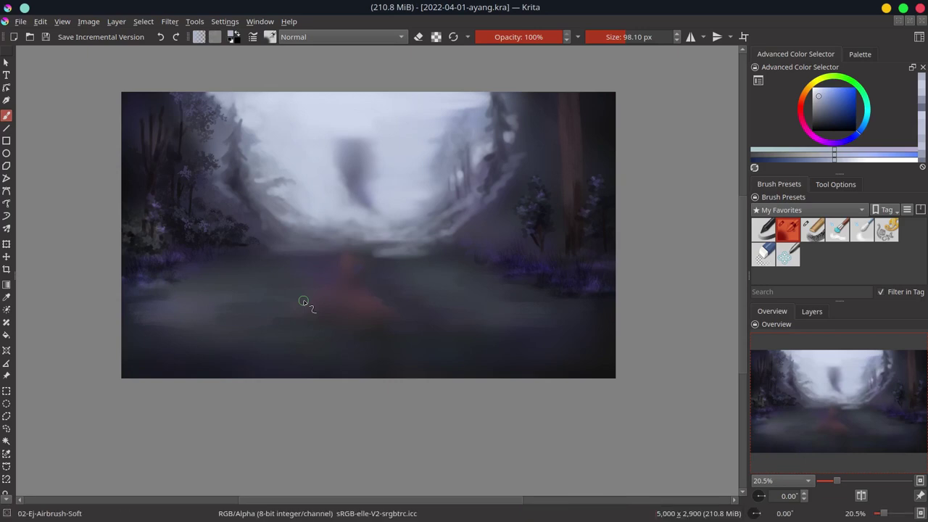
# Stamp dark leaves and a lighter pine tree over the upper-left trees, then save
pyautogui.click(809, 209)
pyautogui.click(783, 196)
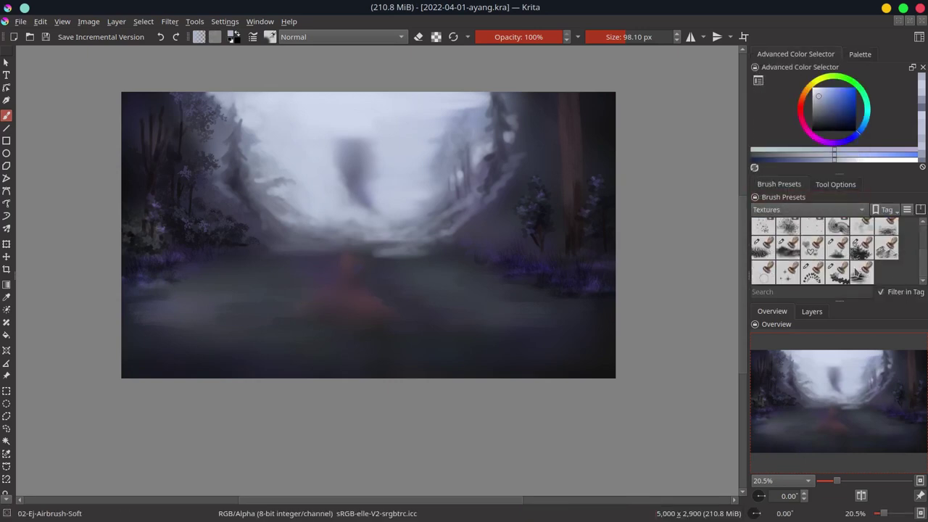
pyautogui.click(861, 245)
pyautogui.keyDown('ctrl'); pyautogui.click(187, 222); pyautogui.keyUp('ctrl')
pyautogui.moveTo(140, 110)
pyautogui.mouseDown()
pyautogui.moveTo(181, 108)
pyautogui.moveTo(172, 141)
pyautogui.moveTo(202, 119)
pyautogui.mouseUp()
pyautogui.keyDown('ctrl'); pyautogui.click(182, 128); pyautogui.keyUp('ctrl')
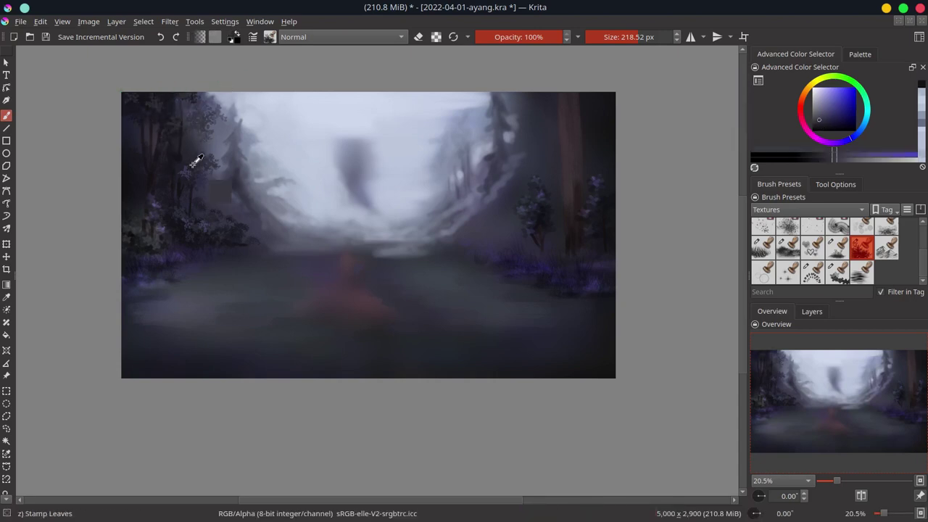
pyautogui.moveTo(196, 159); pyautogui.dragTo(176, 176)
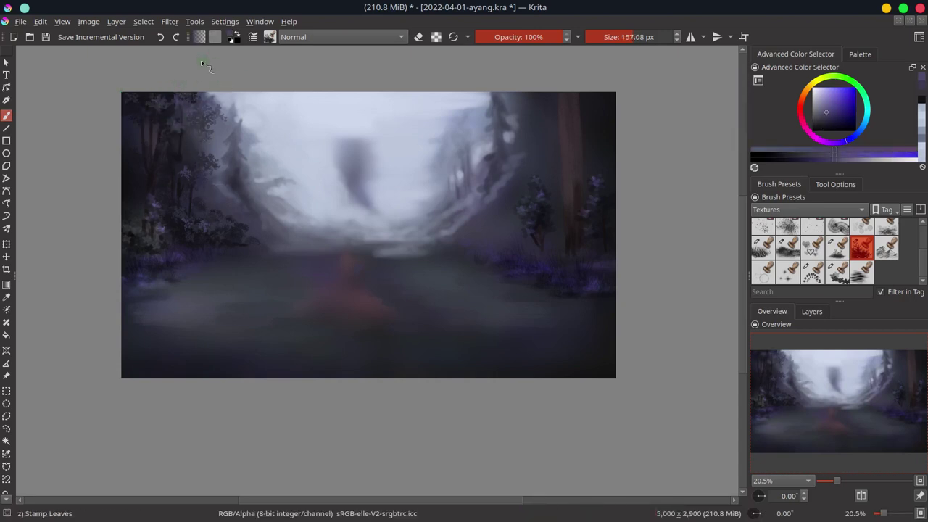
pyautogui.hotkey('ctrl', 's')
# Brighten the fog near the upper-right trees with light blue soft airbrush, then pick dark purple
pyautogui.press('/')
pyautogui.keyDown('ctrl'); pyautogui.click(448, 110); pyautogui.keyUp('ctrl')
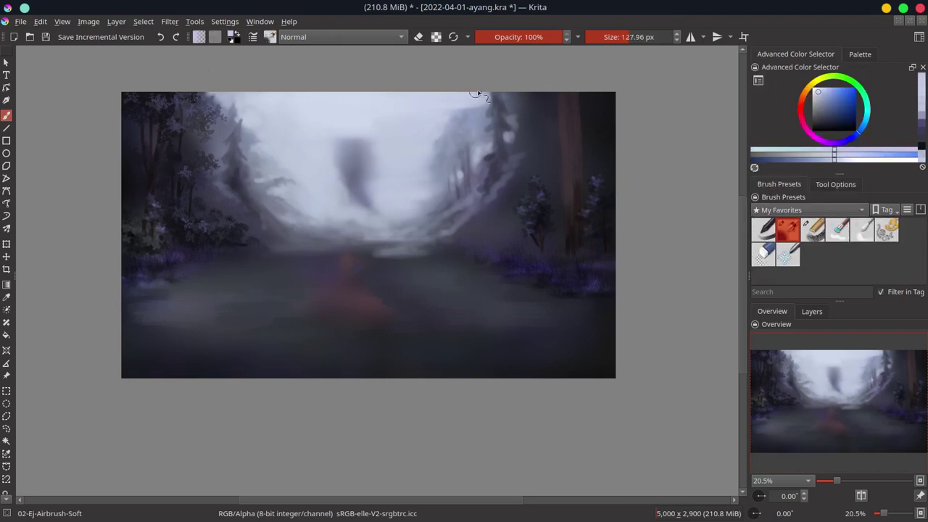
pyautogui.click(475, 103)
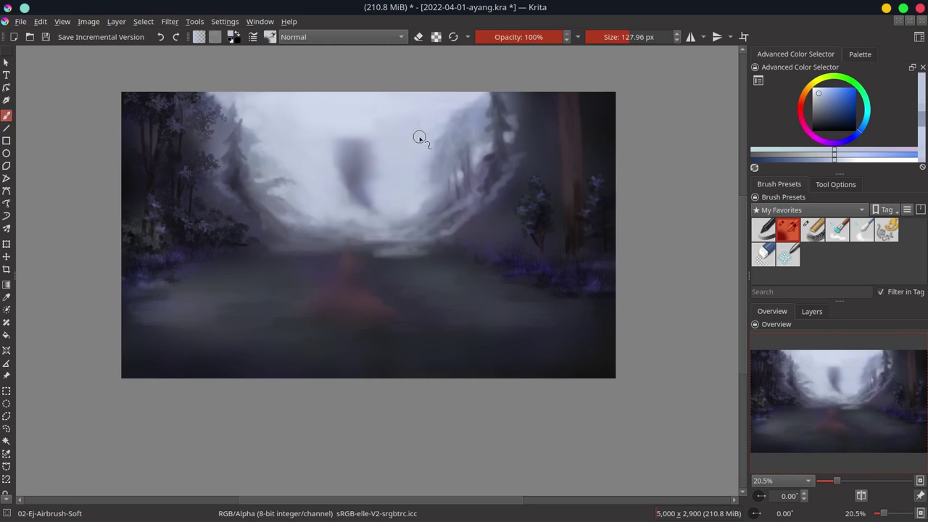
pyautogui.keyDown('ctrl'); pyautogui.click(175, 242); pyautogui.keyUp('ctrl')
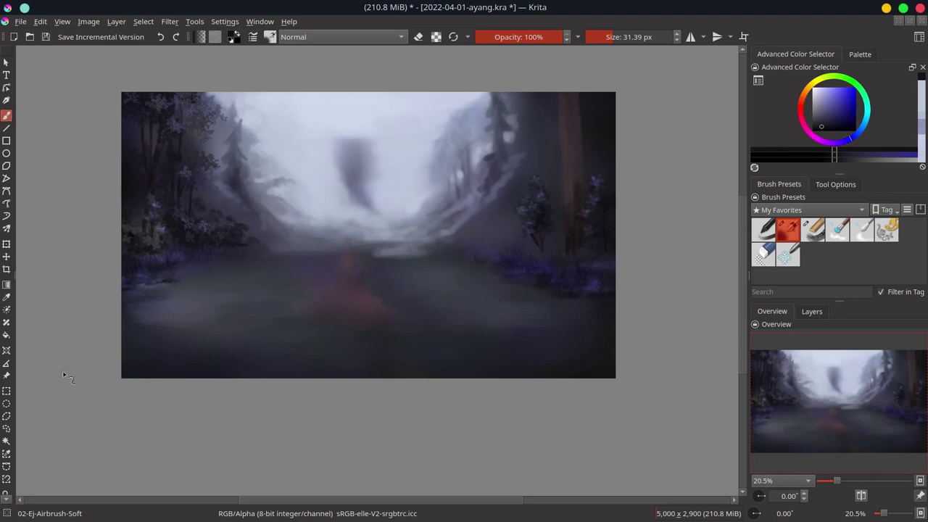
# Stamp stylised trees in blue-grey on the right woods using Color Dodge at 68%
pyautogui.keyDown('ctrl'); pyautogui.click(563, 152); pyautogui.keyUp('ctrl')
pyautogui.scroll(-8, 814, 210)
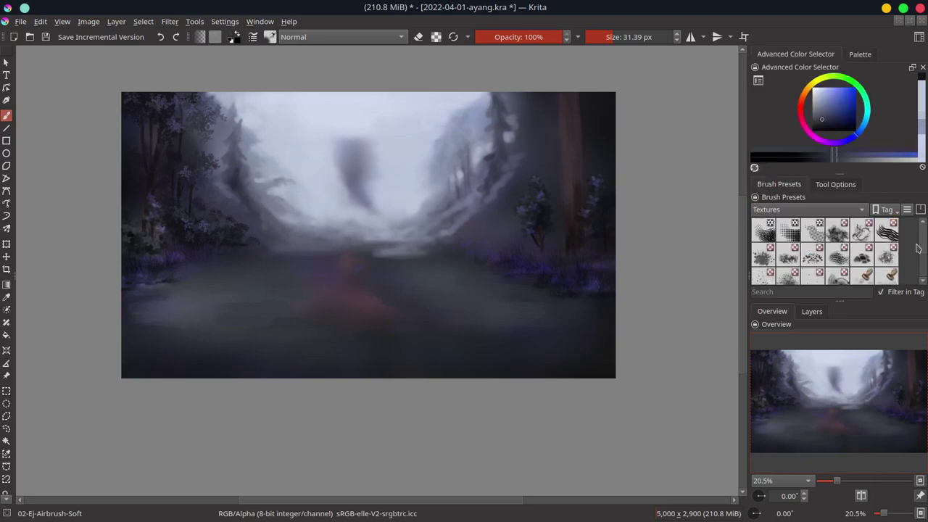
pyautogui.click(812, 273)
pyautogui.keyDown('ctrl'); pyautogui.click(481, 196); pyautogui.keyUp('ctrl')
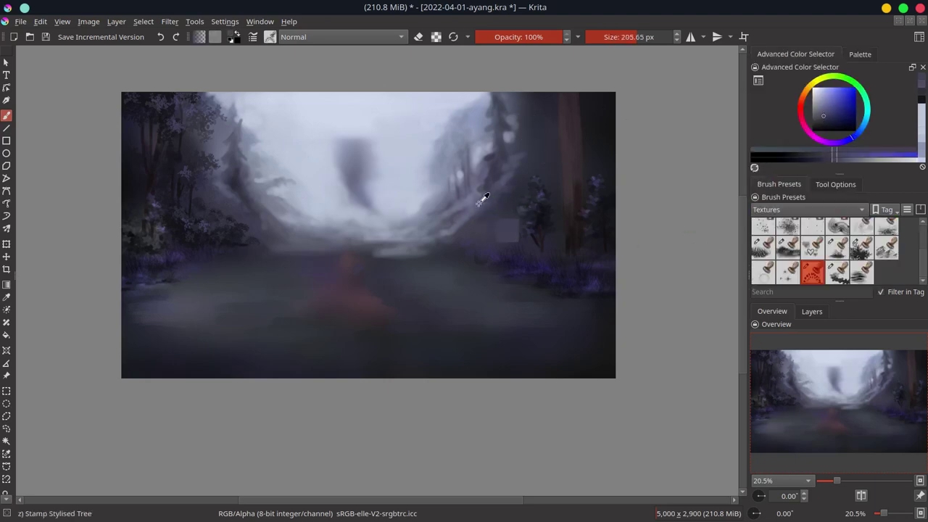
pyautogui.keyDown('ctrl'); pyautogui.click(551, 258); pyautogui.keyUp('ctrl')
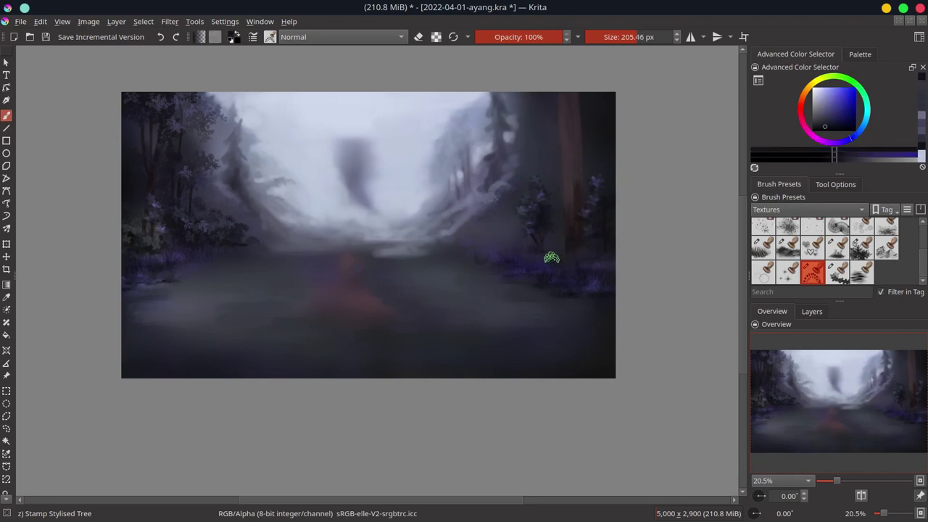
pyautogui.hotkey('alt', 'shift', 'd')
pyautogui.keyDown('ctrl'); pyautogui.click(569, 267); pyautogui.keyUp('ctrl')
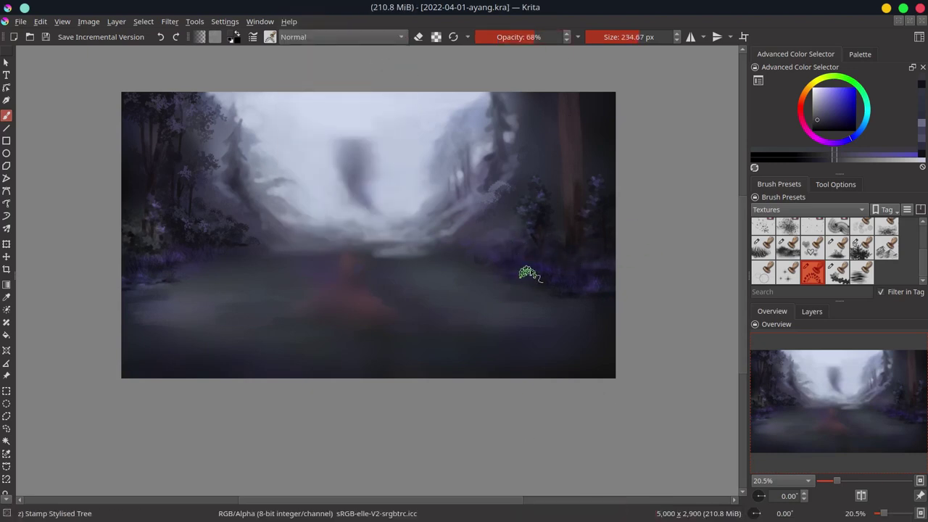
# Add Stamp Vegetal foliage at 32% opacity with colours sampled from the right trees
pyautogui.press('/')
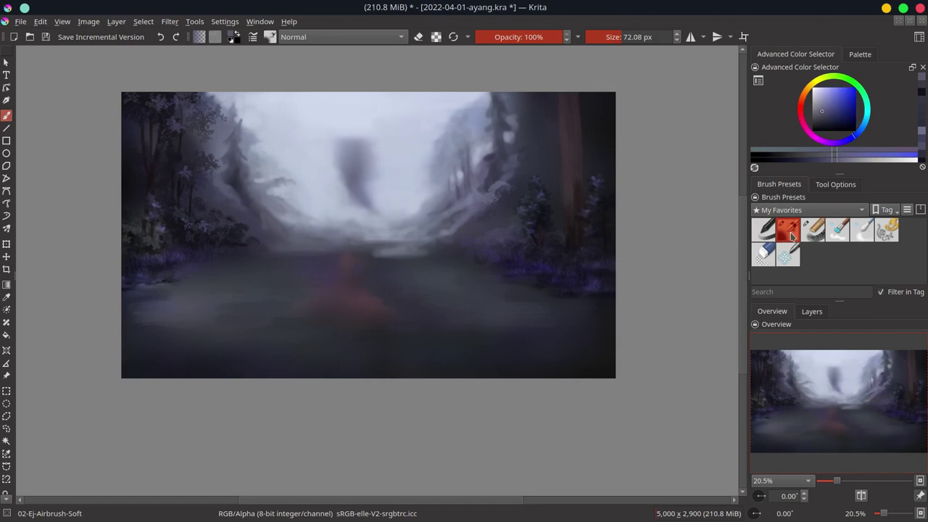
pyautogui.press('/')
pyautogui.press('.')
pyautogui.keyDown('ctrl'); pyautogui.click(565, 204); pyautogui.keyUp('ctrl')
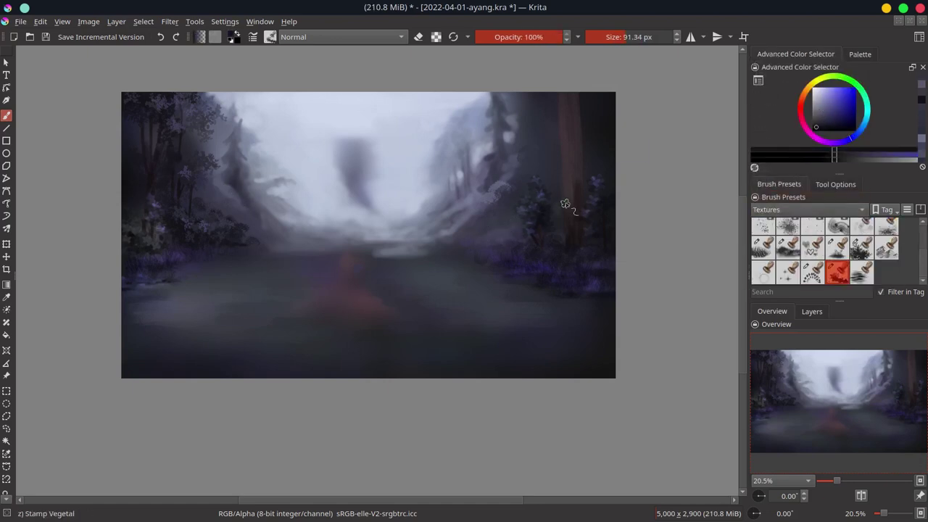
pyautogui.keyDown('ctrl'); pyautogui.click(559, 228); pyautogui.keyUp('ctrl')
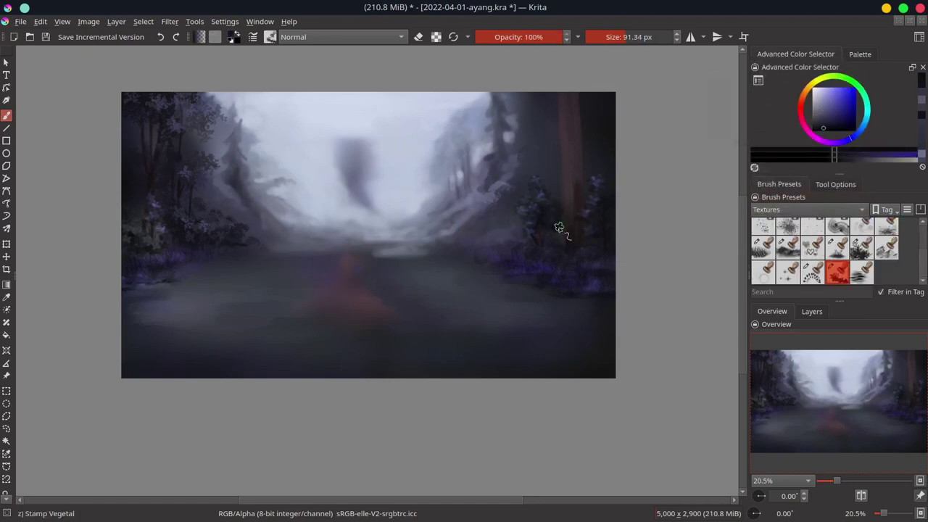
pyautogui.click(501, 37)
pyautogui.keyDown('ctrl'); pyautogui.click(548, 252); pyautogui.keyUp('ctrl')
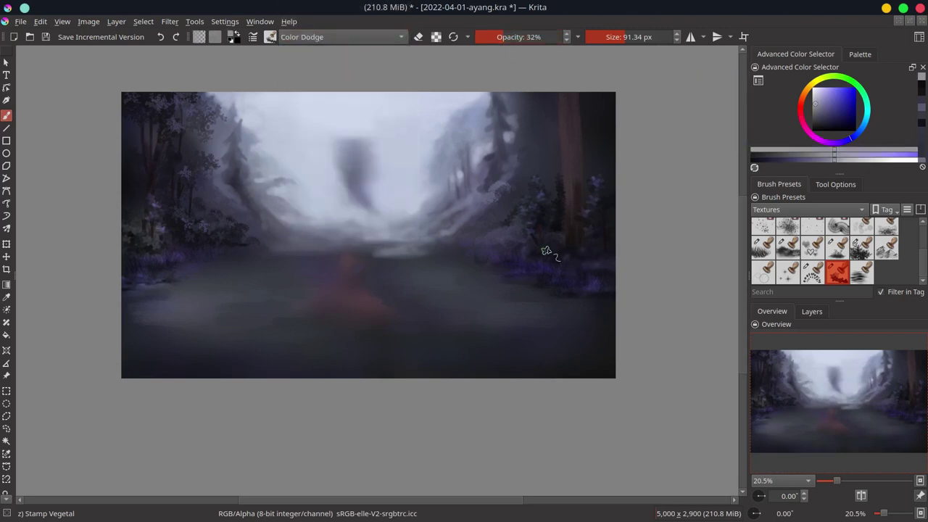
# Return to the chalk brush with a misty blue colour and save the painting
pyautogui.press('/')
pyautogui.keyDown('ctrl'); pyautogui.click(570, 193); pyautogui.keyUp('ctrl')
pyautogui.keyDown('ctrl'); pyautogui.click(566, 198); pyautogui.keyUp('ctrl')
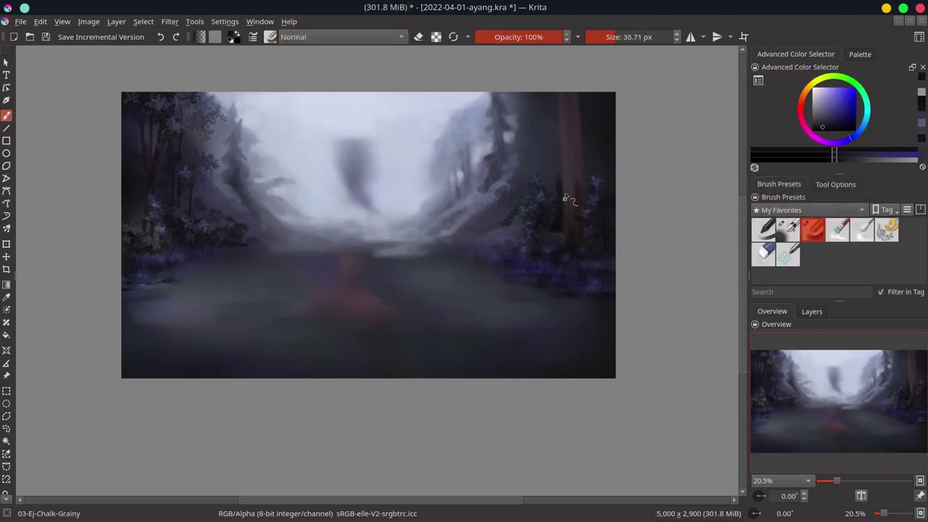
pyautogui.keyDown('ctrl'); pyautogui.click(613, 188); pyautogui.keyUp('ctrl')
pyautogui.keyDown('ctrl'); pyautogui.click(522, 164); pyautogui.keyUp('ctrl')
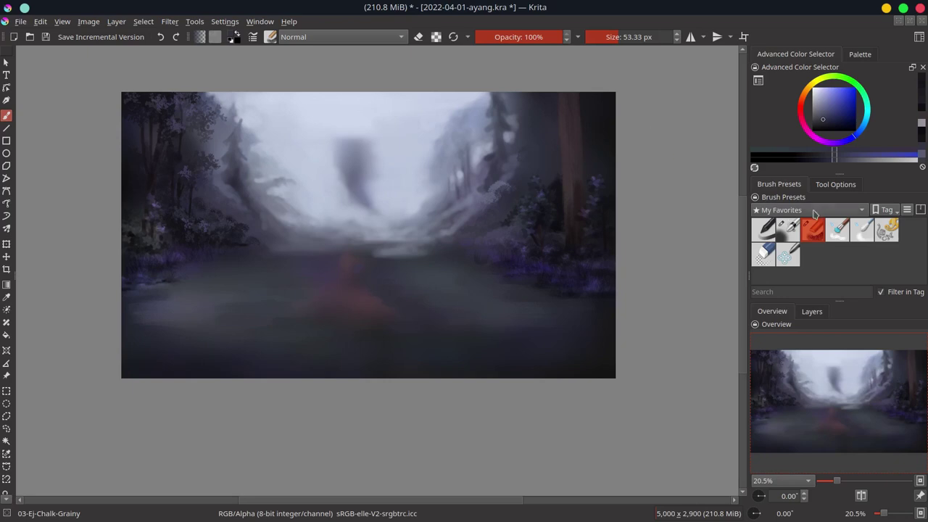
pyautogui.hotkey('ctrl', 's')
# Paint a dark red stroke among the right trees and pale misty airbrush strokes beside them
pyautogui.keyDown('ctrl'); pyautogui.click(570, 187); pyautogui.keyUp('ctrl')
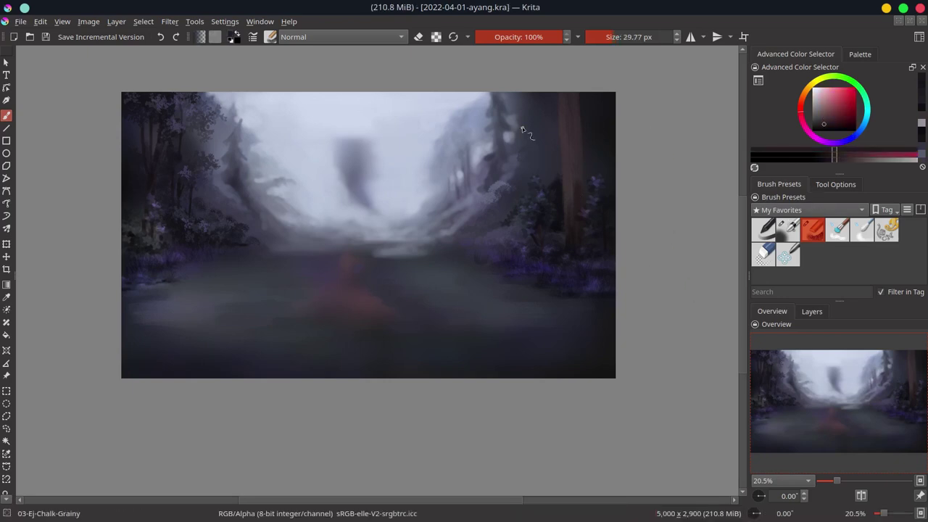
pyautogui.moveTo(521, 129)
pyautogui.mouseDown()
pyautogui.moveTo(529, 173)
pyautogui.moveTo(519, 118)
pyautogui.mouseUp()
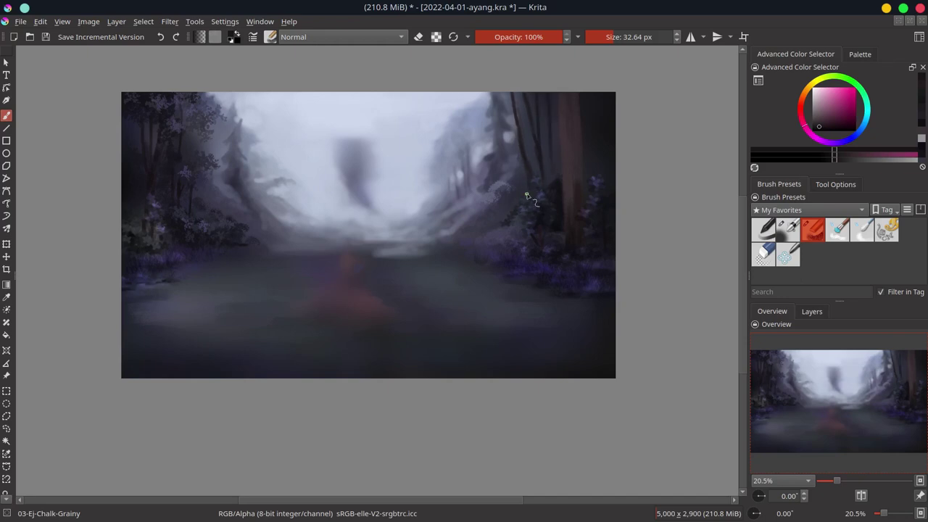
pyautogui.press('/')
pyautogui.keyDown('ctrl'); pyautogui.click(549, 109); pyautogui.keyUp('ctrl')
pyautogui.moveTo(535, 103); pyautogui.dragTo(528, 143)
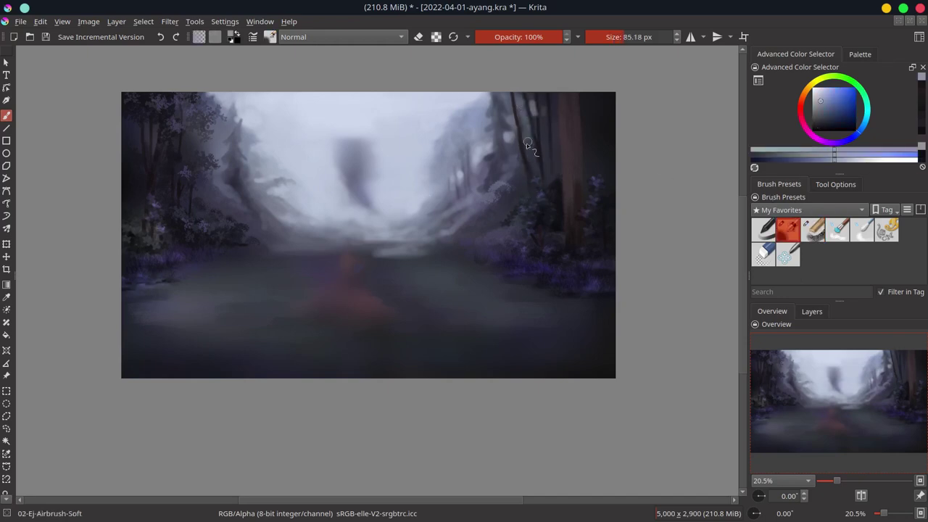
pyautogui.keyDown('ctrl'); pyautogui.click(491, 150); pyautogui.keyUp('ctrl')
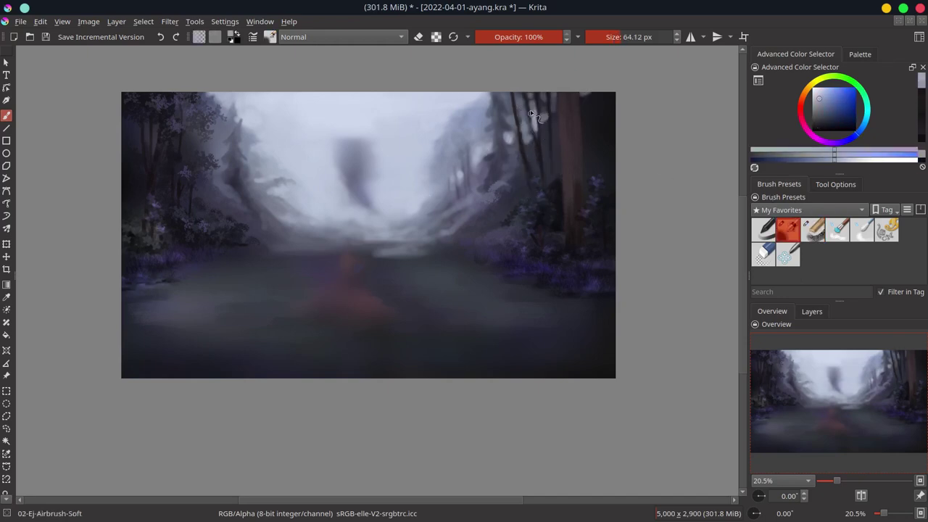
pyautogui.keyDown('ctrl'); pyautogui.click(530, 113); pyautogui.keyUp('ctrl')
pyautogui.press('[')
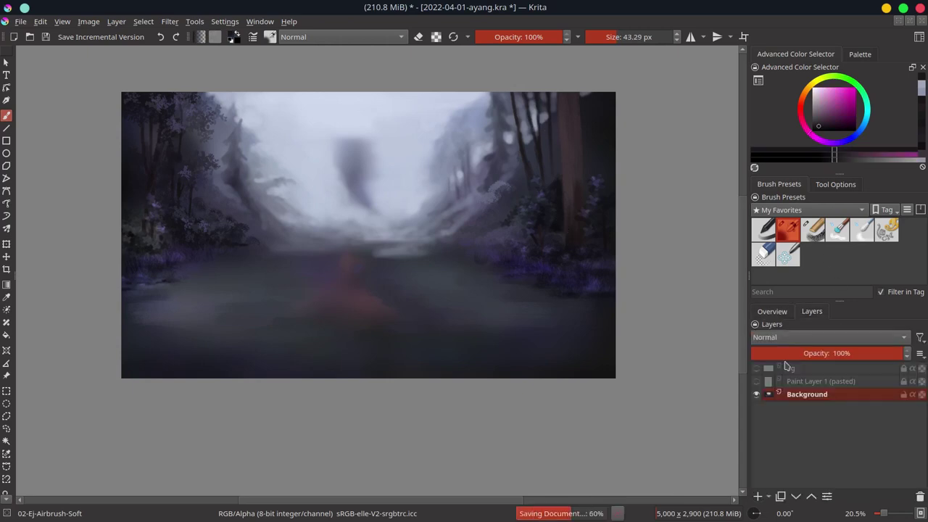
# Stamp dark blue leaves along the top-right tree edge with Stamp Leaves
pyautogui.click(809, 209)
pyautogui.click(810, 199)
pyautogui.click(862, 247)
pyautogui.keyDown('ctrl'); pyautogui.click(531, 104); pyautogui.keyUp('ctrl')
pyautogui.keyDown('ctrl'); pyautogui.click(531, 104); pyautogui.keyUp('ctrl')
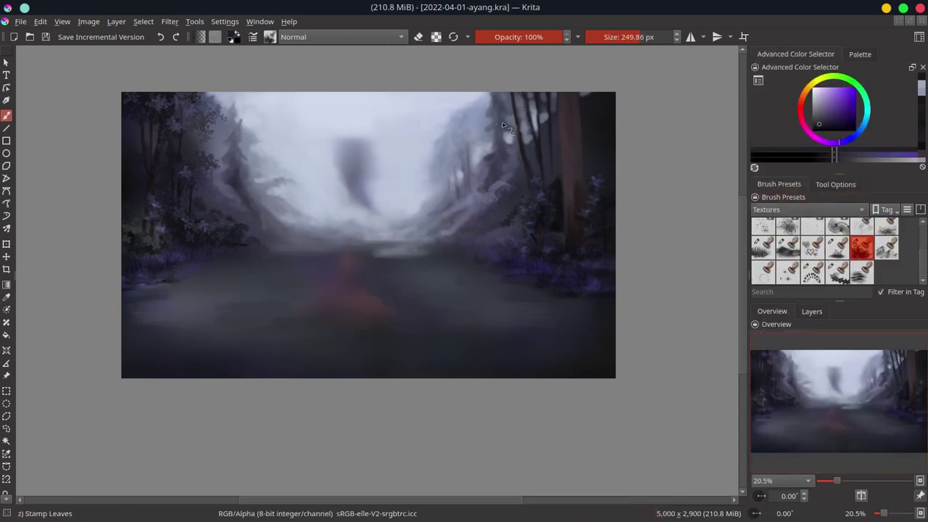
pyautogui.moveTo(498, 123); pyautogui.dragTo(513, 95)
pyautogui.keyDown('ctrl'); pyautogui.click(580, 120); pyautogui.keyUp('ctrl')
pyautogui.press(']')
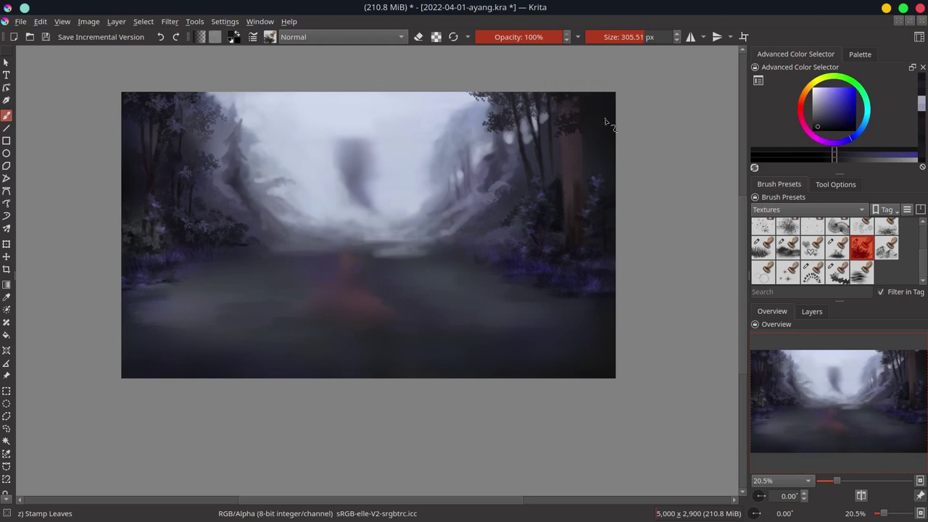
pyautogui.keyDown('ctrl'); pyautogui.click(607, 108); pyautogui.keyUp('ctrl')
pyautogui.keyDown('ctrl'); pyautogui.click(599, 108); pyautogui.keyUp('ctrl')
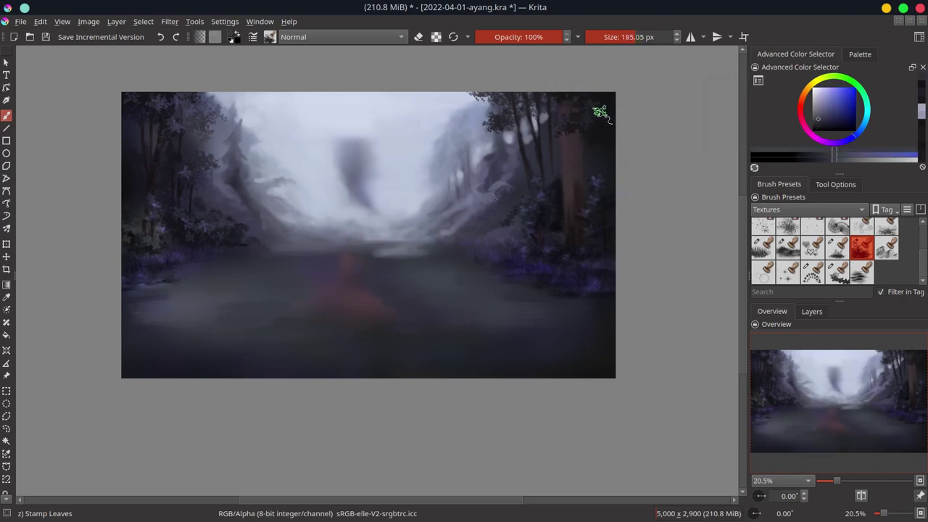
pyautogui.press('[')
pyautogui.keyDown('ctrl'); pyautogui.click(210, 99); pyautogui.keyUp('ctrl')
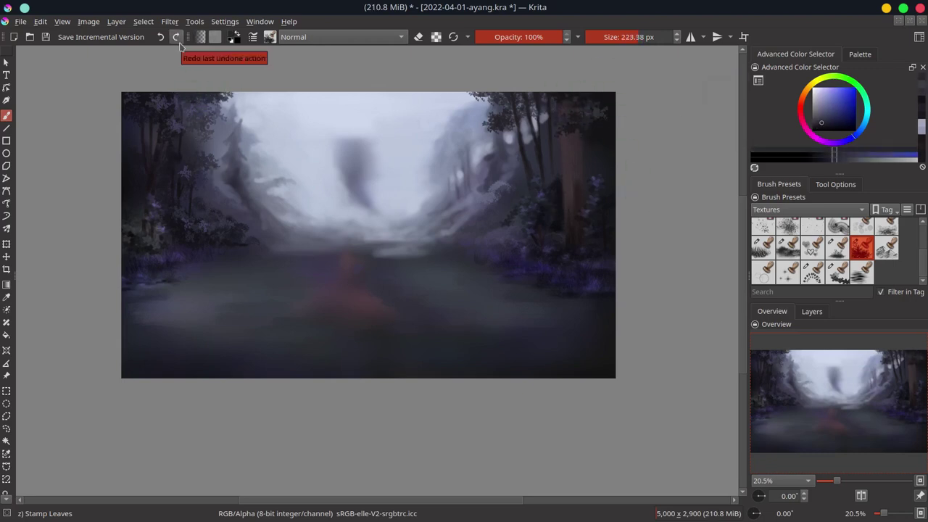
# Sample progressively darker foliage colours for the Stamp Stylised Tree and chalk brushes
pyautogui.press('/')
pyautogui.keyDown('ctrl'); pyautogui.click(514, 182); pyautogui.keyUp('ctrl')
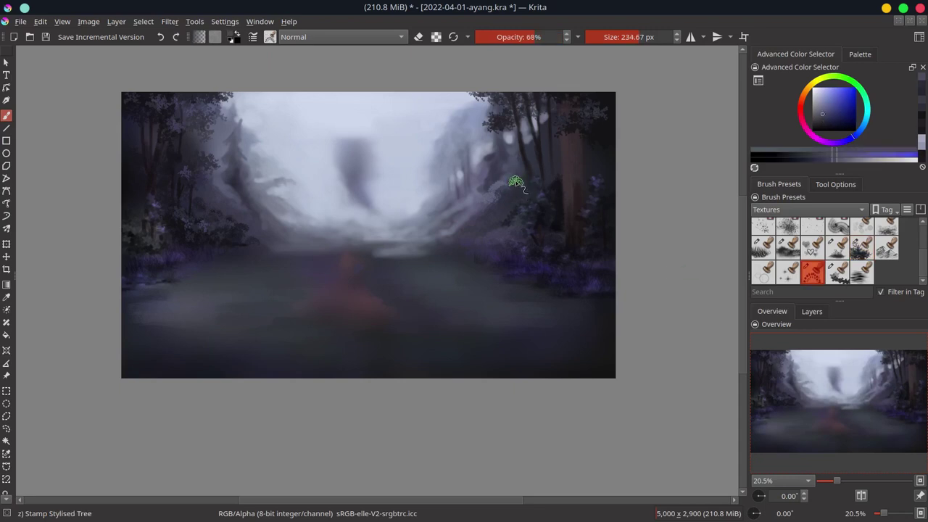
pyautogui.keyDown('ctrl'); pyautogui.click(485, 208); pyautogui.keyUp('ctrl')
pyautogui.keyDown('ctrl'); pyautogui.click(543, 210); pyautogui.keyUp('ctrl')
pyautogui.keyDown('ctrl'); pyautogui.click(526, 195); pyautogui.keyUp('ctrl')
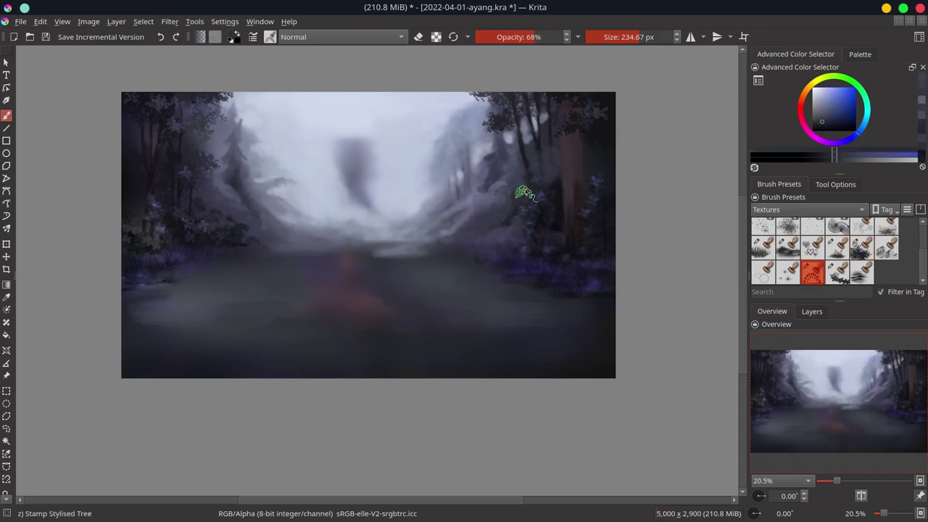
pyautogui.press('/')
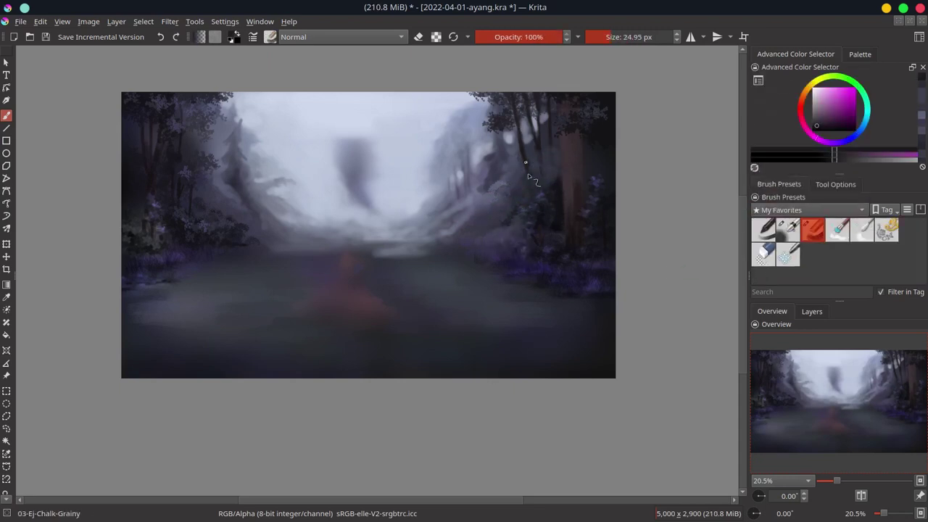
pyautogui.keyDown('ctrl'); pyautogui.click(567, 174); pyautogui.keyUp('ctrl')
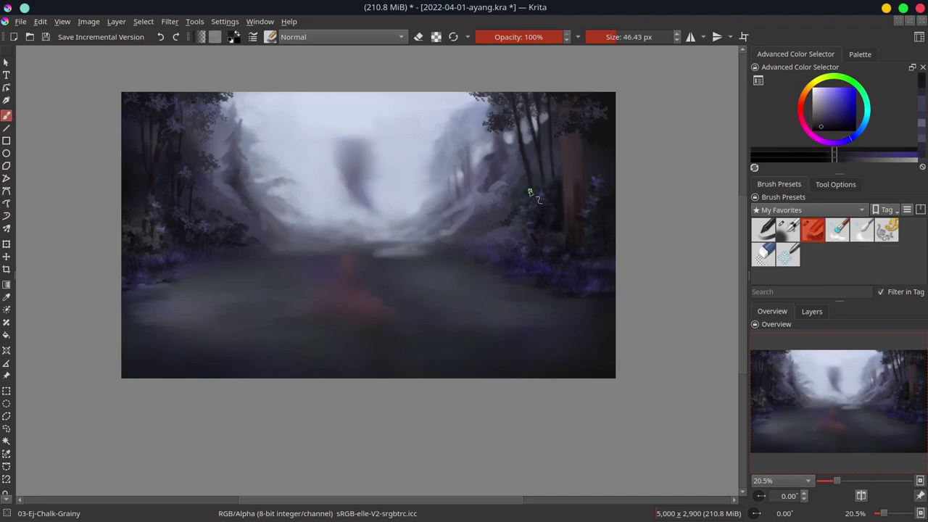
# Soften the upper-right pines with broad light lavender soft-airbrush fog
pyautogui.press(',')
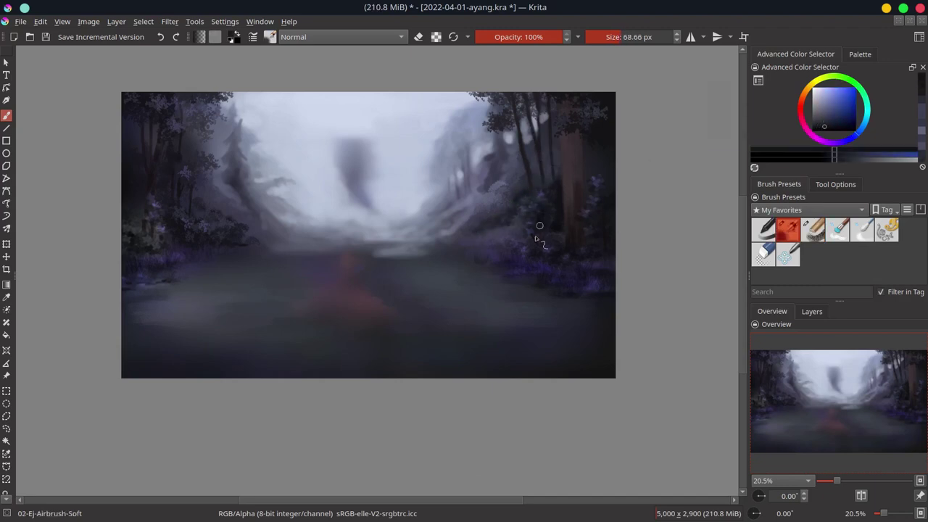
pyautogui.press(']')
pyautogui.keyDown('ctrl'); pyautogui.click(501, 158); pyautogui.keyUp('ctrl')
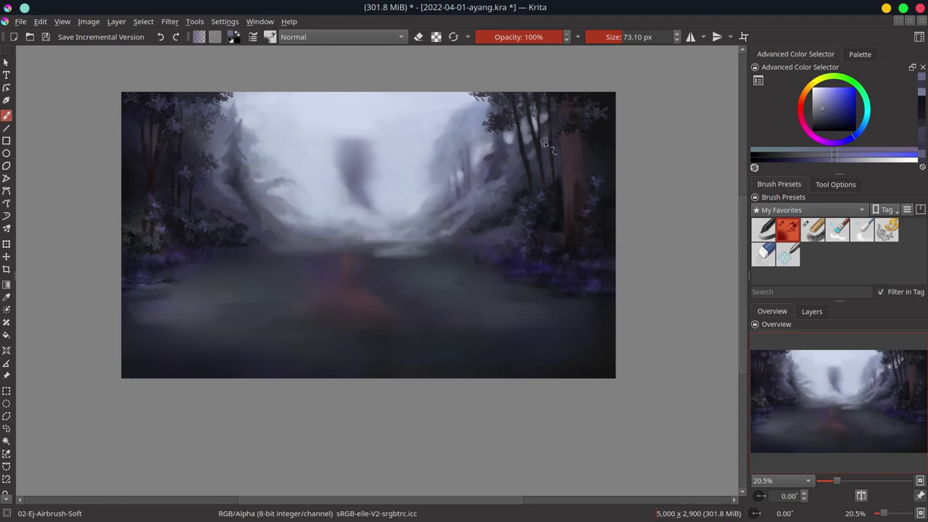
pyautogui.press('[')
pyautogui.keyDown('ctrl'); pyautogui.click(443, 185); pyautogui.keyUp('ctrl')
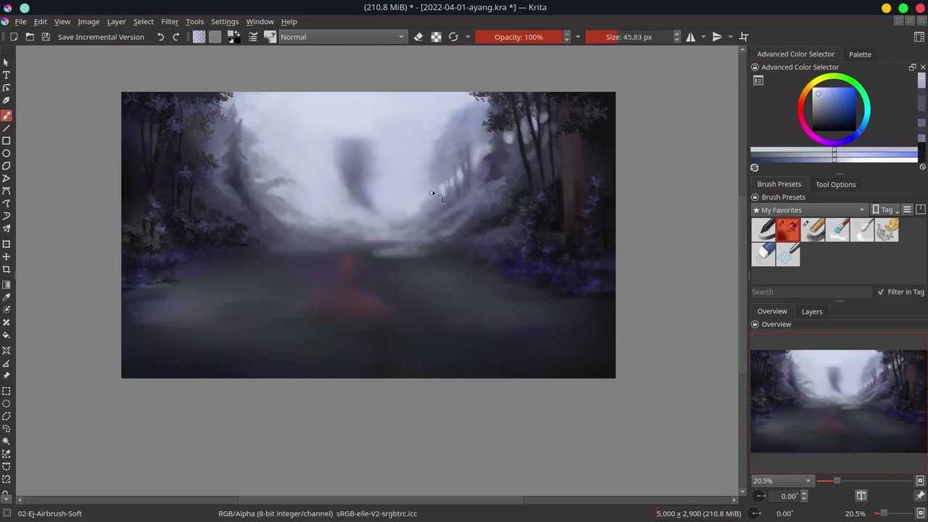
pyautogui.press(']')
pyautogui.press(']')
pyautogui.press(']')
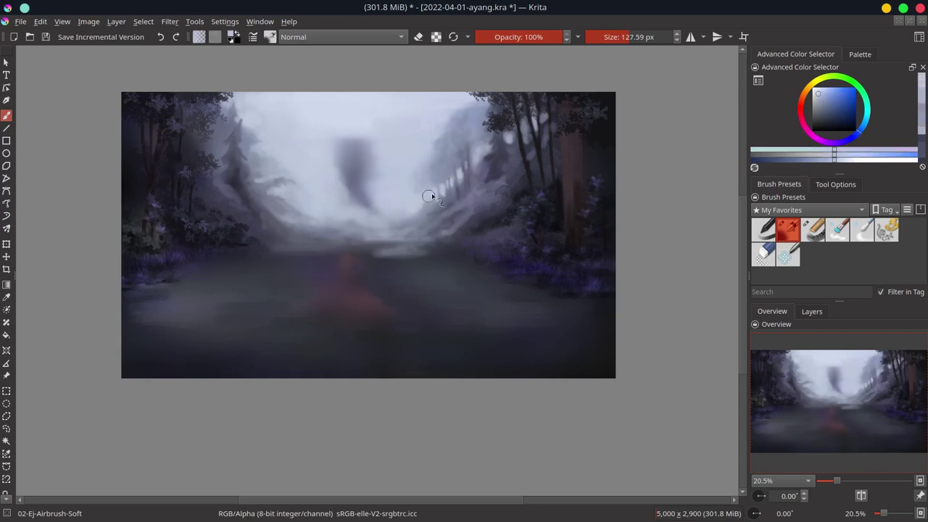
pyautogui.keyDown('ctrl'); pyautogui.click(444, 154); pyautogui.keyUp('ctrl')
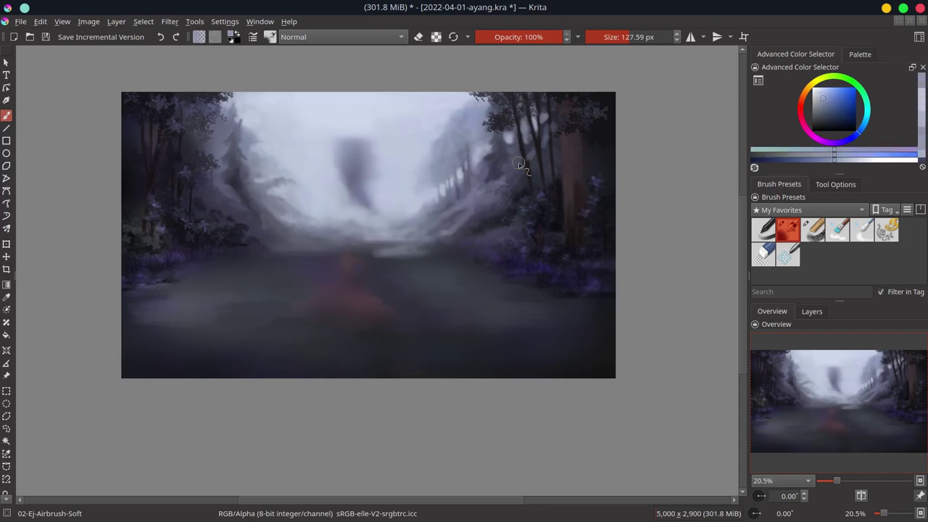
# Sample darker and lighter canvas colours, shrink the brush, and save the painting
pyautogui.keyDown('ctrl'); pyautogui.click(479, 158); pyautogui.keyUp('ctrl')
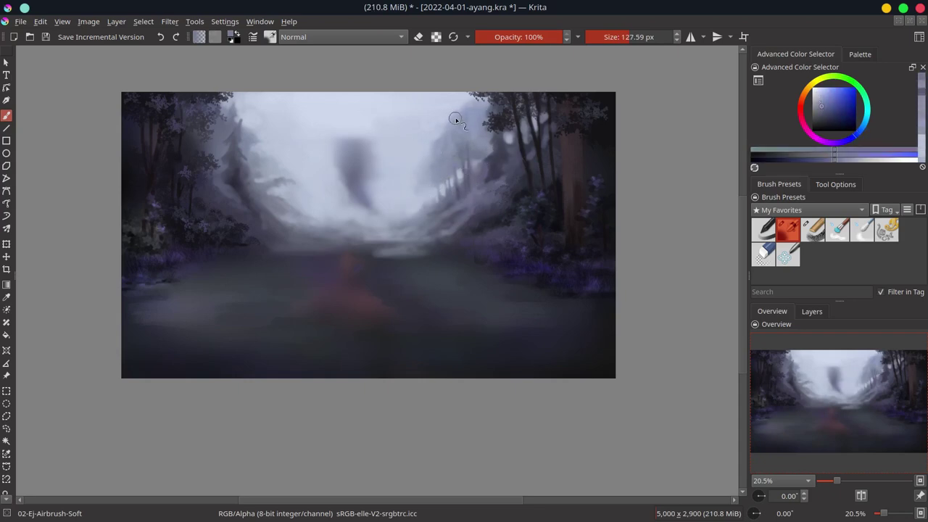
pyautogui.keyDown('ctrl'); pyautogui.click(507, 358); pyautogui.keyUp('ctrl')
pyautogui.keyDown('ctrl'); pyautogui.click(464, 166); pyautogui.keyUp('ctrl')
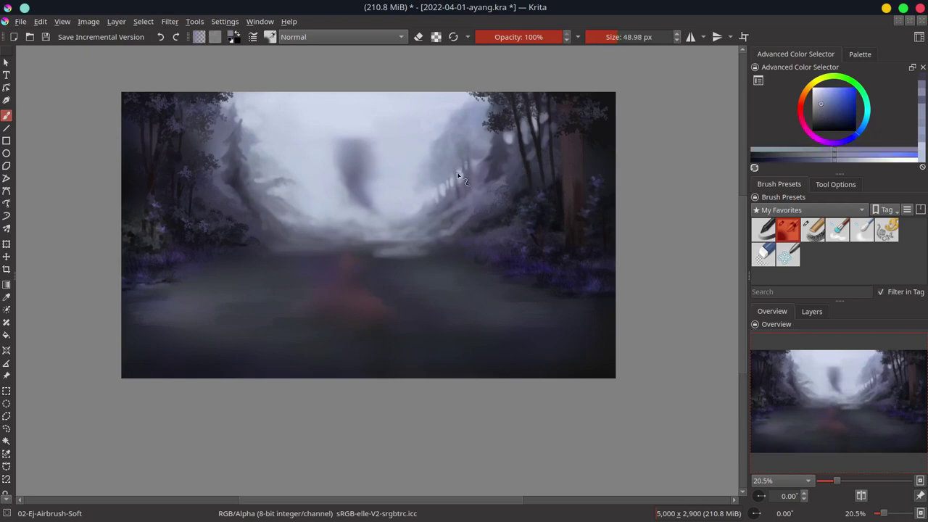
pyautogui.keyDown('ctrl'); pyautogui.click(466, 161); pyautogui.keyUp('ctrl')
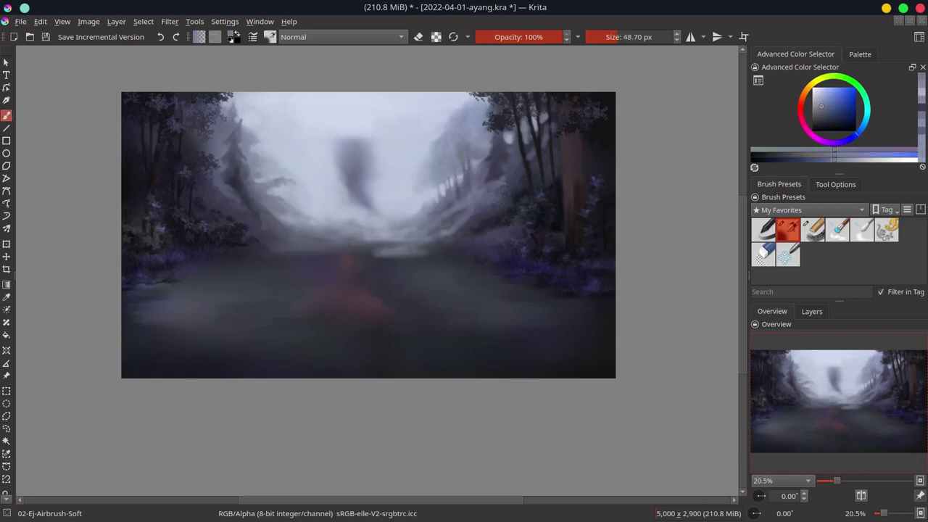
pyautogui.press('[')
pyautogui.press('[')
pyautogui.hotkey('ctrl', 's')
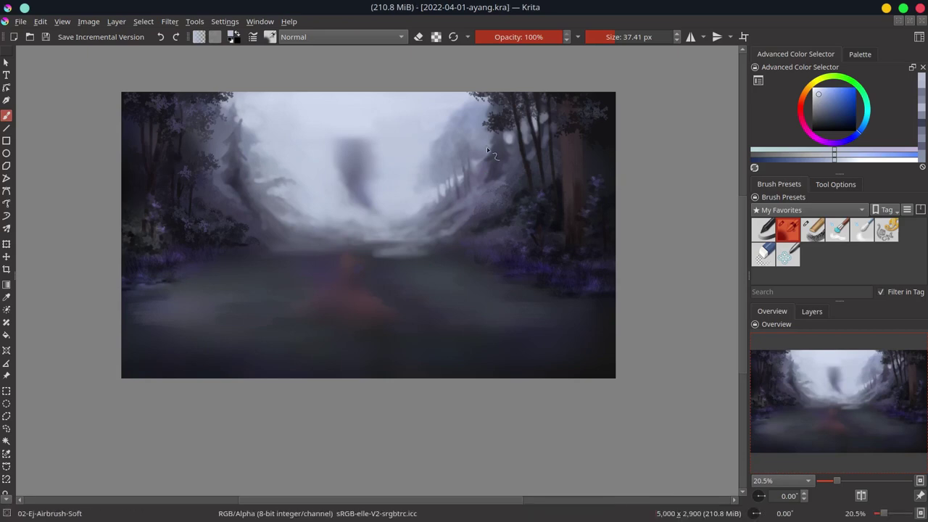
# Pick further dark and light tones, shrink the brush twice more, and save again
pyautogui.keyDown('ctrl'); pyautogui.click(154, 226); pyautogui.keyUp('ctrl')
pyautogui.press('[')
pyautogui.press('[')
pyautogui.keyDown('ctrl'); pyautogui.click(154, 224); pyautogui.keyUp('ctrl')
pyautogui.press('[')
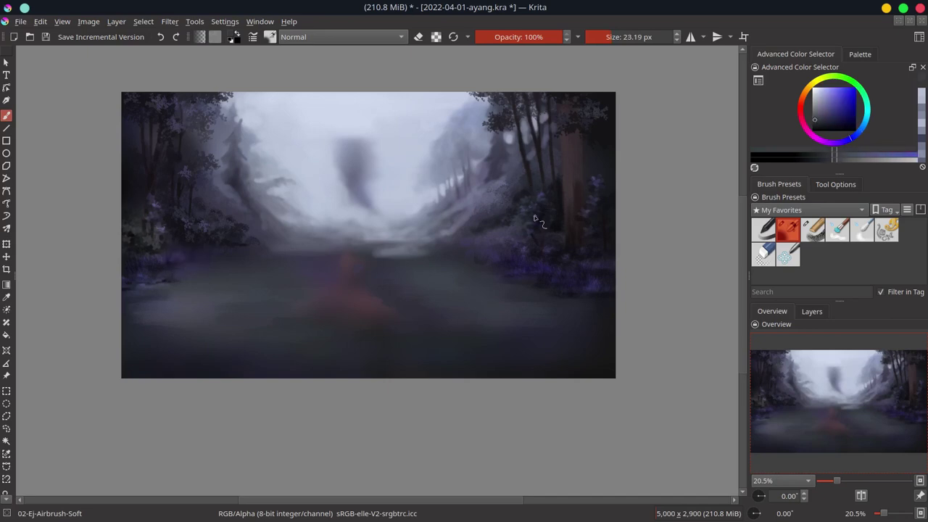
pyautogui.keyDown('ctrl'); pyautogui.click(518, 222); pyautogui.keyUp('ctrl')
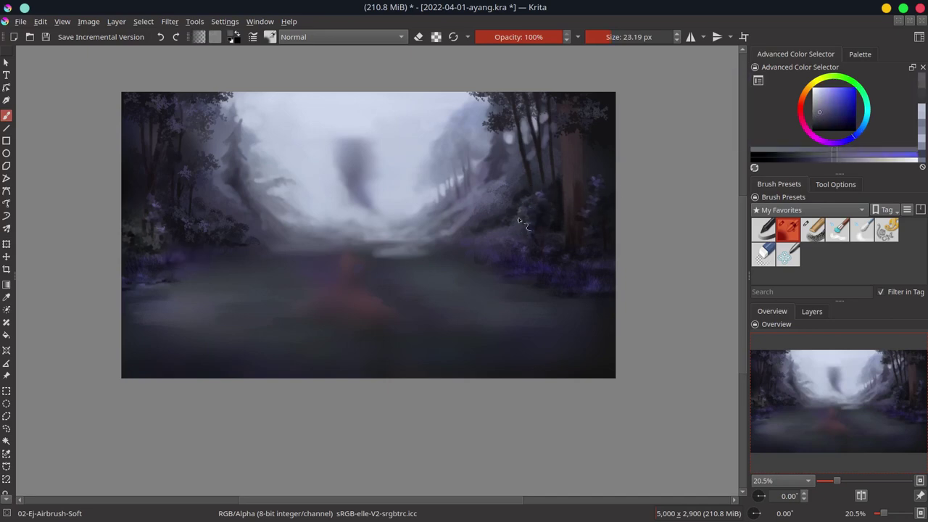
pyautogui.hotkey('ctrl', 's')
# Add a Color Adjustment filter layer with the Red curve raised for a purple tint
pyautogui.click(813, 311)
pyautogui.click(296, 225)
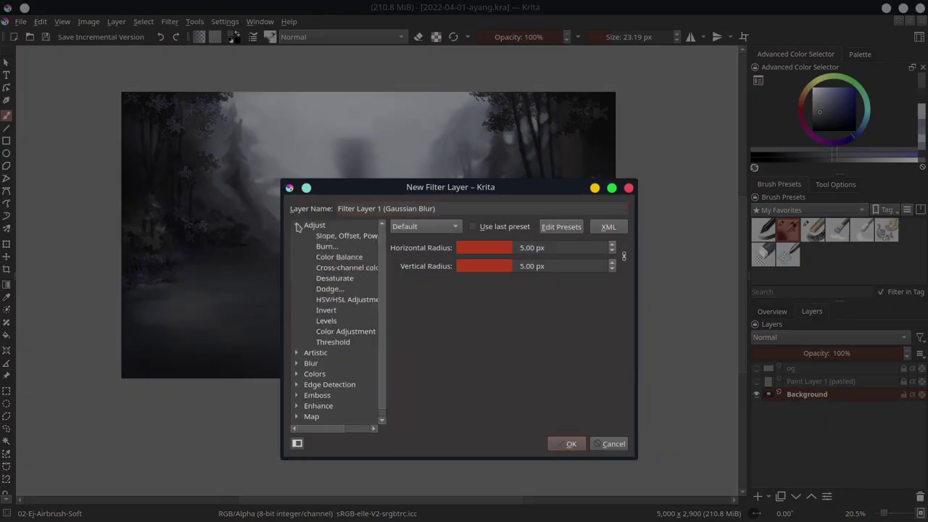
pyautogui.click(346, 332)
pyautogui.click(453, 249)
pyautogui.click(450, 280)
pyautogui.click(586, 282)
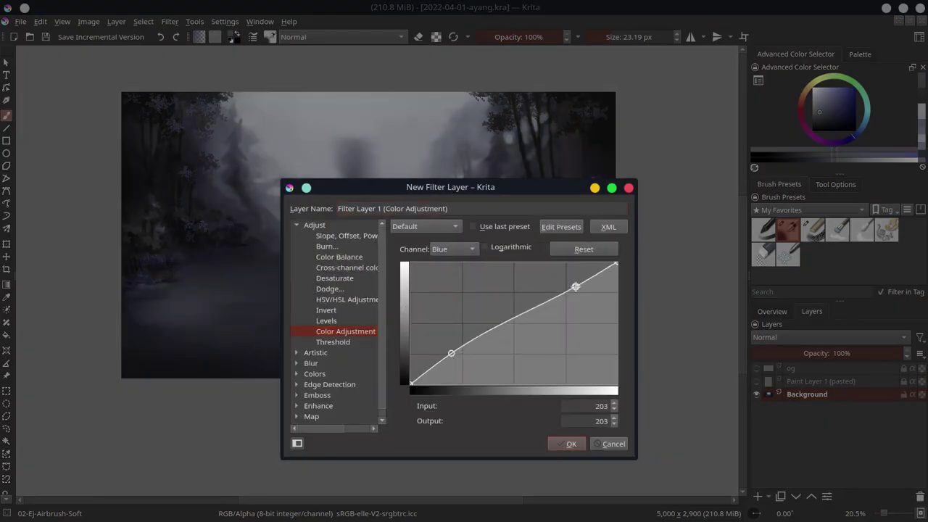
pyautogui.moveTo(586, 282); pyautogui.dragTo(582, 269)
pyautogui.click(571, 444)
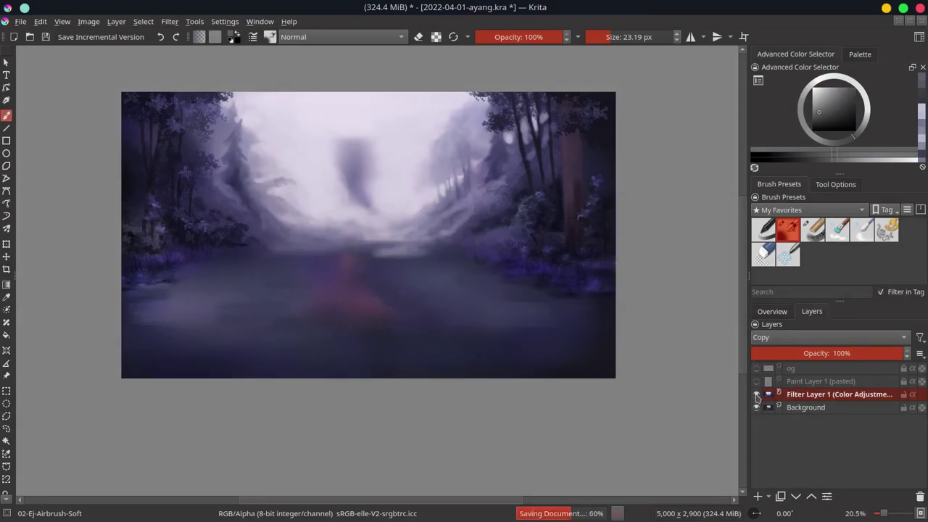
# Lower Filter Layer 1's opacity, save, then toggle its visibility off to compare
pyautogui.click(870, 353)
pyautogui.click(772, 311)
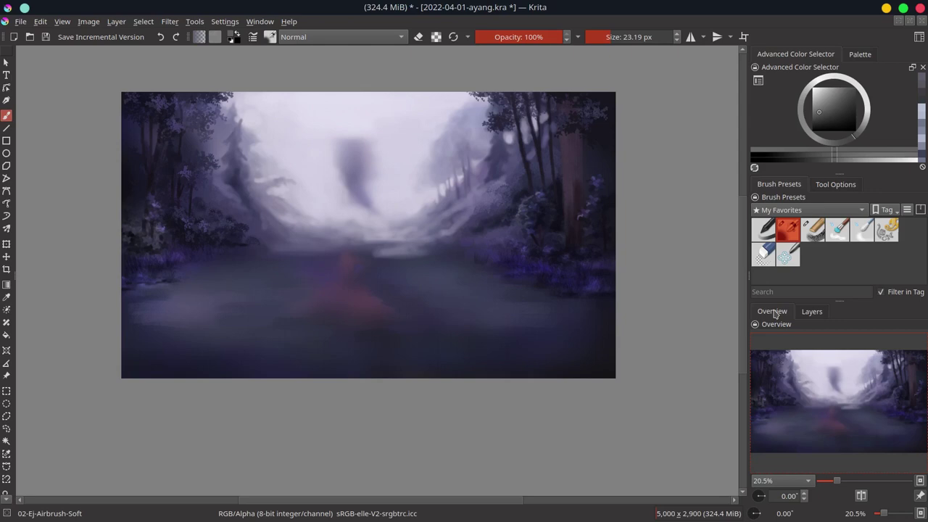
pyautogui.hotkey('ctrl', 's')
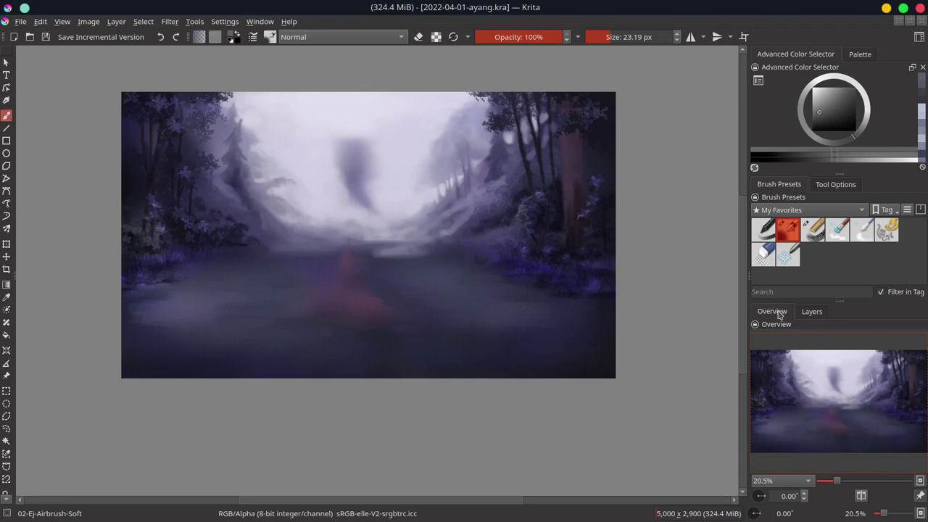
pyautogui.click(812, 311)
pyautogui.click(756, 394)
pyautogui.click(756, 394)
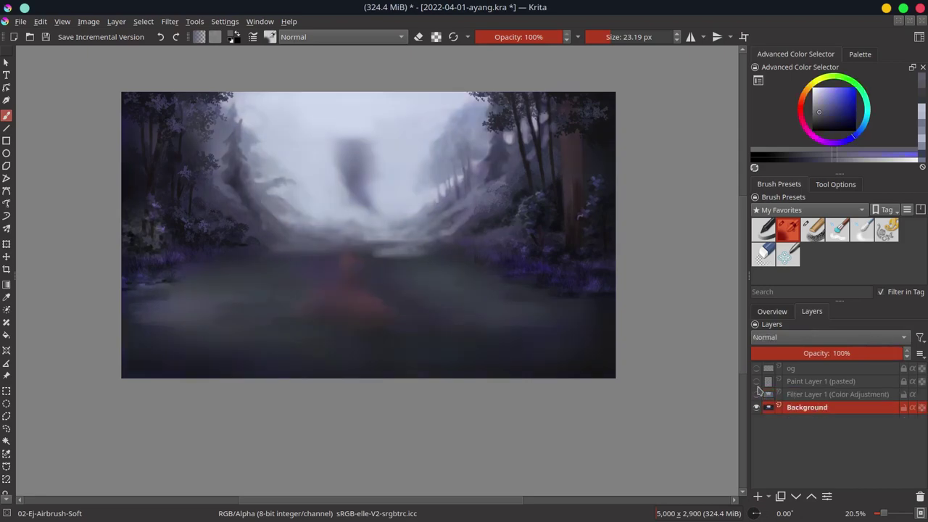
# View the creature sketch at full size, save, and undo/redo to compare with the fog
pyautogui.press('1')
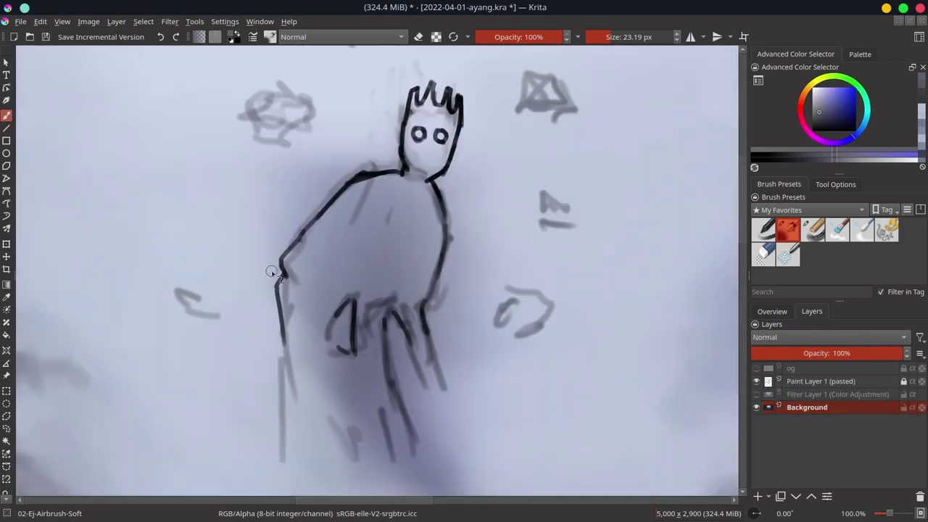
pyautogui.hotkey('ctrl', 's')
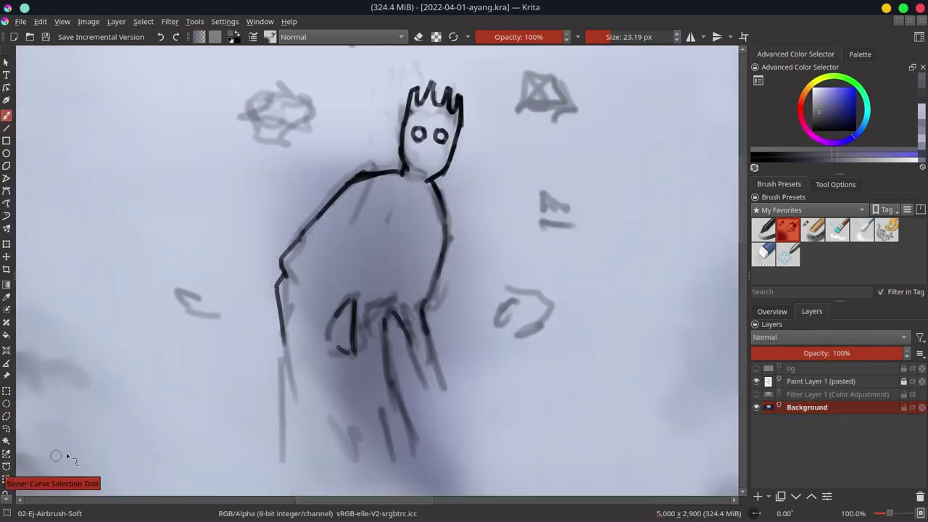
pyautogui.hotkey('ctrl', 'z')
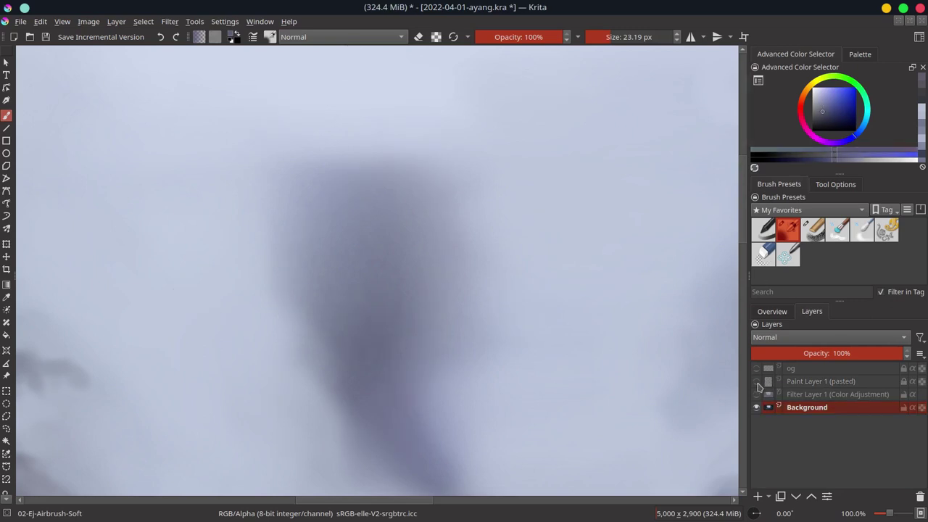
pyautogui.hotkey('ctrl', 'shift', 'z')
# Shade the upper-left, left and right floating leaves darker with the soft airbrush
pyautogui.moveTo(249, 111); pyautogui.dragTo(294, 127)
pyautogui.moveTo(178, 292); pyautogui.dragTo(209, 313)
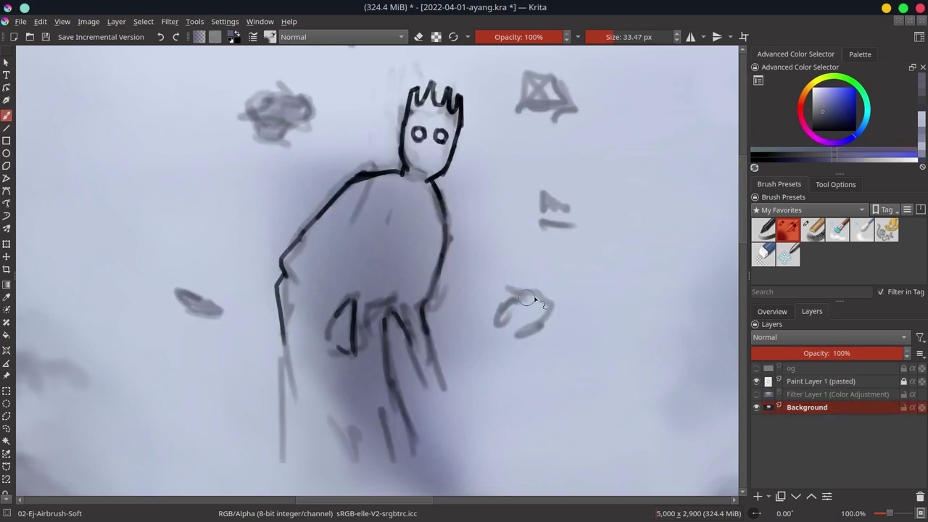
pyautogui.moveTo(530, 299); pyautogui.dragTo(541, 319)
pyautogui.moveTo(545, 205); pyautogui.dragTo(569, 216)
pyautogui.moveTo(522, 86); pyautogui.dragTo(570, 101)
# Check the shading with Paint Layer 1 hidden, then show it again, resize the brush to about 60 px, and save
pyautogui.click(757, 381)
pyautogui.keyDown('ctrl'); pyautogui.click(270, 105); pyautogui.keyUp('ctrl')
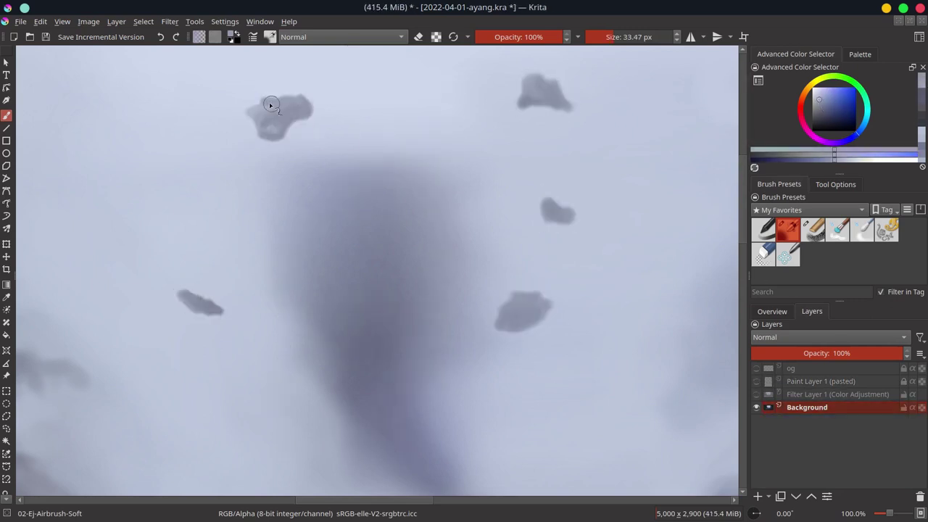
pyautogui.click(772, 311)
pyautogui.press(']')
pyautogui.press(']')
pyautogui.press(']')
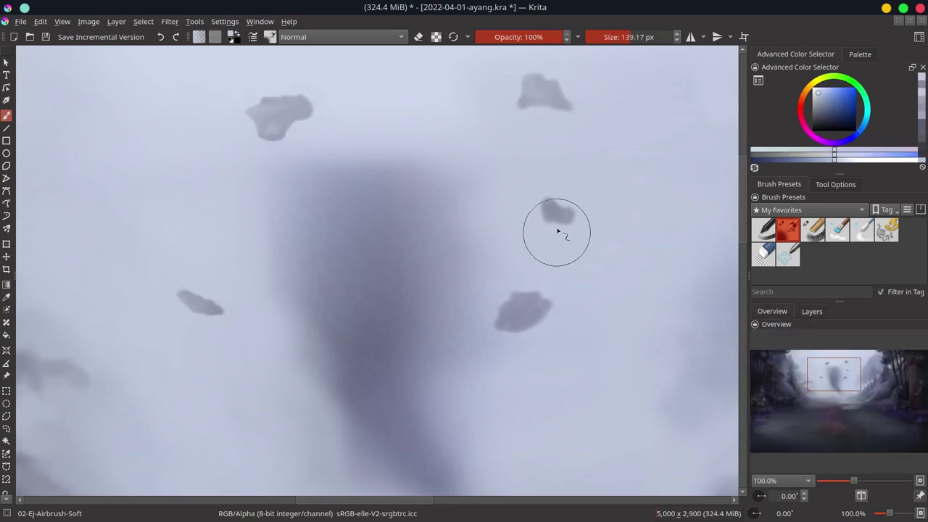
pyautogui.click(812, 311)
pyautogui.click(756, 381)
pyautogui.press('[')
pyautogui.press('[')
pyautogui.press('[')
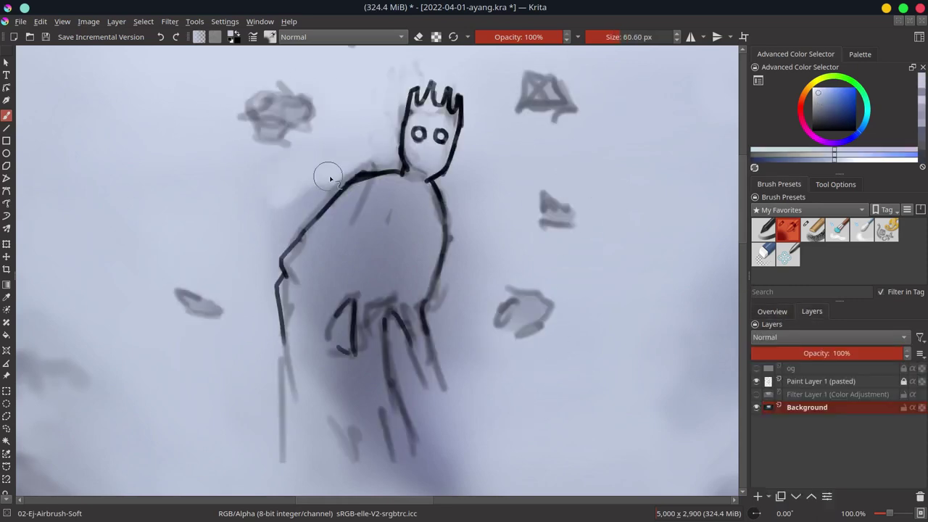
pyautogui.hotkey('ctrl', 's')
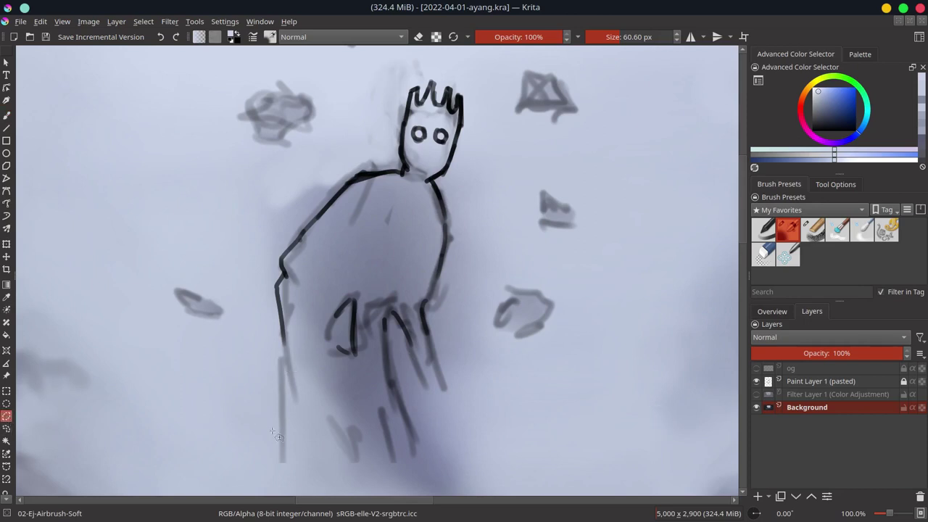
# Outline the creature's body and both legs into the selection, then save
pyautogui.scroll(-1, 274, 433)
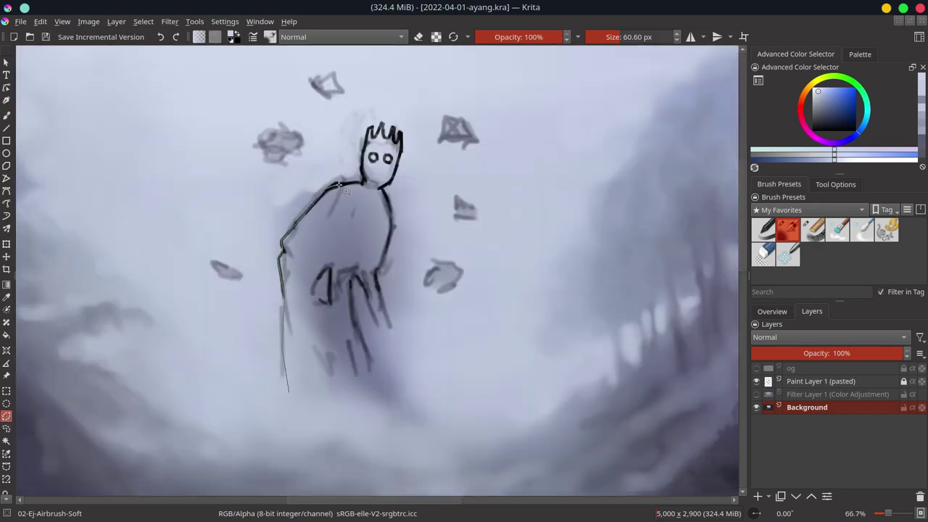
pyautogui.doubleClick(385, 424)
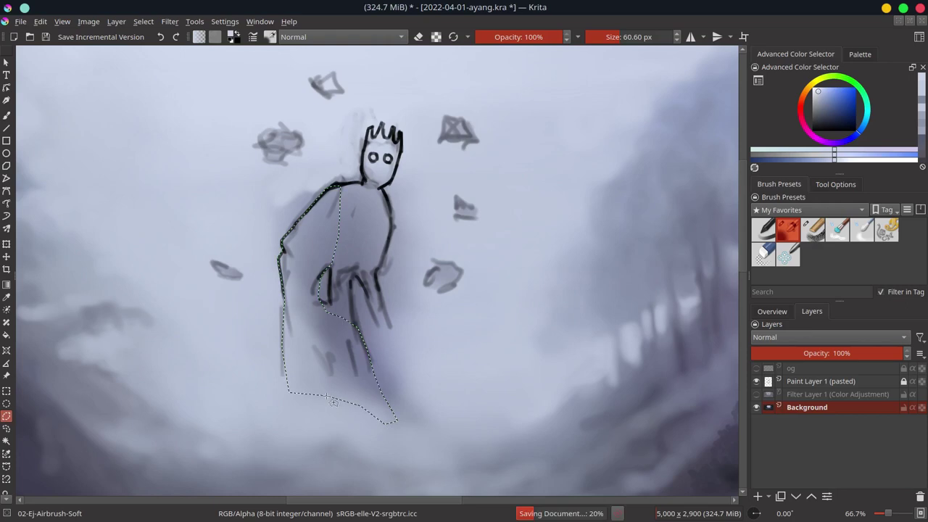
pyautogui.scroll(2, 334, 298)
pyautogui.click(328, 313)
pyautogui.moveTo(319, 242)
pyautogui.mouseDown()
pyautogui.moveTo(328, 230)
pyautogui.moveTo(341, 331)
pyautogui.mouseUp()
pyautogui.moveTo(407, 221)
pyautogui.mouseDown()
pyautogui.moveTo(436, 301)
pyautogui.moveTo(371, 256)
pyautogui.mouseUp()
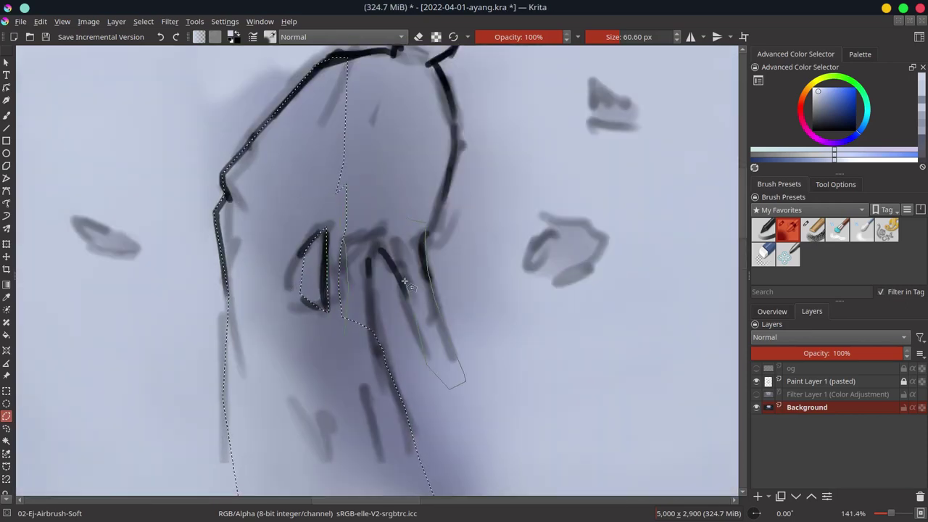
pyautogui.moveTo(334, 91); pyautogui.dragTo(310, 193)
pyautogui.hotkey('ctrl', 's')
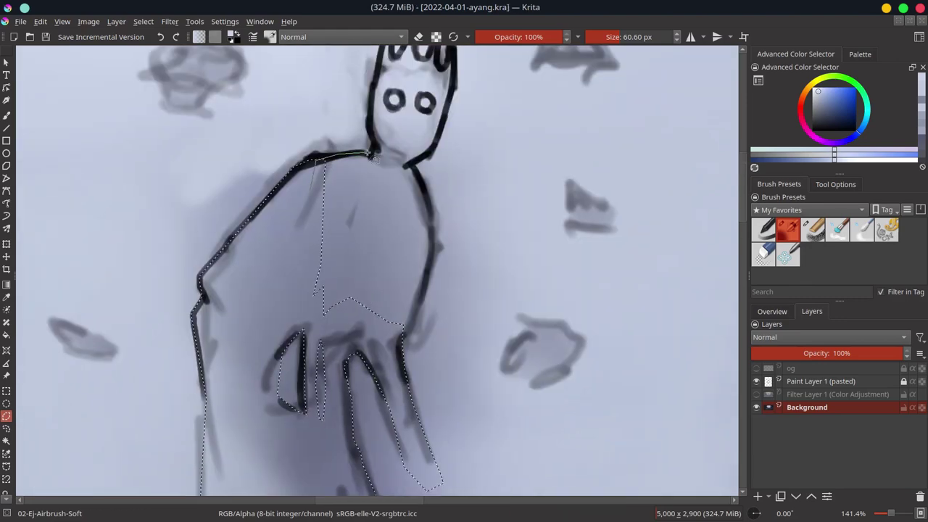
# Add the head and crown to the selection, save, hide Paint Layer 1, and return to the brush
pyautogui.scroll(1, 319, 356)
pyautogui.scroll(1, 319, 355)
pyautogui.moveTo(319, 356)
pyautogui.mouseDown()
pyautogui.moveTo(455, 111)
pyautogui.moveTo(391, 369)
pyautogui.mouseUp()
pyautogui.click(835, 184)
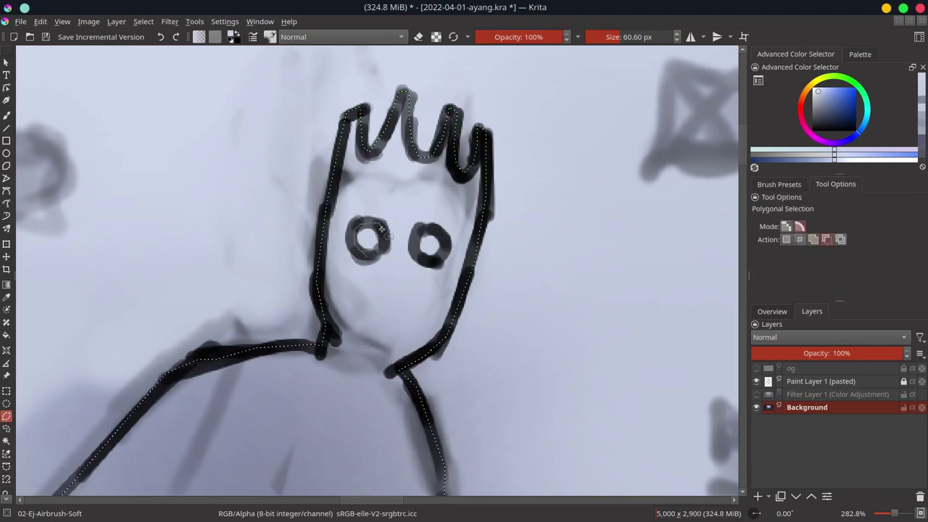
pyautogui.scroll(-3, 483, 305)
pyautogui.scroll(-2, 493, 384)
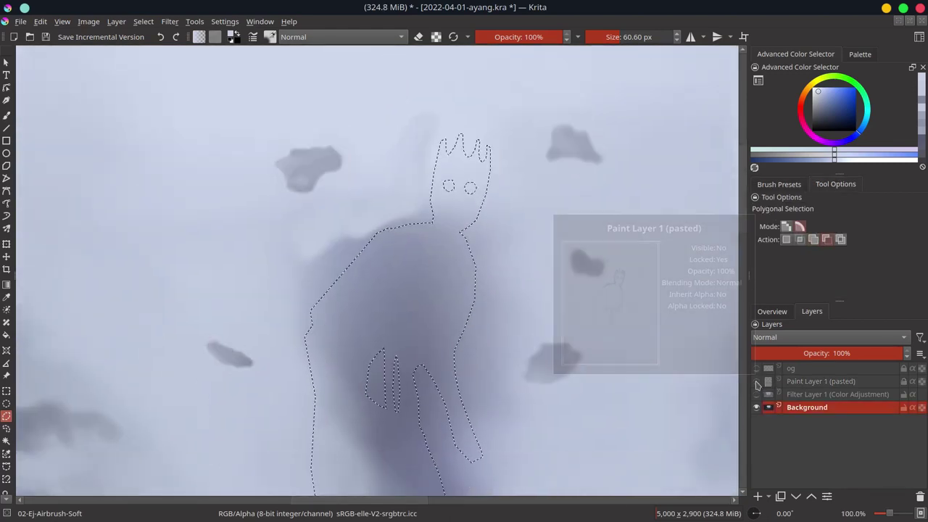
pyautogui.hotkey('ctrl', 's')
pyautogui.click(757, 381)
pyautogui.press('b')
pyautogui.scroll(-2, 410, 223)
# Paint the creature's head and body dark inside the selection, then save
pyautogui.moveTo(410, 223)
pyautogui.mouseDown()
pyautogui.moveTo(436, 193)
pyautogui.moveTo(403, 243)
pyautogui.moveTo(428, 218)
pyautogui.mouseUp()
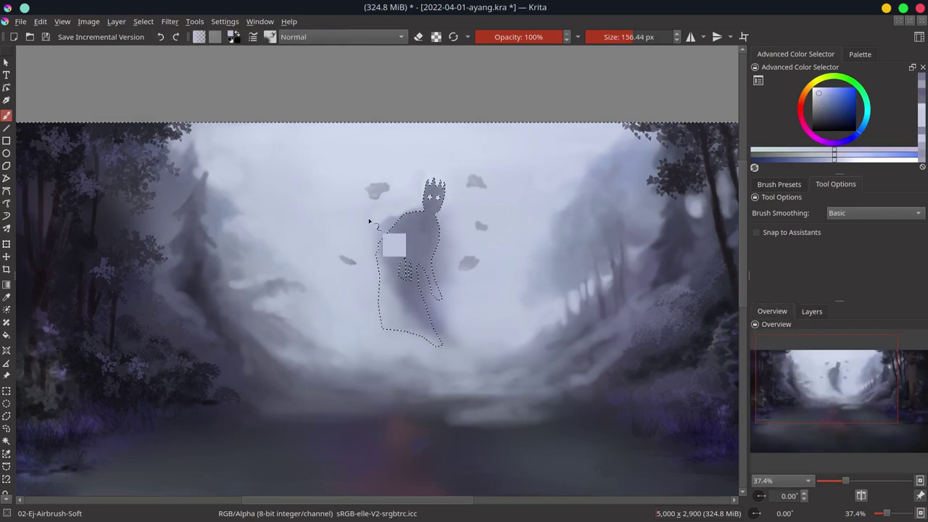
pyautogui.moveTo(369, 218); pyautogui.dragTo(445, 306)
pyautogui.click(810, 312)
pyautogui.click(773, 312)
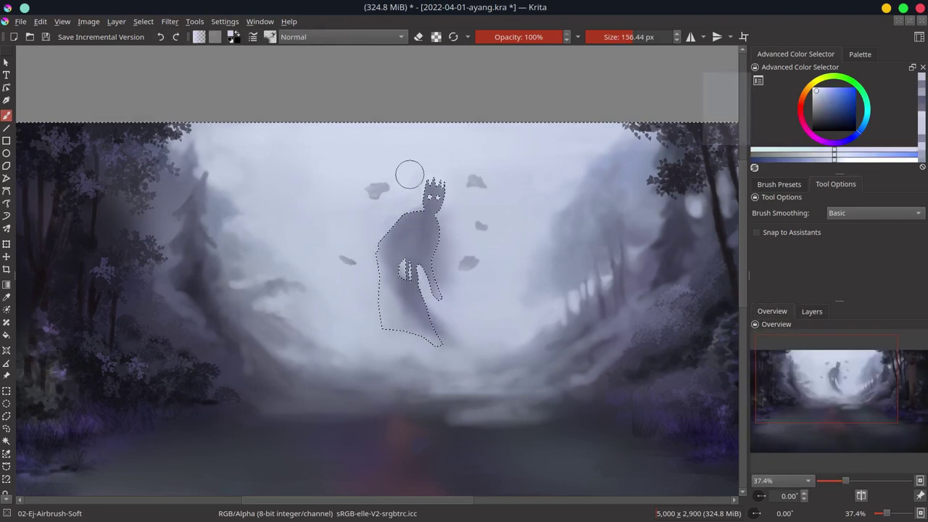
pyautogui.moveTo(409, 176)
pyautogui.mouseDown()
pyautogui.moveTo(417, 239)
pyautogui.moveTo(435, 218)
pyautogui.moveTo(404, 243)
pyautogui.moveTo(406, 320)
pyautogui.moveTo(347, 227)
pyautogui.mouseUp()
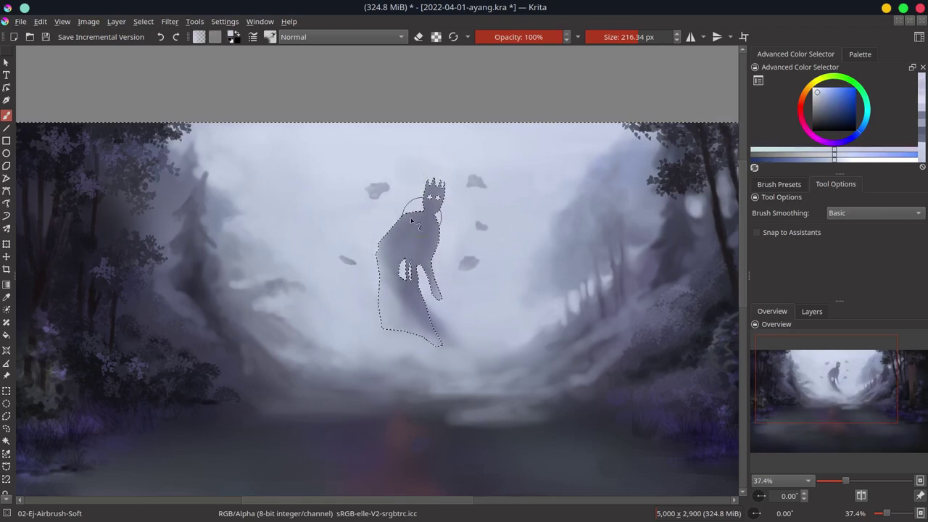
pyautogui.hotkey('ctrl', 's')
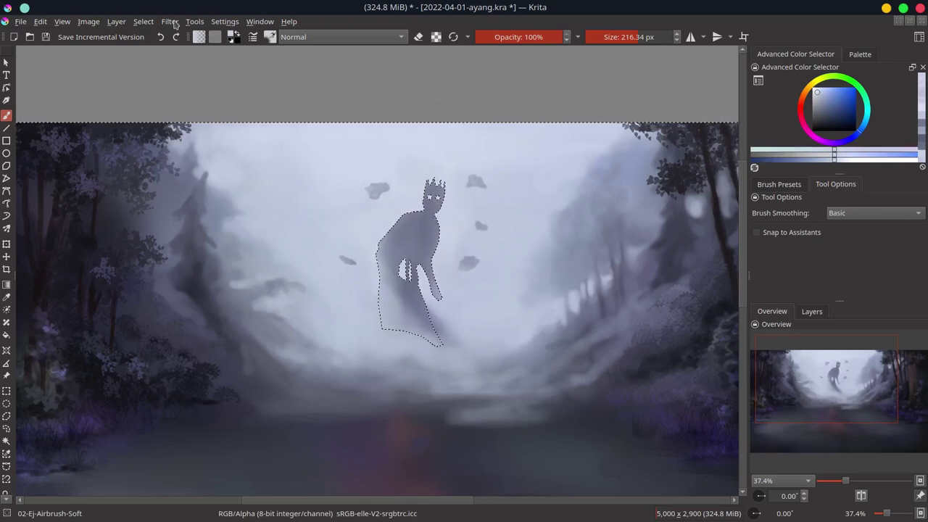
# Deselect and blend the creature's edges with the 05-Ej-Blender-Blur brush
pyautogui.click(170, 21)
pyautogui.click(160, 50)
pyautogui.scroll(-3, 438, 221)
pyautogui.click(779, 184)
pyautogui.click(861, 230)
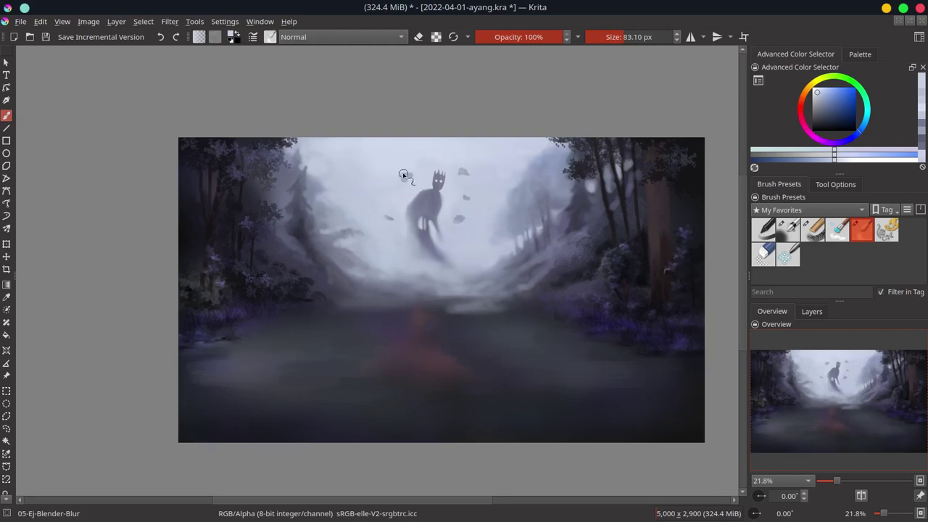
pyautogui.scroll(5, 437, 170)
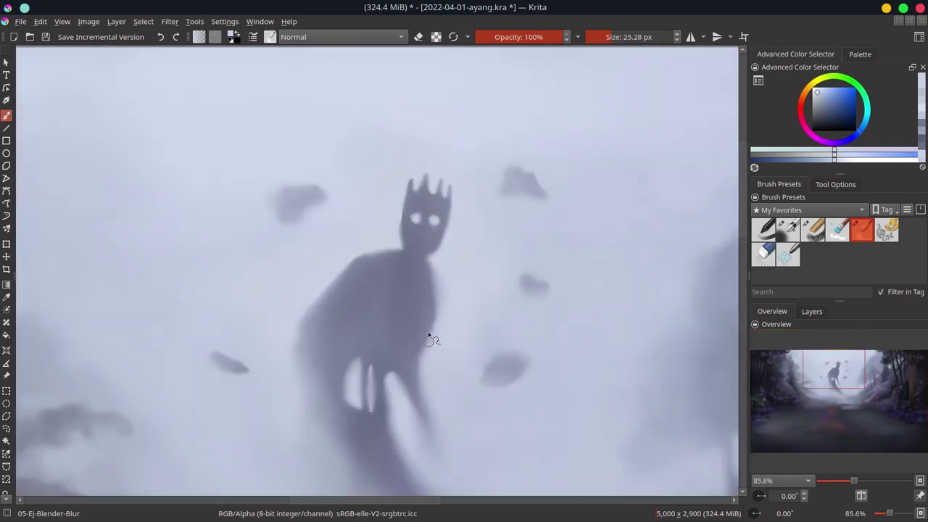
pyautogui.scroll(-1, 428, 339)
pyautogui.scroll(-7, 448, 168)
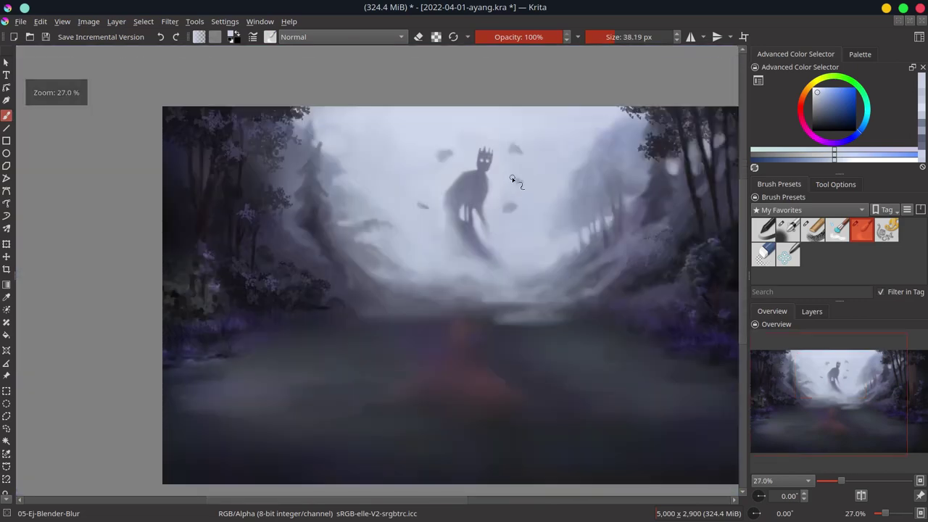
# Using Airbrush-Soft, shade the creature's left side and lower body with sampled colours
pyautogui.keyDown('ctrl'); pyautogui.click(466, 181); pyautogui.keyUp('ctrl')
pyautogui.press('/')
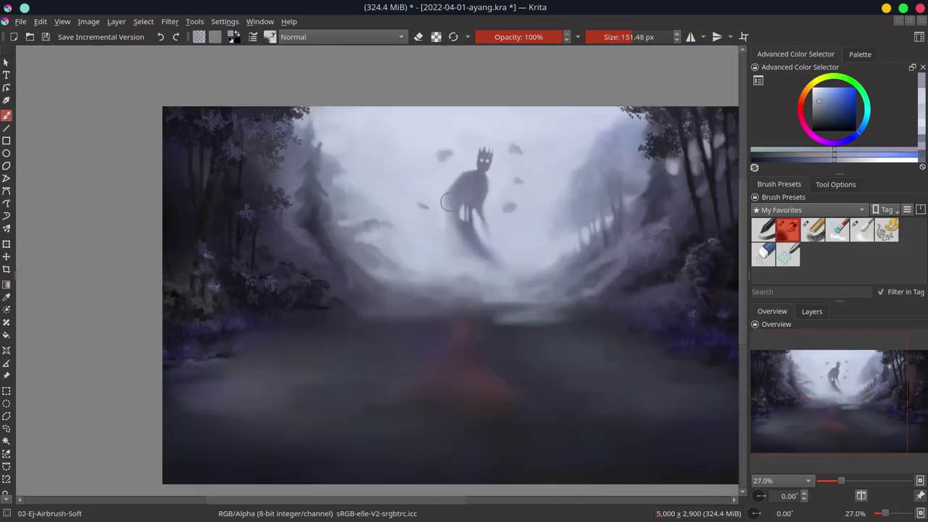
pyautogui.moveTo(450, 196); pyautogui.dragTo(447, 199)
pyautogui.keyDown('ctrl'); pyautogui.click(460, 240); pyautogui.keyUp('ctrl')
pyautogui.press(']')
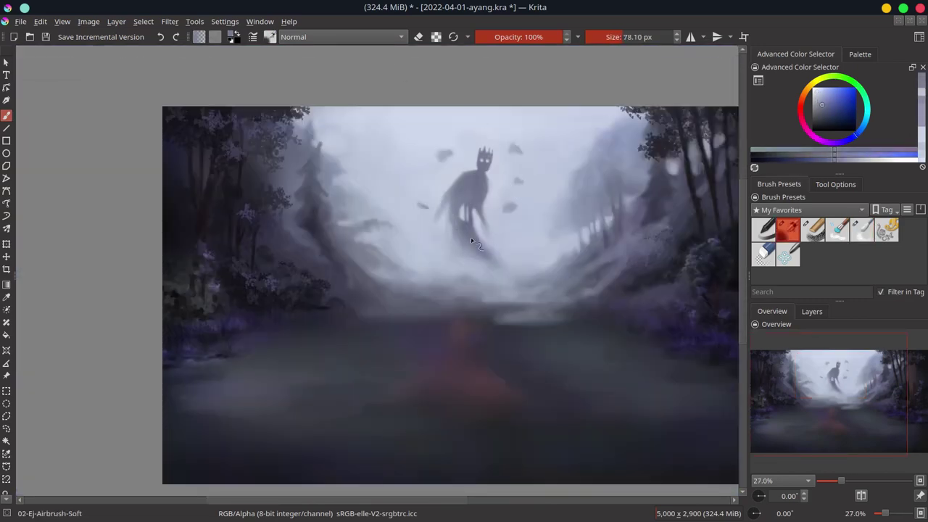
pyautogui.moveTo(478, 247); pyautogui.dragTo(449, 240)
pyautogui.keyDown('ctrl'); pyautogui.click(467, 209); pyautogui.keyUp('ctrl')
pyautogui.press(']')
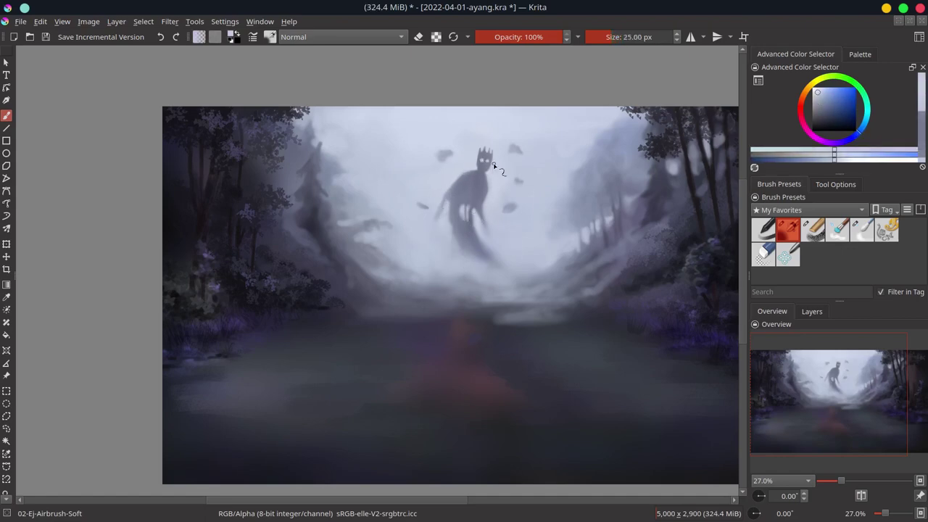
# Sample fog and leg tones from the painting while progressively enlarging the brush
pyautogui.keyDown('ctrl'); pyautogui.click(508, 280); pyautogui.keyUp('ctrl')
pyautogui.press(']')
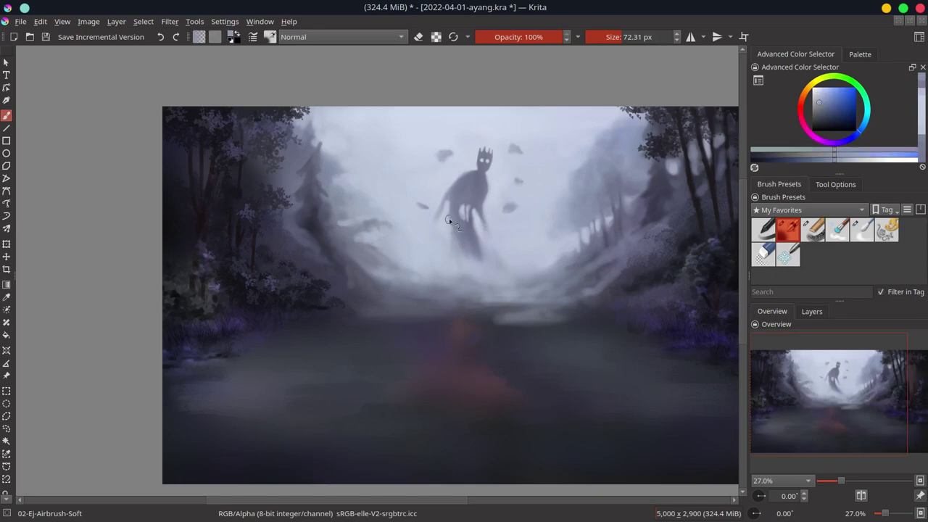
pyautogui.keyDown('ctrl'); pyautogui.click(464, 234); pyautogui.keyUp('ctrl')
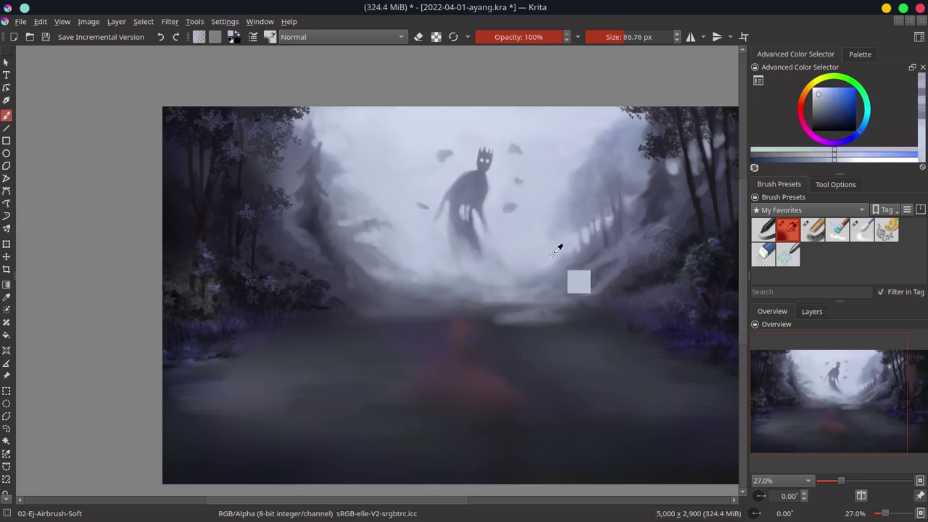
pyautogui.press(']')
pyautogui.keyDown('ctrl'); pyautogui.click(452, 238); pyautogui.keyUp('ctrl')
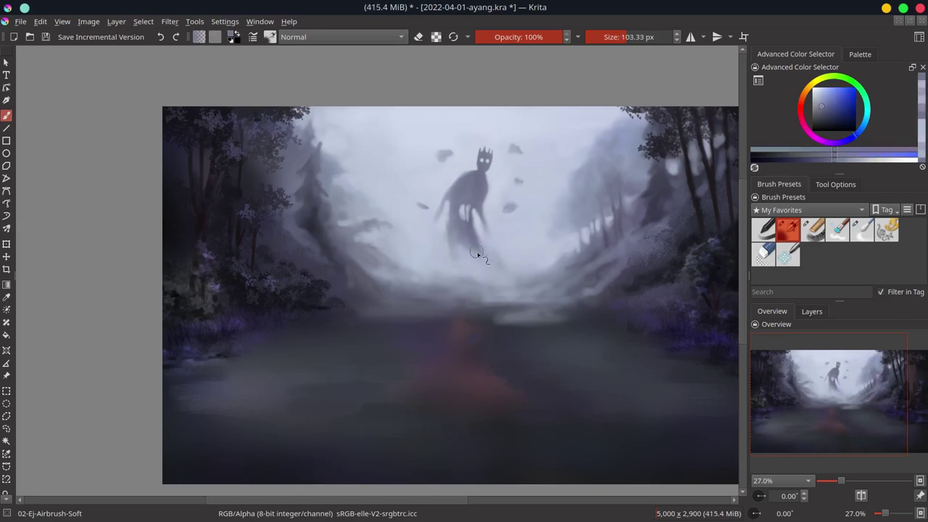
pyautogui.keyDown('ctrl'); pyautogui.click(472, 240); pyautogui.keyUp('ctrl')
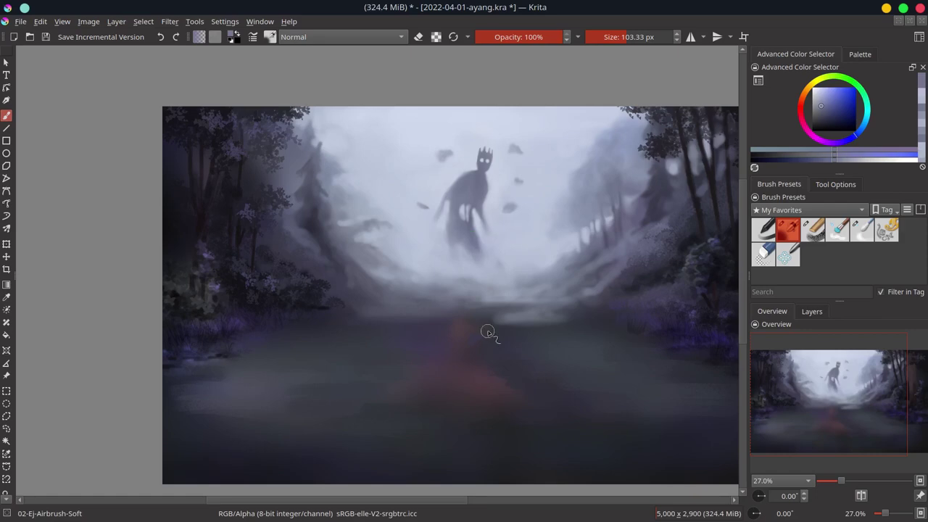
pyautogui.keyDown('ctrl'); pyautogui.click(500, 171); pyautogui.keyUp('ctrl')
pyautogui.press(']')
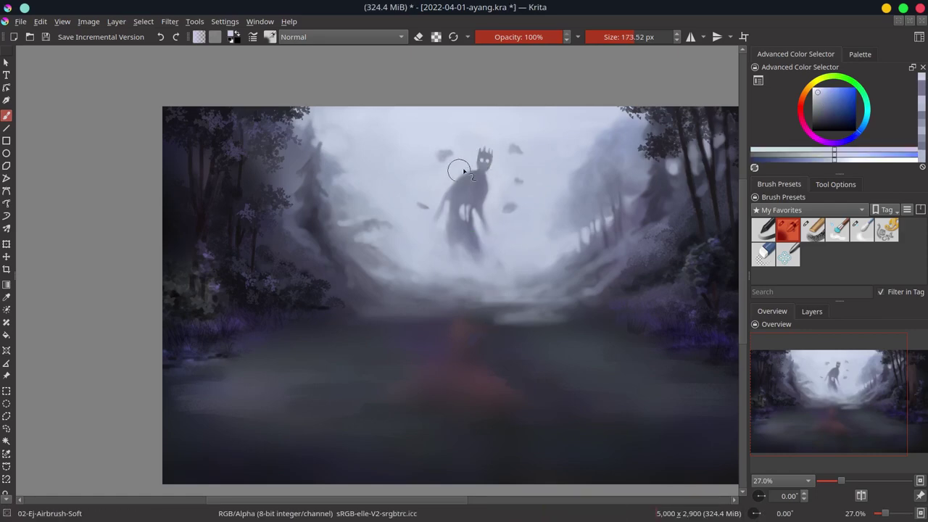
pyautogui.scroll(-2, 563, 259)
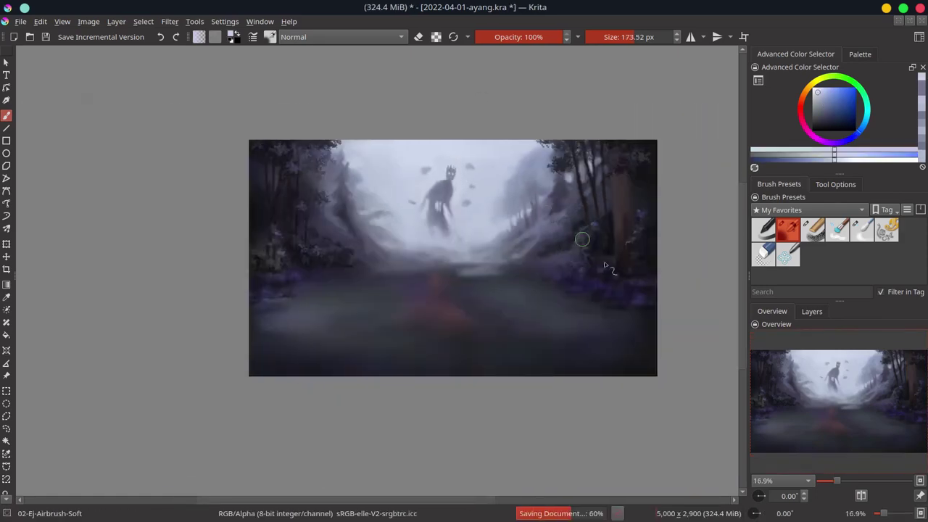
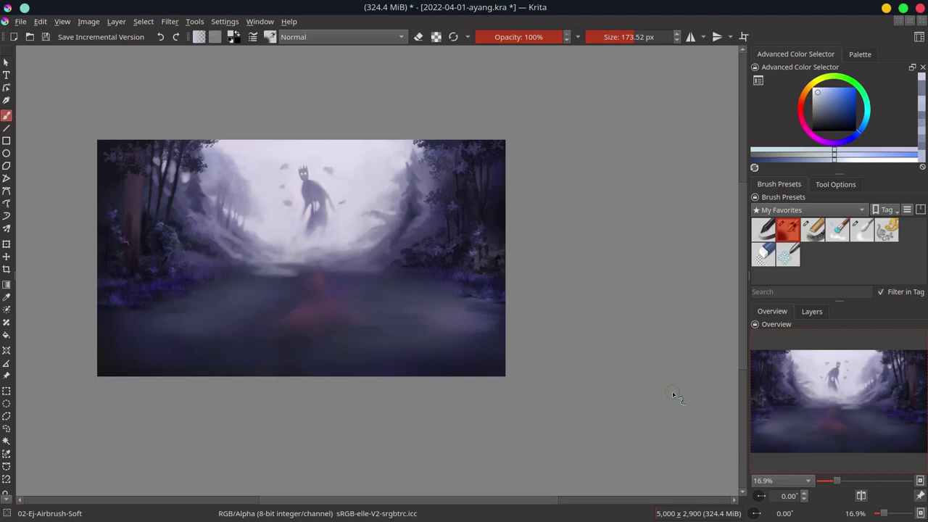
# Paint a short stroke on the misty ground and save the painting
pyautogui.scroll(5, 355, 215)
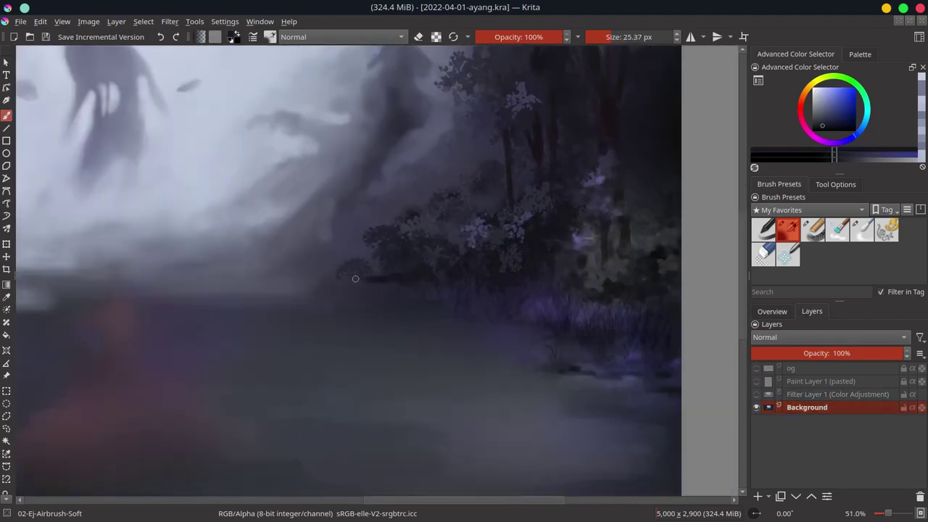
pyautogui.moveTo(356, 278)
pyautogui.mouseDown()
pyautogui.moveTo(372, 295)
pyautogui.moveTo(389, 269)
pyautogui.mouseUp()
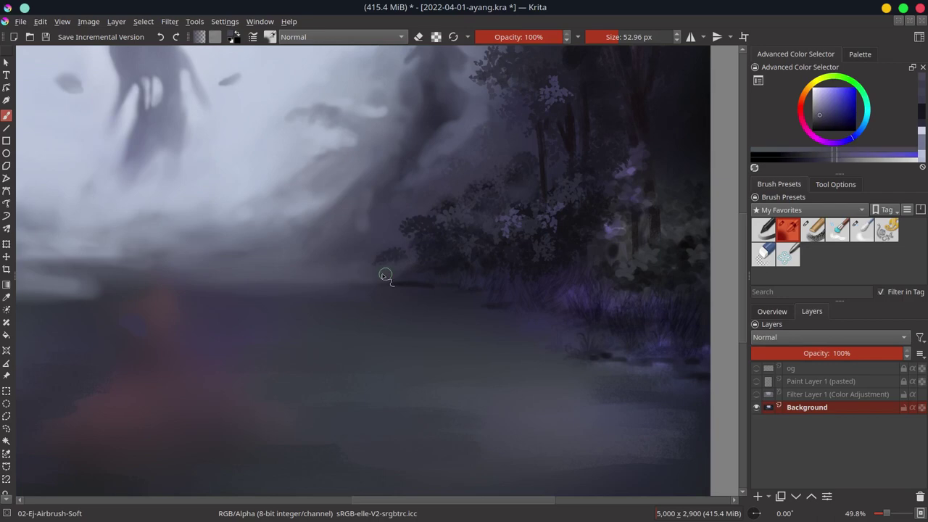
pyautogui.scroll(-4, 421, 319)
pyautogui.hotkey('ctrl', 's')
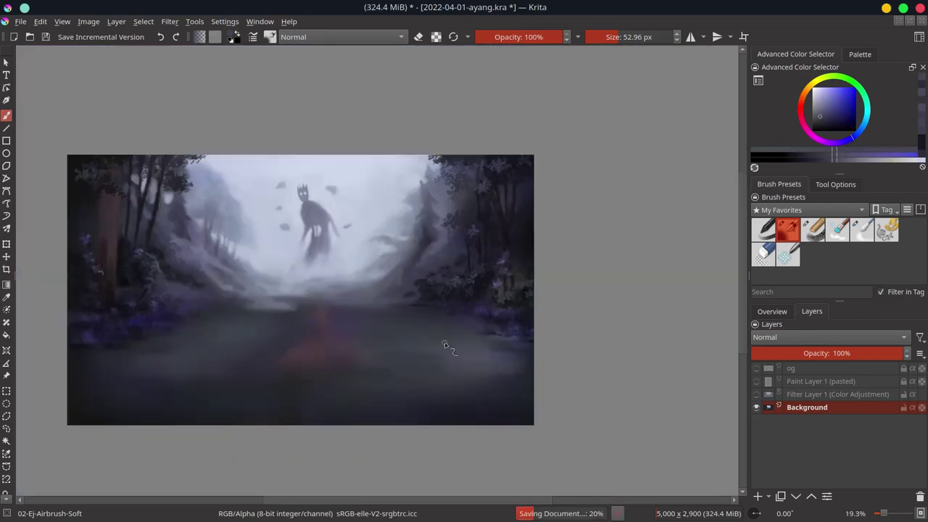
# Turn on the og sketch layer to reveal the figure seated on the rock
pyautogui.click(756, 368)
pyautogui.scroll(4, 335, 339)
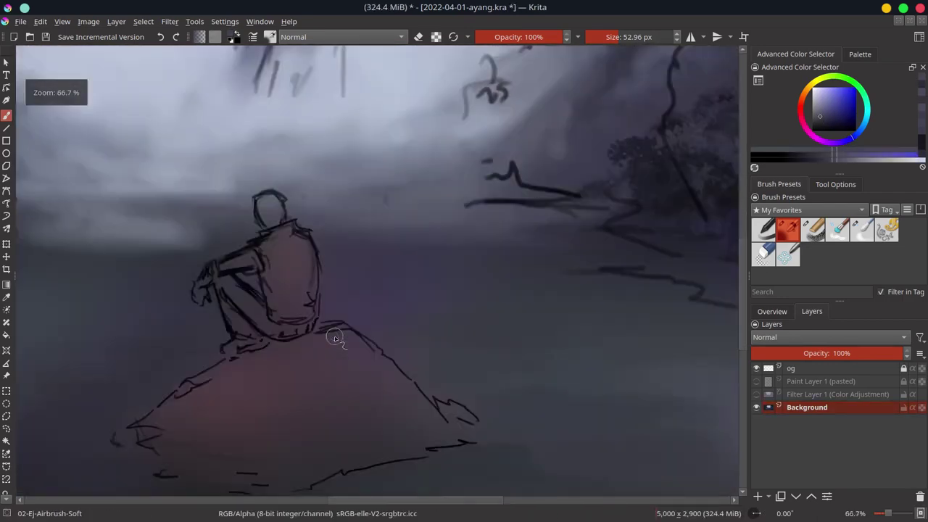
pyautogui.scroll(1, 335, 339)
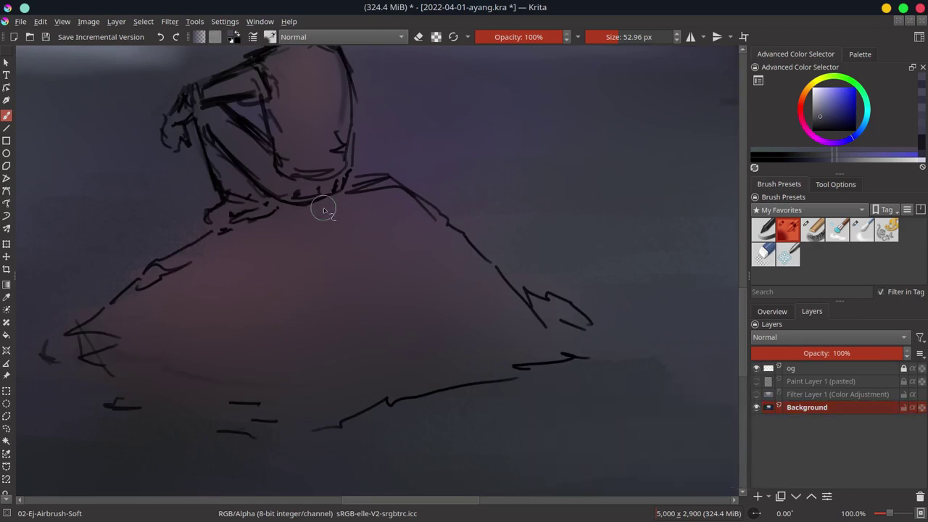
pyautogui.scroll(-1, 435, 247)
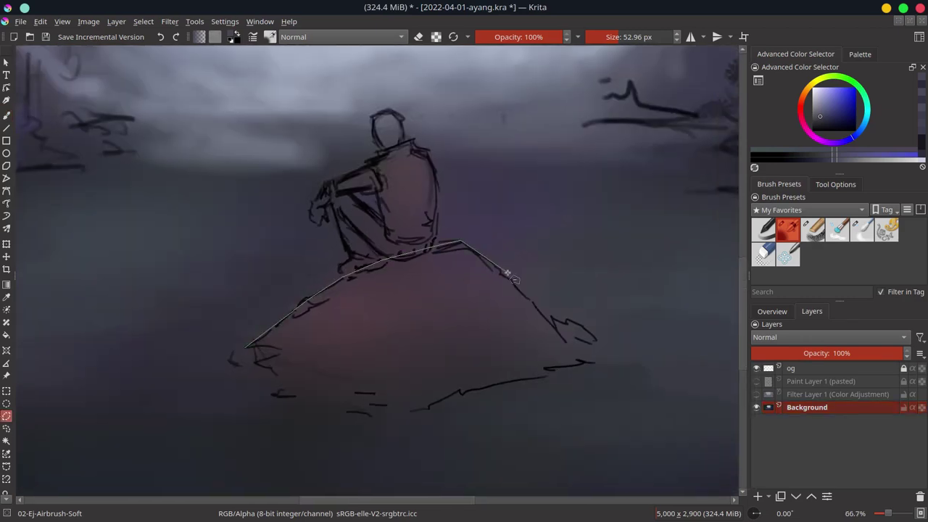
# Close the rock outline, then trace the figure's arm, knee and back into the selection
pyautogui.doubleClick(255, 377)
pyautogui.click(340, 272)
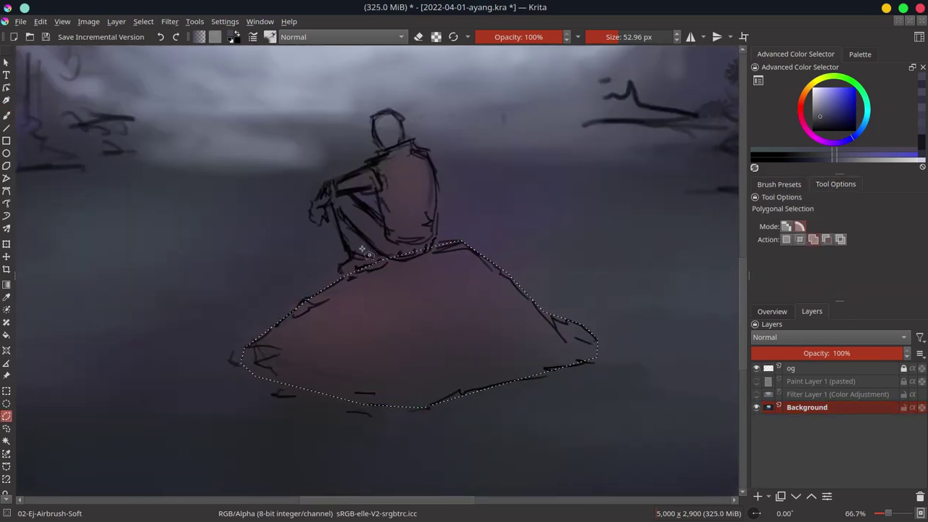
pyautogui.click(330, 206)
pyautogui.click(319, 227)
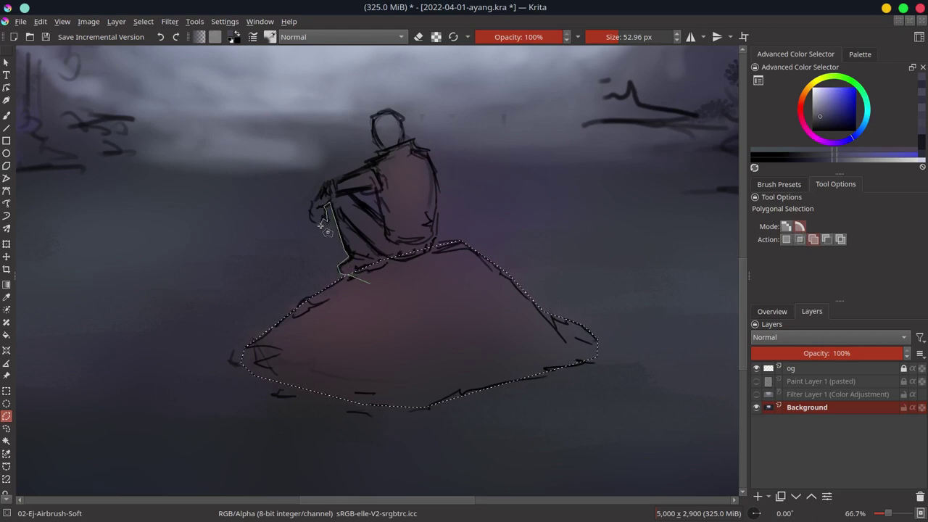
pyautogui.click(309, 220)
pyautogui.click(326, 188)
pyautogui.click(390, 224)
pyautogui.click(422, 227)
pyautogui.doubleClick(428, 241)
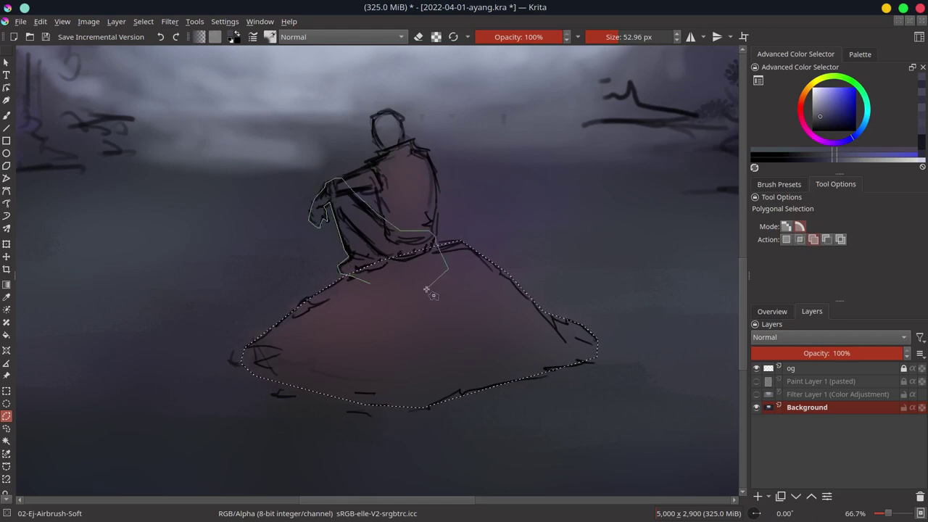
# Bring the whole figure into view and add its shoulder and head to the selection
pyautogui.scroll(2, 355, 256)
pyautogui.moveTo(355, 255); pyautogui.dragTo(309, 368)
pyautogui.click(250, 290)
pyautogui.click(340, 238)
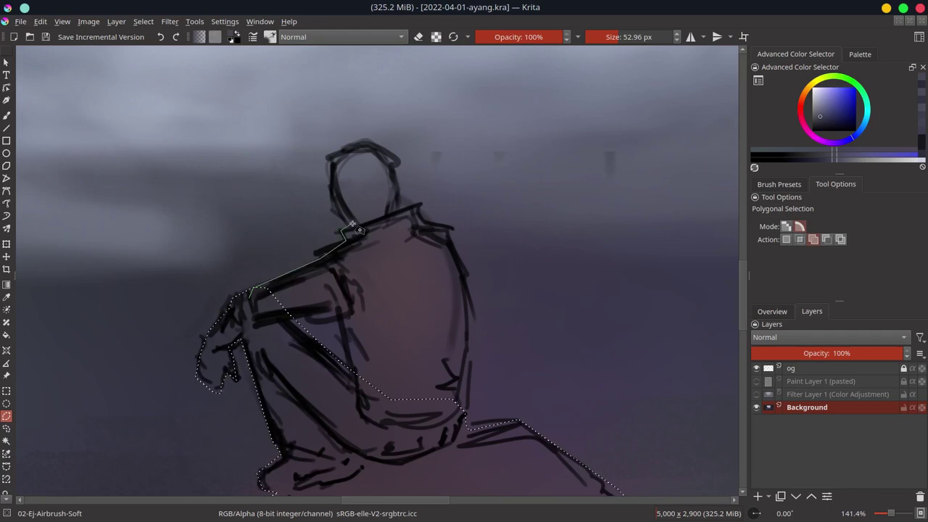
pyautogui.click(330, 155)
pyautogui.click(367, 140)
pyautogui.click(392, 151)
pyautogui.doubleClick(398, 211)
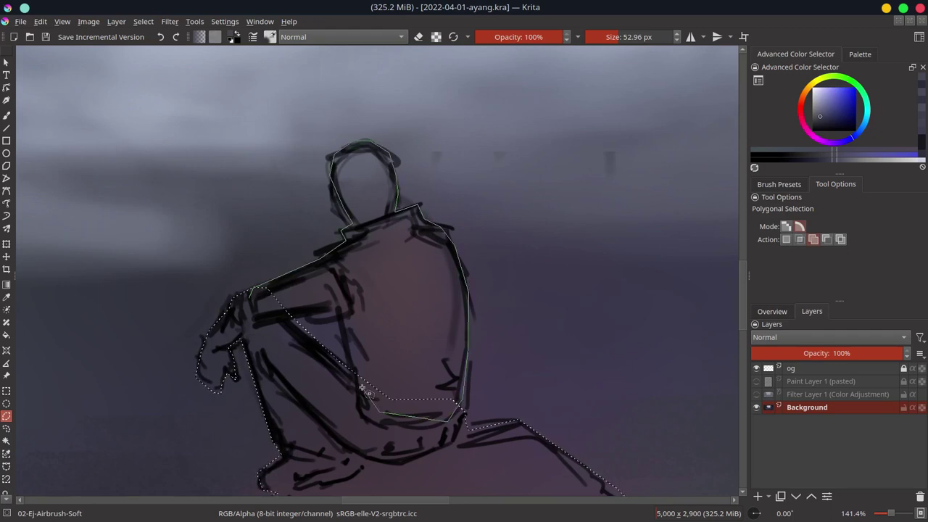
# Hide the og sketch layer and return to the freehand brush at about 138 px
pyautogui.press('-')
pyautogui.press('-')
pyautogui.press('-')
pyautogui.click(757, 369)
pyautogui.click(772, 311)
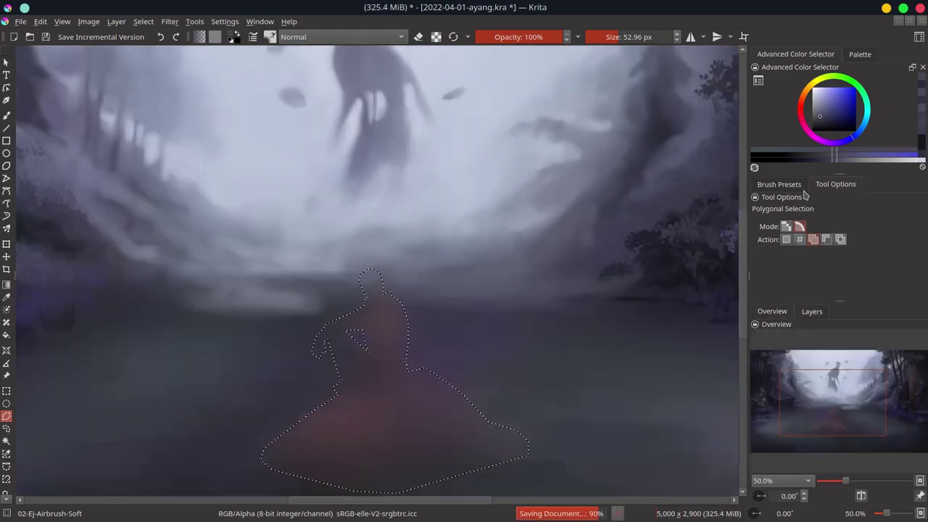
pyautogui.click(780, 184)
pyautogui.click(788, 230)
pyautogui.moveTo(312, 322); pyautogui.dragTo(535, 331)
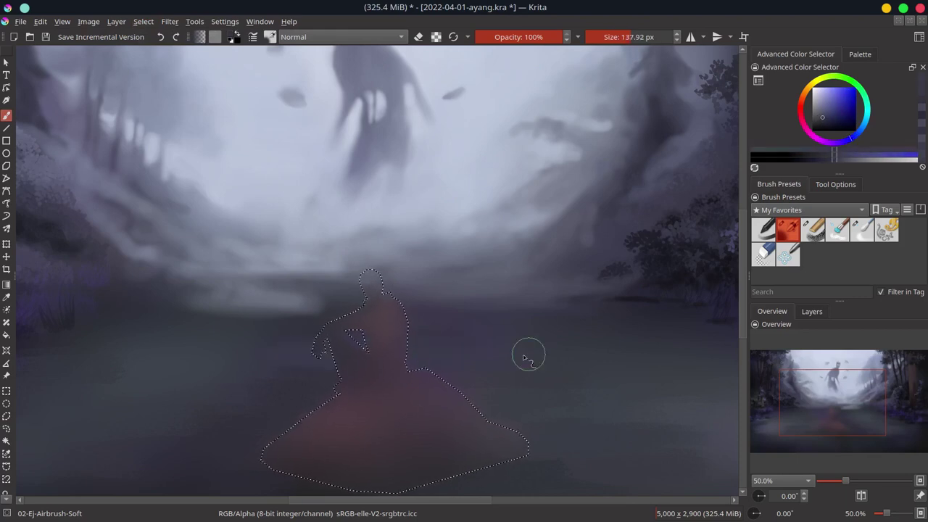
# Set up the 03-Ej-Chalk-Grainy brush at about 148 px with a darker colour, and save
pyautogui.keyDown('ctrl'); pyautogui.click(501, 290); pyautogui.keyUp('ctrl')
pyautogui.keyDown('ctrl'); pyautogui.click(499, 274); pyautogui.keyUp('ctrl')
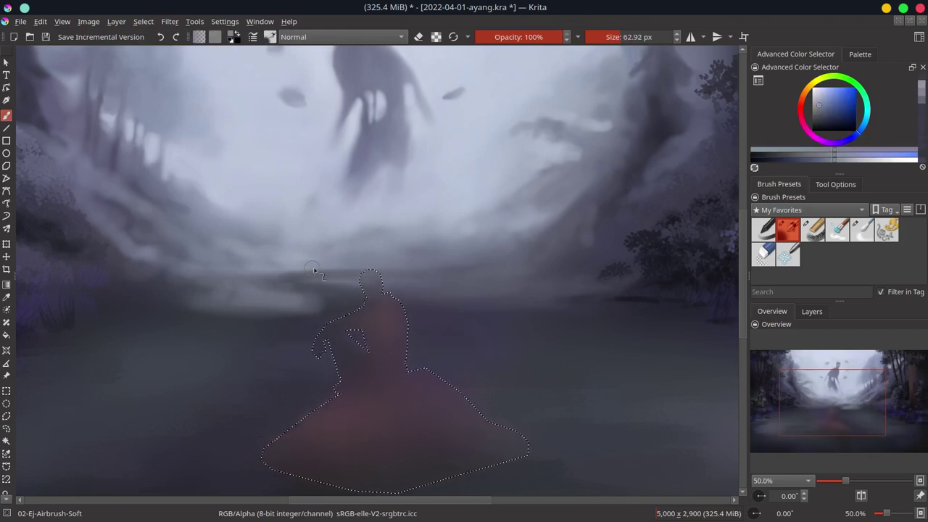
pyautogui.press('[')
pyautogui.press('[')
pyautogui.keyDown('ctrl'); pyautogui.click(438, 271); pyautogui.keyUp('ctrl')
pyautogui.press('.')
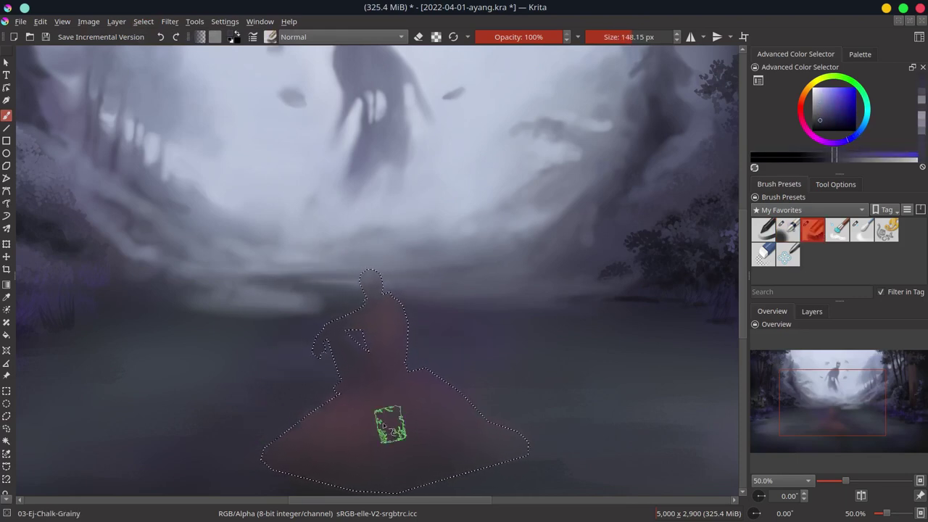
pyautogui.keyDown('ctrl'); pyautogui.click(511, 388); pyautogui.keyUp('ctrl')
pyautogui.keyDown('ctrl'); pyautogui.click(256, 442); pyautogui.keyUp('ctrl')
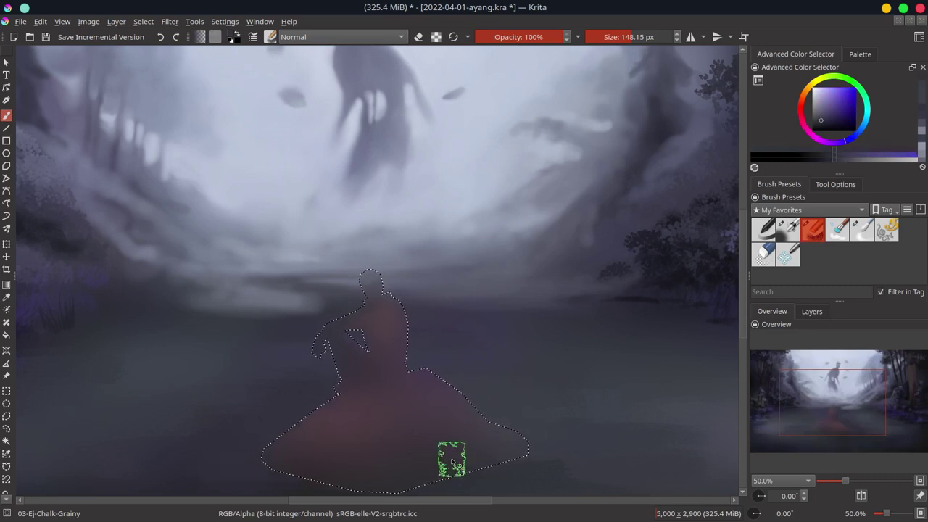
pyautogui.hotkey('ctrl', 's')
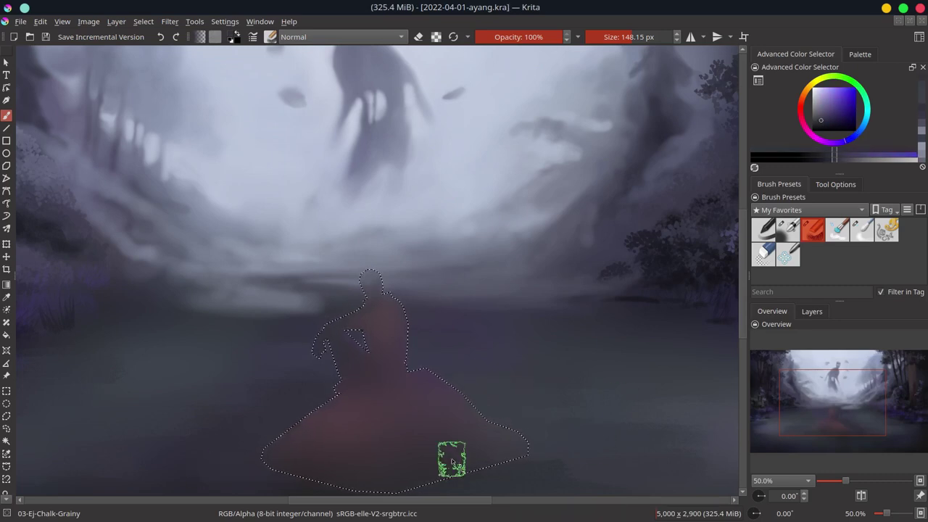
# Fill the selection dark on a new paint layer, hide it, and save with Background active
pyautogui.click(812, 311)
pyautogui.click(758, 497)
pyautogui.press('f')
pyautogui.hotkey('shift', 'BackSpace')
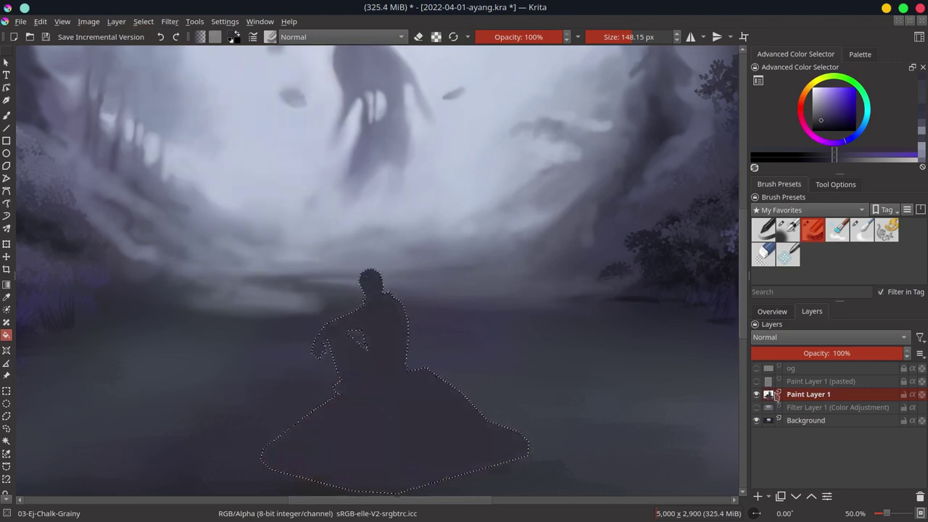
pyautogui.click(756, 394)
pyautogui.click(806, 421)
pyautogui.hotkey('ctrl', 's')
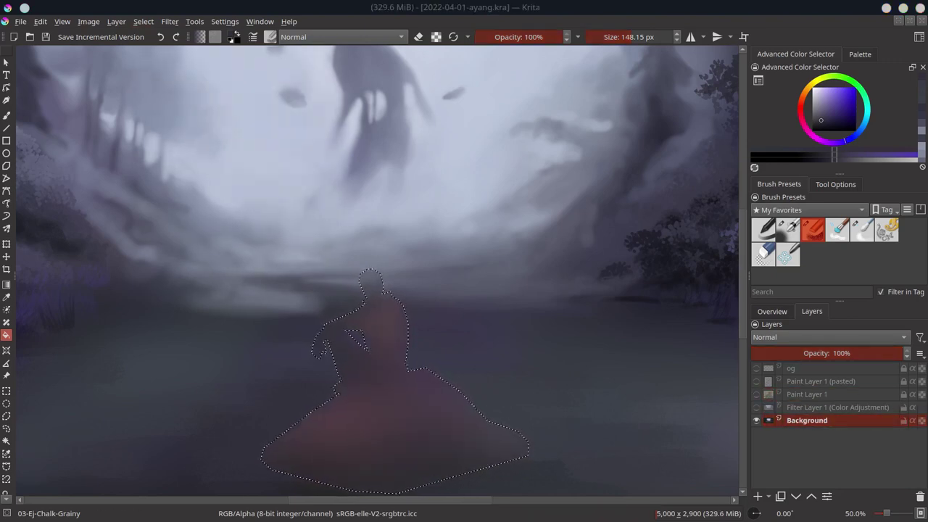
# Brighten the rock inside the selection with pink Texture Big at Color Dodge 49%
pyautogui.click(813, 211)
pyautogui.click(771, 198)
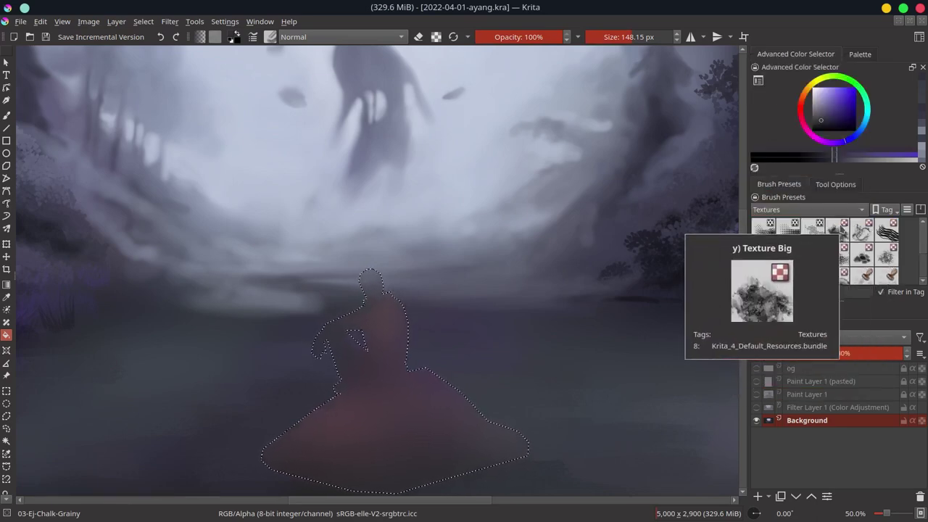
pyautogui.click(837, 231)
pyautogui.keyDown('ctrl'); pyautogui.click(285, 398); pyautogui.keyUp('ctrl')
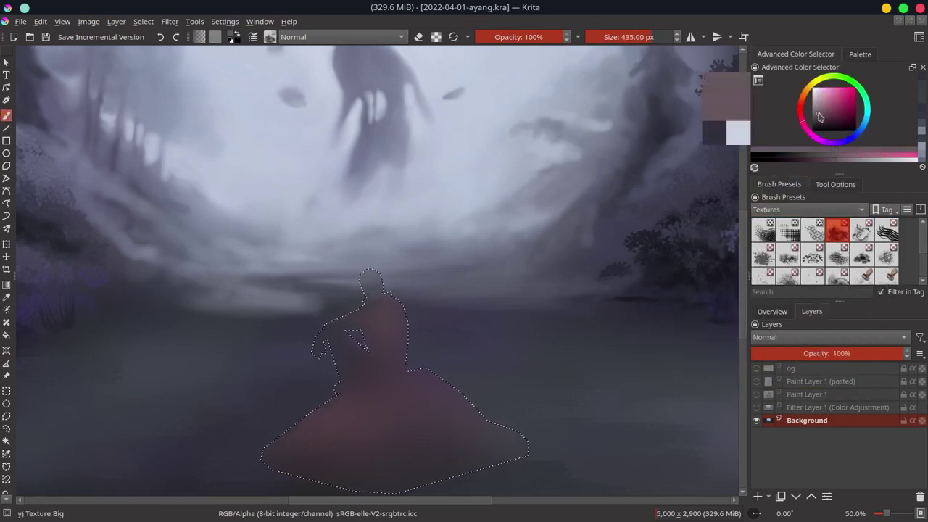
pyautogui.hotkey('alt', 'shift', 'd')
pyautogui.click(516, 37)
pyautogui.moveTo(291, 443)
pyautogui.mouseDown()
pyautogui.moveTo(408, 383)
pyautogui.moveTo(456, 384)
pyautogui.mouseUp()
# Add dark Texture Crackles over the rock, then darken it with Texture Big in Multiply
pyautogui.click(773, 311)
pyautogui.click(862, 230)
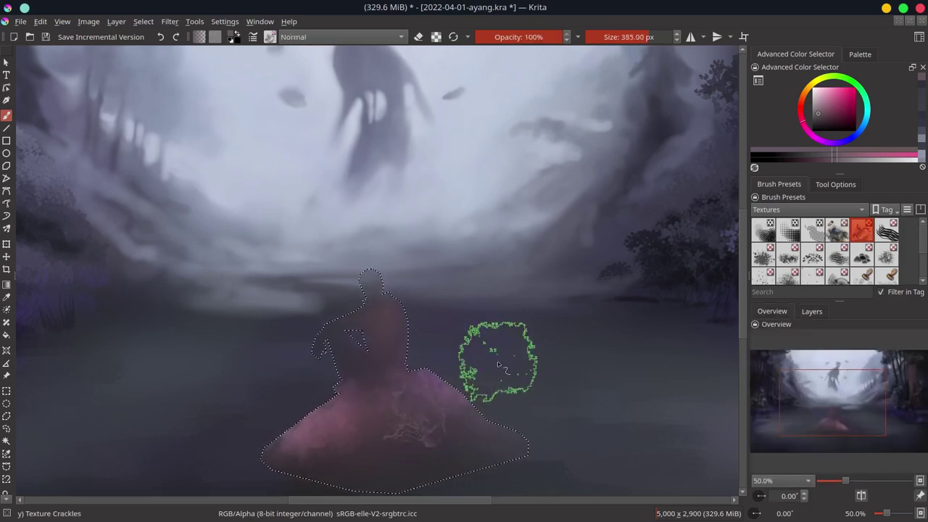
pyautogui.scroll(-3, 472, 312)
pyautogui.moveTo(473, 312); pyautogui.dragTo(394, 363)
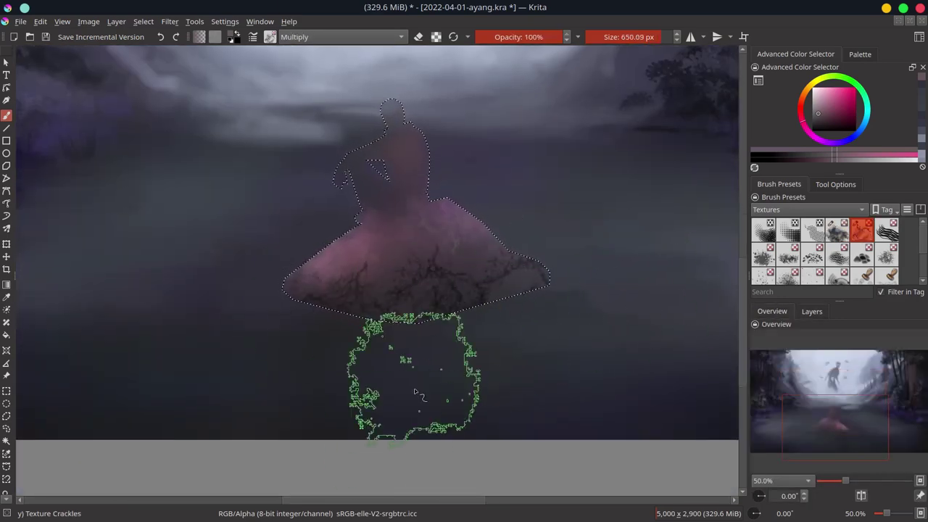
pyautogui.click(837, 229)
pyautogui.hotkey('alt', 'shift', 'm')
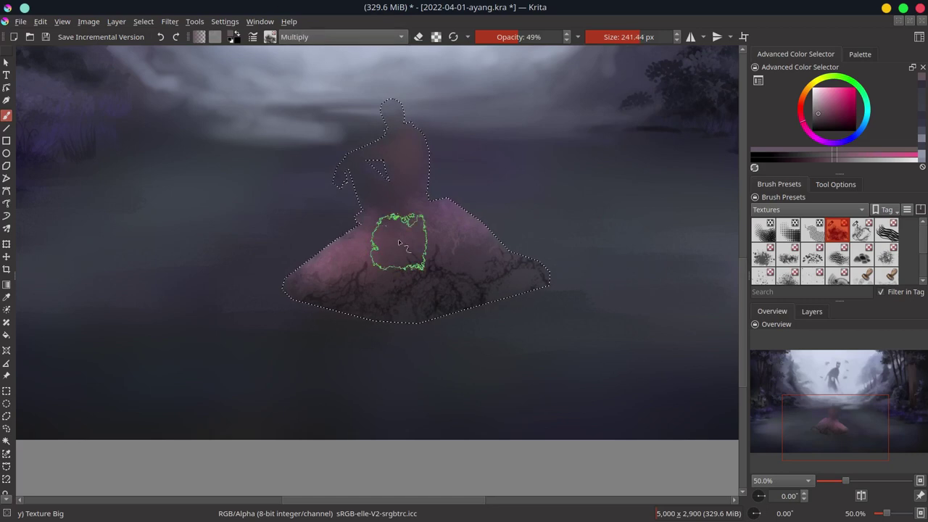
pyautogui.moveTo(465, 198); pyautogui.dragTo(381, 295)
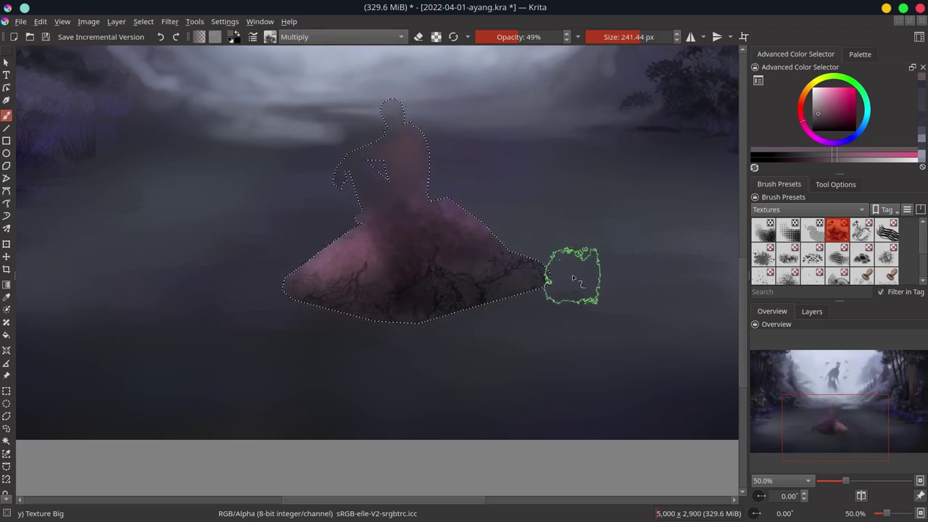
# Return to the grainy chalk brush, adjust the colour slightly, and hide the sketch lines
pyautogui.click(809, 210)
pyautogui.click(790, 222)
pyautogui.click(812, 229)
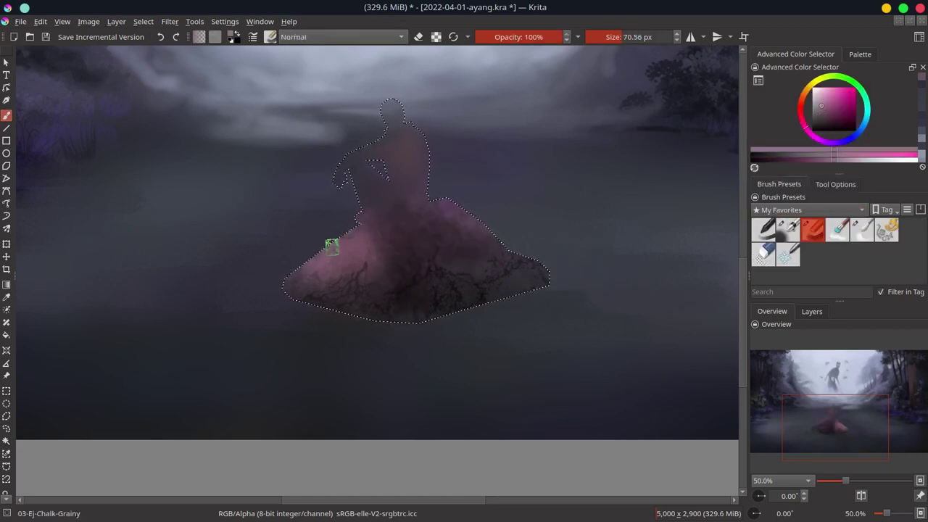
pyautogui.keyDown('ctrl'); pyautogui.click(546, 262); pyautogui.keyUp('ctrl')
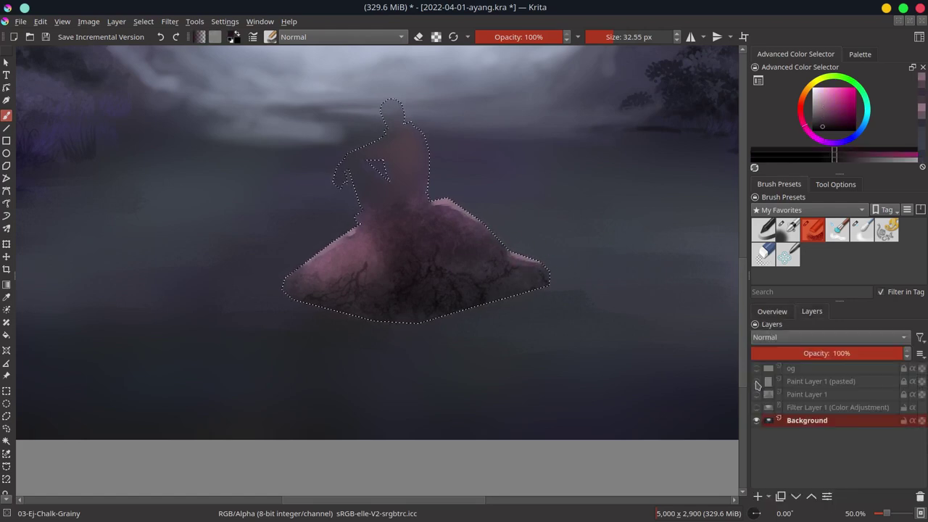
pyautogui.keyDown('ctrl'); pyautogui.click(356, 232); pyautogui.keyUp('ctrl')
# Turn on Filter Layer 1, save, and mirror the view with M
pyautogui.scroll(-4, 362, 225)
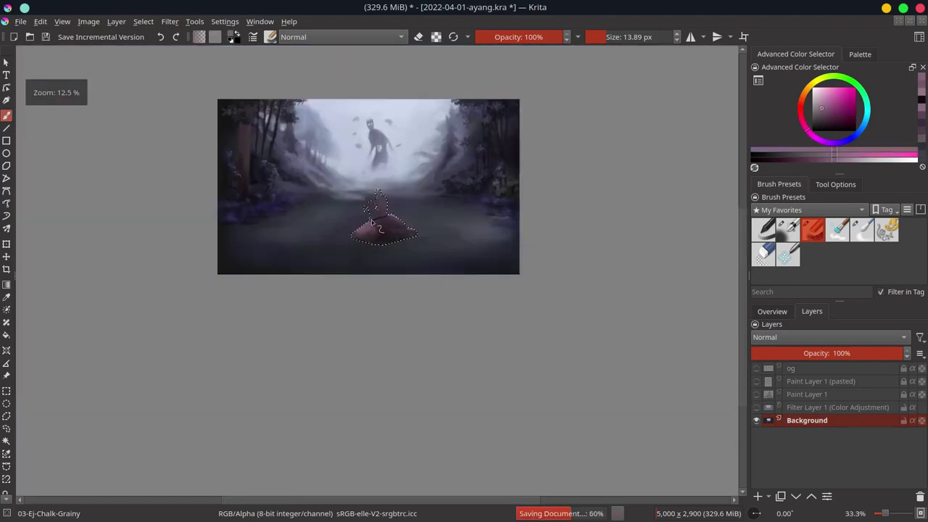
pyautogui.click(757, 408)
pyautogui.hotkey('ctrl', 's')
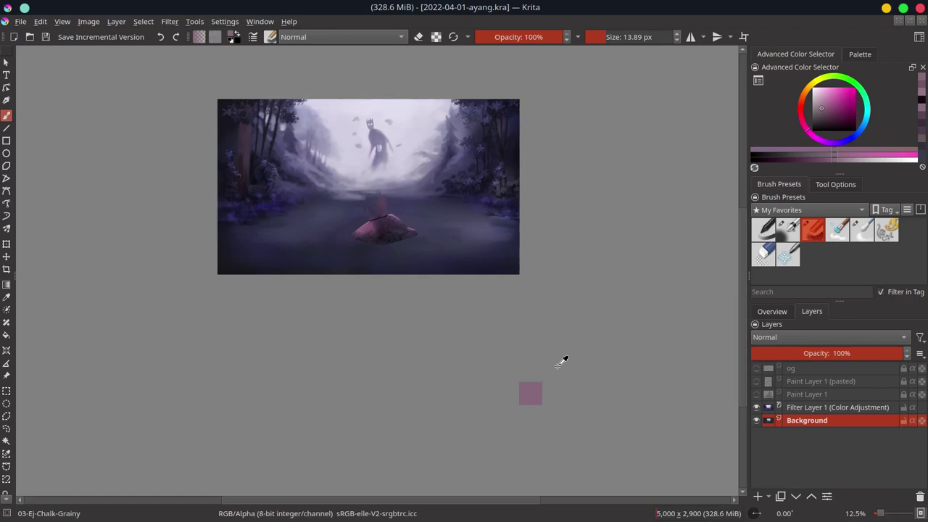
pyautogui.press('m')
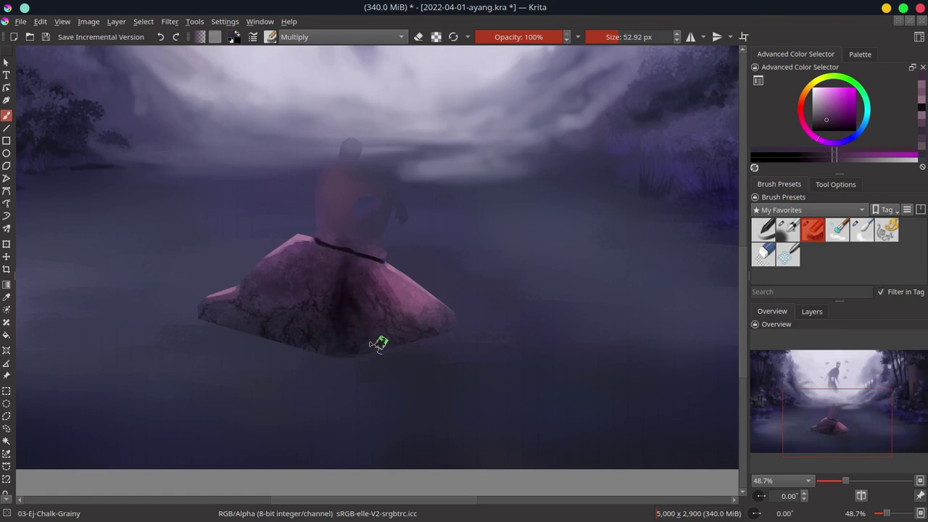
# Paint dark crack lines and lighter pink highlights on the rock with the chalk brush
pyautogui.press(']')
pyautogui.press(']')
pyautogui.press(']')
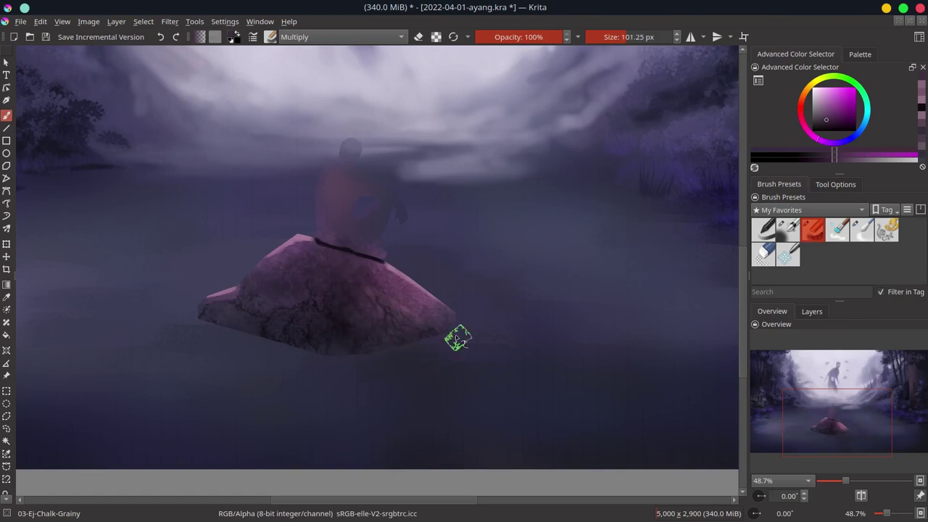
pyautogui.keyDown('ctrl'); pyautogui.click(342, 262); pyautogui.keyUp('ctrl')
pyautogui.press('[')
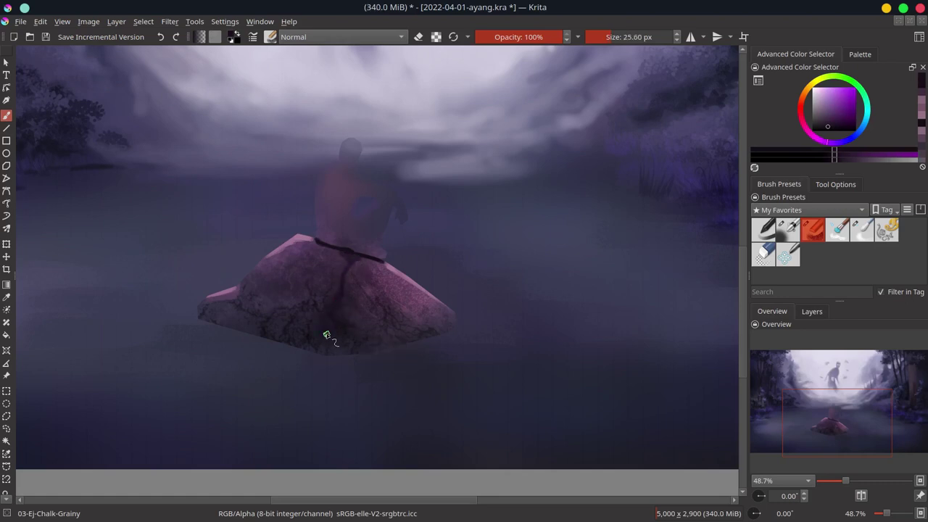
pyautogui.moveTo(323, 301); pyautogui.dragTo(278, 324)
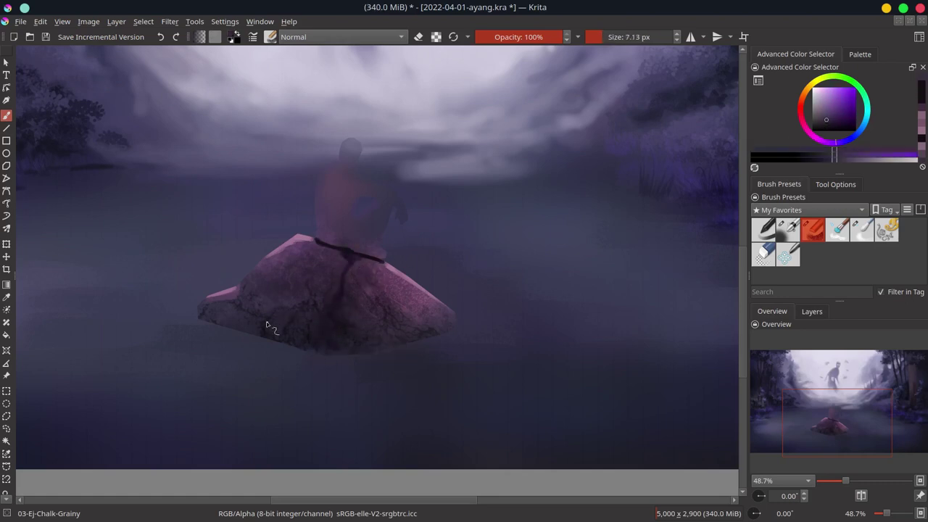
pyautogui.keyDown('ctrl'); pyautogui.click(206, 313); pyautogui.keyUp('ctrl')
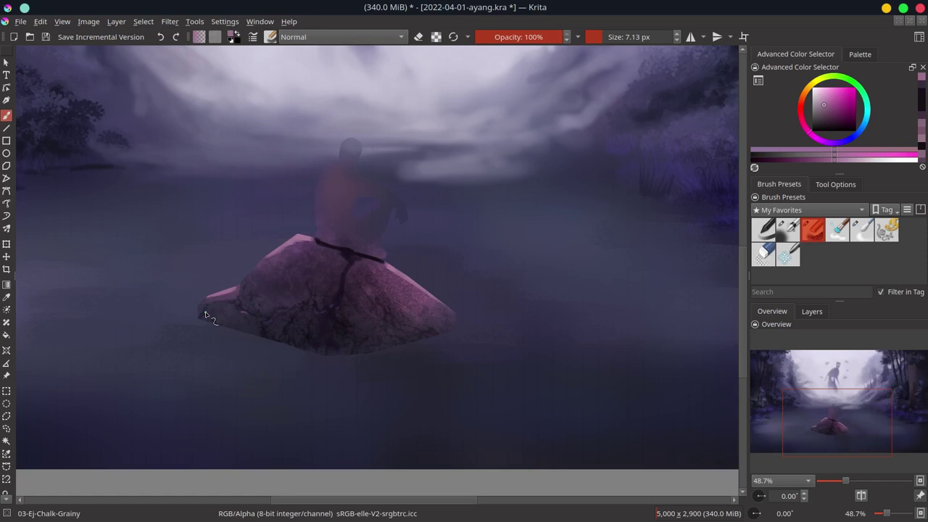
pyautogui.keyDown('ctrl'); pyautogui.click(420, 315); pyautogui.keyUp('ctrl')
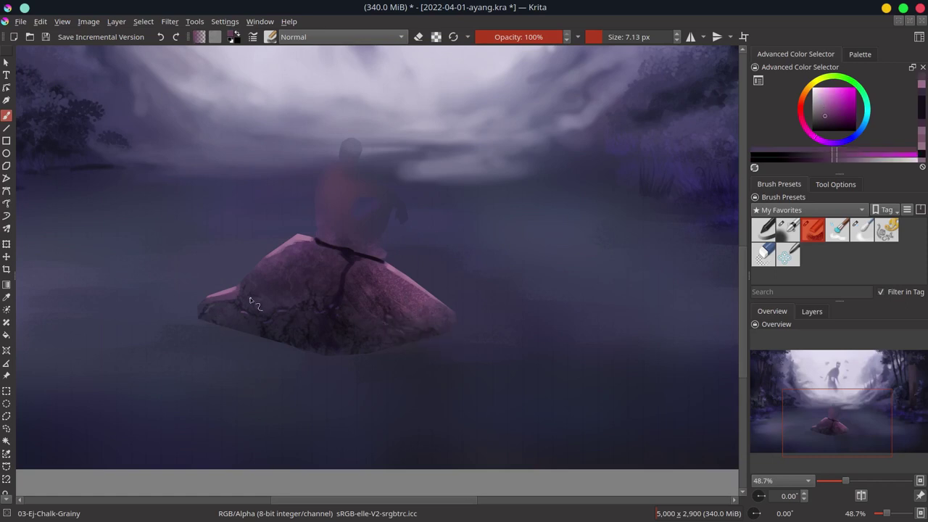
pyautogui.keyDown('ctrl'); pyautogui.click(291, 238); pyautogui.keyUp('ctrl')
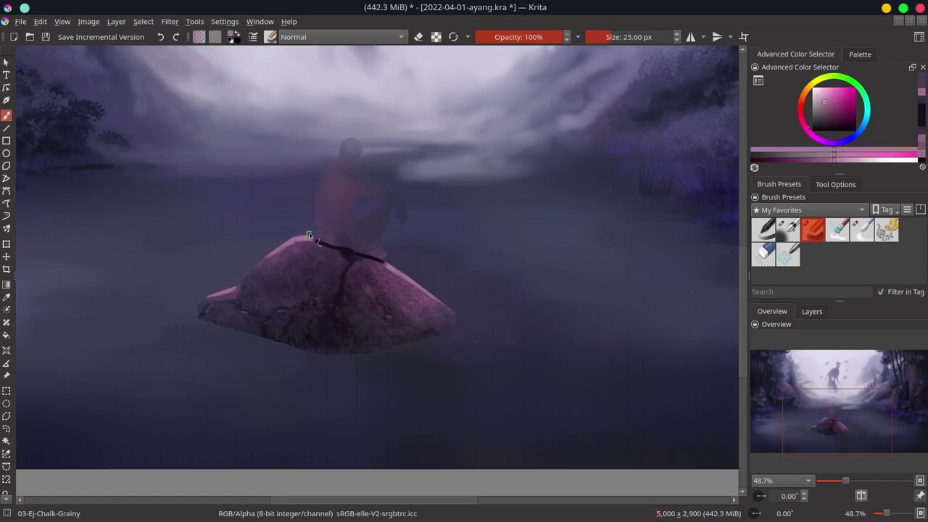
pyautogui.moveTo(319, 262); pyautogui.dragTo(270, 256)
pyautogui.press('/')
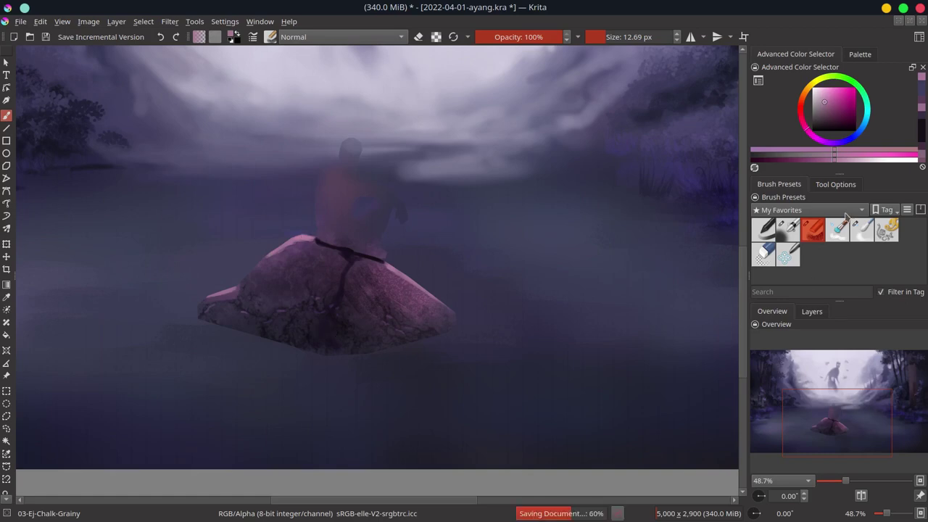
# Stamp dark purple grass and herbs along the rock's base, undoing the first stamp
pyautogui.keyDown('ctrl'); pyautogui.click(312, 331); pyautogui.keyUp('ctrl')
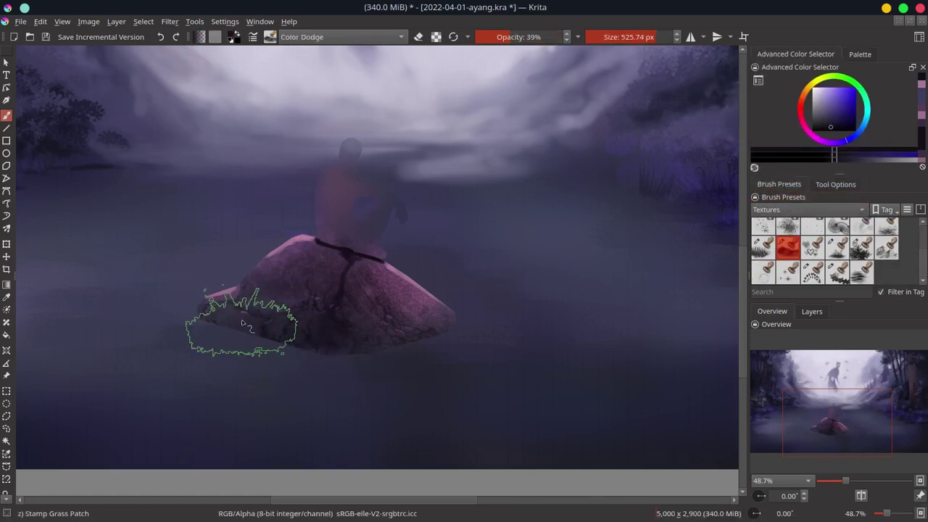
pyautogui.click(251, 317)
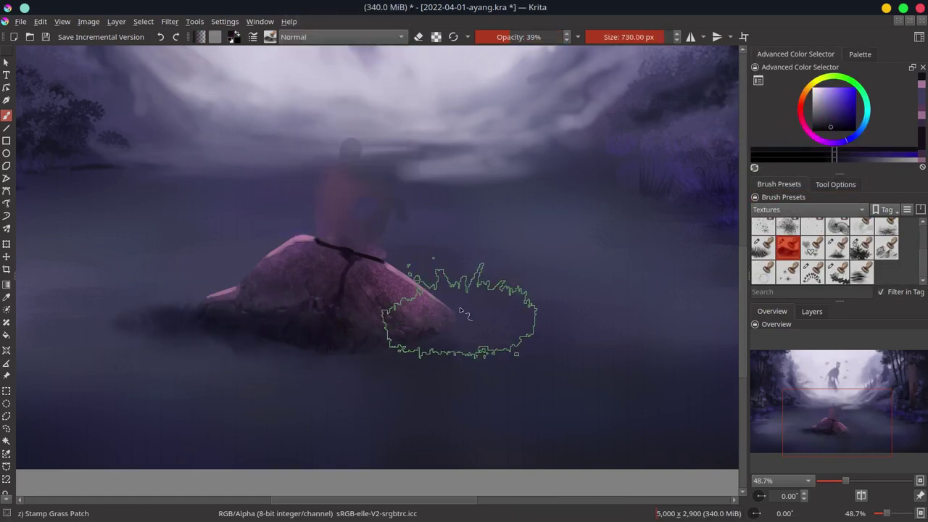
pyautogui.hotkey('ctrl', 'z')
pyautogui.press('.')
pyautogui.press('[')
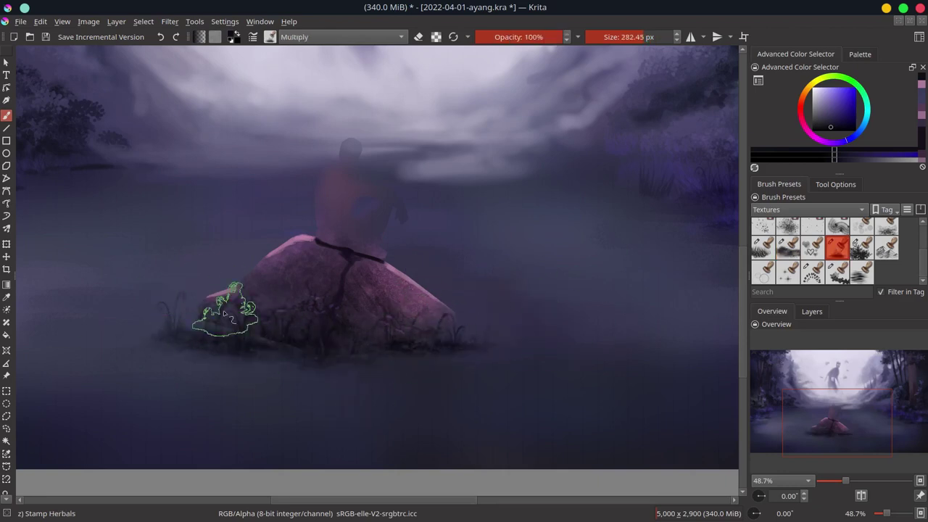
pyautogui.moveTo(228, 310); pyautogui.dragTo(559, 327)
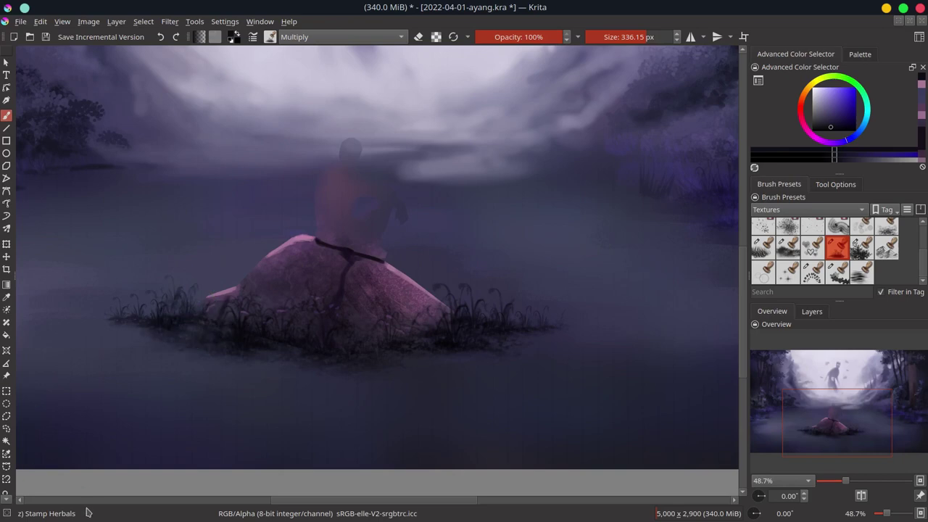
# Touch up with the soft airbrush in dark magenta and nearby tones
pyautogui.click(887, 228)
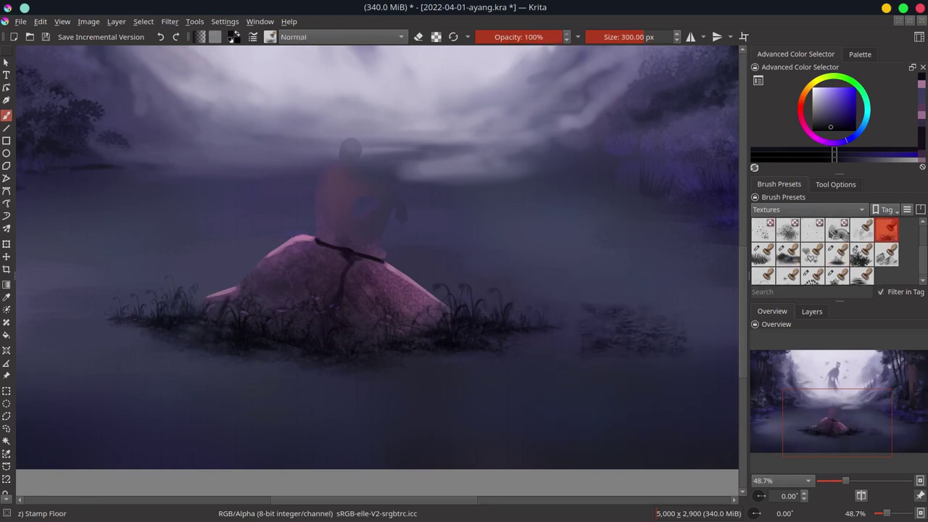
pyautogui.click(804, 210)
pyautogui.click(783, 224)
pyautogui.click(788, 229)
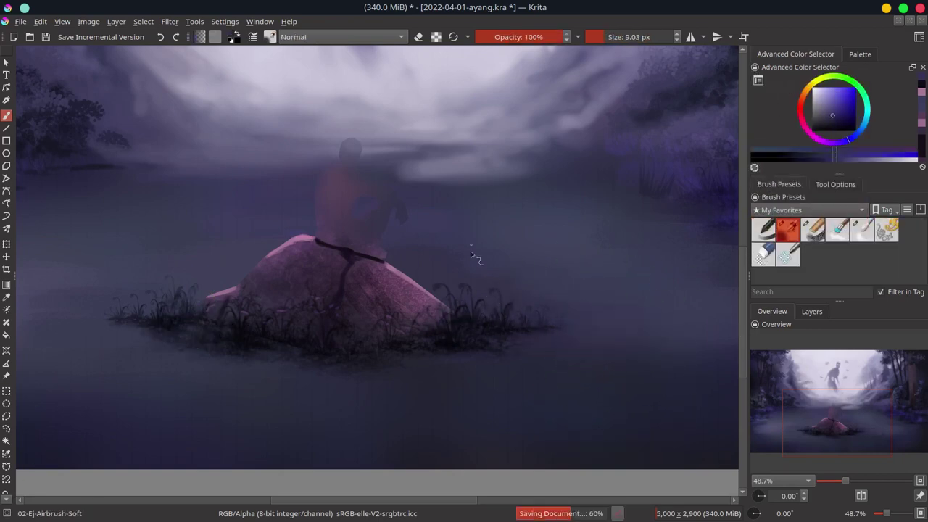
pyautogui.keyDown('ctrl'); pyautogui.click(697, 138); pyautogui.keyUp('ctrl')
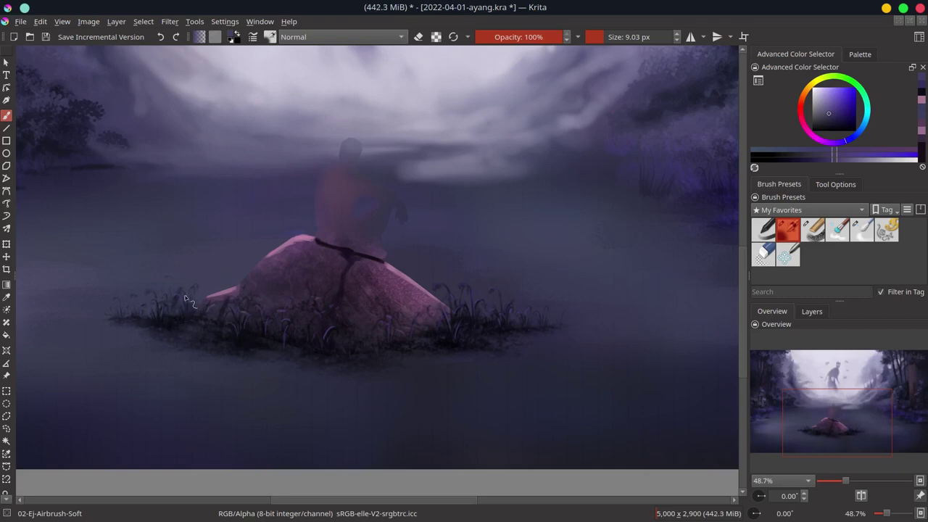
pyautogui.keyDown('ctrl'); pyautogui.click(328, 247); pyautogui.keyUp('ctrl')
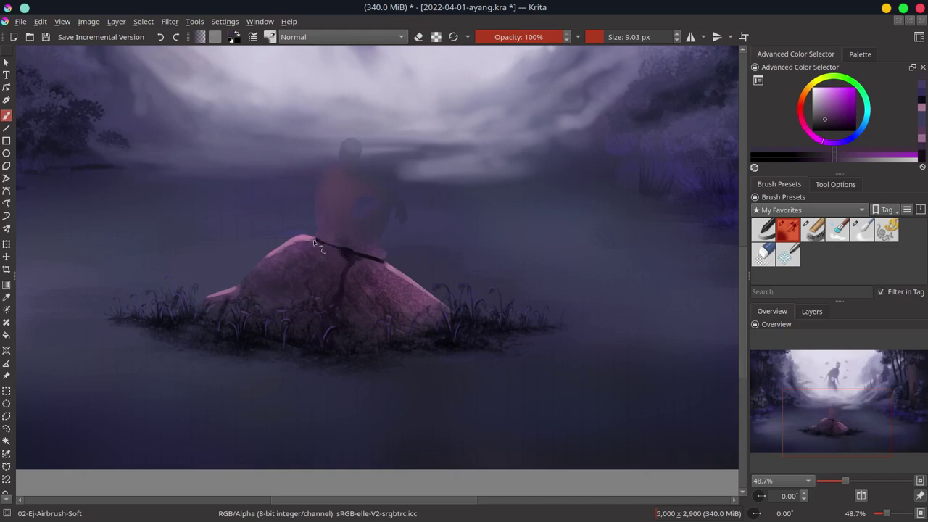
pyautogui.keyDown('ctrl'); pyautogui.click(349, 299); pyautogui.keyUp('ctrl')
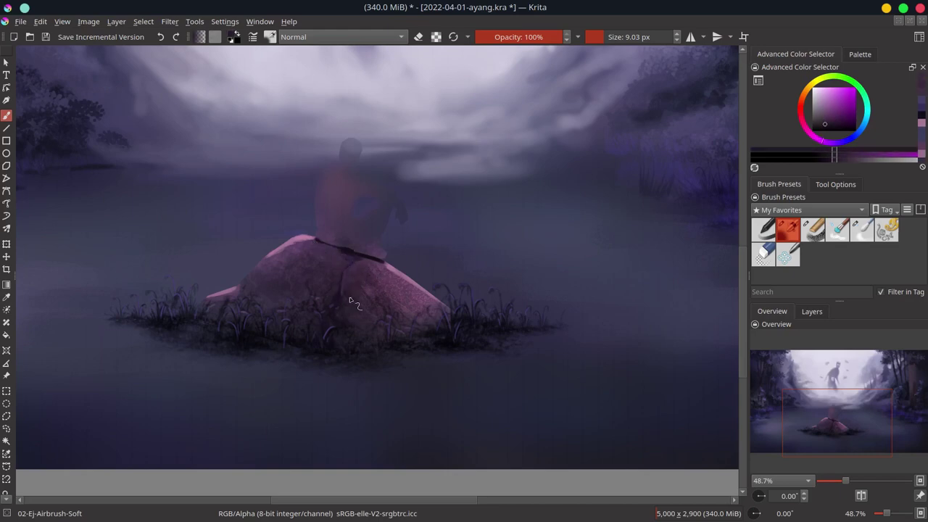
pyautogui.keyDown('ctrl'); pyautogui.click(348, 277); pyautogui.keyUp('ctrl')
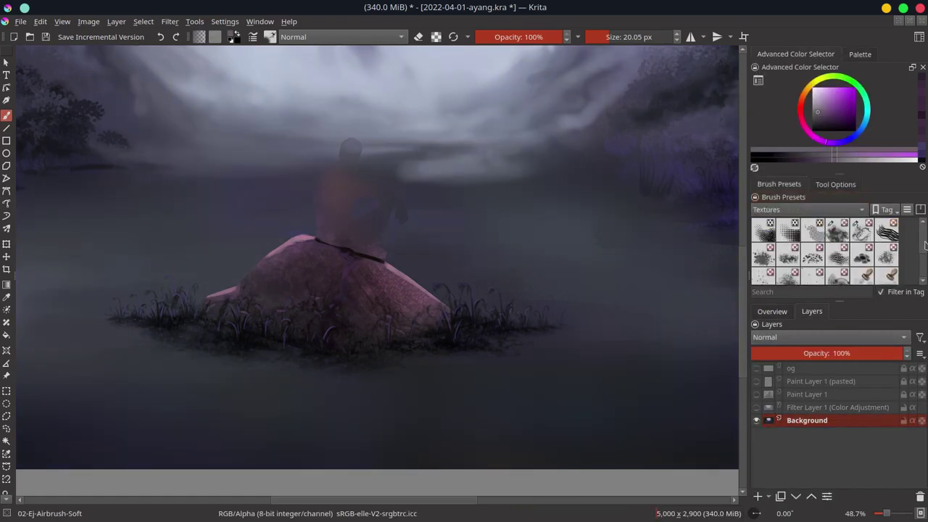
# Switch between the grass and herbal stamp brushes and zoom out to the overview
pyautogui.scroll(-2, 924, 246)
pyautogui.click(763, 249)
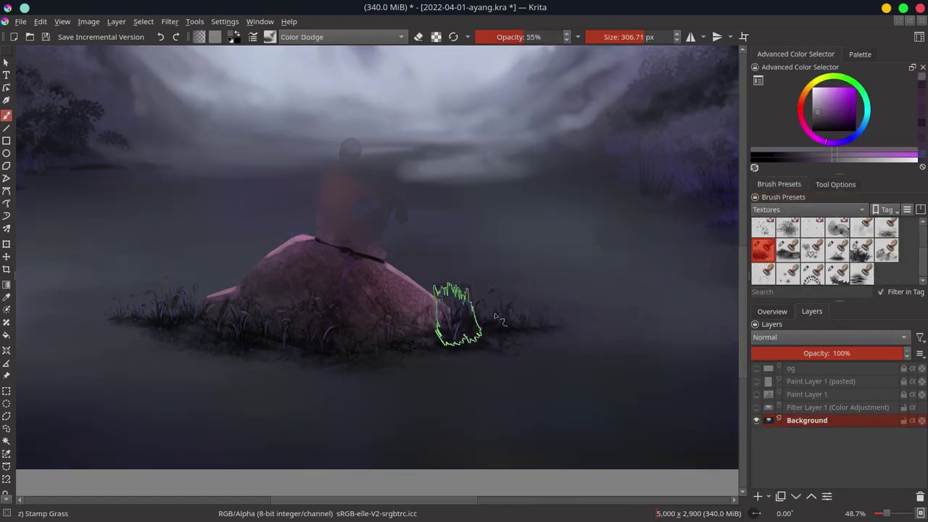
pyautogui.click(838, 249)
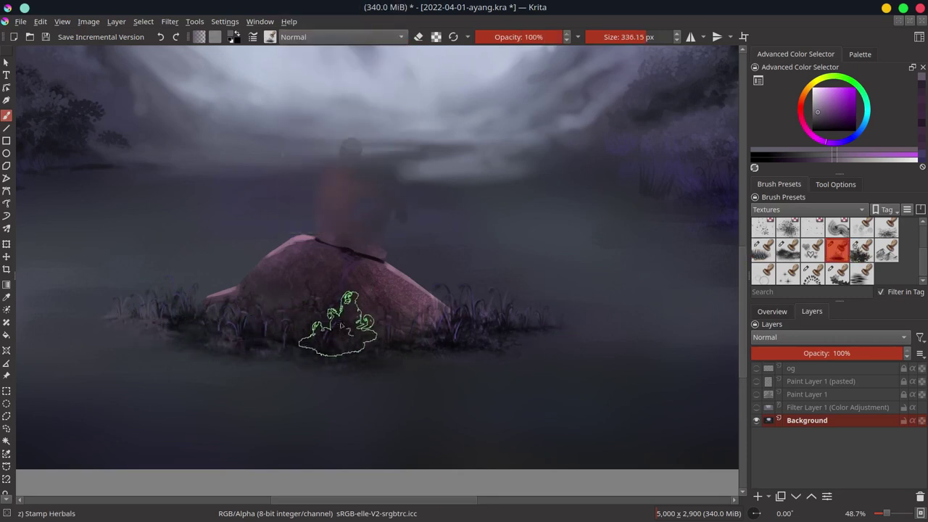
pyautogui.click(773, 311)
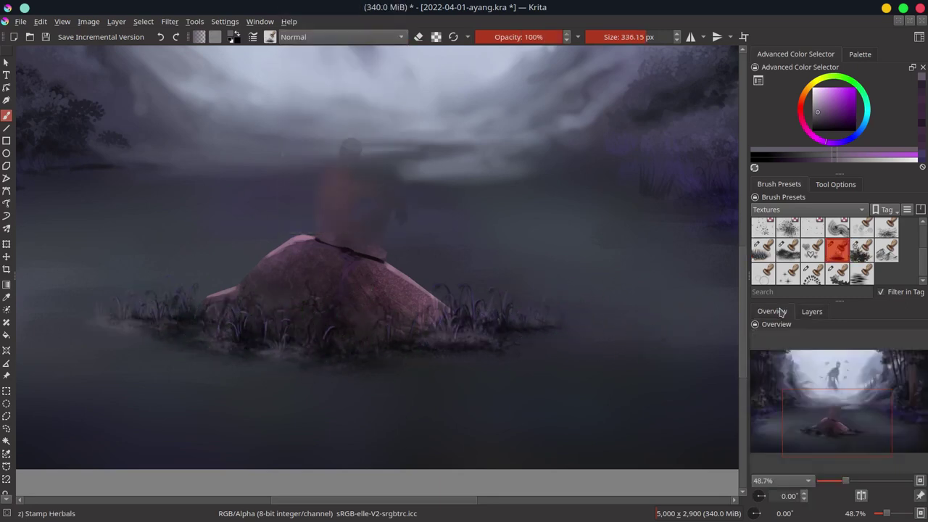
pyautogui.scroll(-5, 682, 335)
# Save, select the grainy chalk brush, and toggle Filter Layer 1 off and back on
pyautogui.hotkey('ctrl', 's')
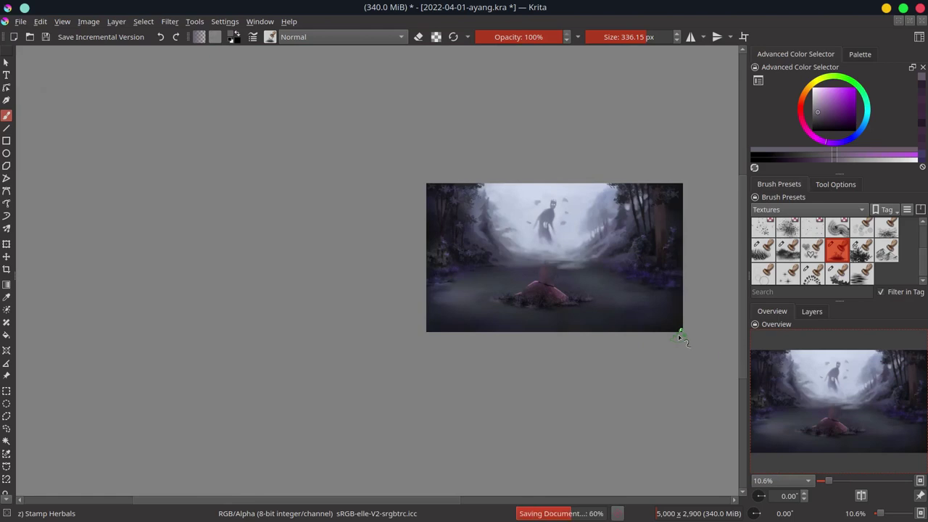
pyautogui.click(808, 210)
pyautogui.click(784, 215)
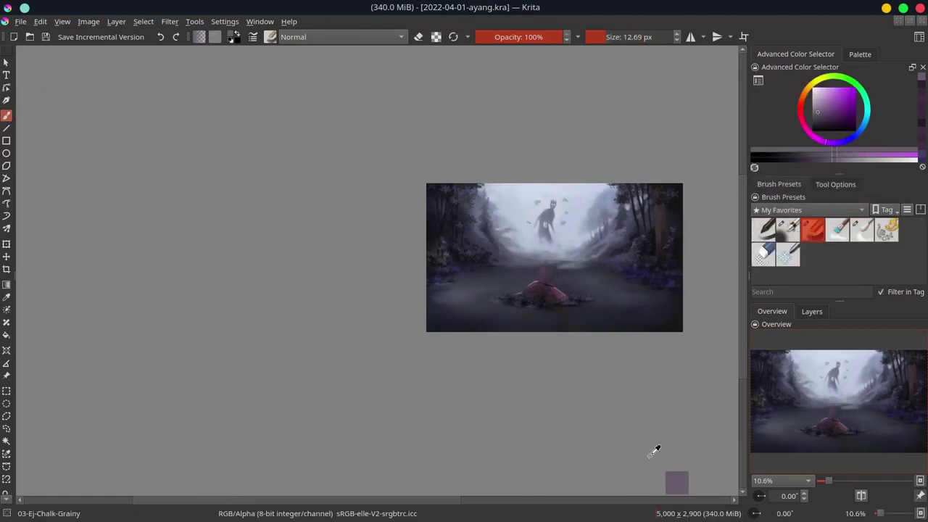
pyautogui.click(812, 311)
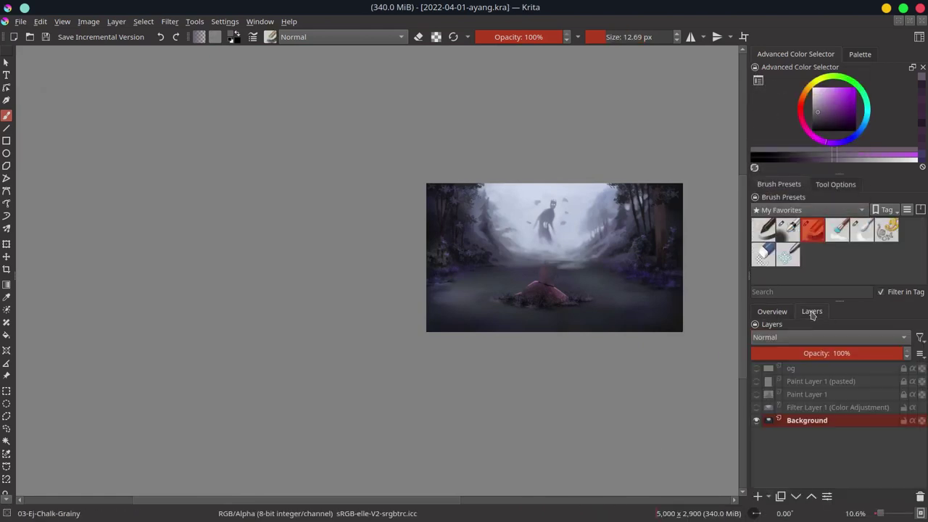
pyautogui.click(756, 408)
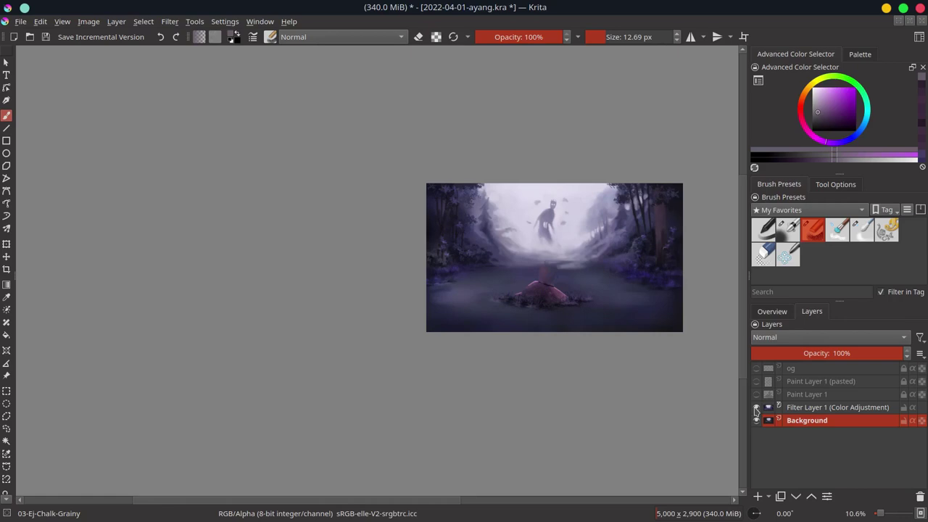
pyautogui.click(756, 410)
# Resize the canvas to 5000 × 3300 px, hide Filter Layer 1, and pick pale blue airbrush
pyautogui.click(88, 21)
pyautogui.click(138, 211)
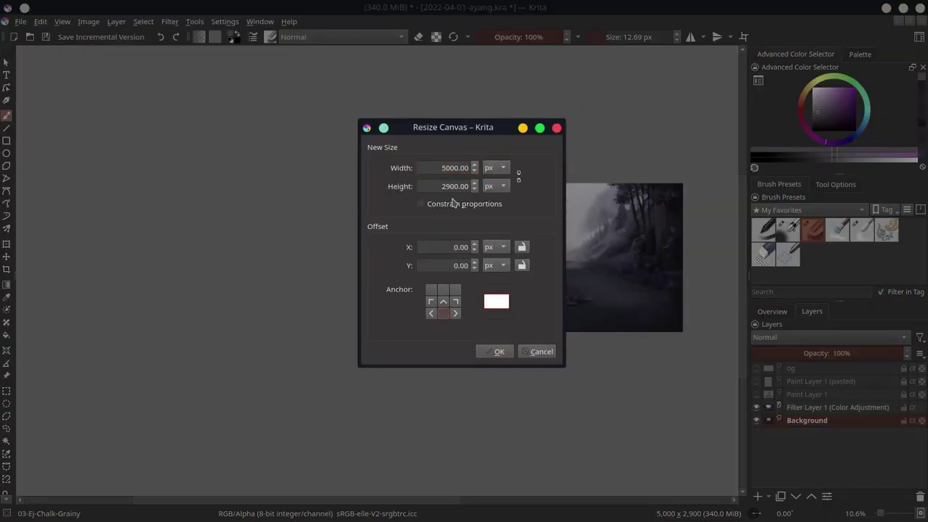
pyautogui.click(496, 351)
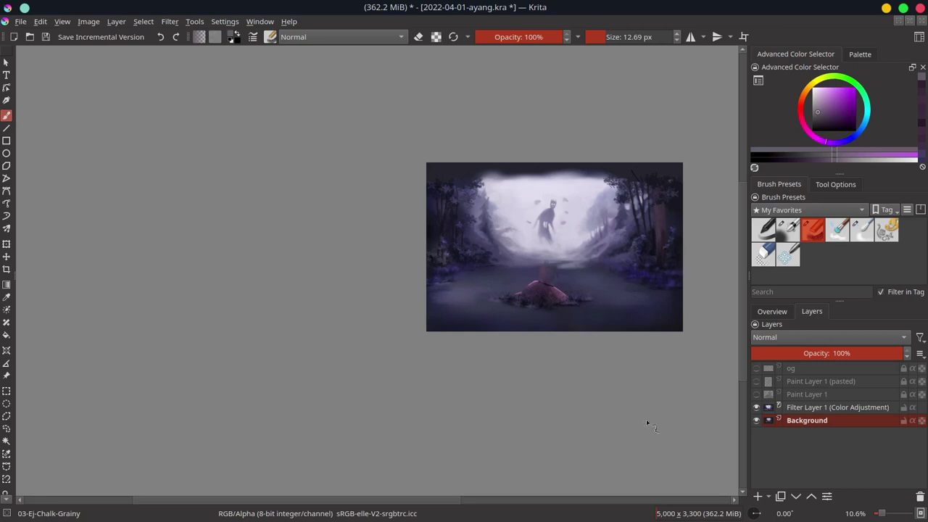
pyautogui.click(756, 407)
pyautogui.click(789, 229)
pyautogui.keyDown('ctrl'); pyautogui.click(580, 212); pyautogui.keyUp('ctrl')
# Airbrush white mist along the top, paste as a new layer, save, and nudge it up
pyautogui.moveTo(508, 173); pyautogui.dragTo(565, 160)
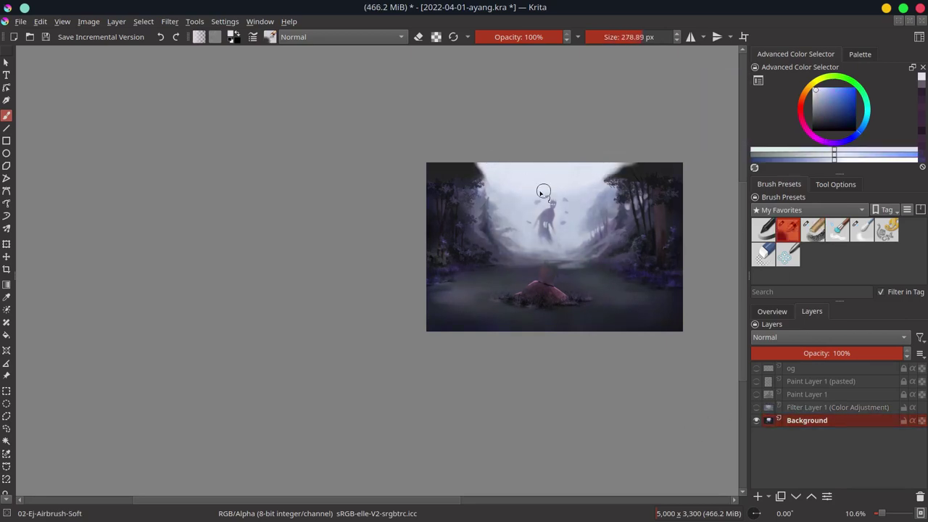
pyautogui.scroll(4, 582, 207)
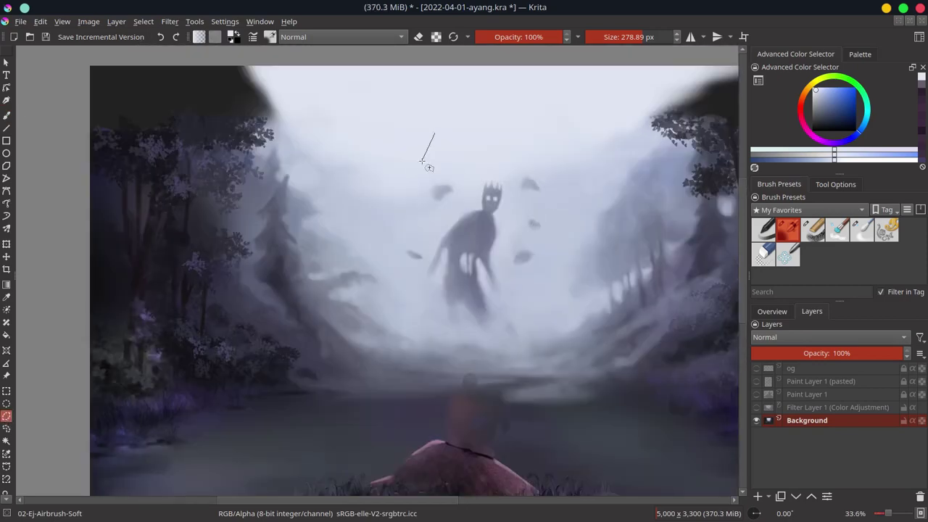
pyautogui.click(40, 21)
pyautogui.click(80, 108)
pyautogui.hotkey('ctrl', 'v')
pyautogui.scroll(-3, 449, 251)
pyautogui.hotkey('ctrl', 's')
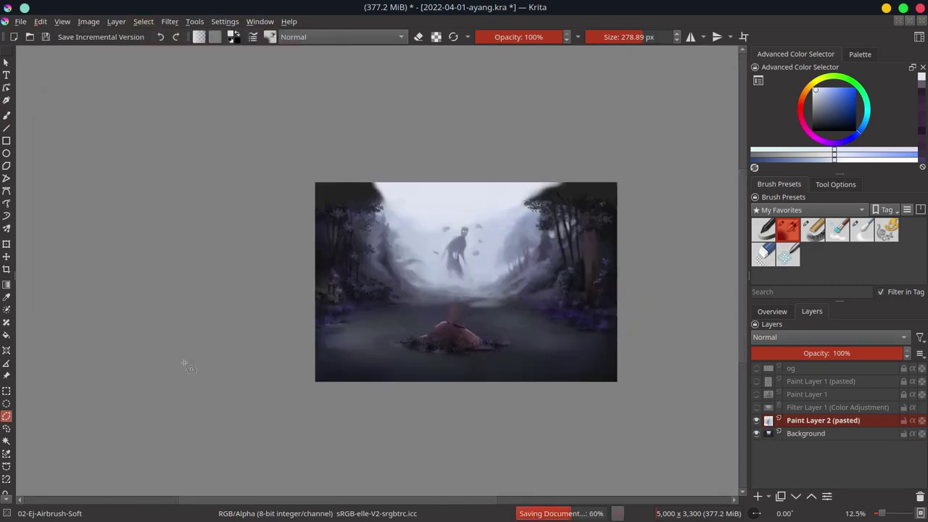
pyautogui.press('t')
pyautogui.moveTo(544, 399); pyautogui.dragTo(547, 391)
# Sample fog colours, enlarge the airbrush to about 226 px, and mist the dark top-left
pyautogui.press('b')
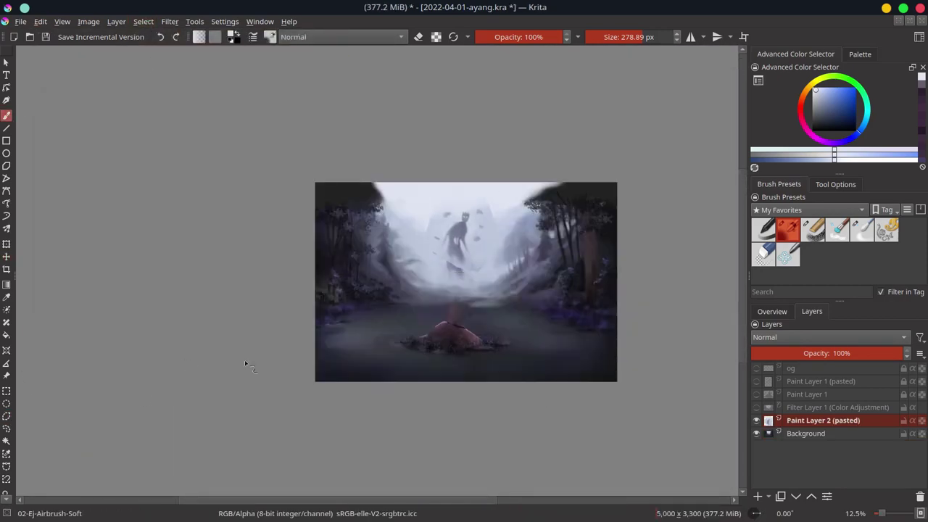
pyautogui.keyDown('ctrl'); pyautogui.click(450, 268); pyautogui.keyUp('ctrl')
pyautogui.keyDown('ctrl'); pyautogui.click(458, 259); pyautogui.keyUp('ctrl')
pyautogui.moveTo(458, 258); pyautogui.dragTo(454, 254)
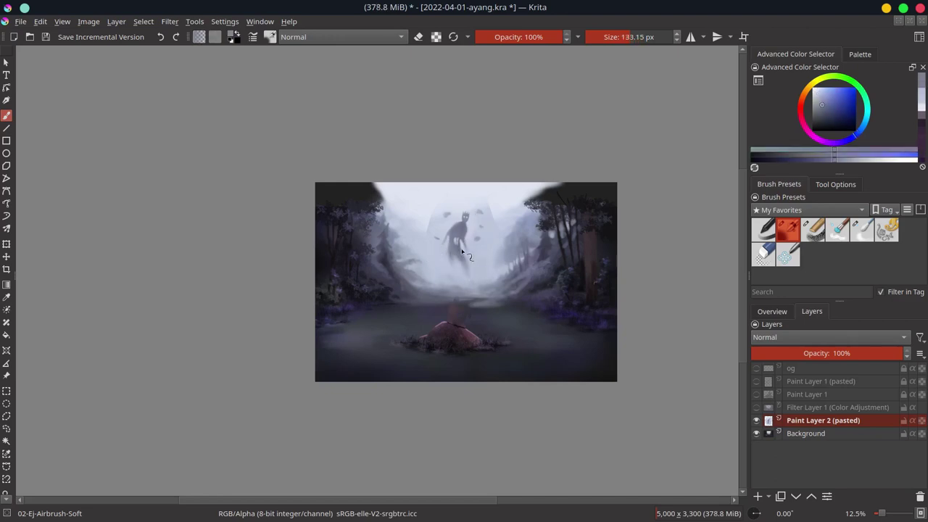
pyautogui.keyDown('ctrl'); pyautogui.click(462, 252); pyautogui.keyUp('ctrl')
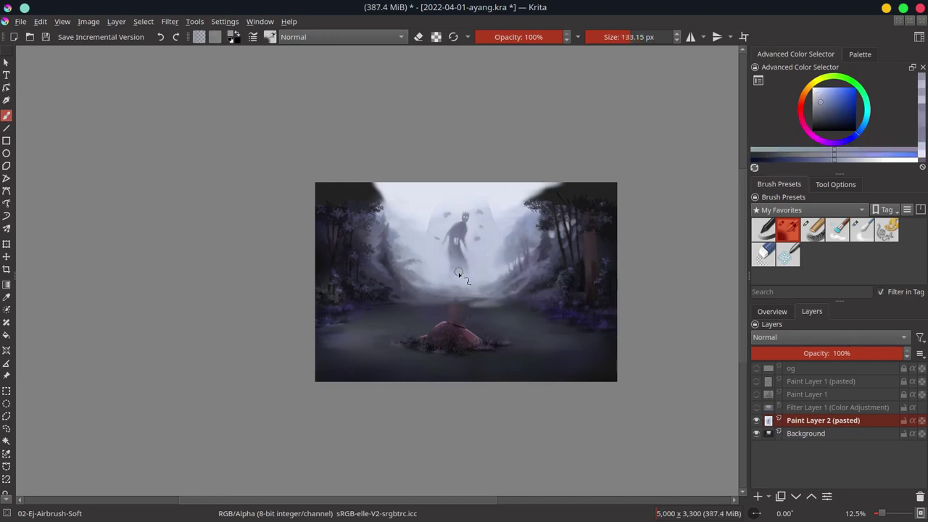
pyautogui.keyDown('ctrl'); pyautogui.click(458, 274); pyautogui.keyUp('ctrl')
pyautogui.moveTo(450, 246); pyautogui.dragTo(434, 219)
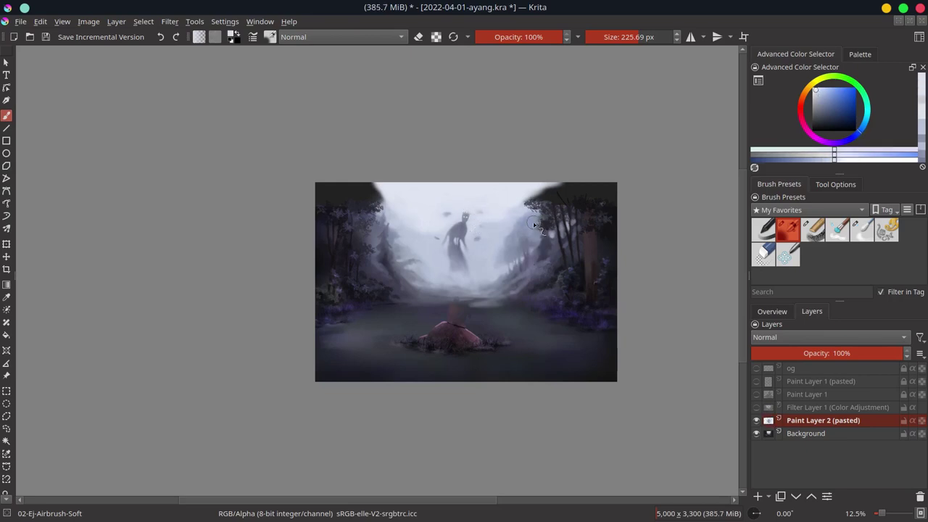
pyautogui.scroll(5, 493, 191)
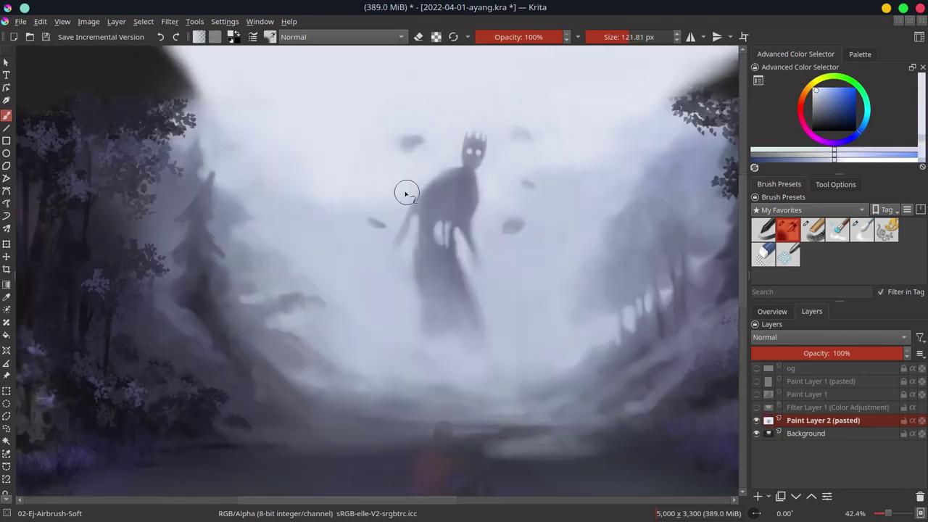
pyautogui.keyDown('ctrl'); pyautogui.click(362, 270); pyautogui.keyUp('ctrl')
pyautogui.scroll(-5, 568, 149)
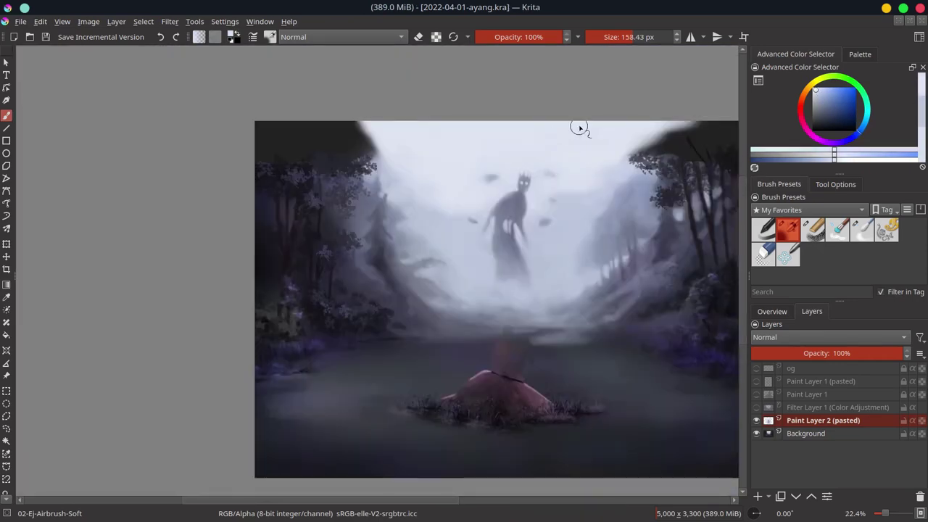
pyautogui.moveTo(366, 127); pyautogui.dragTo(385, 154)
pyautogui.moveTo(747, 195); pyautogui.dragTo(675, 186)
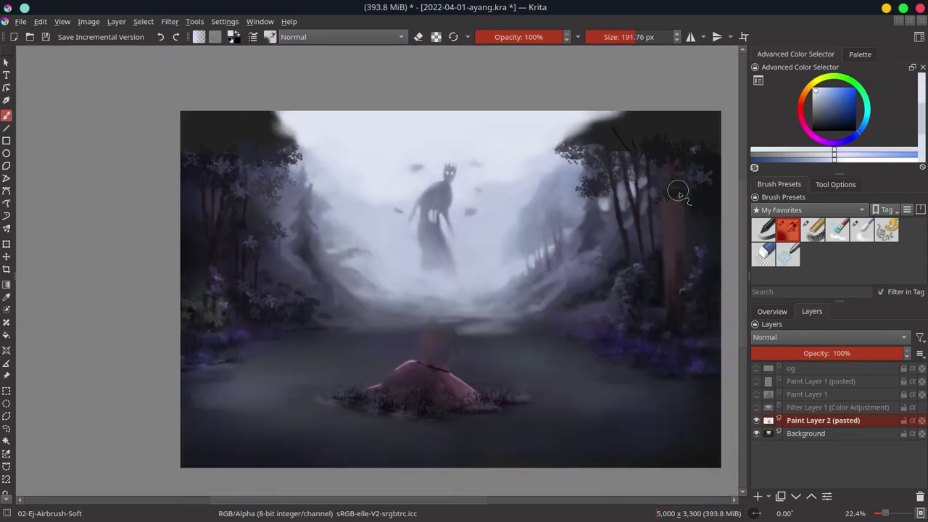
pyautogui.click(773, 311)
# Stamp dark foliage into the top-left corner and along the top edge with Stamp Leaves
pyautogui.click(808, 209)
pyautogui.click(783, 145)
pyautogui.click(862, 248)
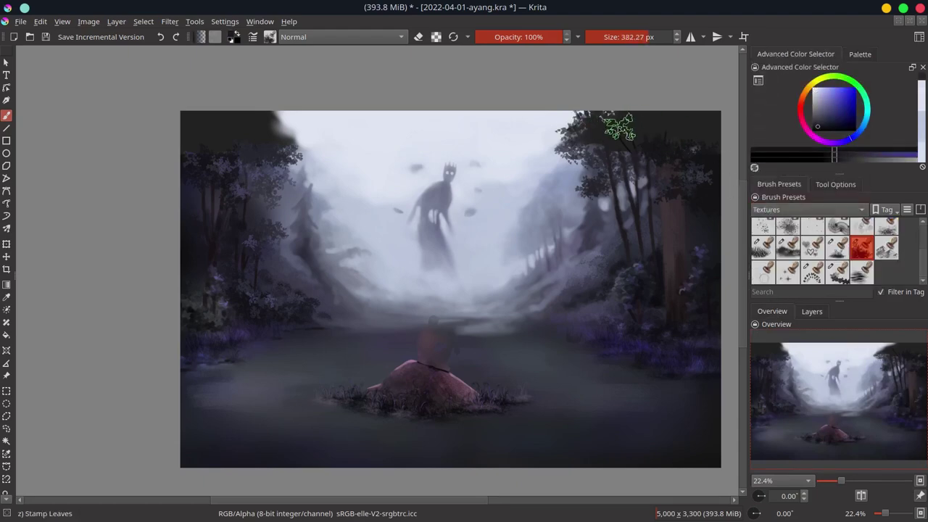
pyautogui.moveTo(231, 118); pyautogui.dragTo(266, 137)
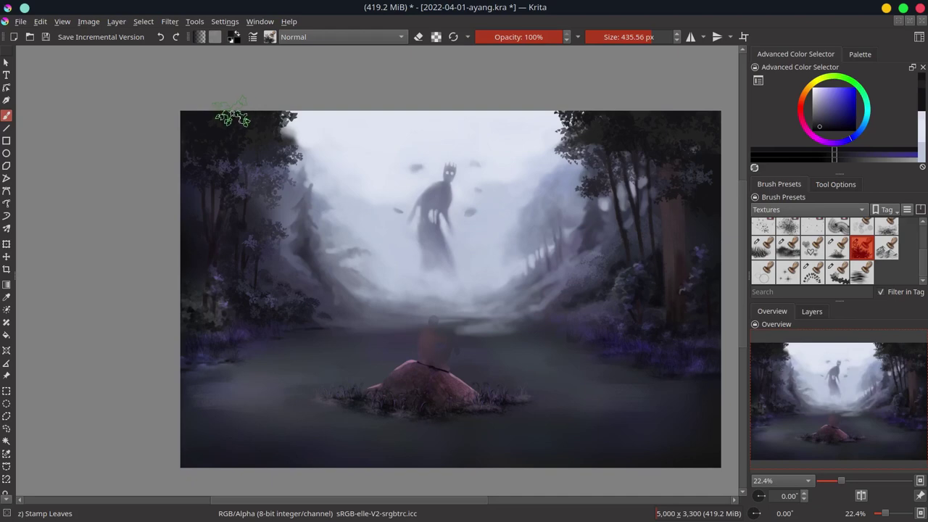
pyautogui.moveTo(264, 134); pyautogui.dragTo(330, 116)
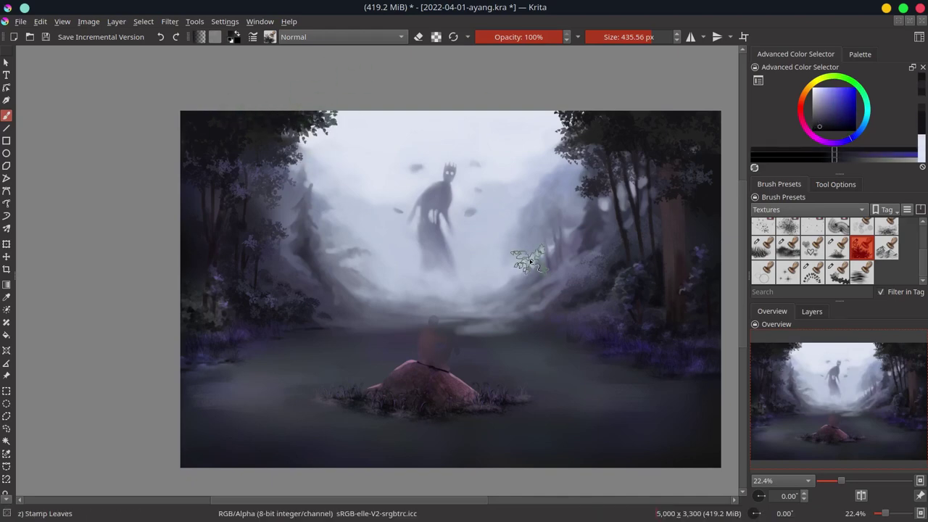
# Return to My Favorites, select Airbrush-Soft, and pick a pale fog-blue colour
pyautogui.click(809, 210)
pyautogui.click(783, 217)
pyautogui.click(789, 229)
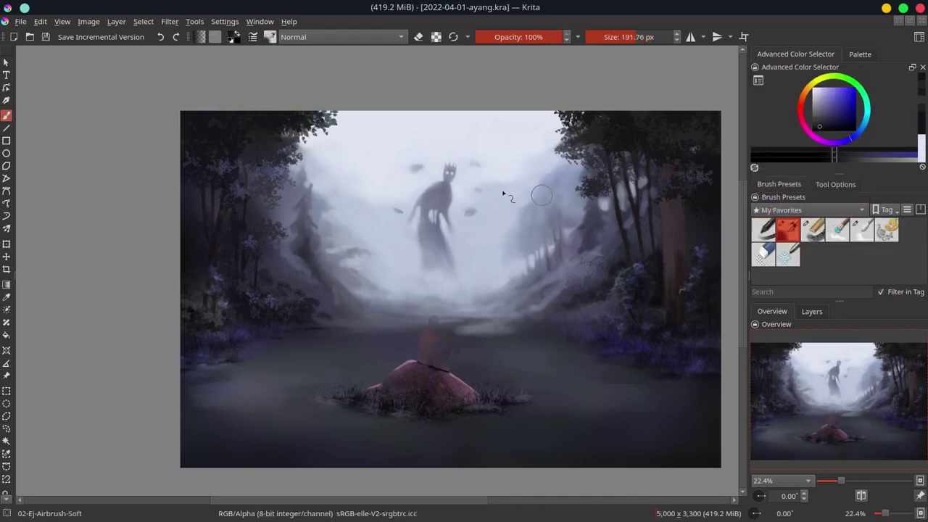
pyautogui.keyDown('ctrl'); pyautogui.click(502, 190); pyautogui.keyUp('ctrl')
# Airbrush pale fog over the creature's legs and merge Paint Layer 2 down into Background
pyautogui.moveTo(414, 197)
pyautogui.mouseDown()
pyautogui.moveTo(418, 155)
pyautogui.moveTo(479, 137)
pyautogui.mouseUp()
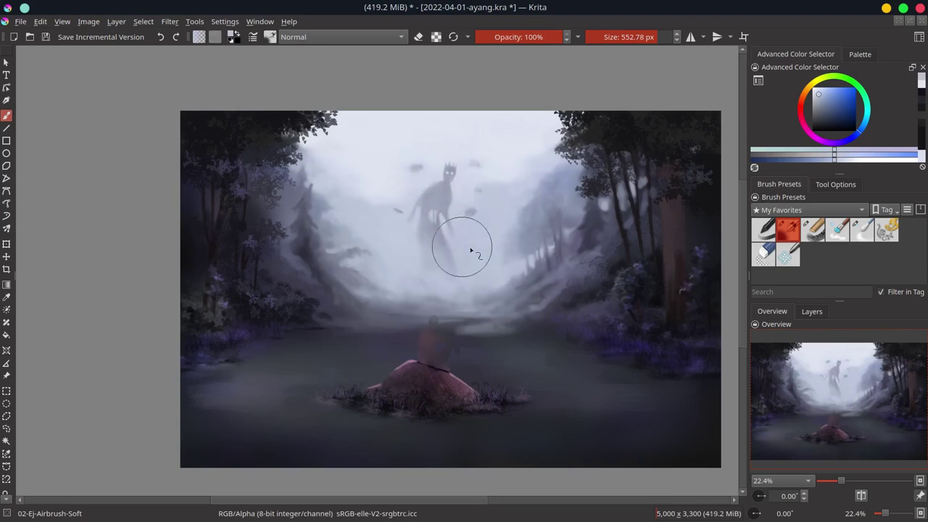
pyautogui.scroll(-5, 508, 188)
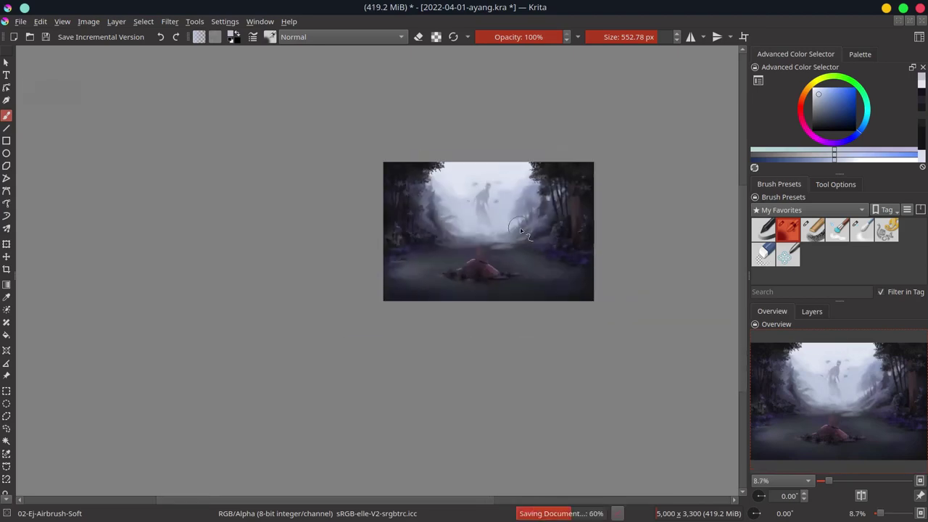
pyautogui.click(812, 312)
pyautogui.press('Delete')
# Save the painting and show the og and Paint Layer 1 sketch layers over it
pyautogui.scroll(-2, 623, 381)
pyautogui.hotkey('ctrl', 's')
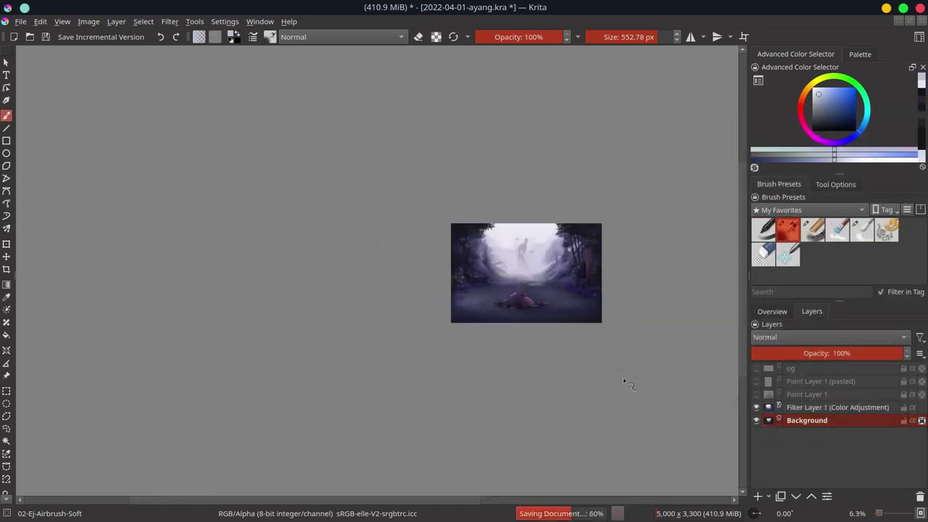
pyautogui.press('2')
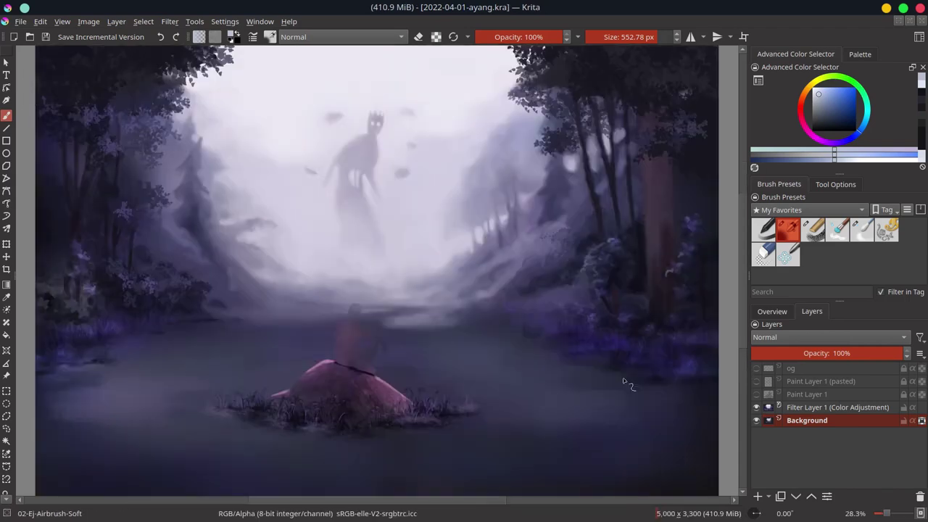
pyautogui.press('-')
pyautogui.press('-')
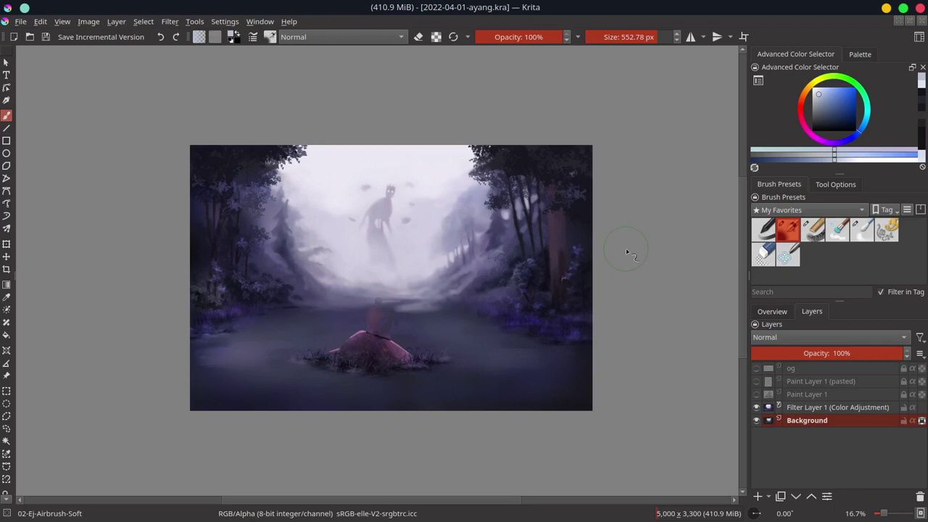
pyautogui.click(772, 311)
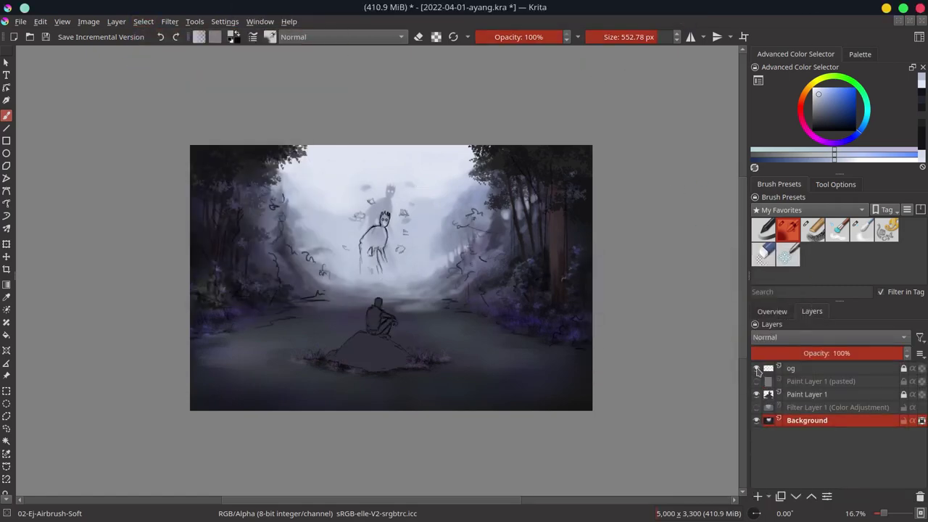
# On Paint Layer 1, select the seated figure and rock, then save
pyautogui.click(808, 394)
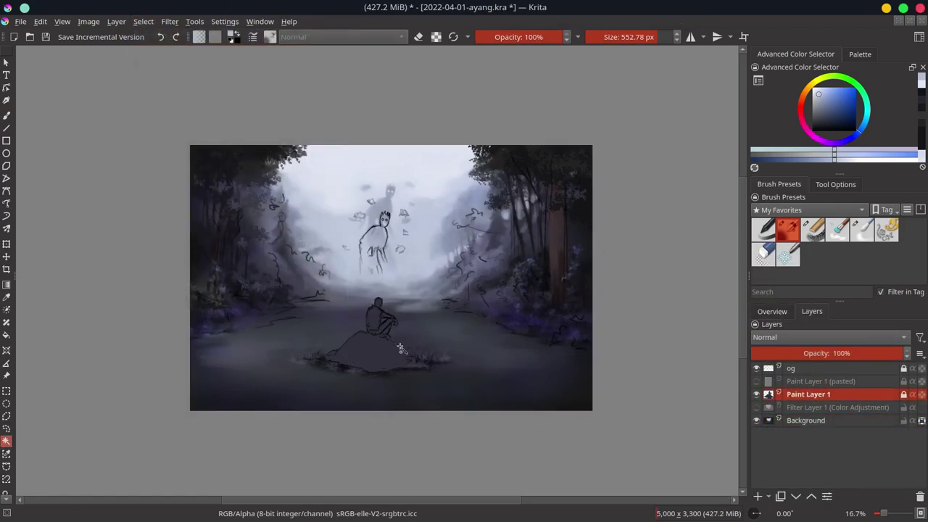
pyautogui.click(387, 370)
pyautogui.hotkey('ctrl', 's')
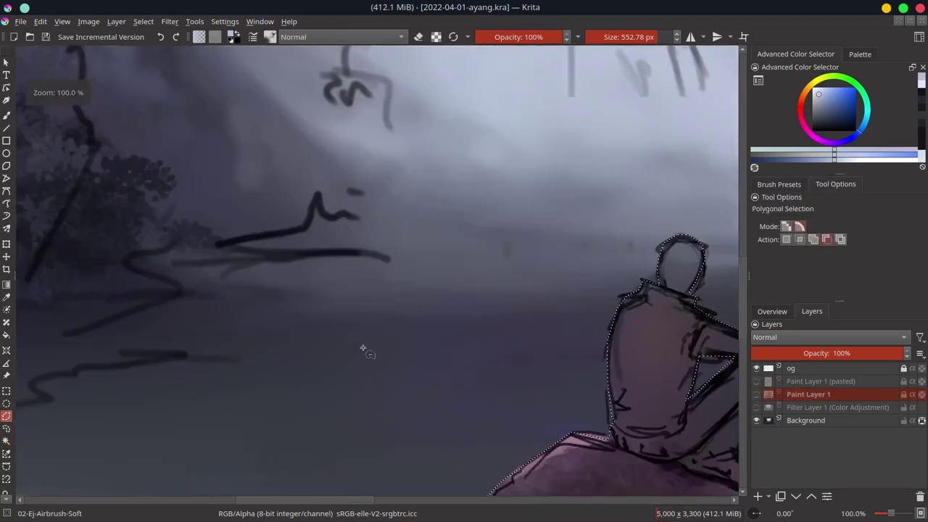
# Subtract the pink rock from the selection with a polygonal selection and fit the canvas in view
pyautogui.press('1')
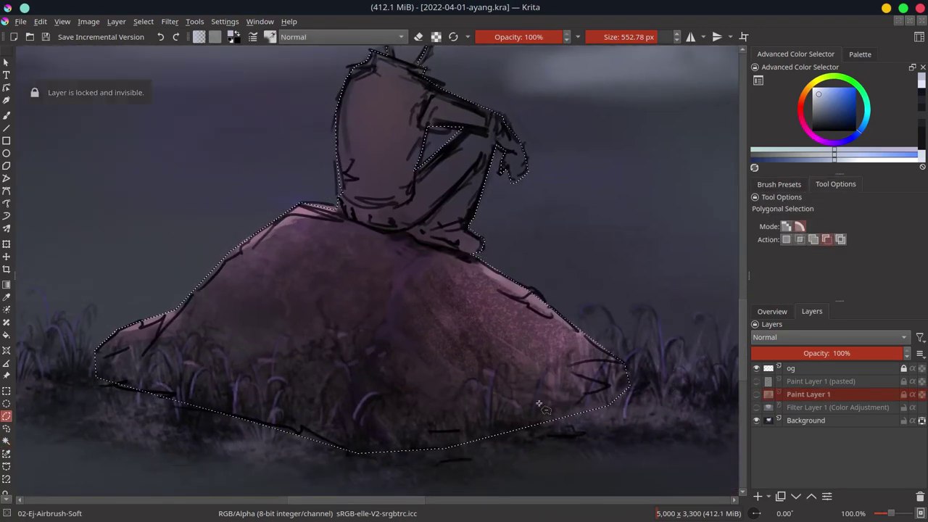
pyautogui.press('pagedown')
pyautogui.press('pagedown')
pyautogui.press('Return')
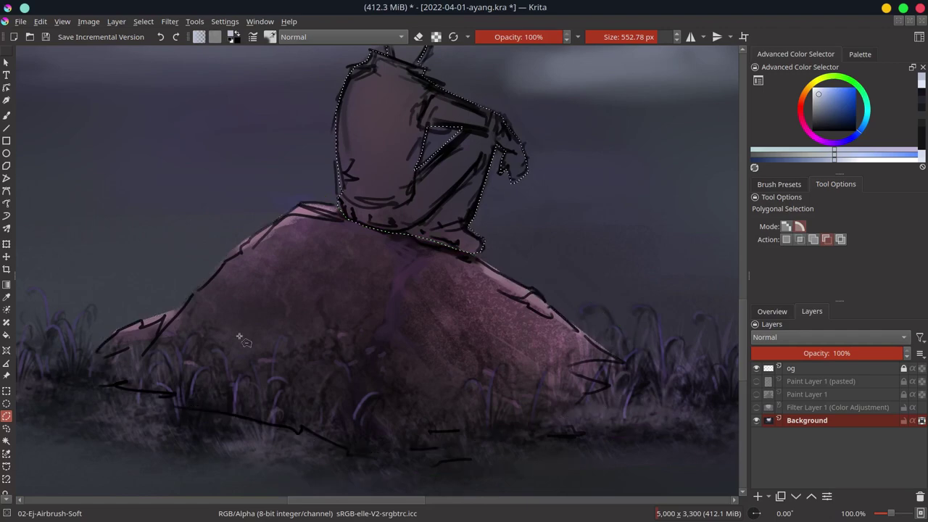
pyautogui.scroll(-5, 584, 327)
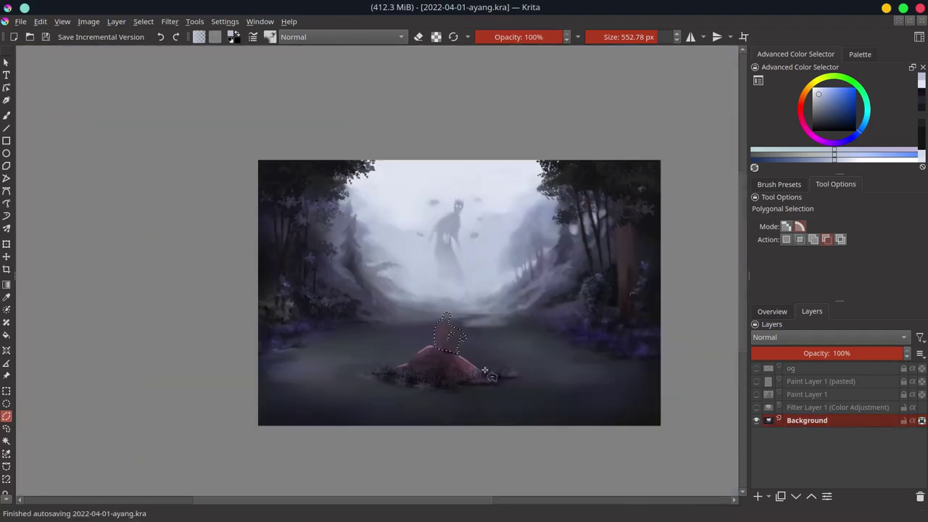
pyautogui.click(792, 311)
pyautogui.click(779, 184)
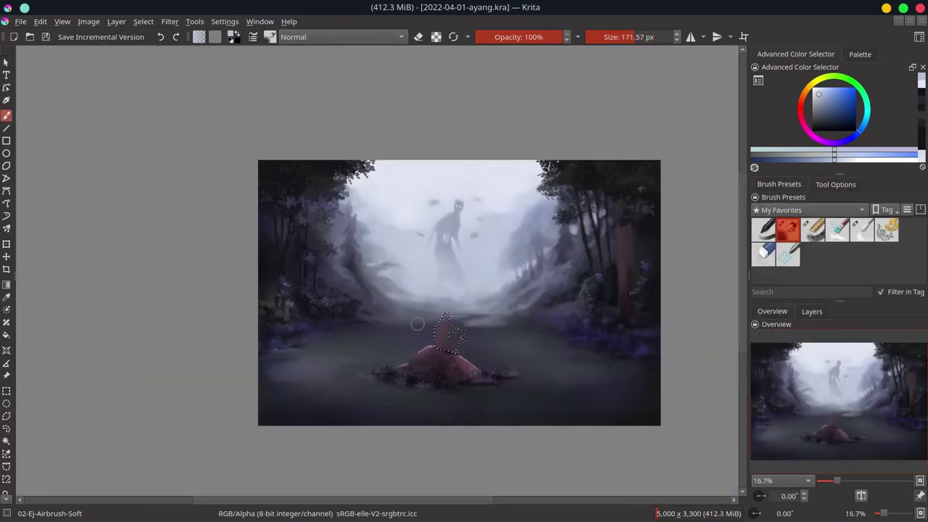
# Paint dark ponytail hair and a light hair tie on the seated figure
pyautogui.scroll(10, 446, 333)
pyautogui.keyDown('ctrl'); pyautogui.click(408, 199); pyautogui.keyUp('ctrl')
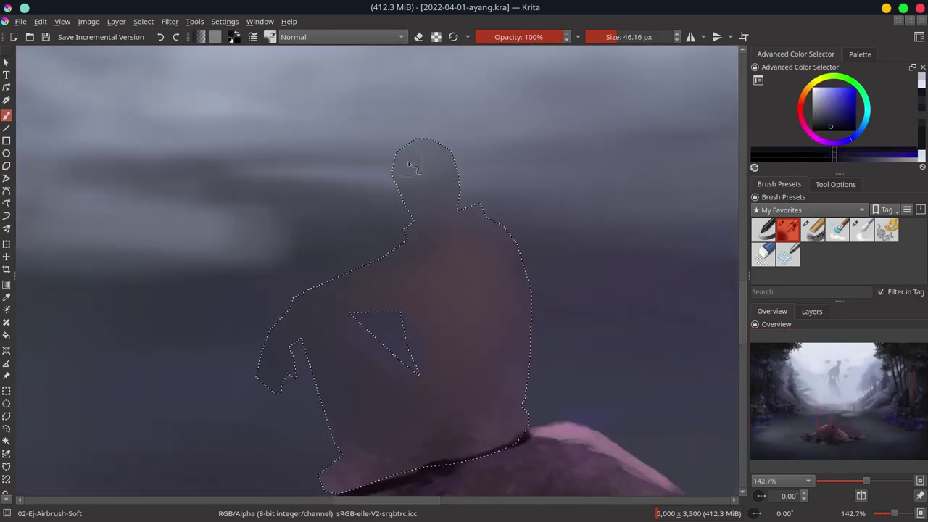
pyautogui.moveTo(435, 170)
pyautogui.mouseDown()
pyautogui.moveTo(425, 191)
pyautogui.moveTo(476, 240)
pyautogui.moveTo(459, 215)
pyautogui.mouseUp()
pyautogui.keyDown('ctrl'); pyautogui.click(462, 190); pyautogui.keyUp('ctrl')
pyautogui.press('[')
pyautogui.press('[')
pyautogui.press('[')
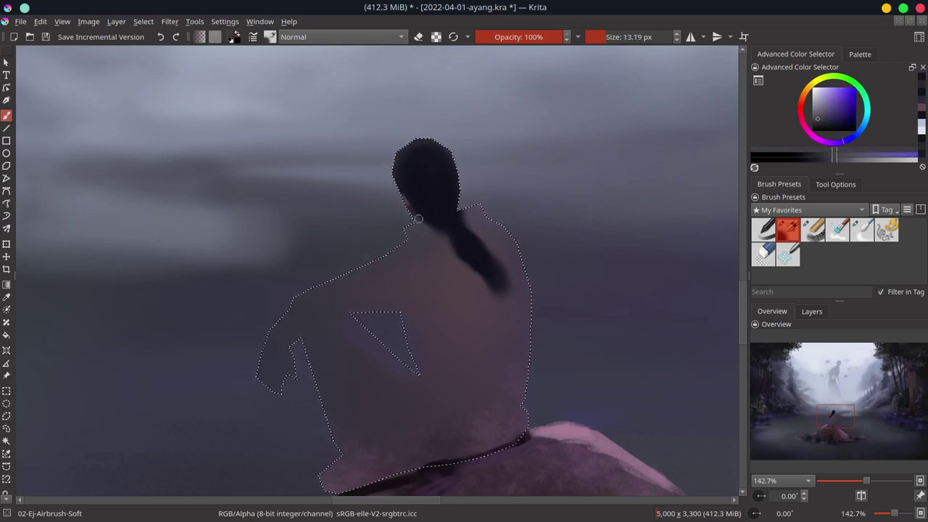
pyautogui.press(']')
pyautogui.click(446, 221)
pyautogui.press(']')
pyautogui.press(']')
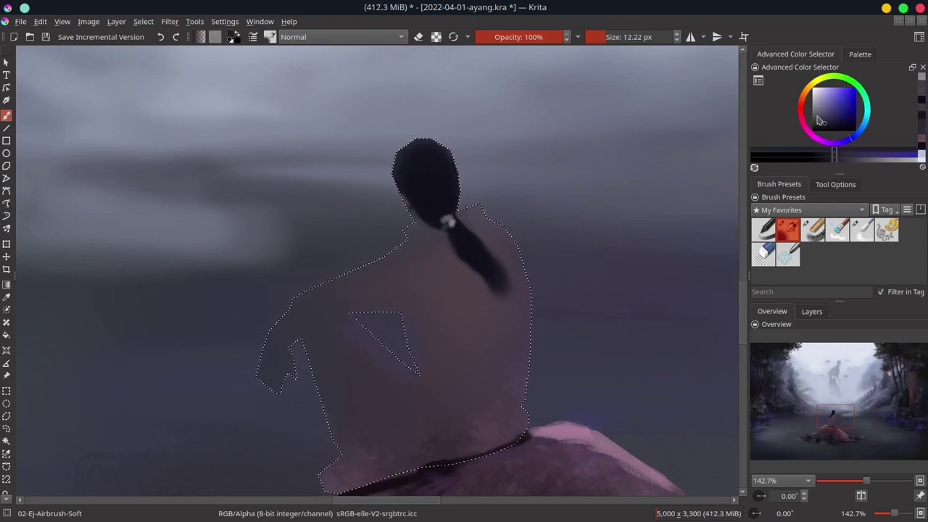
pyautogui.keyDown('ctrl'); pyautogui.click(504, 284); pyautogui.keyUp('ctrl')
pyautogui.press('[')
pyautogui.press('[')
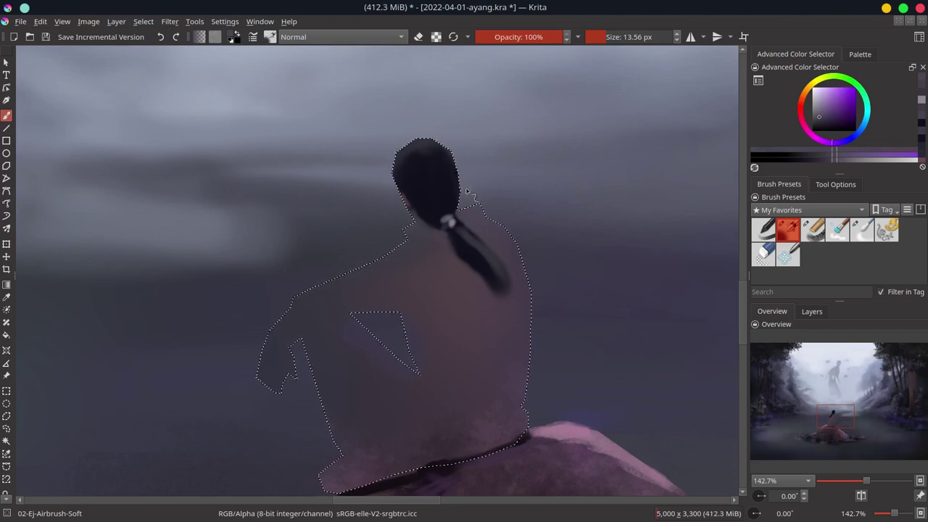
pyautogui.click(823, 121)
# Airbrush pink highlights across both shoulders of the figure's shirt
pyautogui.keyDown('ctrl'); pyautogui.click(406, 232); pyautogui.keyUp('ctrl')
pyautogui.press('[')
pyautogui.press('[')
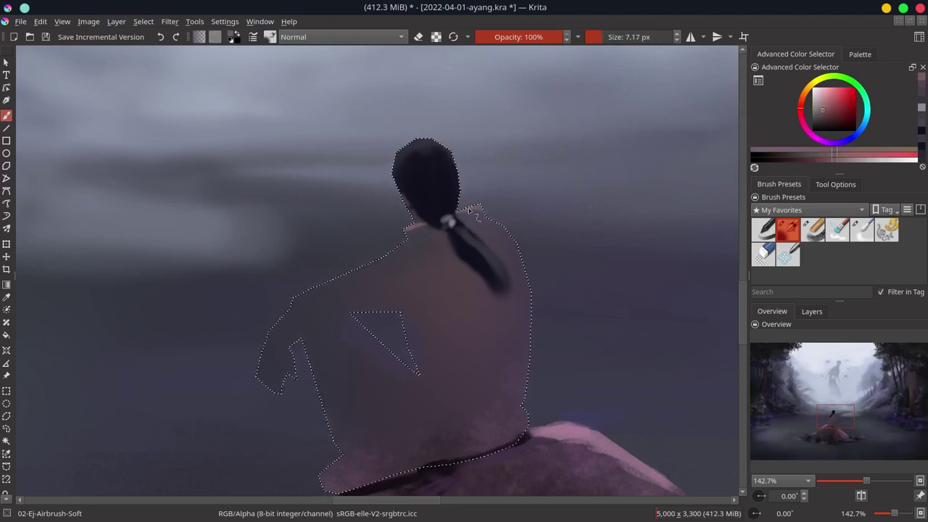
pyautogui.press(']')
pyautogui.press(']')
pyautogui.keyDown('ctrl'); pyautogui.click(477, 310); pyautogui.keyUp('ctrl')
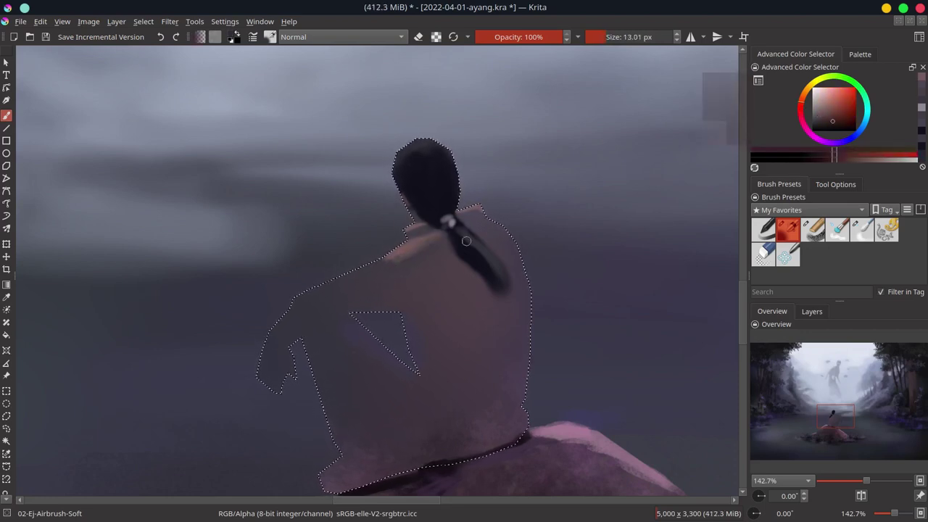
pyautogui.keyDown('ctrl'); pyautogui.click(487, 290); pyautogui.keyUp('ctrl')
pyautogui.press('[')
pyautogui.moveTo(464, 217); pyautogui.dragTo(507, 232)
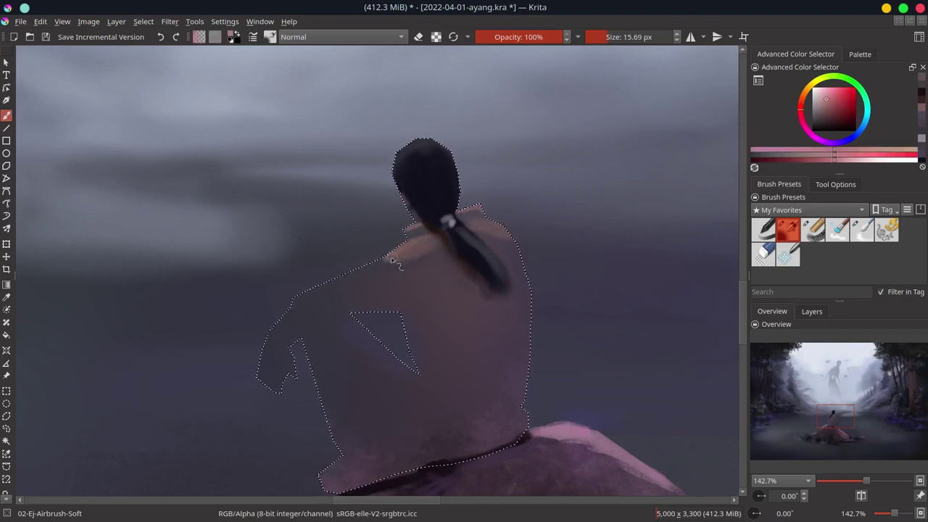
pyautogui.moveTo(384, 258); pyautogui.dragTo(476, 210)
pyautogui.keyDown('ctrl'); pyautogui.click(400, 262); pyautogui.keyUp('ctrl')
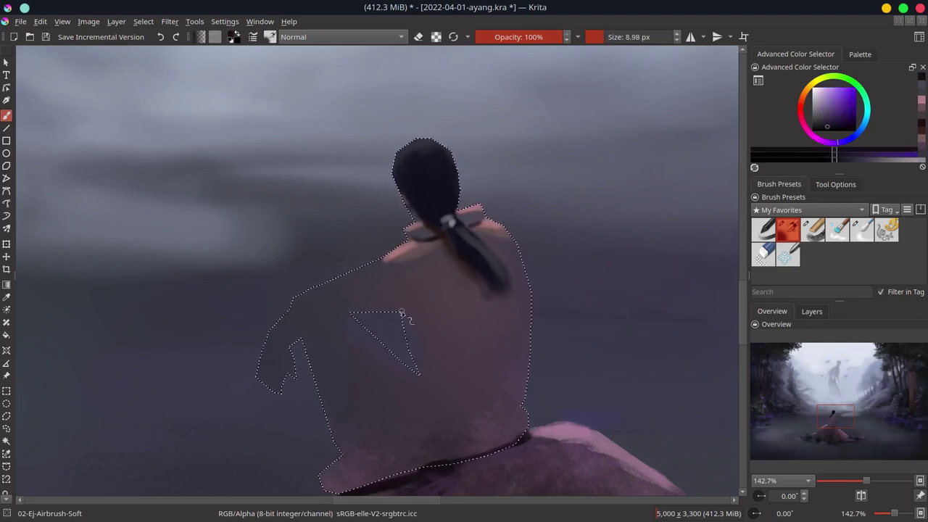
pyautogui.press('[')
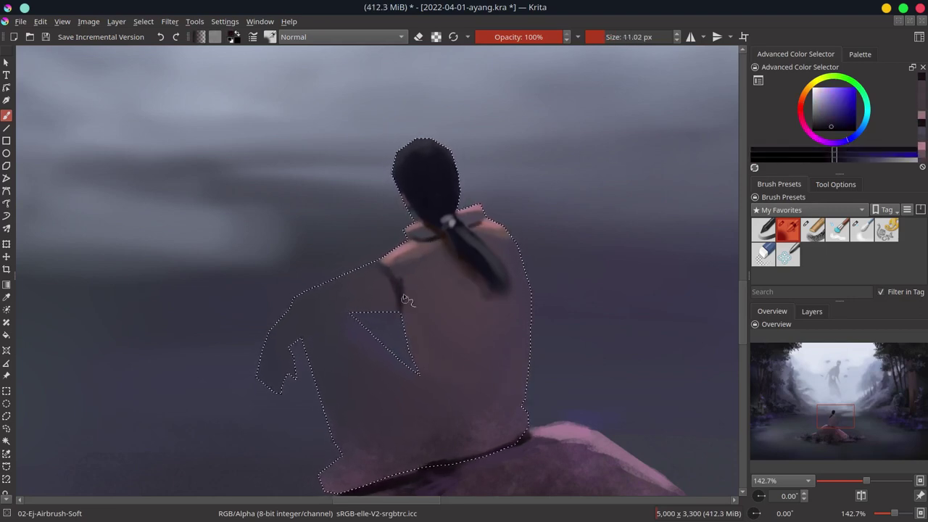
pyautogui.keyDown('ctrl'); pyautogui.click(404, 300); pyautogui.keyUp('ctrl')
pyautogui.moveTo(404, 301); pyautogui.dragTo(396, 330)
# Paint a dark band across the lower back with pink strokes above and below it
pyautogui.keyDown('ctrl'); pyautogui.click(417, 367); pyautogui.keyUp('ctrl')
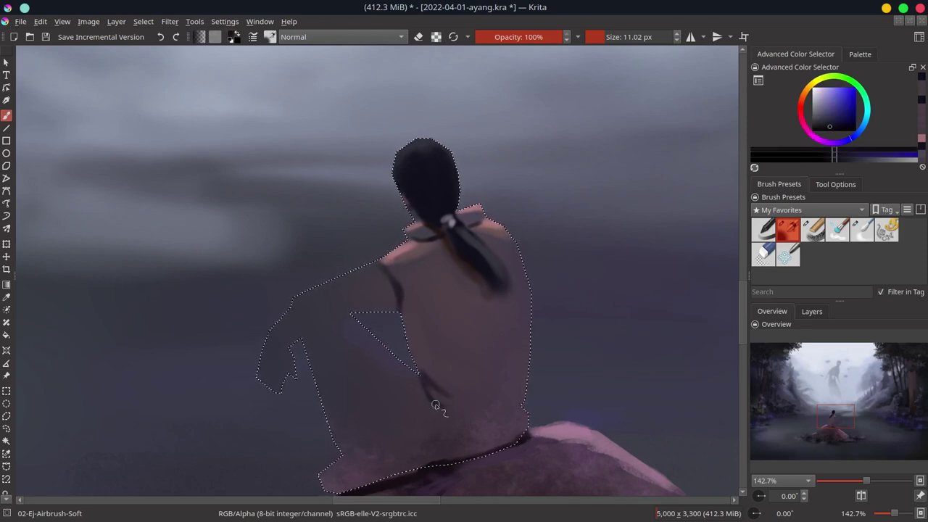
pyautogui.moveTo(435, 406); pyautogui.dragTo(508, 419)
pyautogui.keyDown('ctrl'); pyautogui.click(402, 261); pyautogui.keyUp('ctrl')
pyautogui.moveTo(428, 377); pyautogui.dragTo(485, 384)
pyautogui.press(']')
pyautogui.press(']')
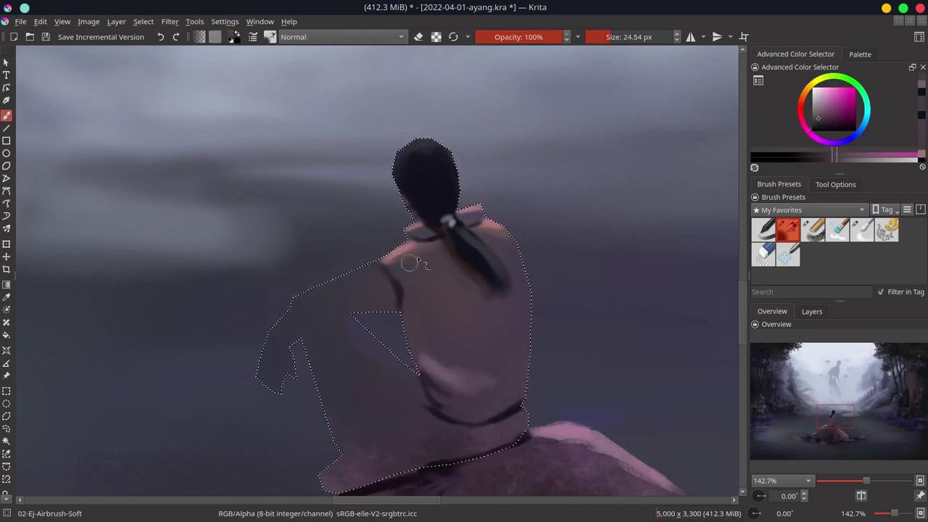
pyautogui.keyDown('ctrl'); pyautogui.click(410, 264); pyautogui.keyUp('ctrl')
pyautogui.press(']')
pyautogui.moveTo(512, 336); pyautogui.dragTo(472, 356)
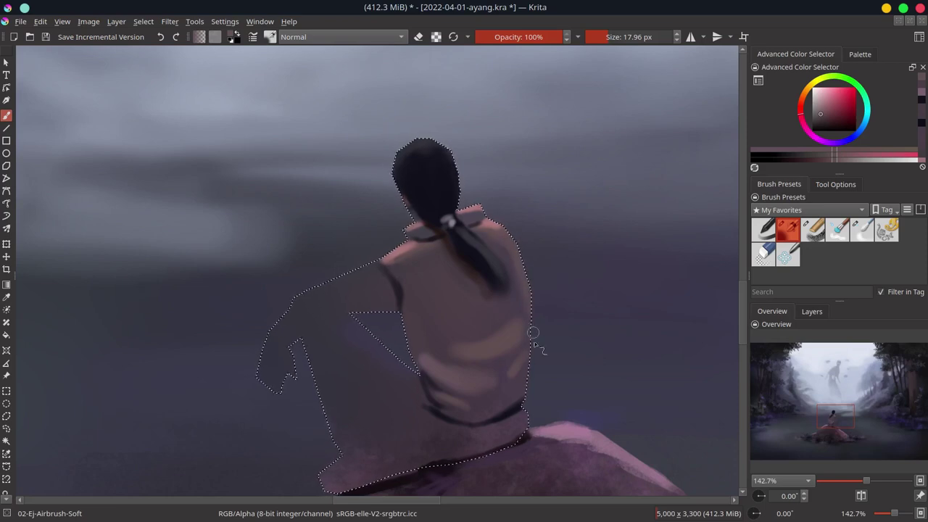
# Pick dark purple and pink robe tones, resize the brush, and save the painting
pyautogui.keyDown('ctrl'); pyautogui.click(559, 380); pyautogui.keyUp('ctrl')
pyautogui.press(']')
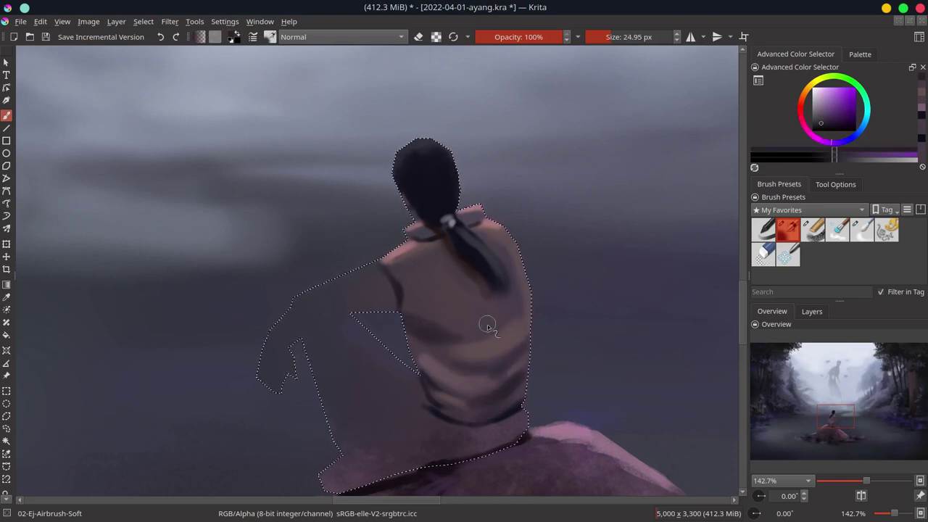
pyautogui.keyDown('ctrl'); pyautogui.click(433, 373); pyautogui.keyUp('ctrl')
pyautogui.press(']')
pyautogui.keyDown('ctrl'); pyautogui.click(493, 306); pyautogui.keyUp('ctrl')
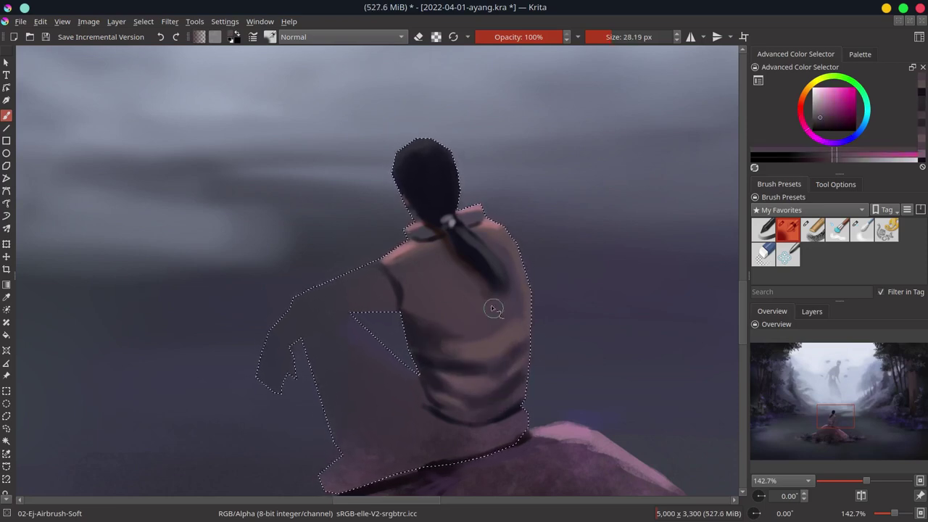
pyautogui.press('[')
pyautogui.press('[')
pyautogui.press('[')
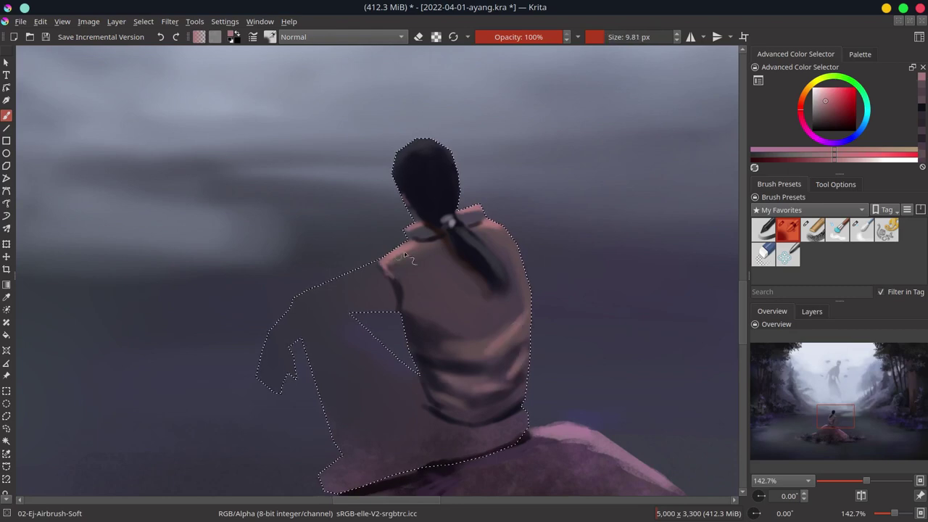
pyautogui.keyDown('ctrl'); pyautogui.click(468, 225); pyautogui.keyUp('ctrl')
pyautogui.hotkey('ctrl', 's')
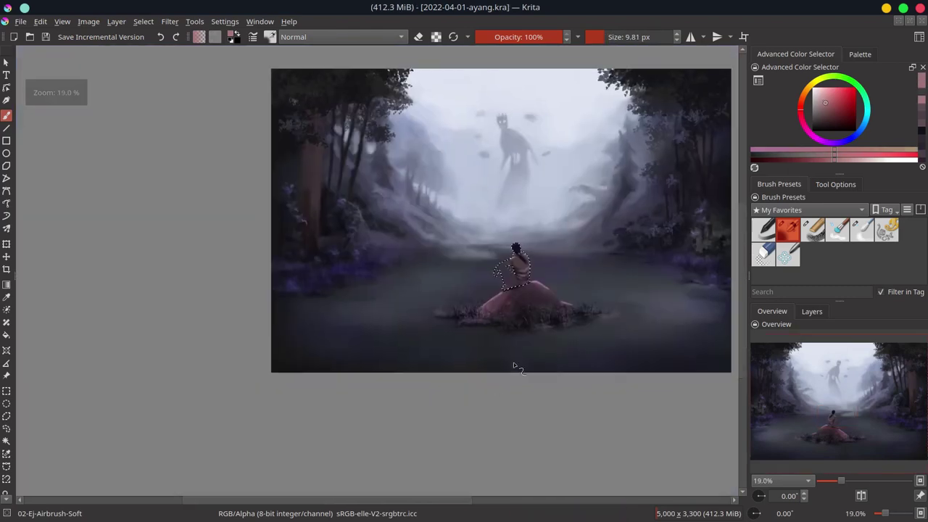
# Shade the figure's shirt with sampled dark purple and add a light shoulder stroke
pyautogui.press('2')
pyautogui.scroll(10, 514, 365)
pyautogui.keyDown('ctrl'); pyautogui.click(557, 199); pyautogui.keyUp('ctrl')
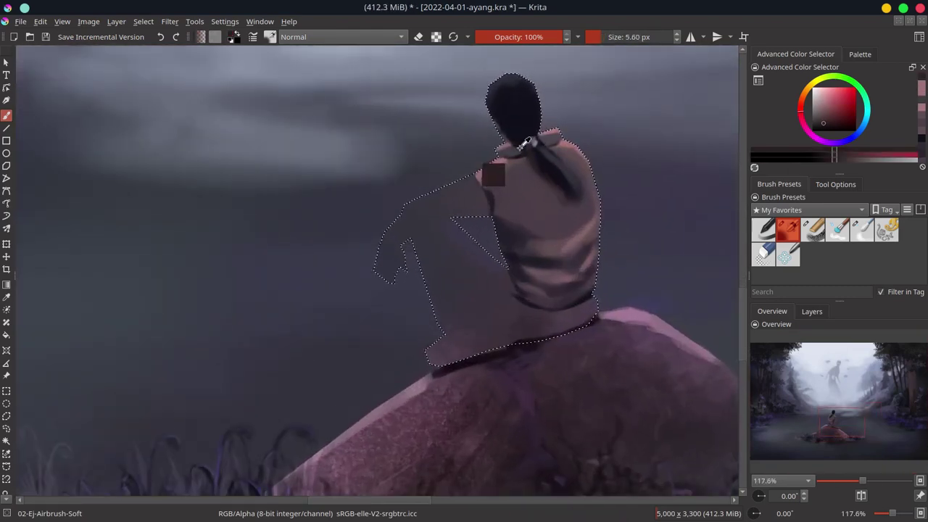
pyautogui.moveTo(435, 181); pyautogui.dragTo(479, 218)
pyautogui.moveTo(406, 246); pyautogui.dragTo(436, 319)
pyautogui.press(']')
pyautogui.keyDown('ctrl'); pyautogui.click(660, 165); pyautogui.keyUp('ctrl')
pyautogui.press(']')
pyautogui.press(']')
pyautogui.moveTo(407, 217)
pyautogui.mouseDown()
pyautogui.moveTo(419, 199)
pyautogui.moveTo(471, 182)
pyautogui.mouseUp()
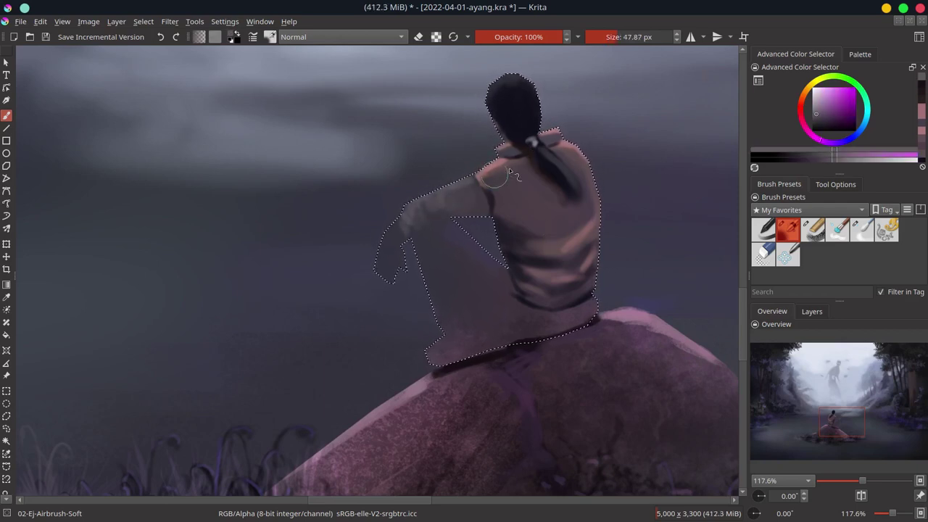
# Highlight the hand with a lighter colour, trying Multiply blending before returning to Normal
pyautogui.press('[')
pyautogui.press('[')
pyautogui.press('[')
pyautogui.click(816, 110)
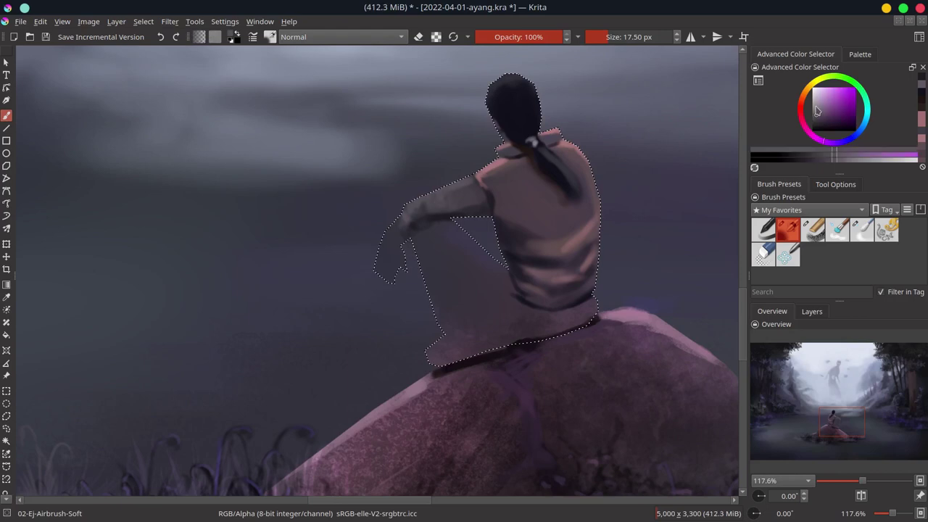
pyautogui.click(815, 105)
pyautogui.press('[')
pyautogui.moveTo(404, 214); pyautogui.dragTo(413, 208)
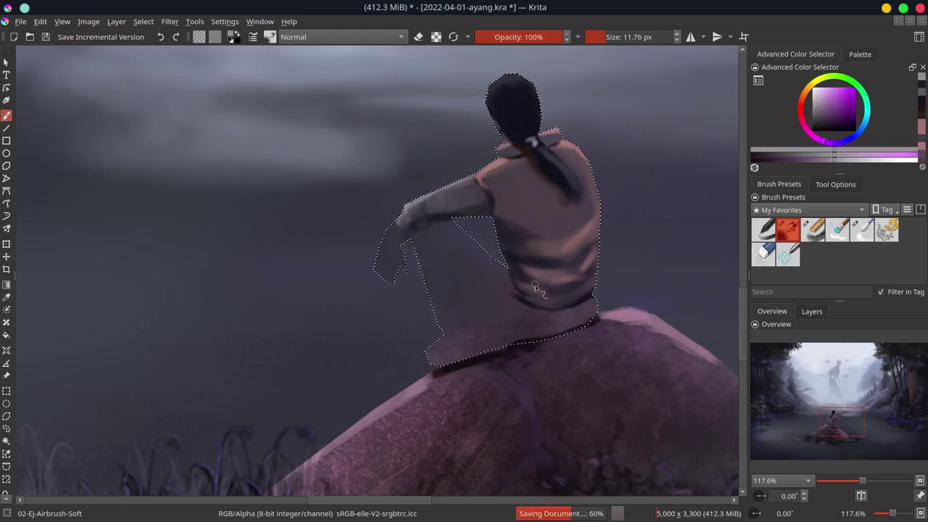
pyautogui.click(341, 36)
pyautogui.click(305, 79)
pyautogui.press(']')
pyautogui.press(']')
pyautogui.press(']')
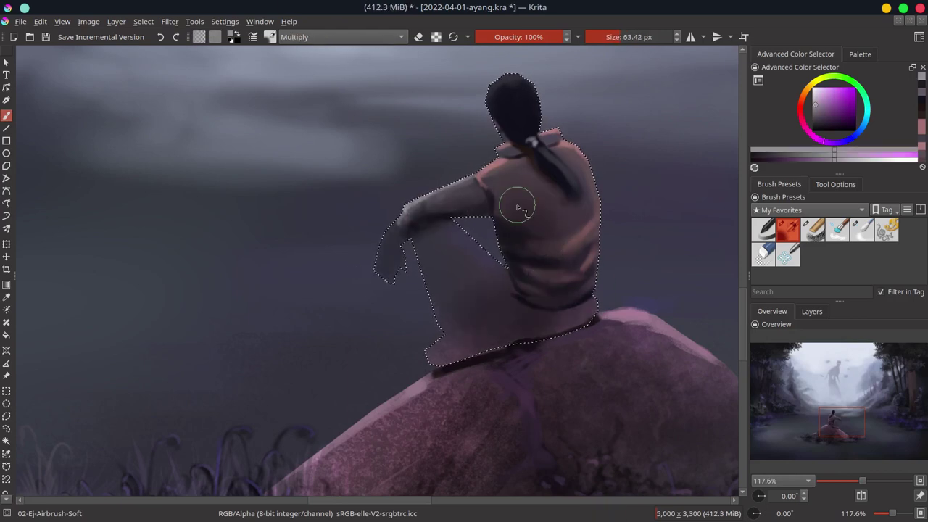
pyautogui.click(341, 36)
pyautogui.click(305, 58)
pyautogui.press(']')
# Paint reddish skin tones over the hand and lighter pink on the fingers
pyautogui.keyDown('ctrl'); pyautogui.click(452, 198); pyautogui.keyUp('ctrl')
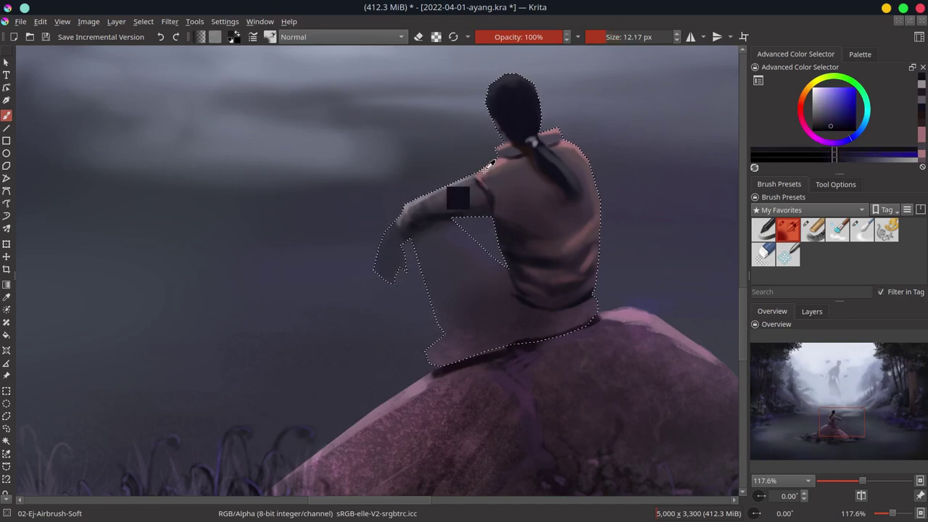
pyautogui.press('[')
pyautogui.press('[')
pyautogui.press('[')
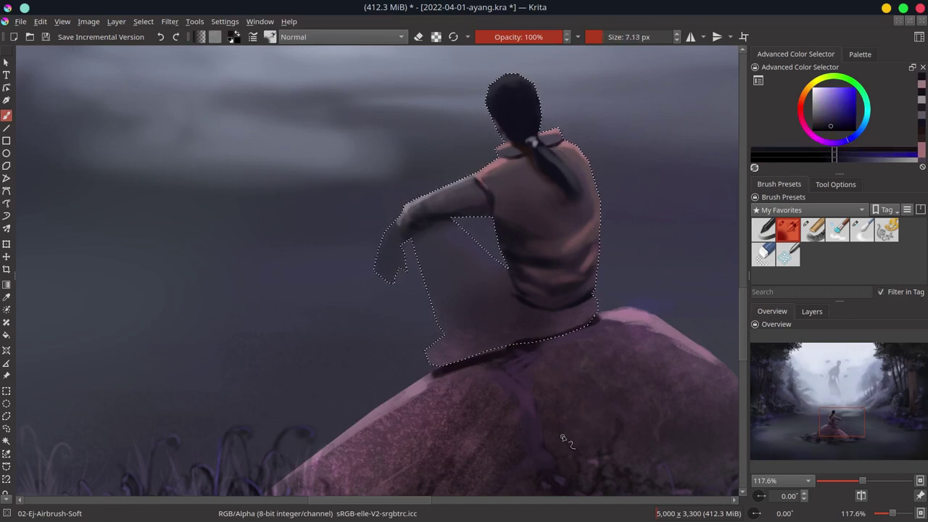
pyautogui.press(']')
pyautogui.press(']')
pyautogui.press(']')
pyautogui.keyDown('ctrl'); pyautogui.click(464, 196); pyautogui.keyUp('ctrl')
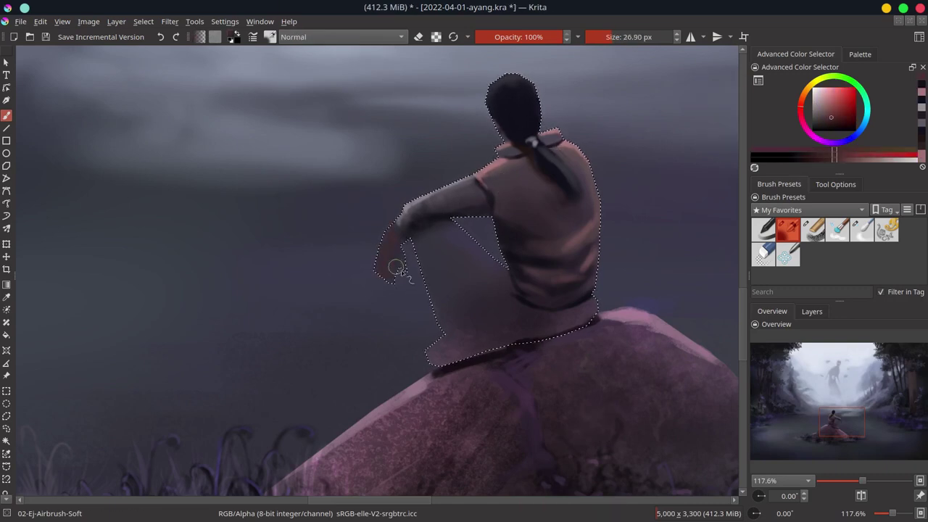
pyautogui.moveTo(398, 269); pyautogui.dragTo(414, 269)
pyautogui.press('[')
pyautogui.press('[')
pyautogui.keyDown('ctrl'); pyautogui.click(401, 226); pyautogui.keyUp('ctrl')
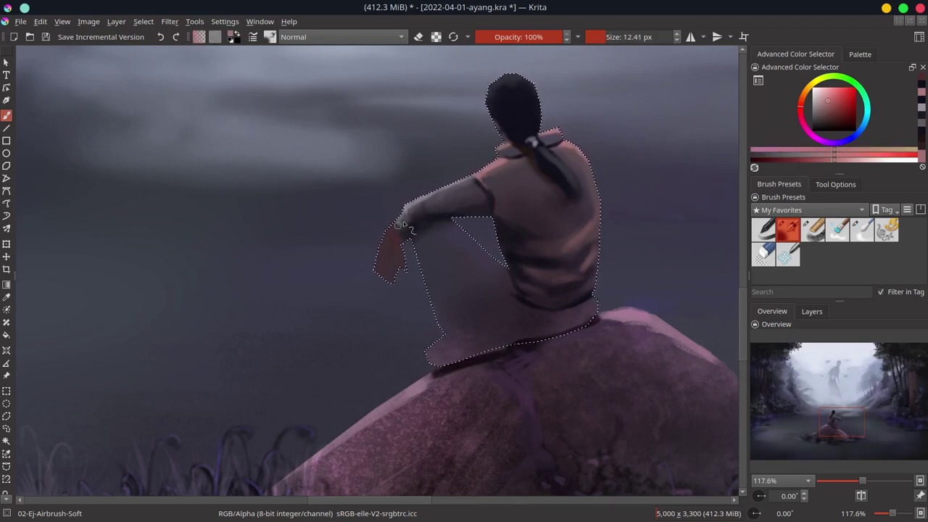
pyautogui.moveTo(401, 226); pyautogui.dragTo(397, 241)
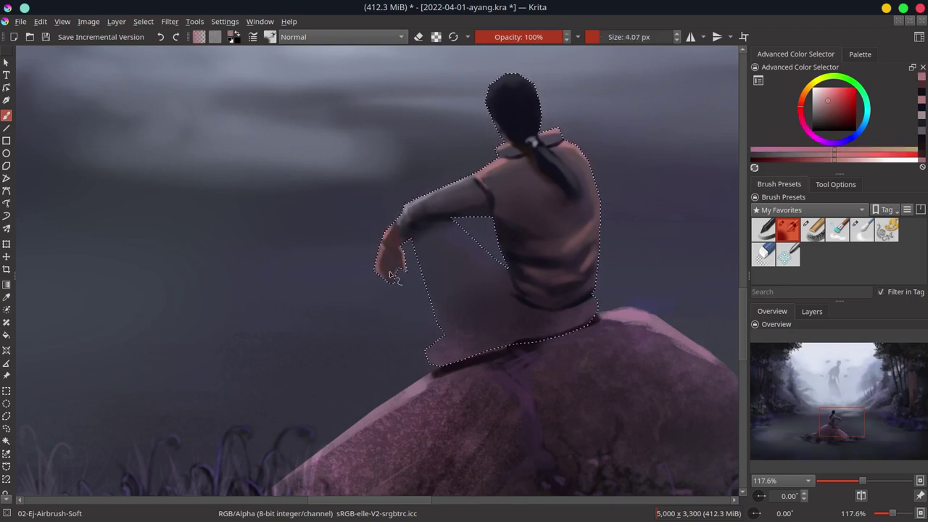
pyautogui.keyDown('ctrl'); pyautogui.click(392, 254); pyautogui.keyUp('ctrl')
pyautogui.press(']')
pyautogui.press(']')
pyautogui.press(']')
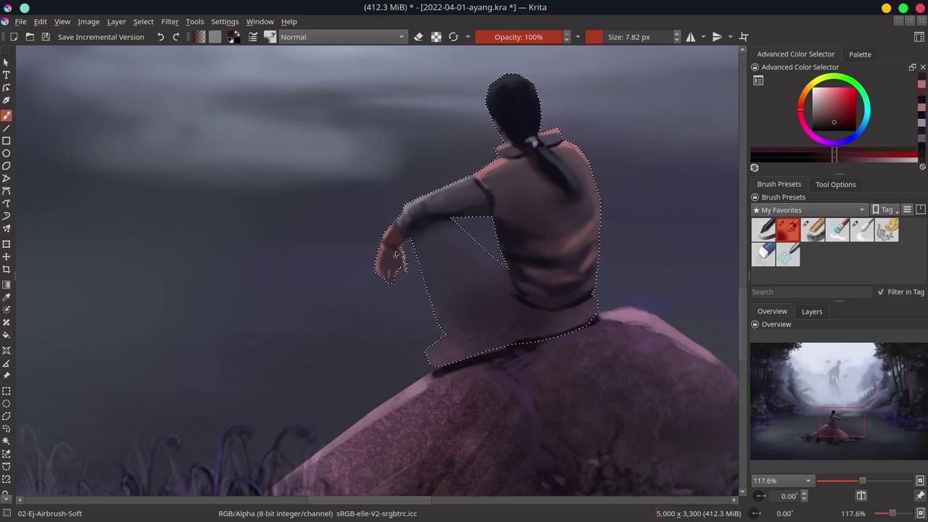
# Sample pink and greyish purple for the shirt and hide Filter Layer 1
pyautogui.scroll(-5, 390, 249)
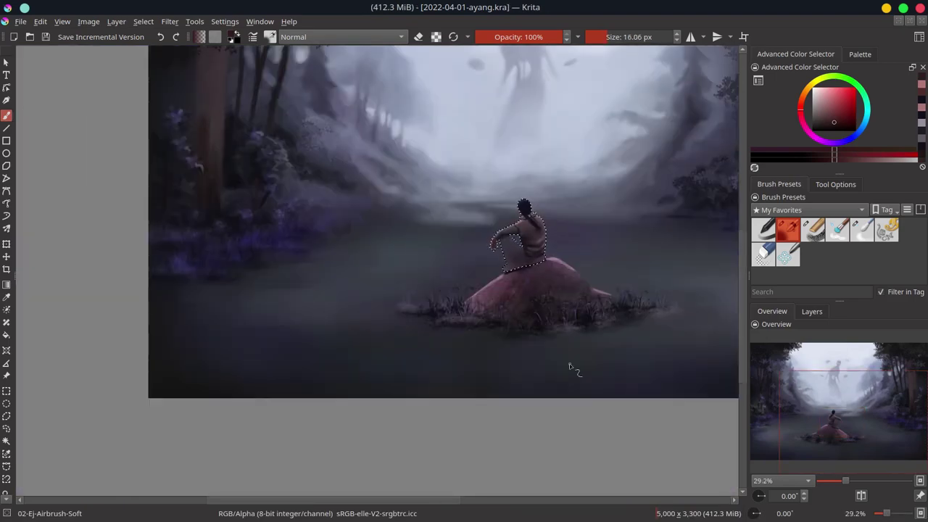
pyautogui.scroll(5, 500, 240)
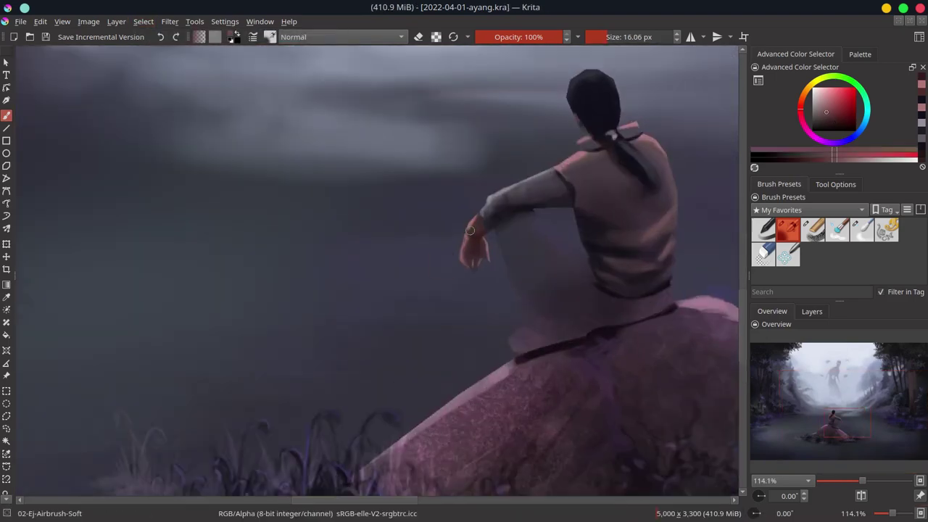
pyautogui.press('[')
pyautogui.press('[')
pyautogui.keyDown('ctrl'); pyautogui.click(468, 229); pyautogui.keyUp('ctrl')
pyautogui.keyDown('ctrl'); pyautogui.click(541, 144); pyautogui.keyUp('ctrl')
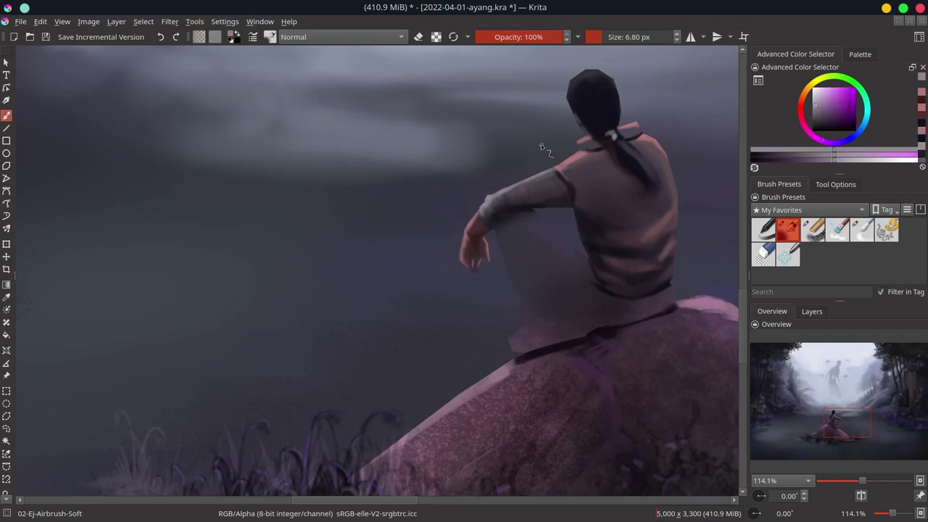
pyautogui.scroll(-5, 522, 224)
pyautogui.scroll(-1, 522, 225)
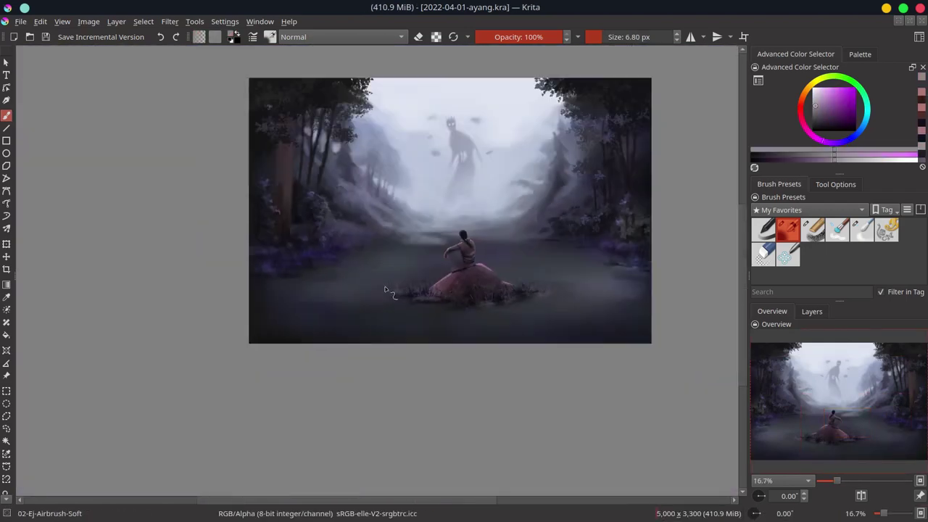
pyautogui.click(812, 311)
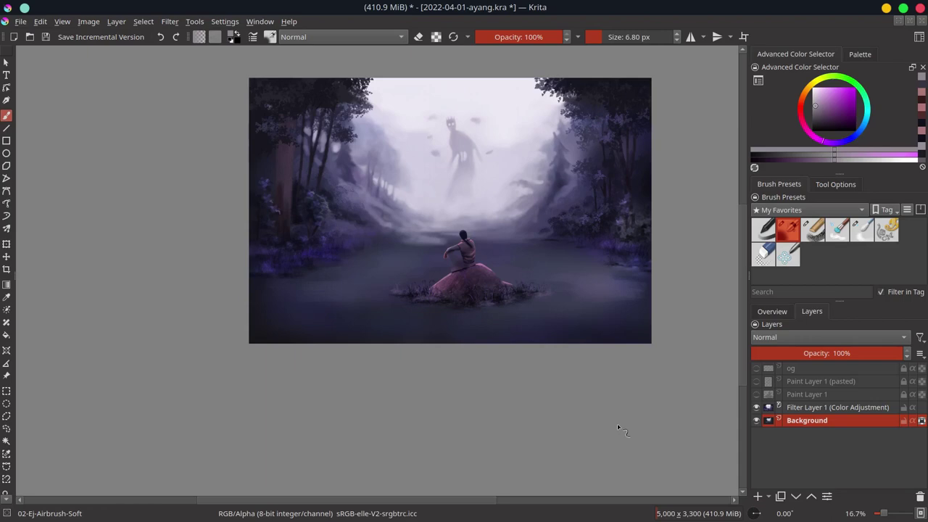
pyautogui.click(756, 407)
# Paint softened shading across the shirt back and collar, then save the painting
pyautogui.scroll(6, 467, 243)
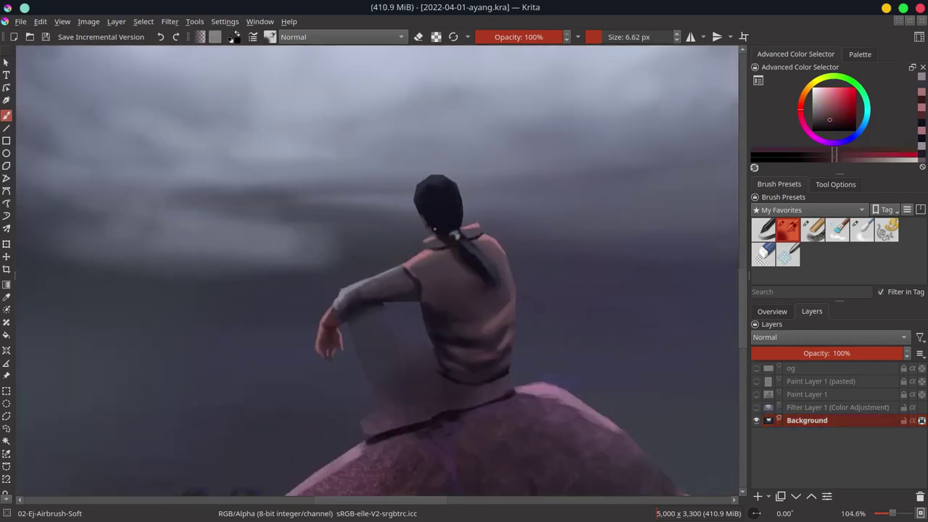
pyautogui.moveTo(434, 236)
pyautogui.mouseDown()
pyautogui.moveTo(456, 243)
pyautogui.moveTo(471, 220)
pyautogui.mouseUp()
pyautogui.scroll(-9, 492, 206)
pyautogui.scroll(10, 503, 207)
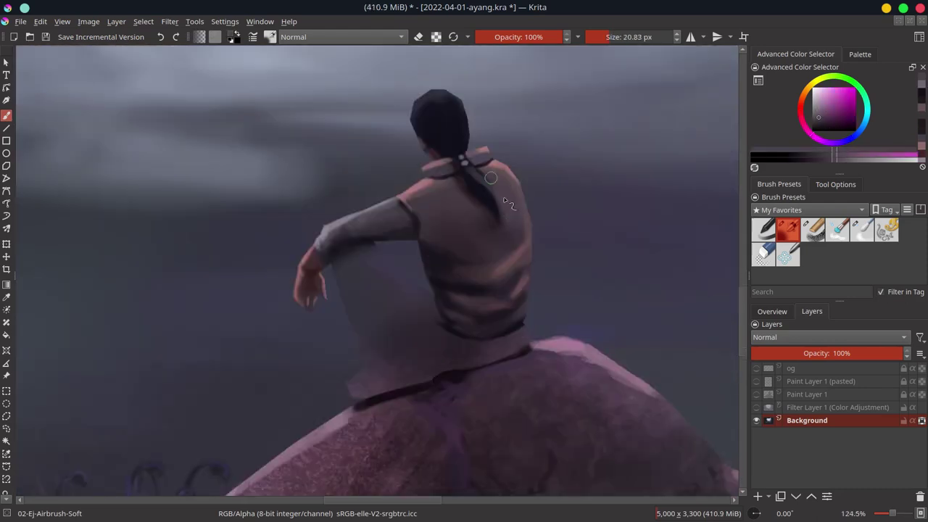
pyautogui.moveTo(491, 177); pyautogui.dragTo(487, 326)
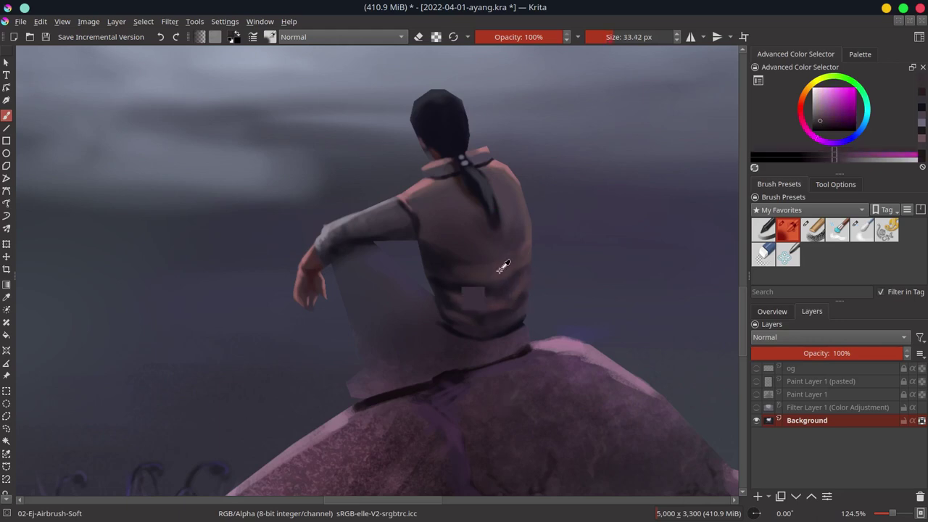
pyautogui.moveTo(502, 267); pyautogui.dragTo(503, 276)
pyautogui.moveTo(481, 320); pyautogui.dragTo(510, 308)
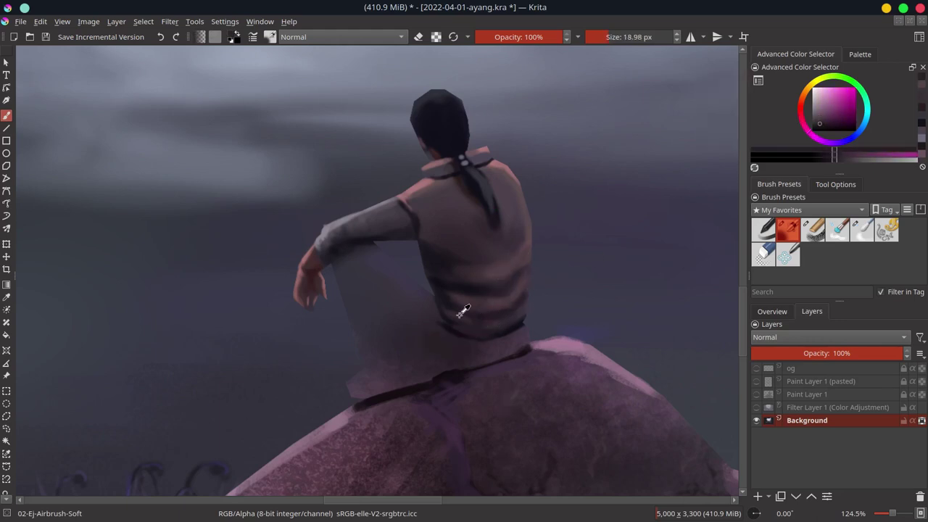
pyautogui.moveTo(551, 254); pyautogui.dragTo(433, 141)
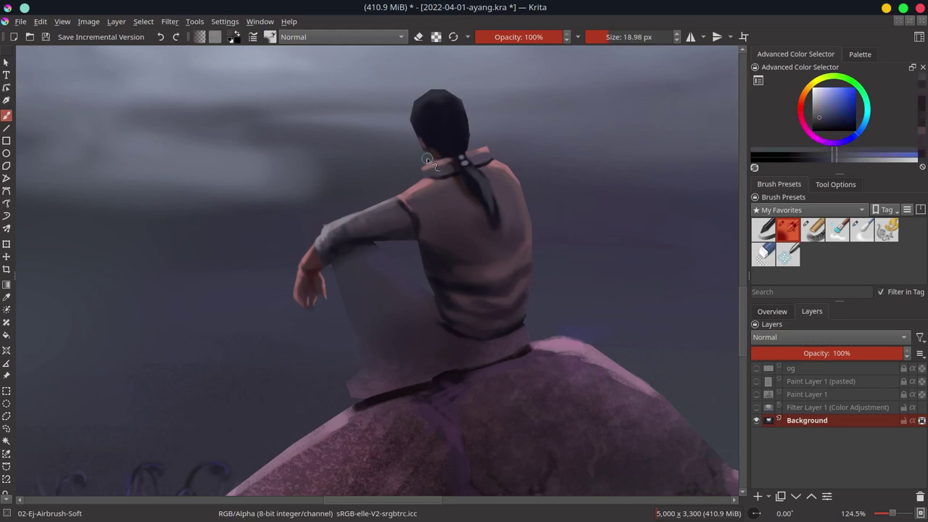
pyautogui.moveTo(476, 244); pyautogui.dragTo(477, 274)
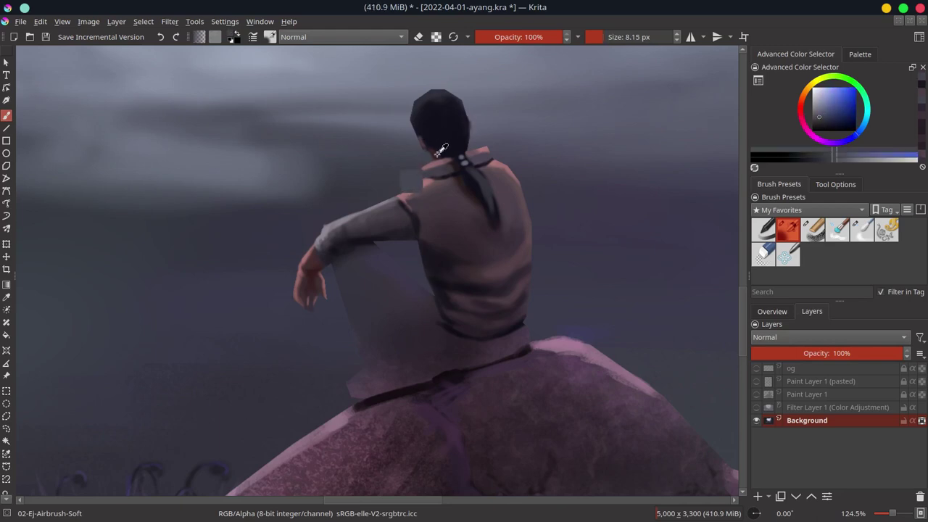
pyautogui.hotkey('ctrl', 's')
# Make Filter Layer 1 visible again, zoomed in on the seated figure
pyautogui.press('2')
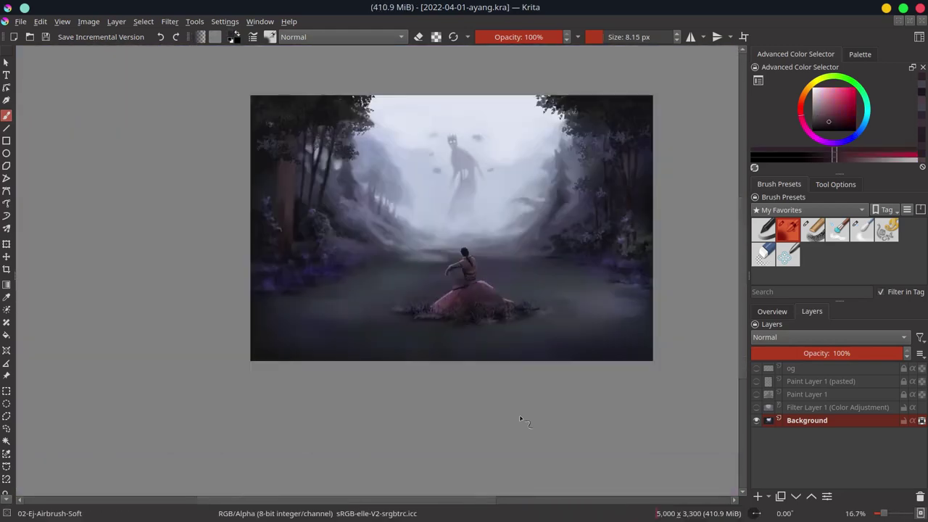
pyautogui.press('1')
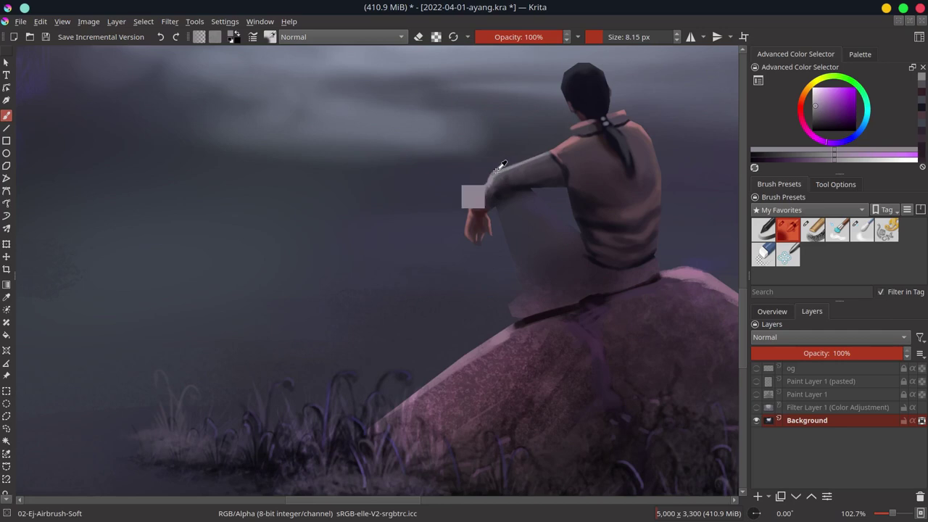
pyautogui.scroll(-5, 516, 167)
pyautogui.scroll(-3, 516, 167)
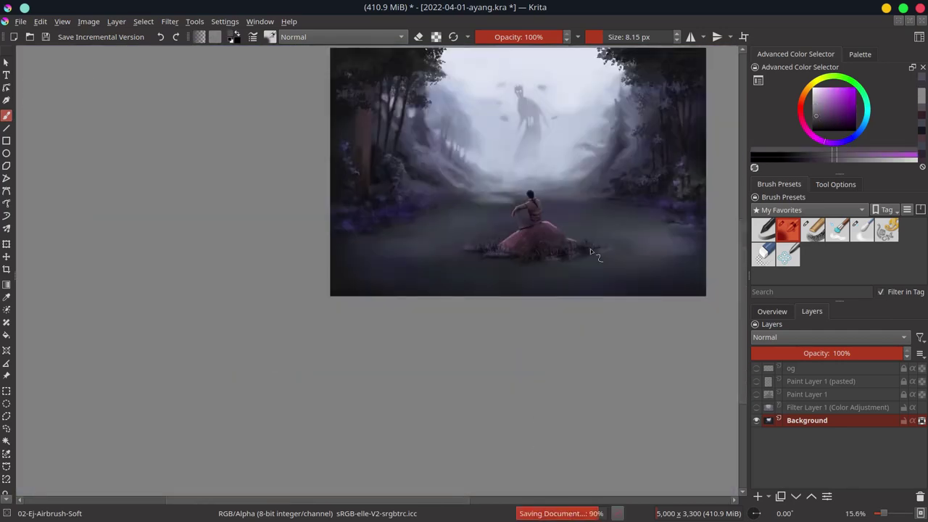
pyautogui.click(757, 408)
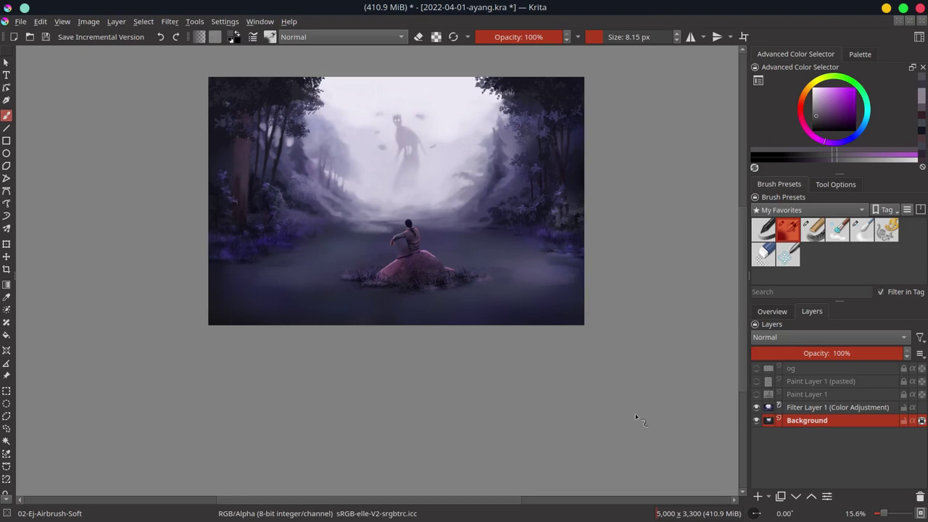
# Mirror the view to check composition, save, and choose the 03-Ej-Chalk-Grainy preset
pyautogui.press('m')
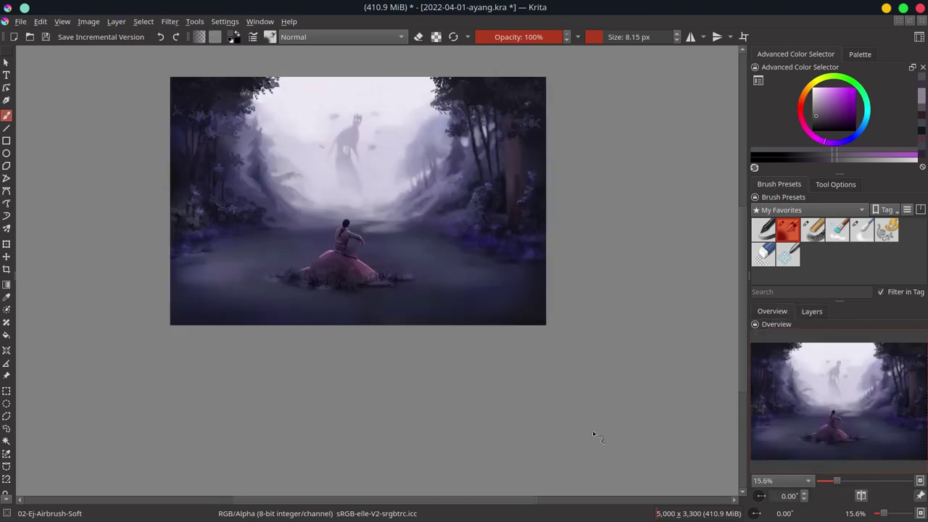
pyautogui.click(45, 37)
pyautogui.click(810, 240)
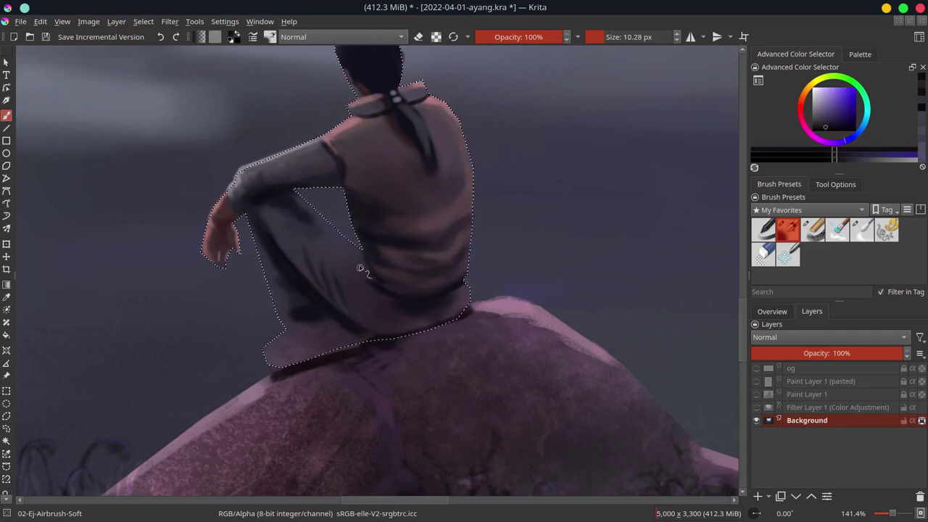
# Deselect the figure and view the finished painting in the Overview docker
pyautogui.click(142, 21)
pyautogui.click(161, 50)
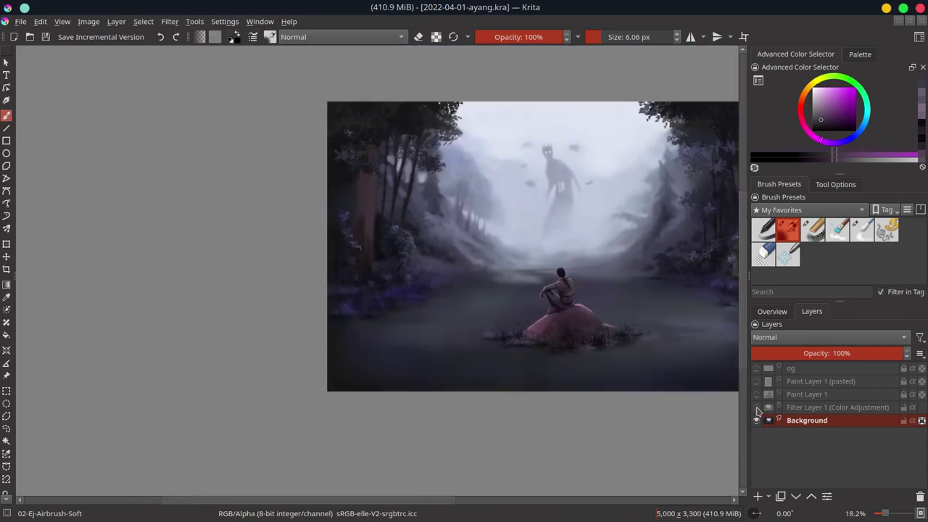
pyautogui.click(772, 311)
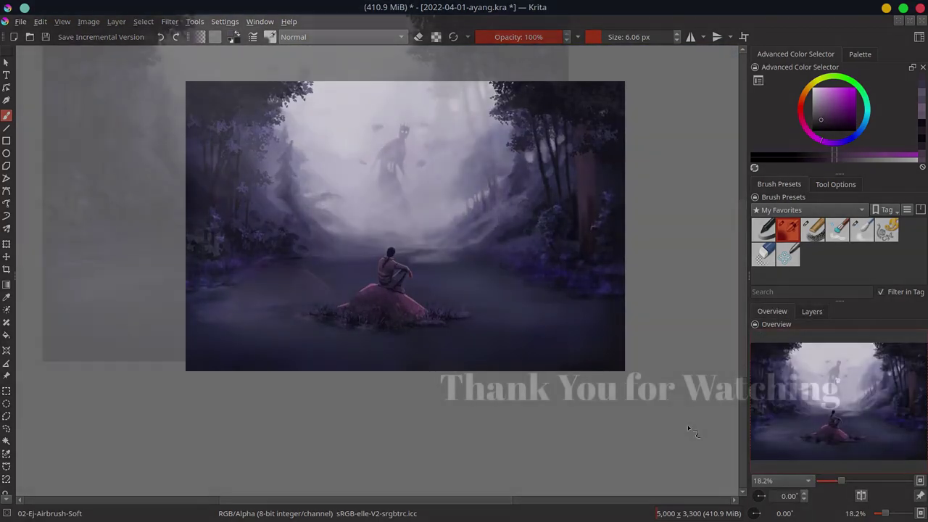